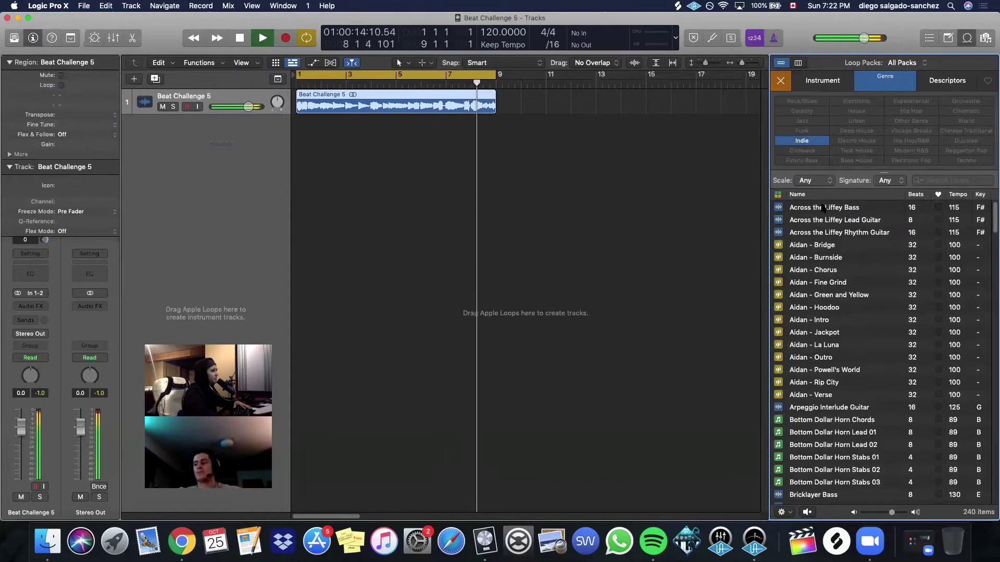
Stop playback and audition Indie loops, including Dystopia Paranoia Synth and Finn - Rockwood.
{"action": "scroll", "coordinate": [857, 347], "scroll_direction": "down", "scroll_amount": 1}
{"action": "scroll", "coordinate": [857, 347], "scroll_direction": "down", "scroll_amount": 2}
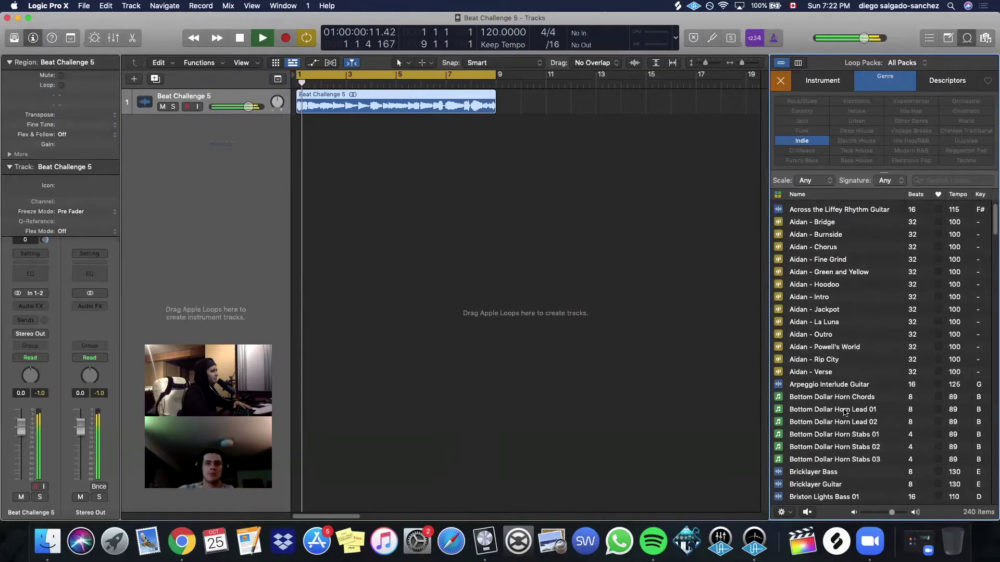
{"action": "key", "text": "space"}
{"action": "scroll", "coordinate": [852, 412], "scroll_direction": "down", "scroll_amount": 15}
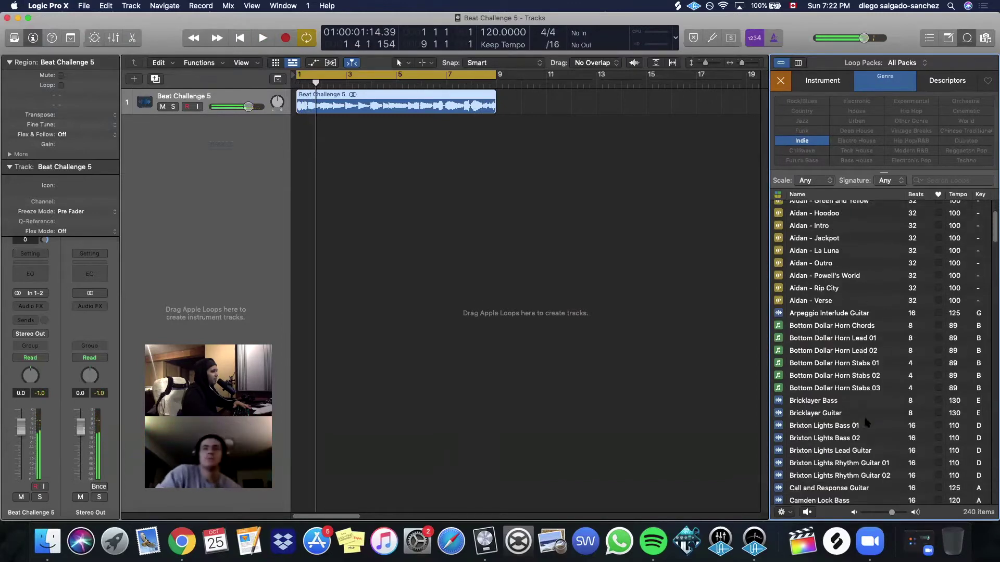
{"action": "scroll", "coordinate": [848, 370], "scroll_direction": "down", "scroll_amount": 5}
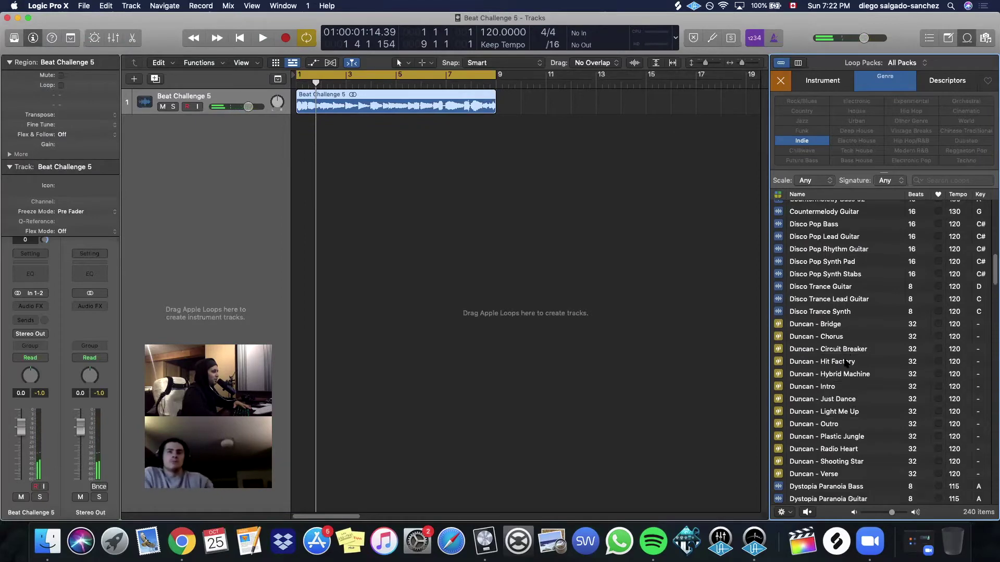
{"action": "left_click", "coordinate": [829, 456]}
{"action": "scroll", "coordinate": [832, 449], "scroll_direction": "down", "scroll_amount": 20}
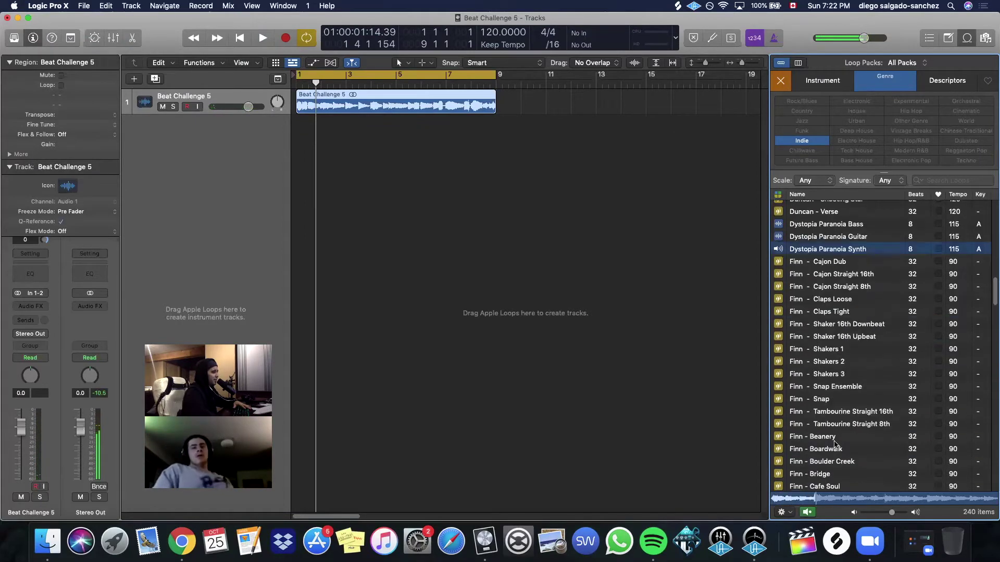
{"action": "left_click", "coordinate": [834, 447]}
{"action": "scroll", "coordinate": [836, 445], "scroll_direction": "up", "scroll_amount": 10}
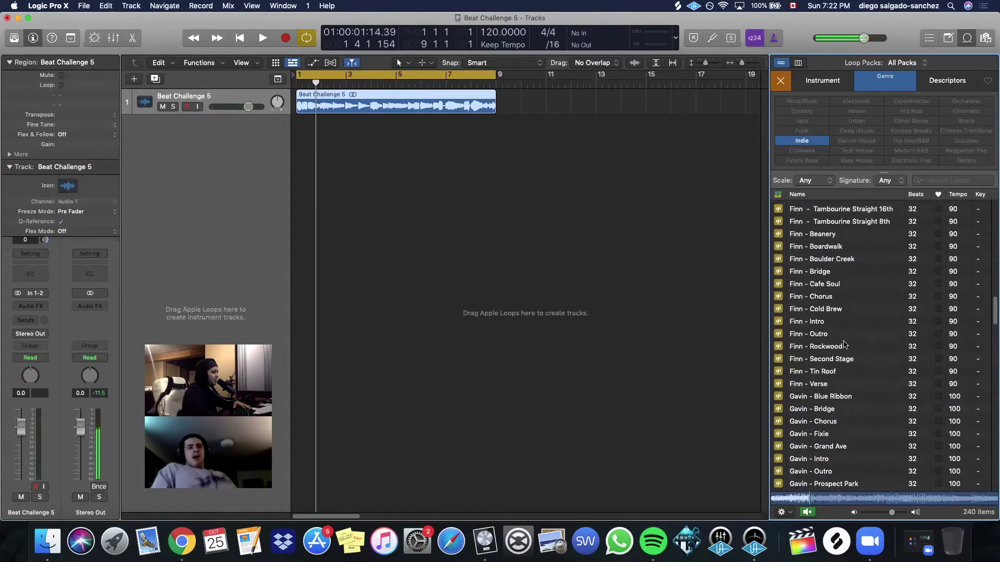
{"action": "left_click", "coordinate": [843, 346]}
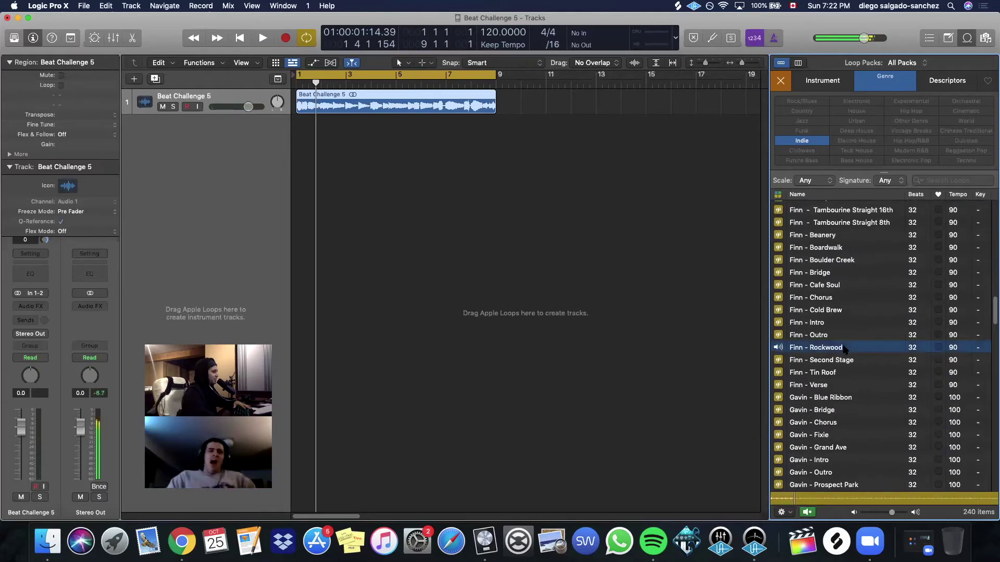
Audition further Indie loops, including Neon Desert Guitar, Nikki - Discotheque and Positive Tension Synth.
{"action": "scroll", "coordinate": [844, 349], "scroll_direction": "down", "scroll_amount": 10}
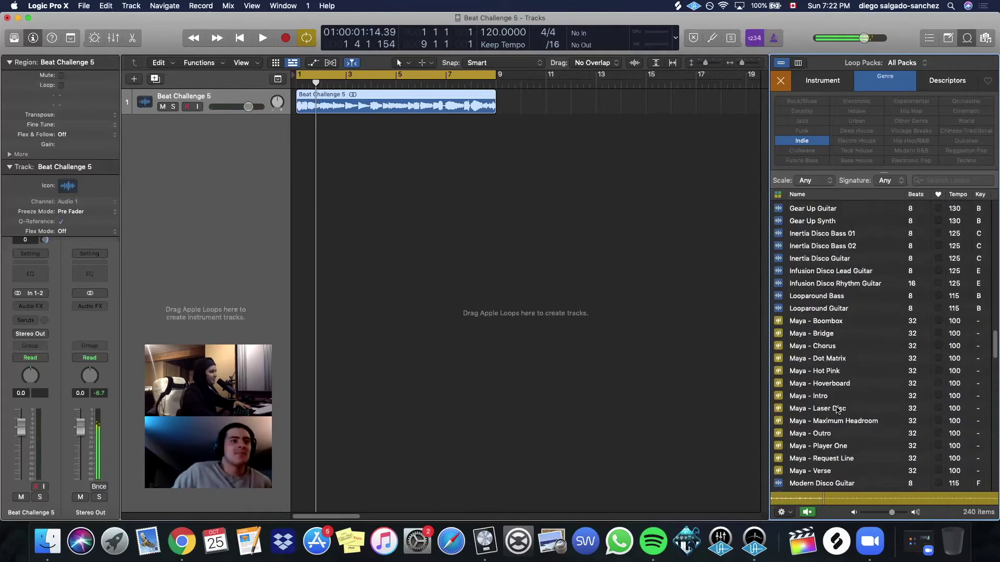
{"action": "left_click", "coordinate": [827, 406]}
{"action": "scroll", "coordinate": [828, 406], "scroll_direction": "down", "scroll_amount": 5}
{"action": "left_click", "coordinate": [829, 406]}
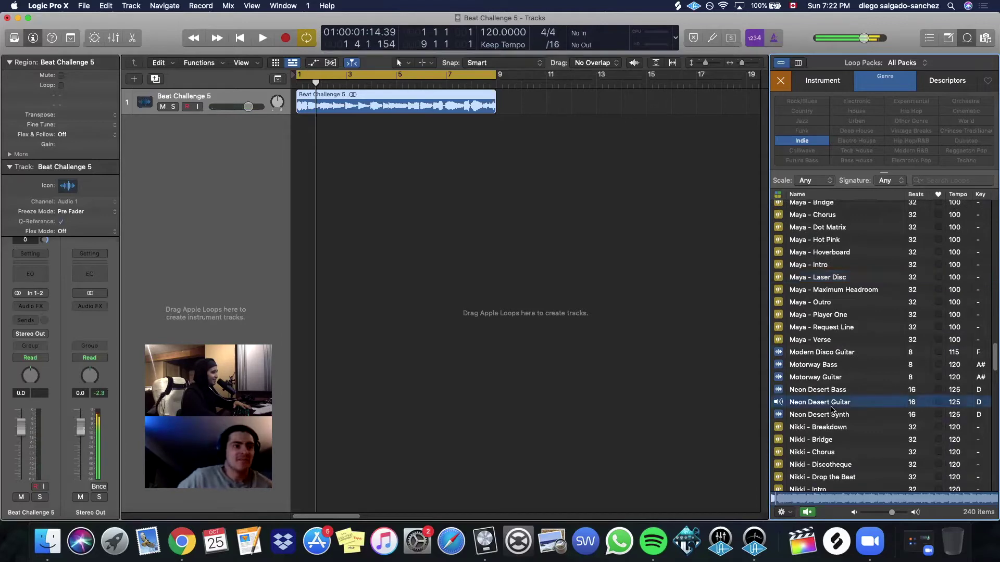
{"action": "scroll", "coordinate": [832, 407], "scroll_direction": "down", "scroll_amount": 3}
{"action": "left_click", "coordinate": [822, 407]}
{"action": "scroll", "coordinate": [822, 407], "scroll_direction": "down", "scroll_amount": 3}
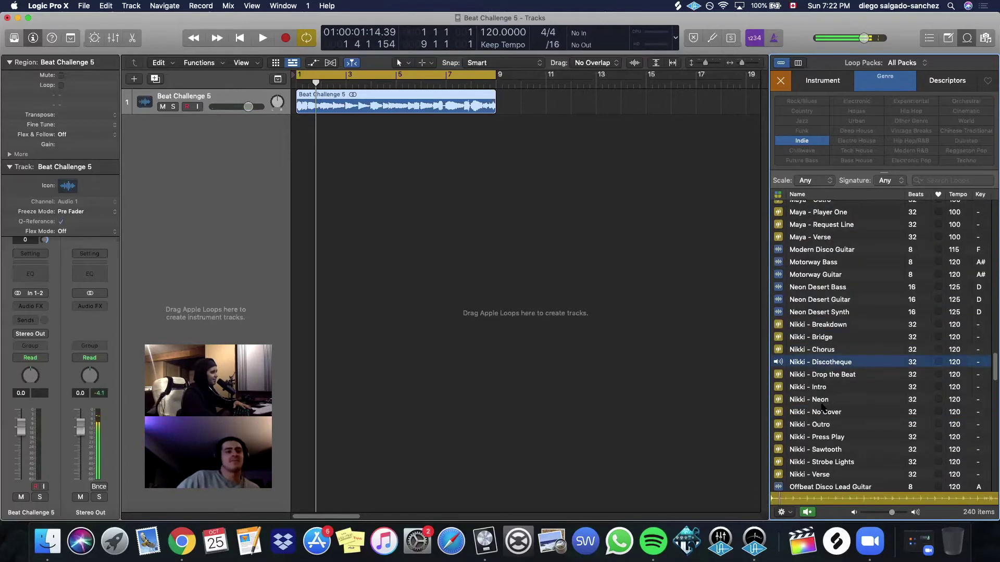
{"action": "scroll", "coordinate": [824, 407], "scroll_direction": "down", "scroll_amount": 4}
{"action": "left_click", "coordinate": [825, 411]}
{"action": "scroll", "coordinate": [825, 412], "scroll_direction": "down", "scroll_amount": 3}
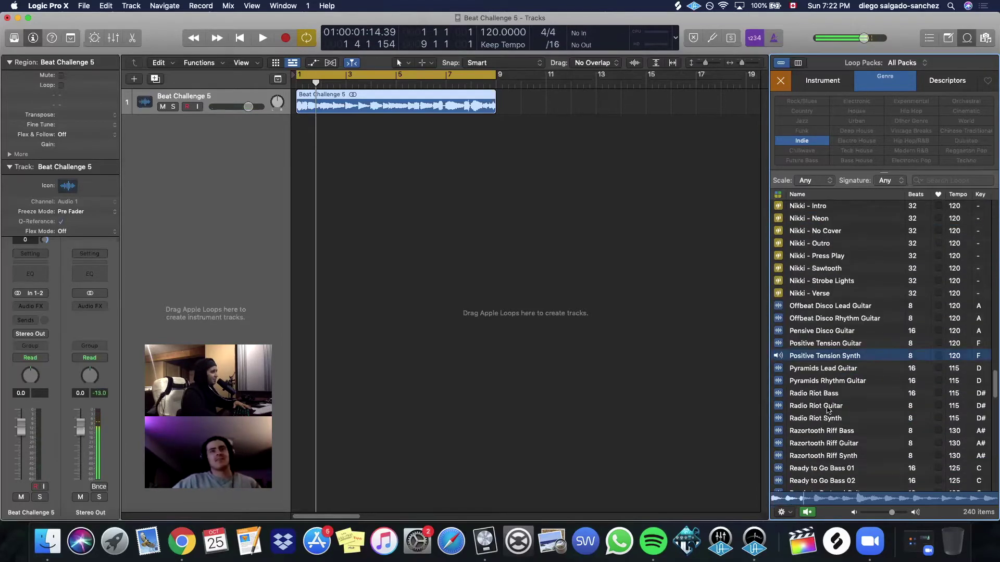
Preview the Indie loops Reflex Bass 02, Right Round Guitar and Shimmering Melody Rhythm Guitar.
{"action": "left_click", "coordinate": [826, 414]}
{"action": "scroll", "coordinate": [825, 414], "scroll_direction": "down", "scroll_amount": 3}
{"action": "left_click", "coordinate": [825, 415]}
{"action": "scroll", "coordinate": [824, 415], "scroll_direction": "down", "scroll_amount": 5}
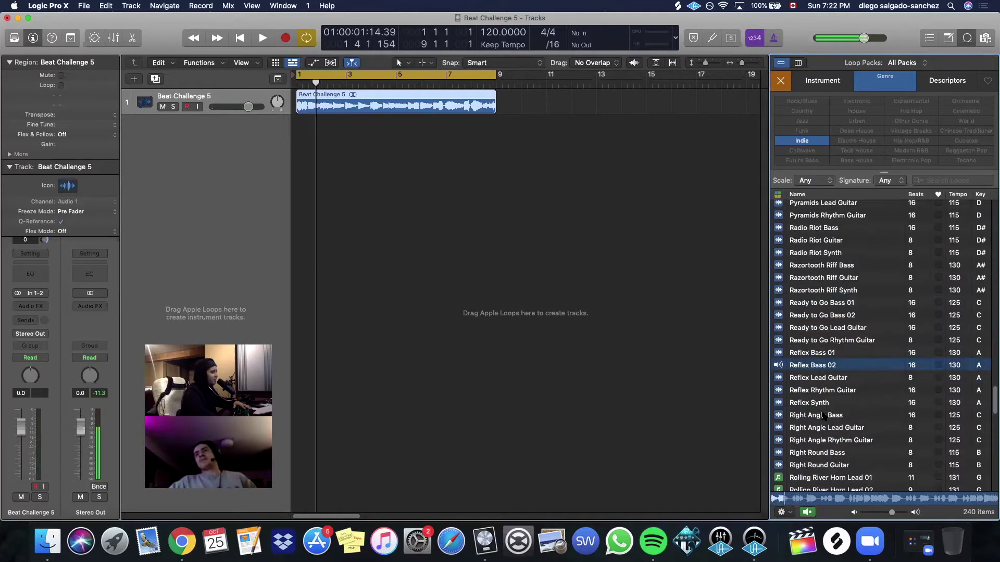
{"action": "left_click", "coordinate": [823, 413]}
{"action": "scroll", "coordinate": [824, 415], "scroll_direction": "down", "scroll_amount": 5}
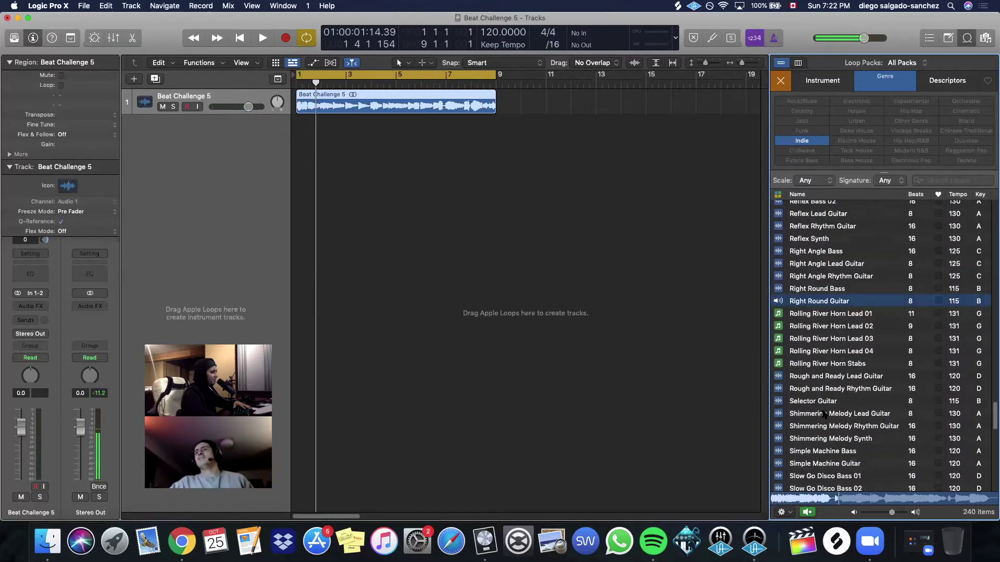
{"action": "left_click", "coordinate": [824, 414]}
{"action": "scroll", "coordinate": [824, 414], "scroll_direction": "down", "scroll_amount": 5}
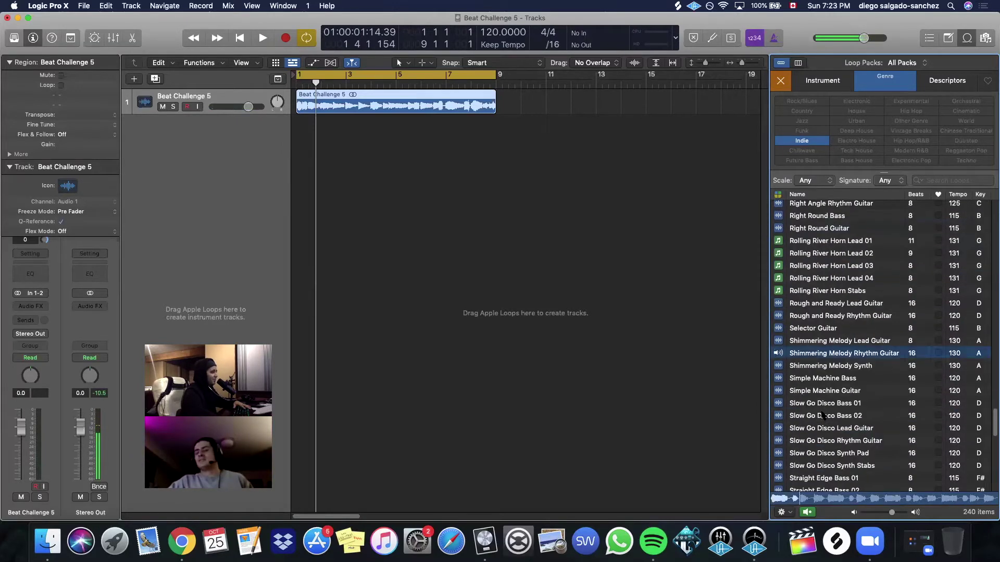
Continue auditioning Indie loops near the end of the list, including Syncopated Disco Bass and Windmill Bass.
{"action": "left_click", "coordinate": [823, 415]}
{"action": "scroll", "coordinate": [823, 416], "scroll_direction": "down", "scroll_amount": 10}
{"action": "left_click", "coordinate": [822, 415]}
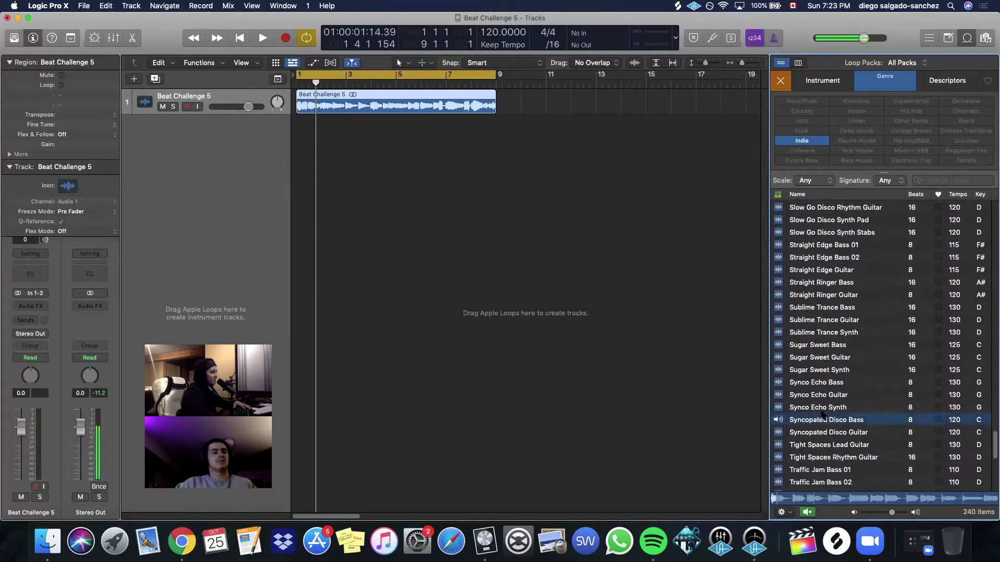
{"action": "scroll", "coordinate": [823, 414], "scroll_direction": "down", "scroll_amount": 2}
{"action": "left_click", "coordinate": [822, 412]}
{"action": "scroll", "coordinate": [822, 411], "scroll_direction": "down", "scroll_amount": 5}
{"action": "left_click", "coordinate": [822, 409]}
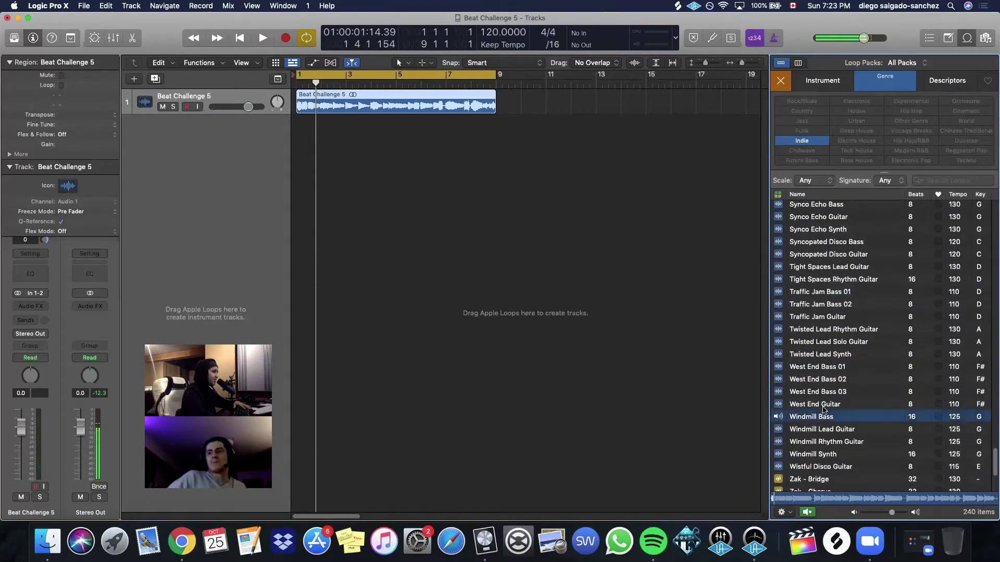
Filter the Indie loops to drum kits and preview Nikki - Press Play.
{"action": "left_click", "coordinate": [819, 82]}
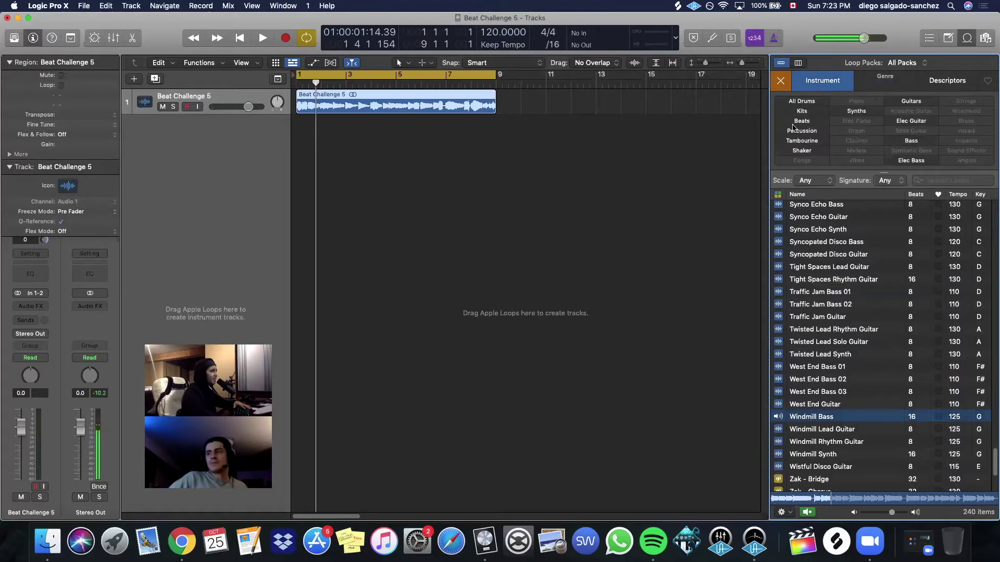
{"action": "left_click", "coordinate": [802, 102]}
{"action": "left_click", "coordinate": [803, 285]}
{"action": "scroll", "coordinate": [813, 292], "scroll_direction": "up", "scroll_amount": 15}
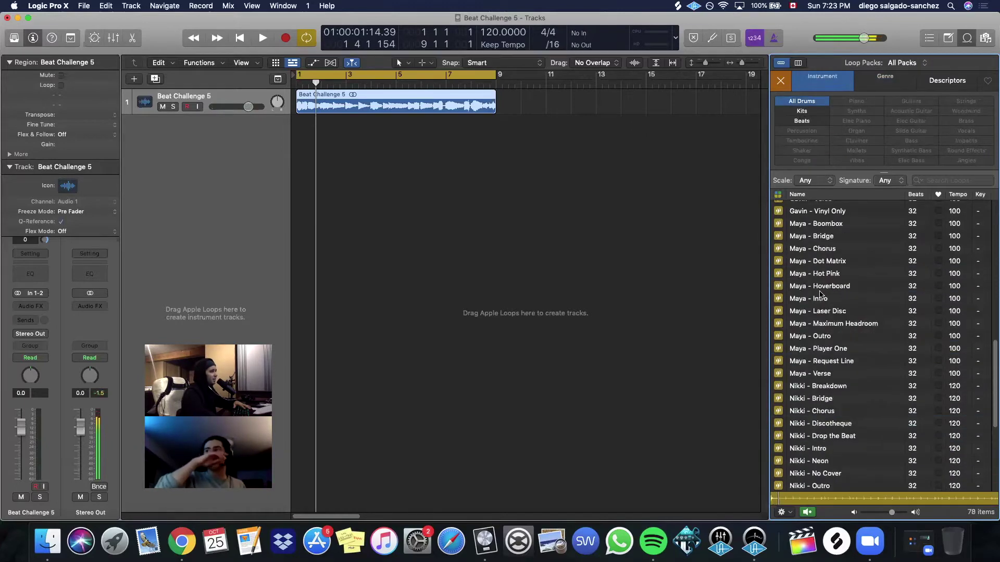
{"action": "scroll", "coordinate": [820, 295], "scroll_direction": "down", "scroll_amount": 15}
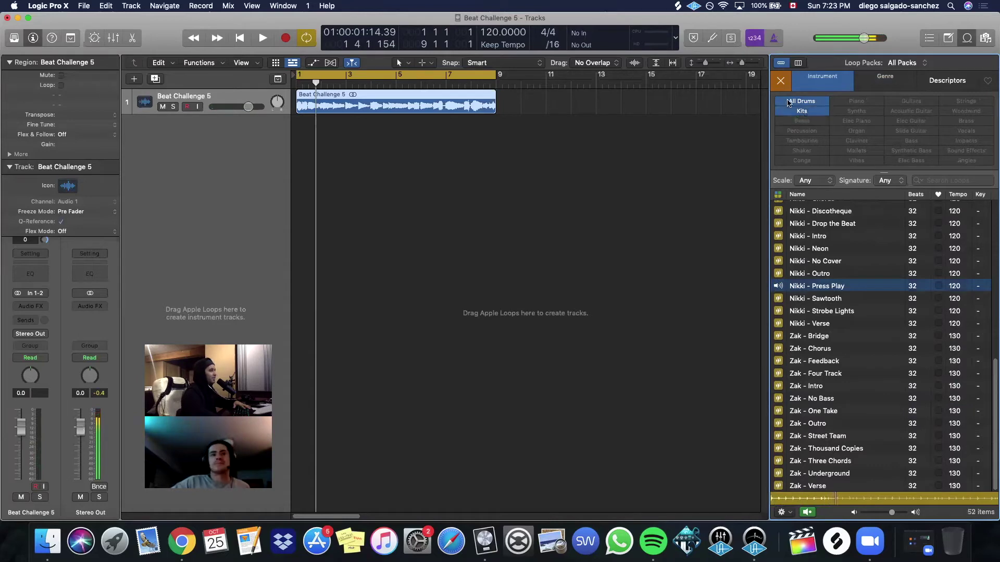
Change the loop genre filter to Funk and widen the instrument filter to All Drums.
{"action": "left_click", "coordinate": [884, 82]}
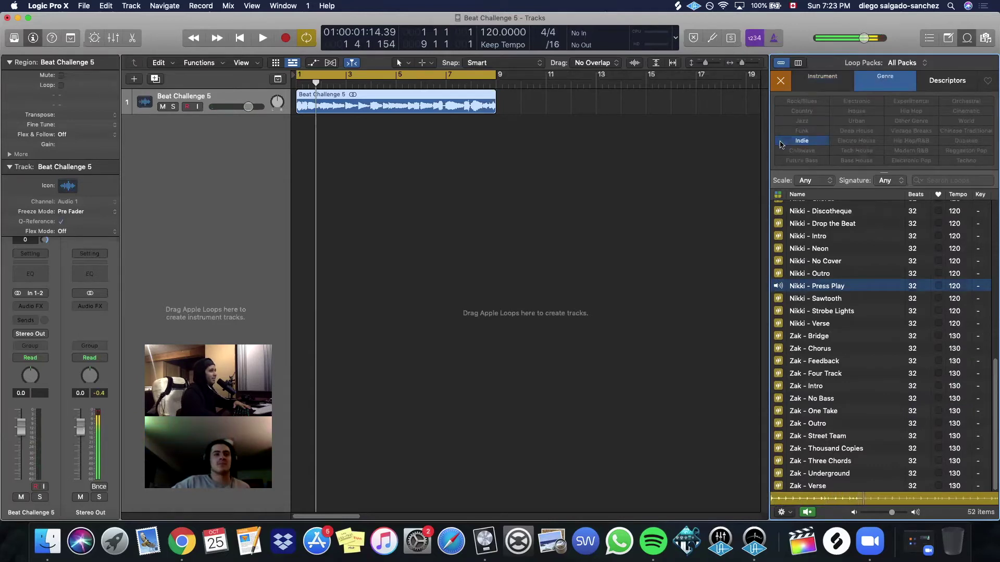
{"action": "left_click", "coordinate": [784, 131]}
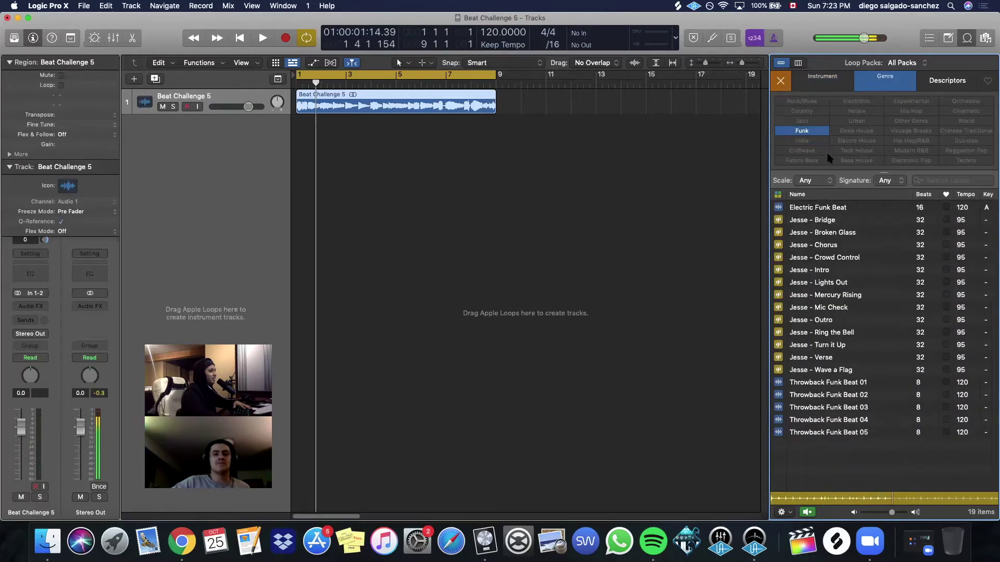
{"action": "left_click", "coordinate": [830, 87]}
{"action": "left_click", "coordinate": [885, 83]}
{"action": "left_click", "coordinate": [828, 82]}
{"action": "left_click", "coordinate": [792, 112]}
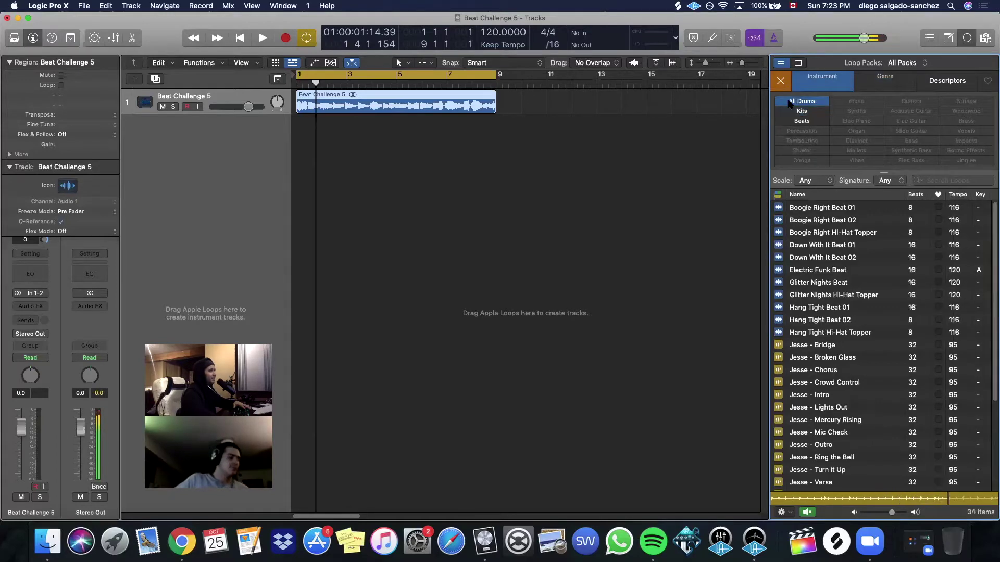
Play the Beat Challenge 5 project briefly and preview the Funk loops Bending Wah Guitar and Boogie Right Slap Bass 01.
{"action": "key", "text": "space"}
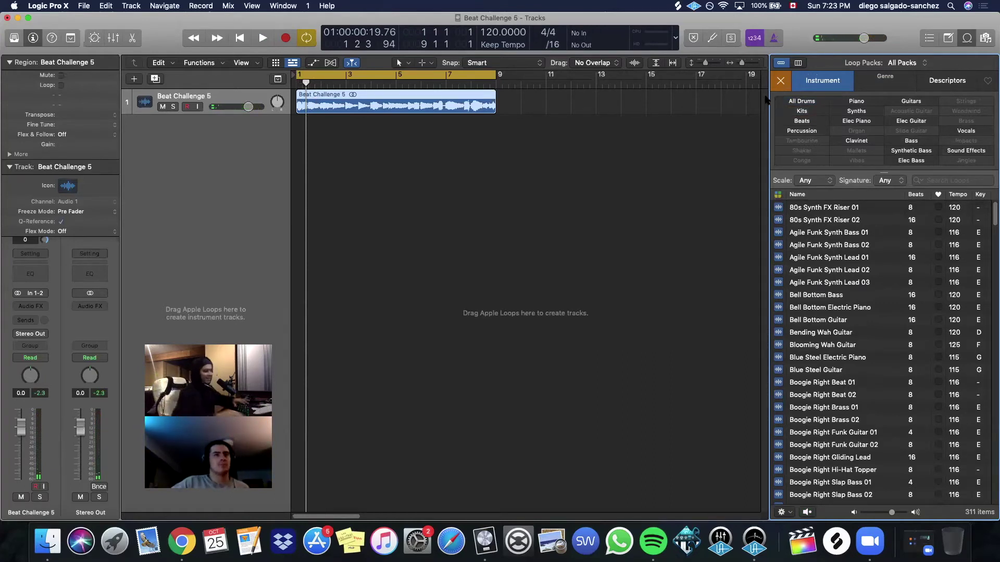
{"action": "key", "text": "space"}
{"action": "left_click", "coordinate": [825, 333]}
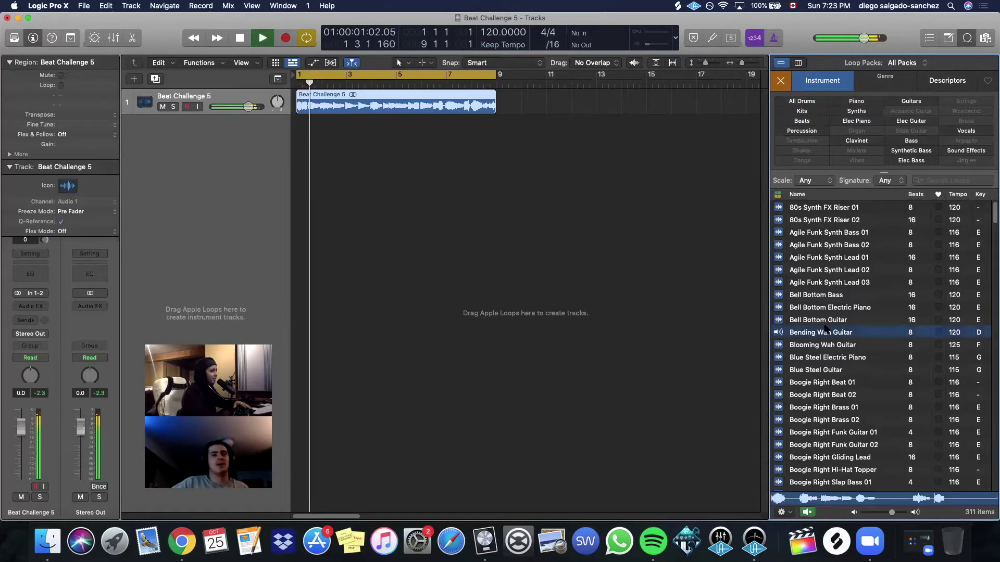
{"action": "scroll", "coordinate": [824, 336], "scroll_direction": "down", "scroll_amount": 5}
{"action": "key", "text": "space"}
{"action": "left_click", "coordinate": [849, 354]}
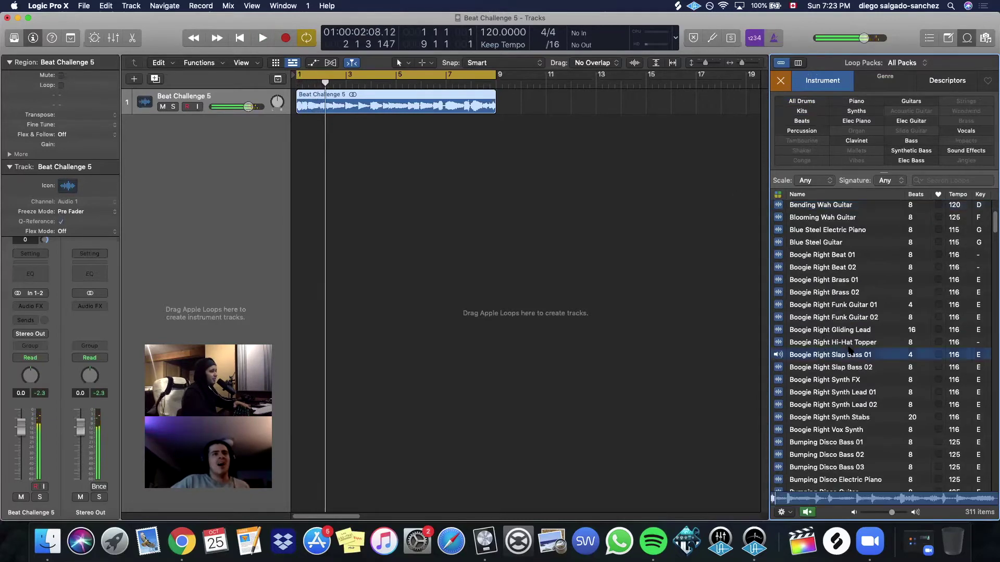
Filter the Funk loops to All Drums and audition Neon Light Beat 01, Neon Light Beat 02 and Throwback Funk Beat 04.
{"action": "left_click", "coordinate": [799, 102]}
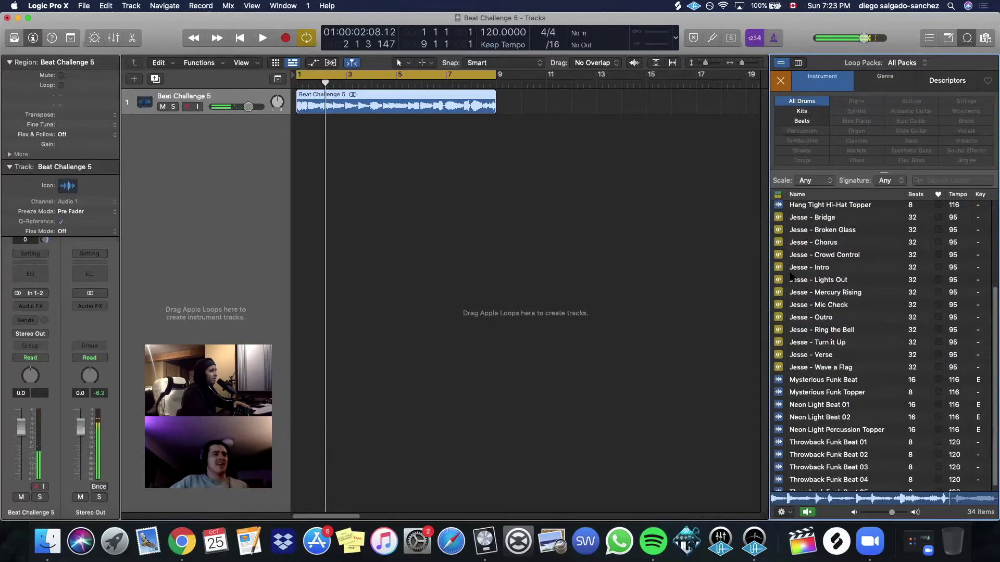
{"action": "left_click", "coordinate": [830, 356]}
{"action": "scroll", "coordinate": [833, 364], "scroll_direction": "down", "scroll_amount": 1}
{"action": "left_click", "coordinate": [836, 404]}
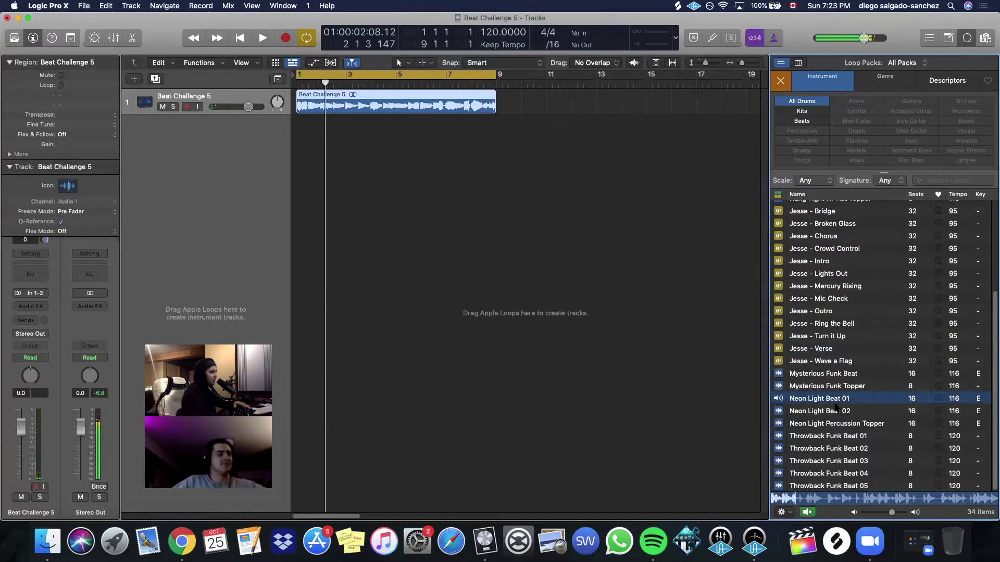
{"action": "left_click", "coordinate": [834, 415]}
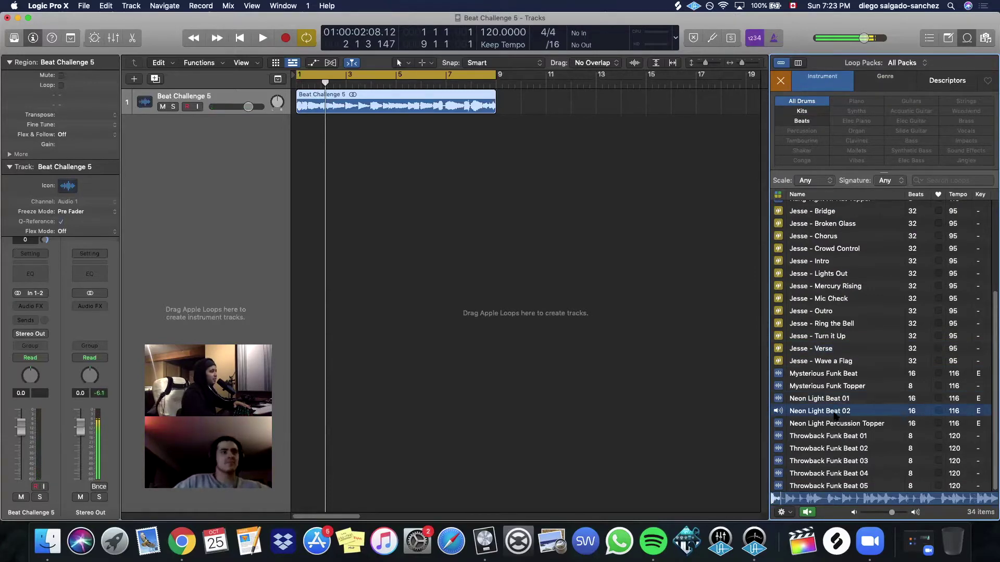
{"action": "left_click", "coordinate": [831, 473]}
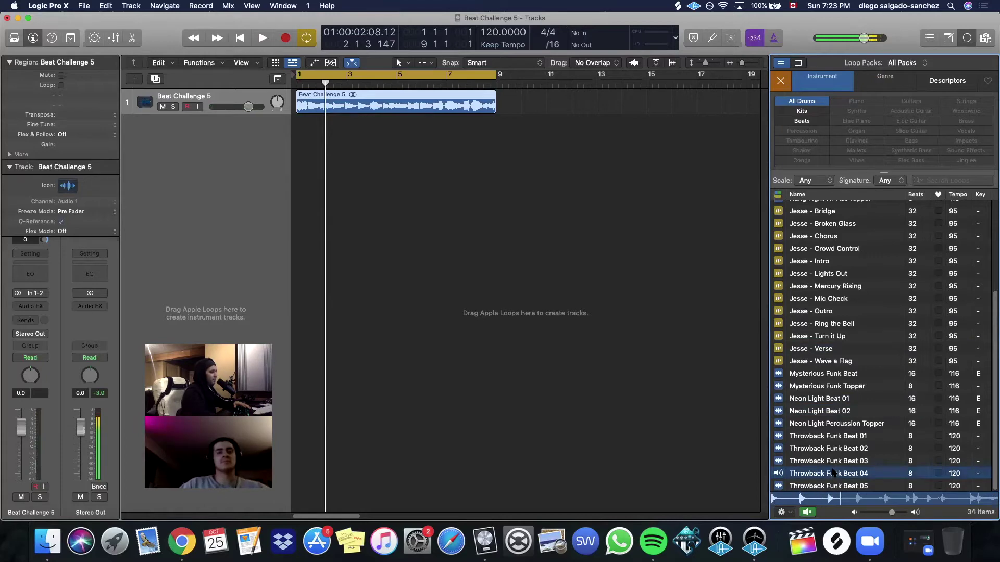
Add Throwback Funk Beat 04 as a new track starting at bar 1 and play it together with Beat Challenge 5.
{"action": "left_click_drag", "start_coordinate": [710, 402], "coordinate": [198, 127]}
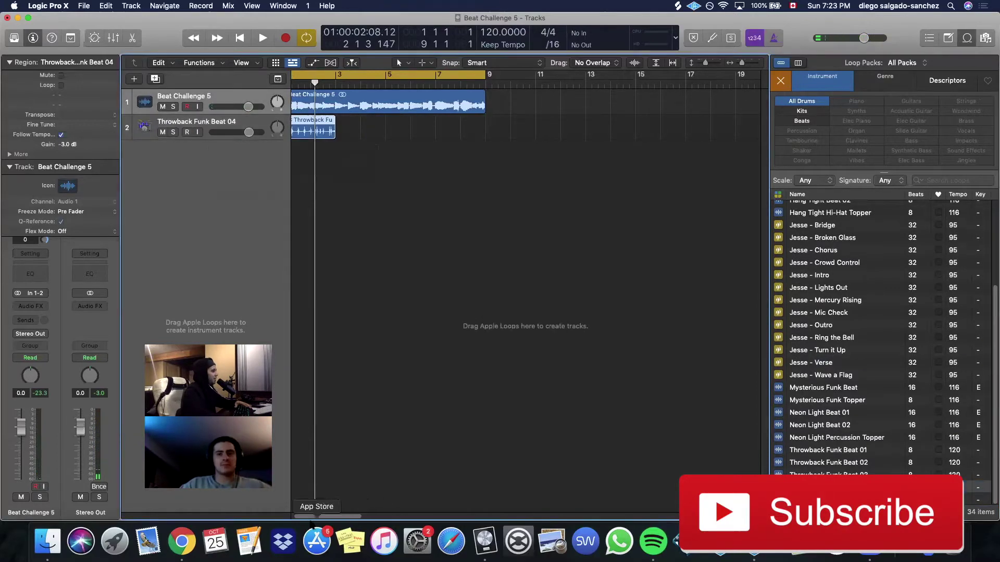
{"action": "key", "text": "space"}
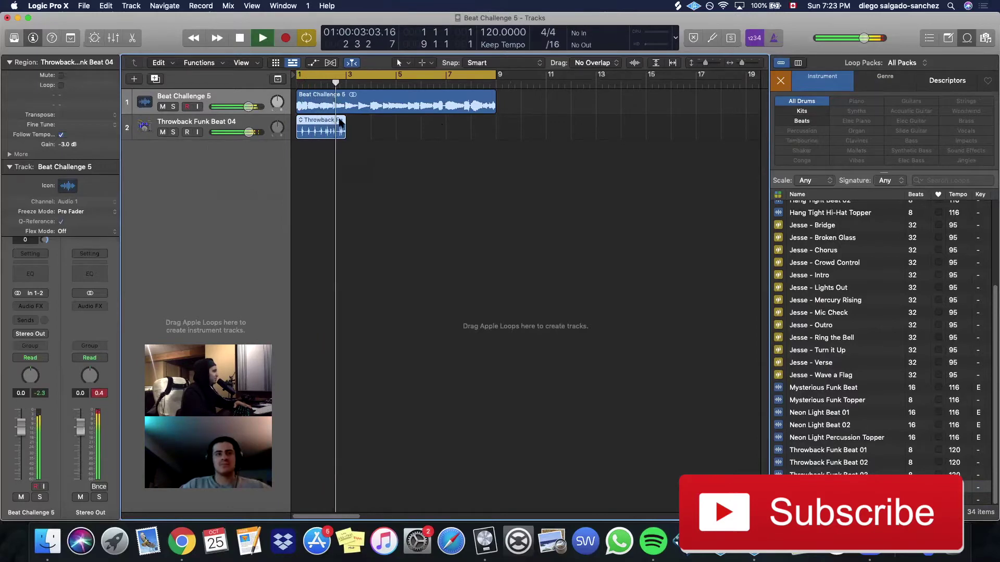
{"action": "key", "text": "Return"}
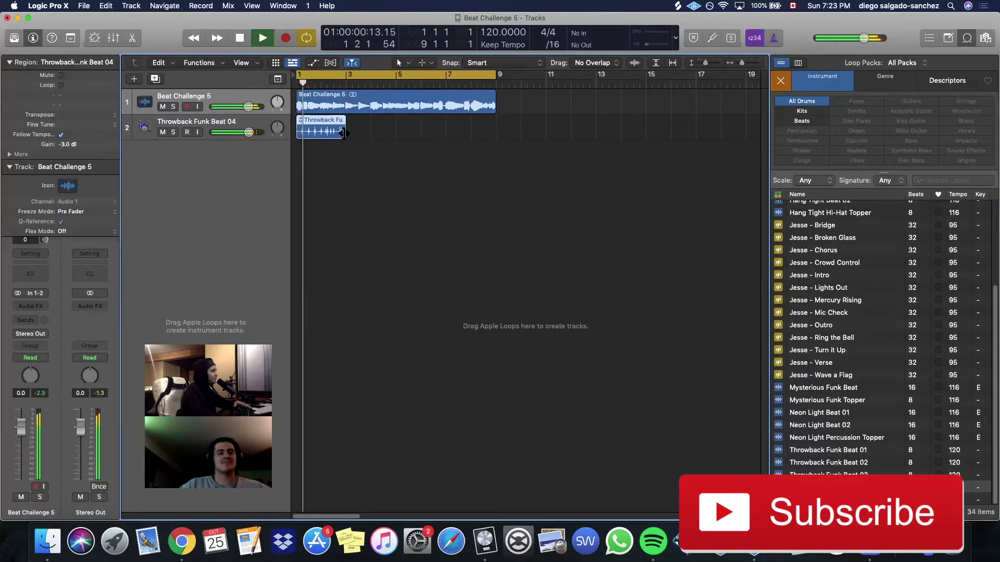
{"action": "key", "text": "space"}
Delete the Throwback Funk Beat 04 region and its track.
{"action": "key", "text": "Delete"}
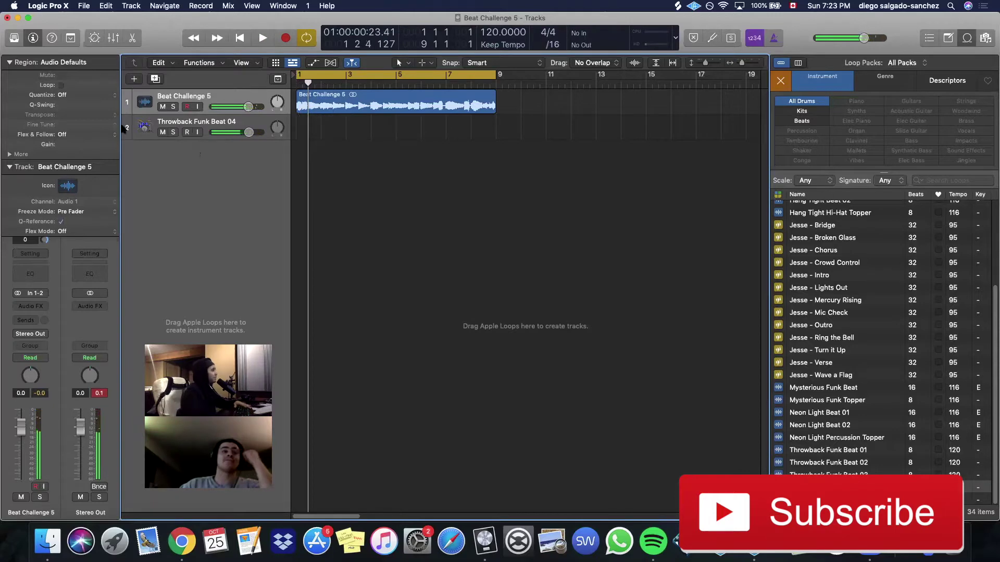
{"action": "left_click", "coordinate": [161, 124]}
{"action": "key", "text": "super+BackSpace"}
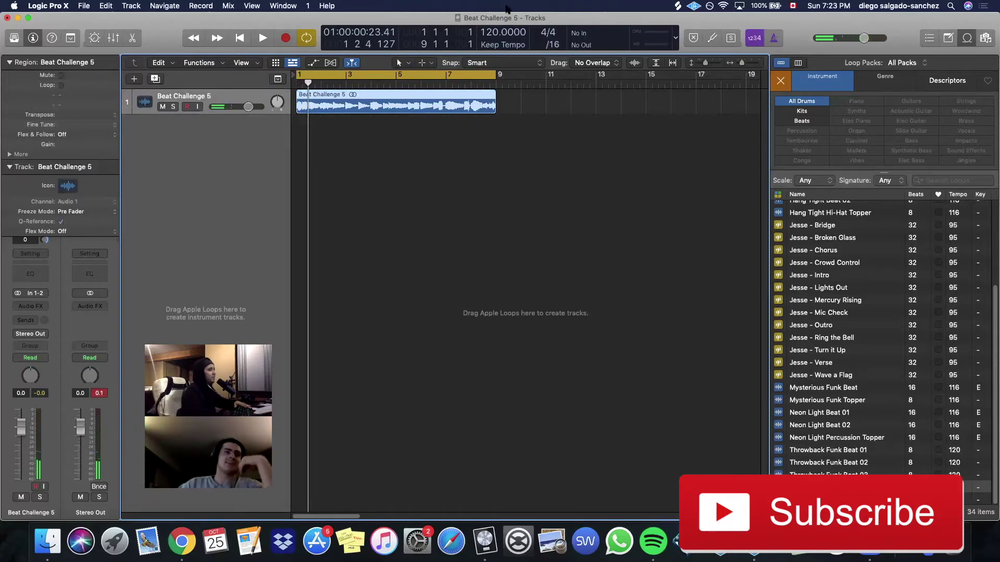
Clear all loop filters and filter the loops by the Hip Hop/R&B genre.
{"action": "left_click", "coordinate": [780, 82]}
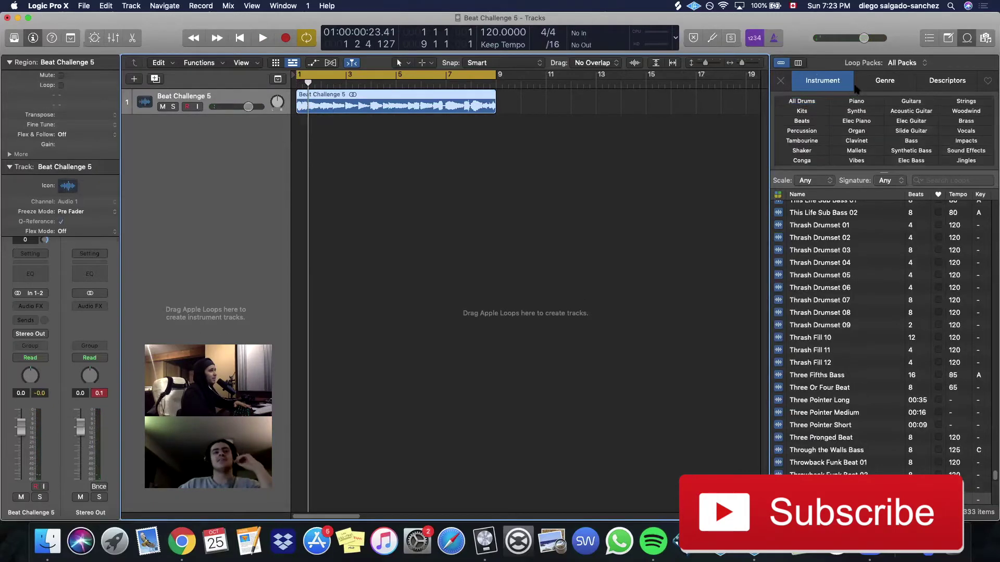
{"action": "left_click", "coordinate": [880, 83]}
{"action": "left_click", "coordinate": [910, 141]}
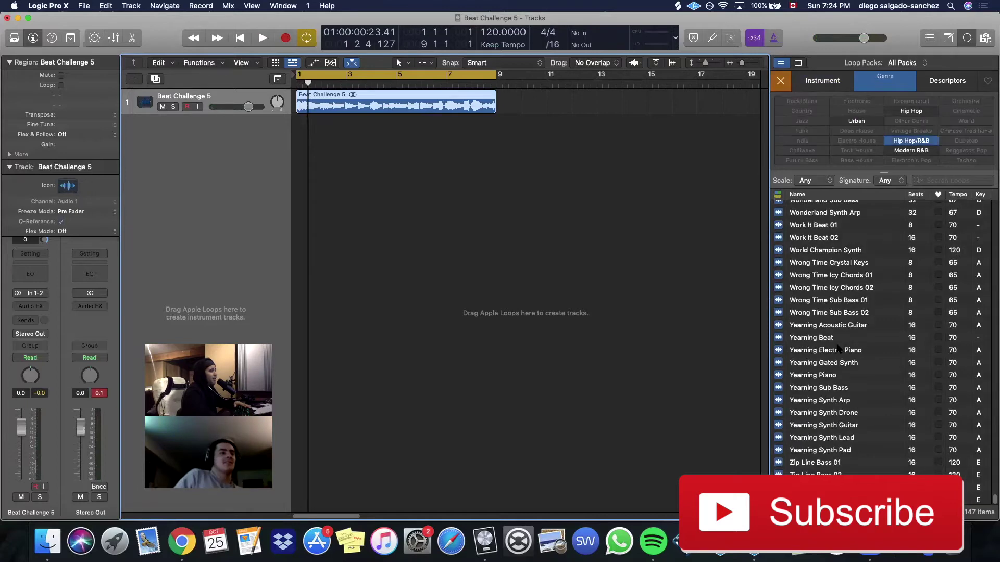
Filter the Hip Hop/R&B loops to the Kits instrument and audition Straight Up Beat.
{"action": "left_click", "coordinate": [833, 336]}
{"action": "left_click", "coordinate": [823, 80]}
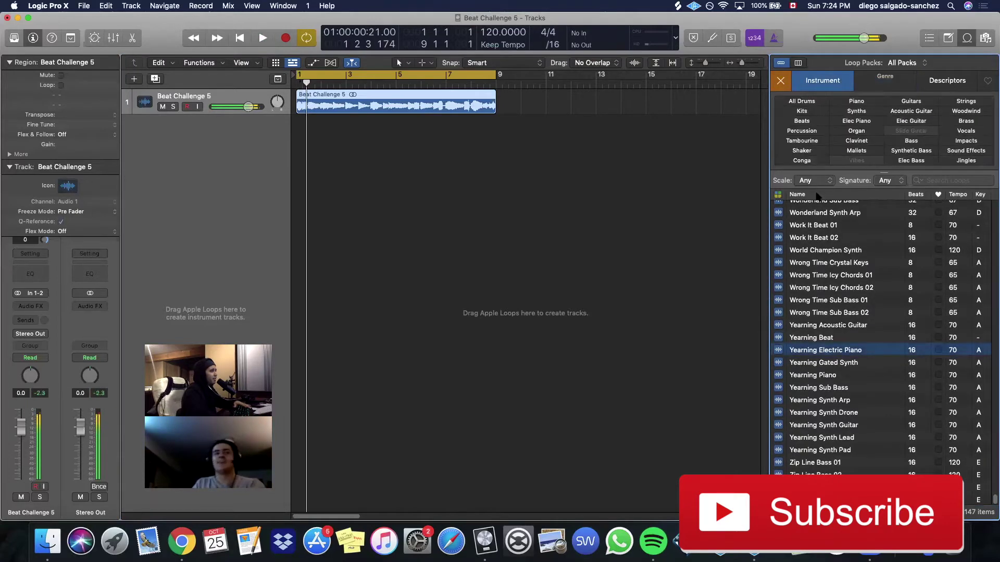
{"action": "left_click", "coordinate": [832, 288]}
{"action": "left_click", "coordinate": [815, 112]}
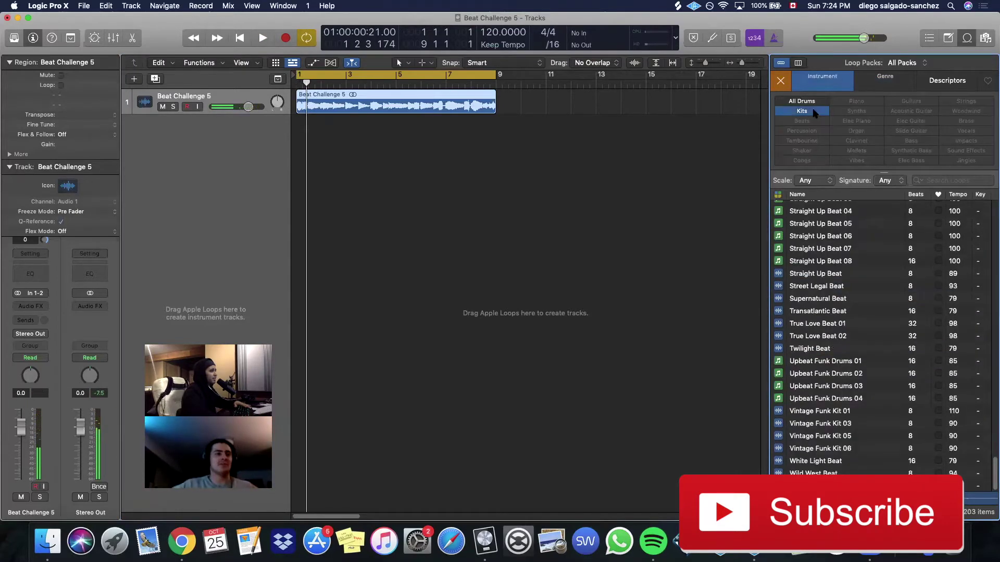
{"action": "left_click", "coordinate": [819, 337]}
{"action": "left_click", "coordinate": [825, 278]}
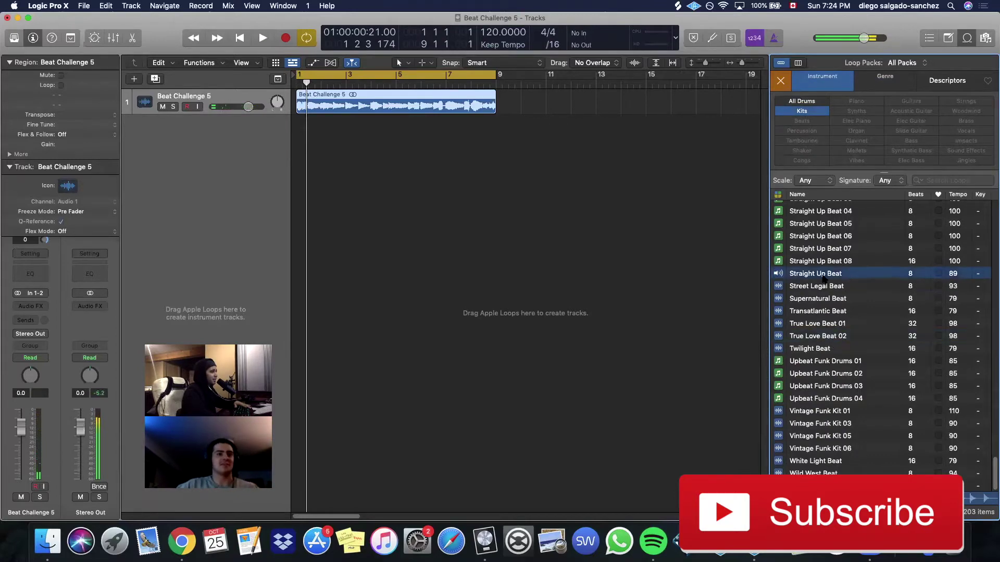
Audition further kit loops, including Straight Up Beat 01 and RnB Beat 02.
{"action": "scroll", "coordinate": [823, 323], "scroll_direction": "up", "scroll_amount": 5}
{"action": "left_click", "coordinate": [820, 359]}
{"action": "scroll", "coordinate": [819, 343], "scroll_direction": "up", "scroll_amount": 3}
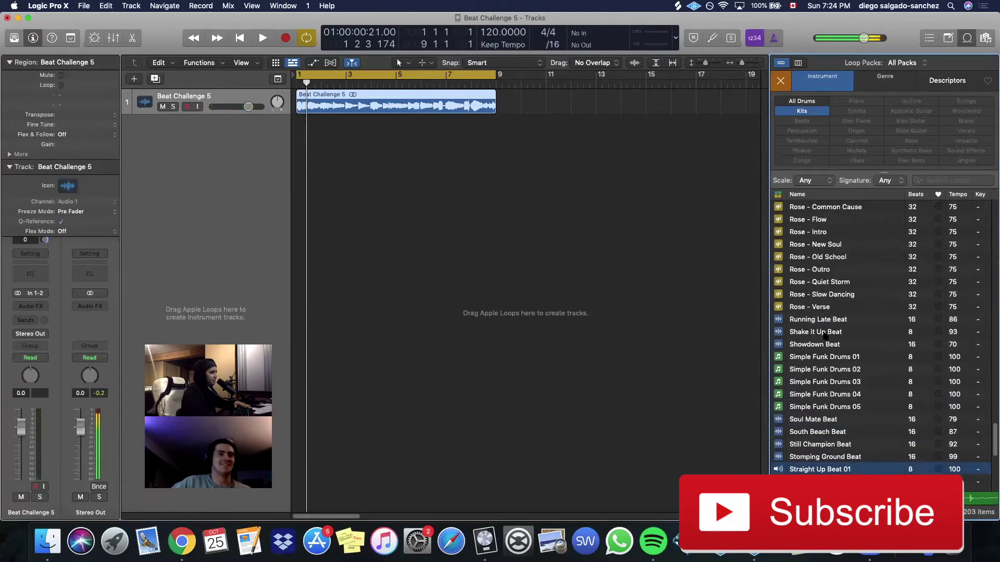
{"action": "left_click", "coordinate": [822, 281]}
{"action": "scroll", "coordinate": [821, 291], "scroll_direction": "up", "scroll_amount": 8}
{"action": "left_click", "coordinate": [817, 301]}
{"action": "scroll", "coordinate": [819, 307], "scroll_direction": "up", "scroll_amount": 5}
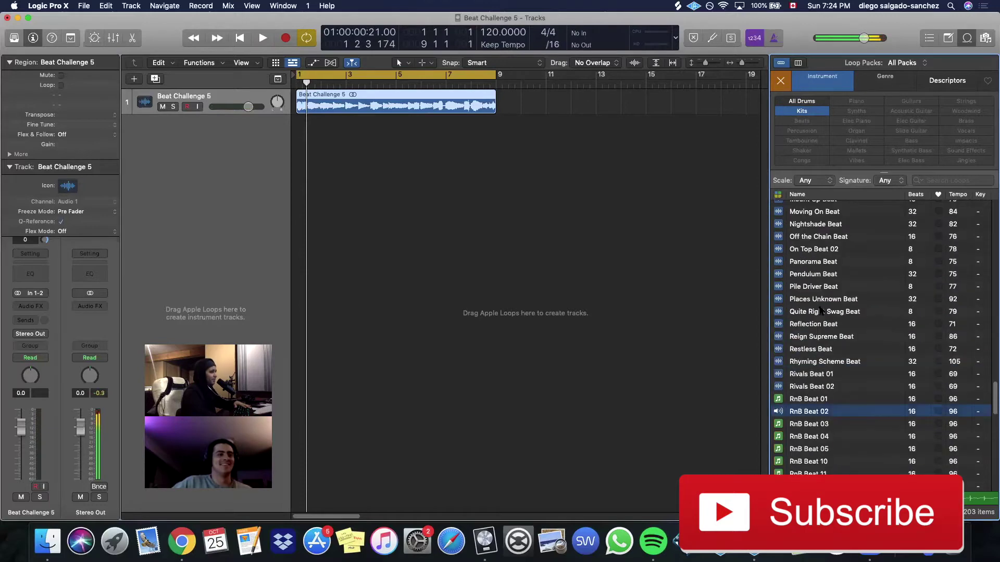
Widen the instrument filter from Kits to All Drums and audition Power Station Beat 02 and Pop Ripple Ticker Beat 01.
{"action": "left_click", "coordinate": [783, 114]}
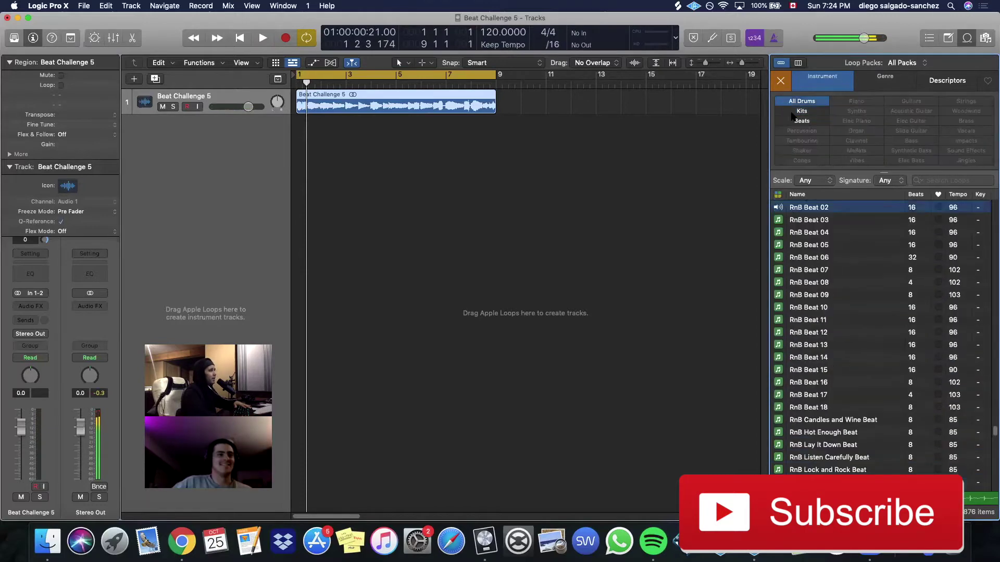
{"action": "left_click", "coordinate": [810, 333]}
{"action": "scroll", "coordinate": [815, 322], "scroll_direction": "up", "scroll_amount": 10}
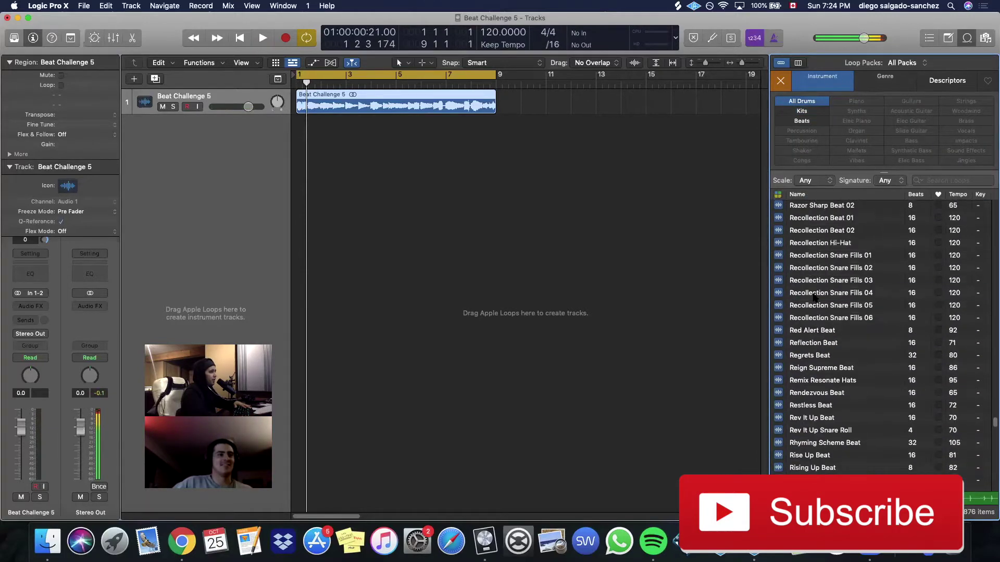
{"action": "scroll", "coordinate": [816, 311], "scroll_direction": "up", "scroll_amount": 3}
{"action": "left_click", "coordinate": [819, 326]}
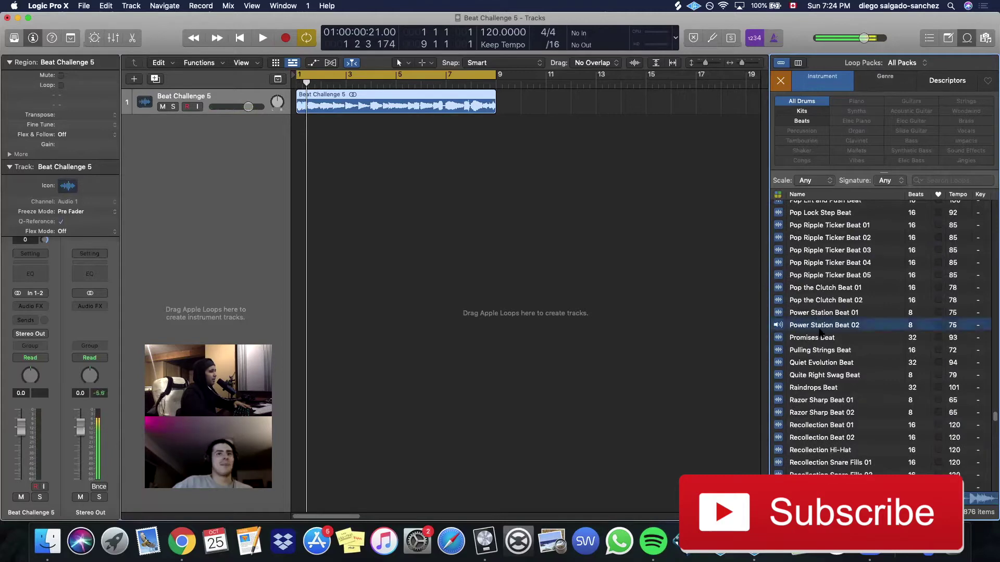
{"action": "scroll", "coordinate": [823, 318], "scroll_direction": "up", "scroll_amount": 3}
{"action": "left_click", "coordinate": [830, 284]}
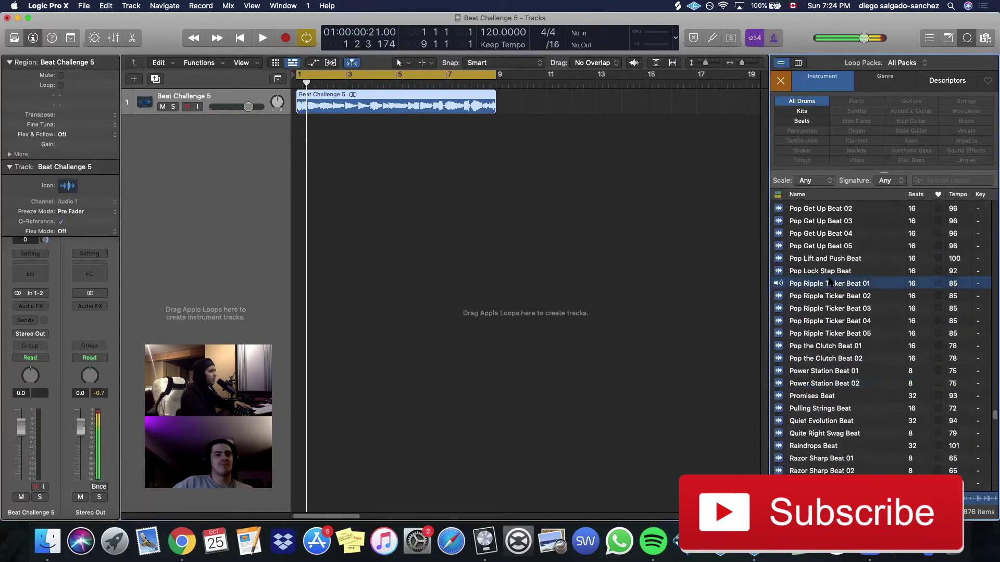
Audition Pop Get Up Beat 01 and Panorama Beat among the Hip Hop/R&B drum loops.
{"action": "scroll", "coordinate": [829, 292], "scroll_direction": "up", "scroll_amount": 3}
{"action": "left_click", "coordinate": [830, 306]}
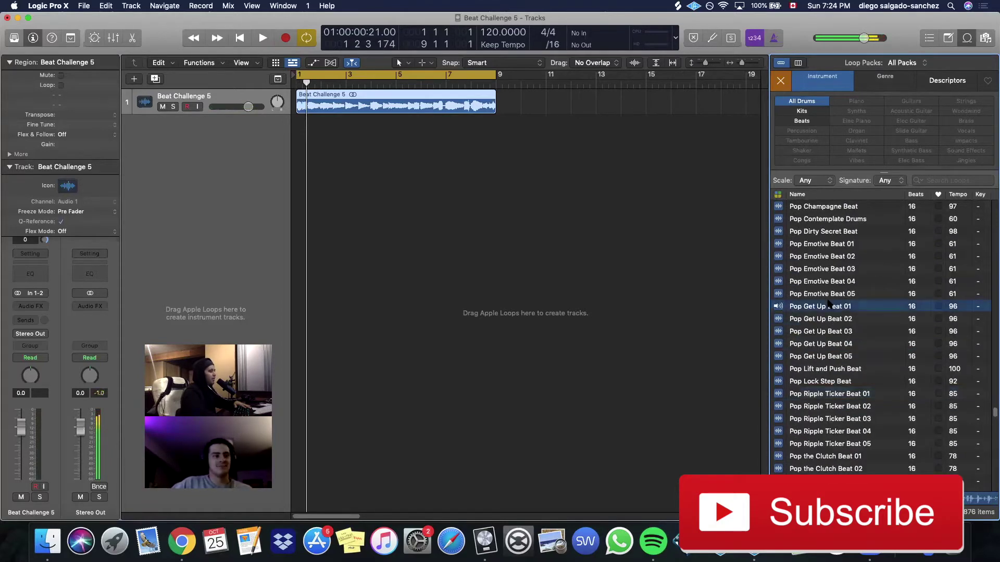
{"action": "scroll", "coordinate": [829, 325], "scroll_direction": "up", "scroll_amount": 3}
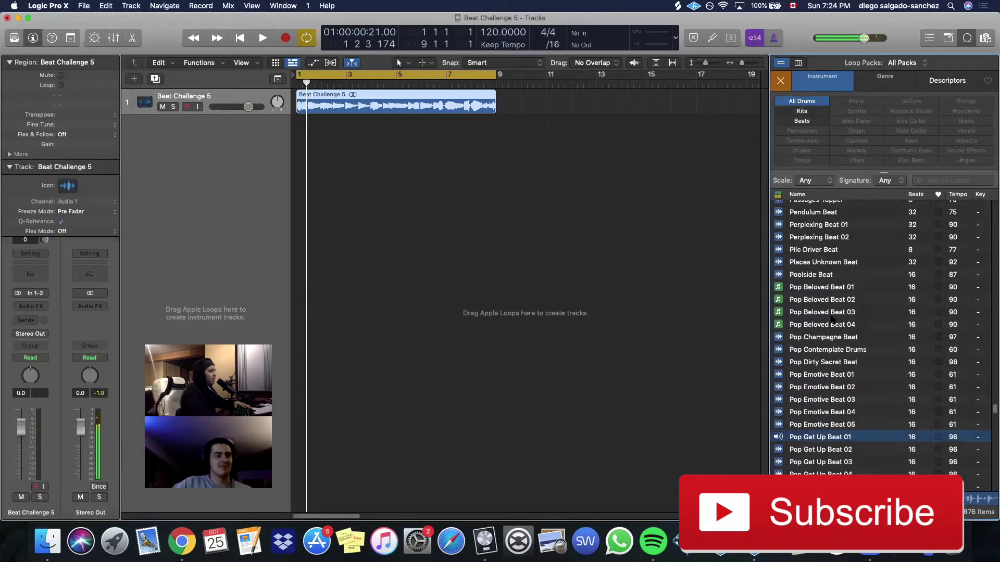
{"action": "left_click", "coordinate": [830, 262]}
{"action": "scroll", "coordinate": [828, 286], "scroll_direction": "up", "scroll_amount": 3}
{"action": "left_click", "coordinate": [828, 279]}
{"action": "scroll", "coordinate": [826, 300], "scroll_direction": "up", "scroll_amount": 3}
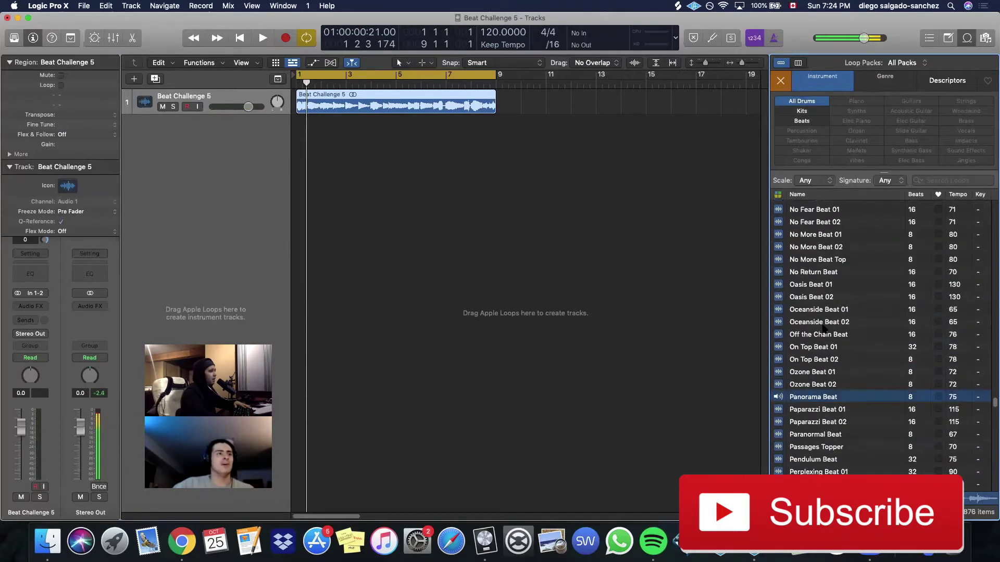
{"action": "scroll", "coordinate": [827, 327], "scroll_direction": "up", "scroll_amount": 1}
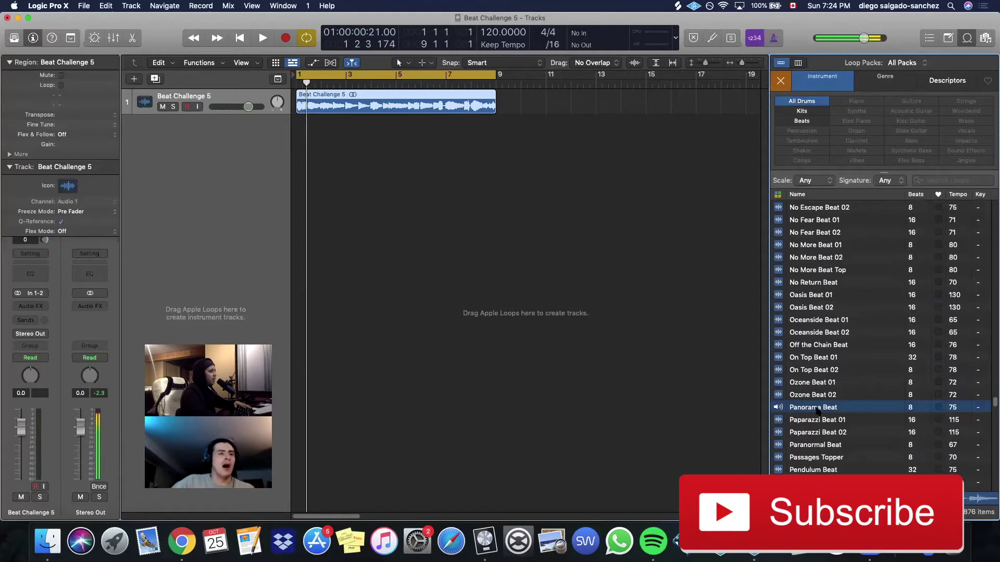
Add Panorama Beat as a new track looped from bar 1 to bar 9 and play it together with Beat Challenge 5.
{"action": "left_click_drag", "start_coordinate": [802, 407], "coordinate": [289, 193]}
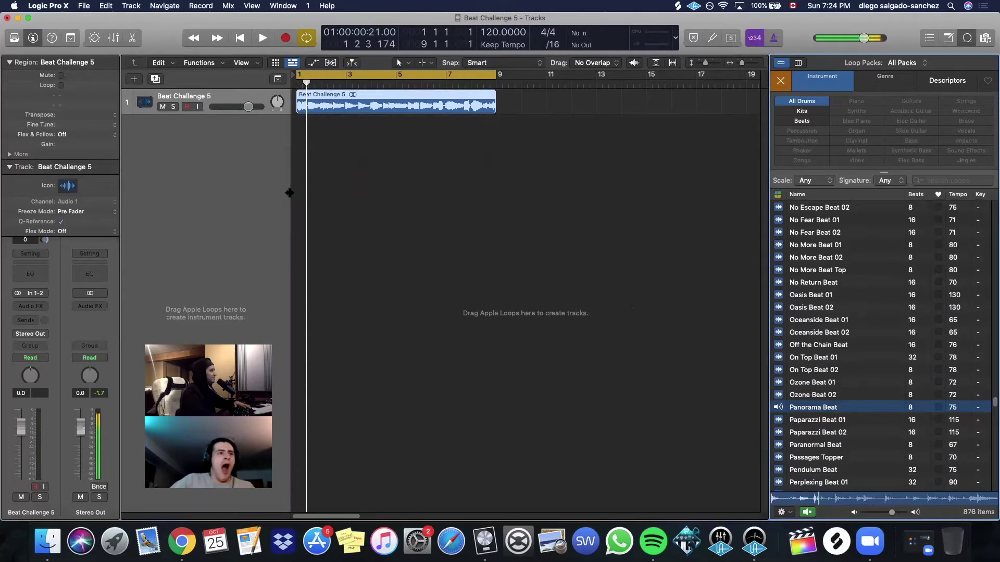
{"action": "left_click_drag", "start_coordinate": [802, 409], "coordinate": [295, 216]}
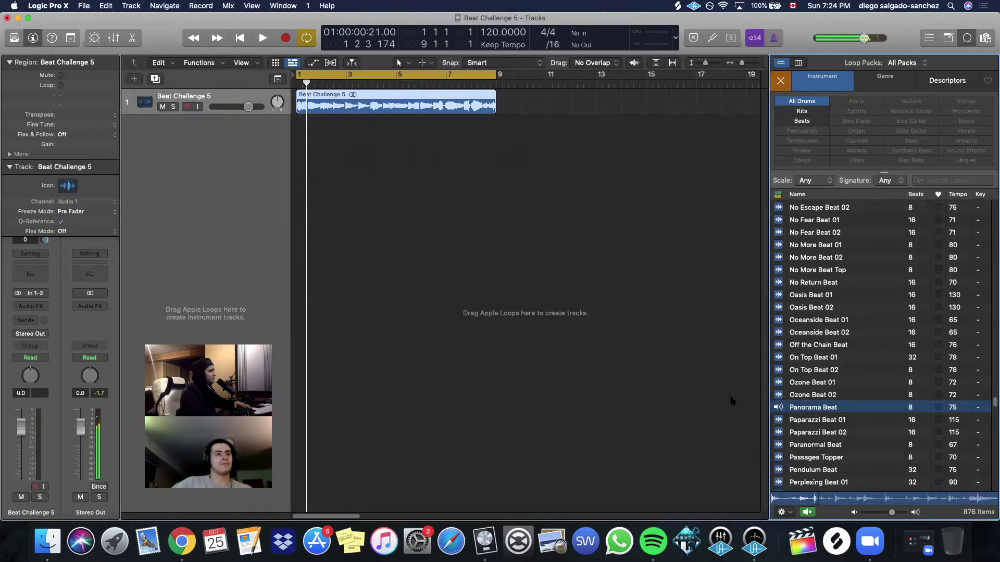
{"action": "left_click_drag", "start_coordinate": [787, 406], "coordinate": [492, 161]}
{"action": "key", "text": "space"}
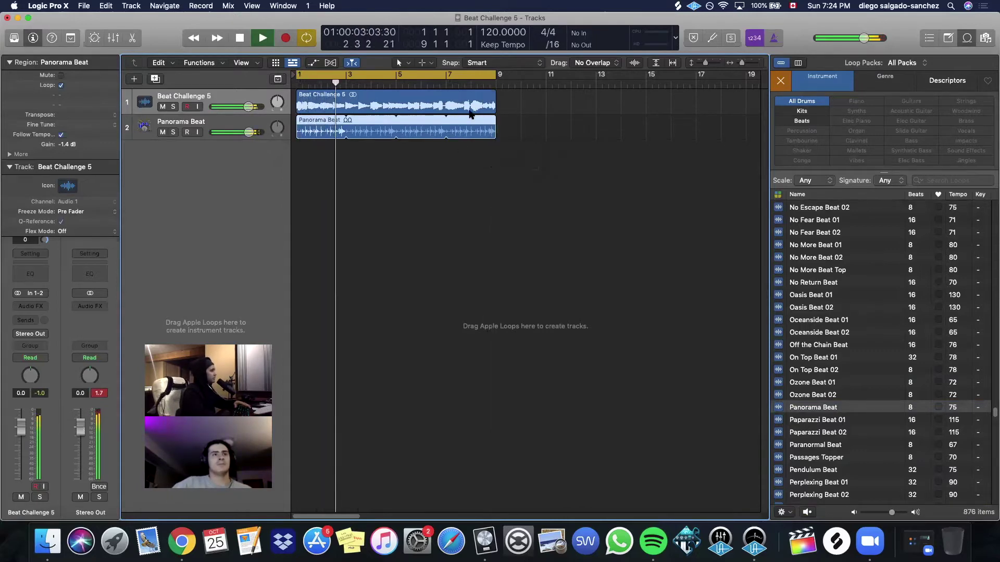
{"action": "key", "text": "space"}
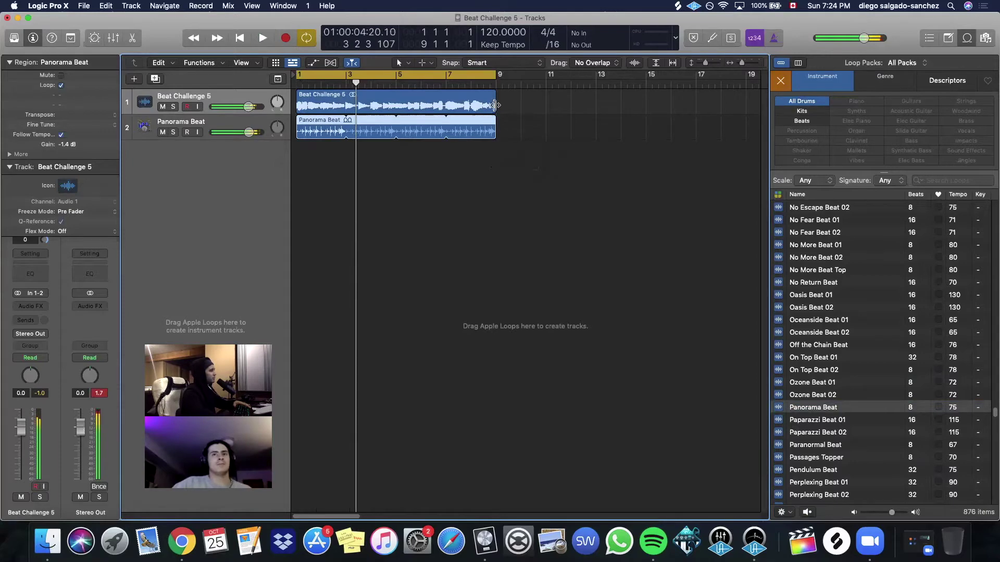
Trim the end of the Beat Challenge 5 region to bar 3, checking the cut against Panorama Beat during playback.
{"action": "left_click_drag", "start_coordinate": [494, 105], "coordinate": [334, 107]}
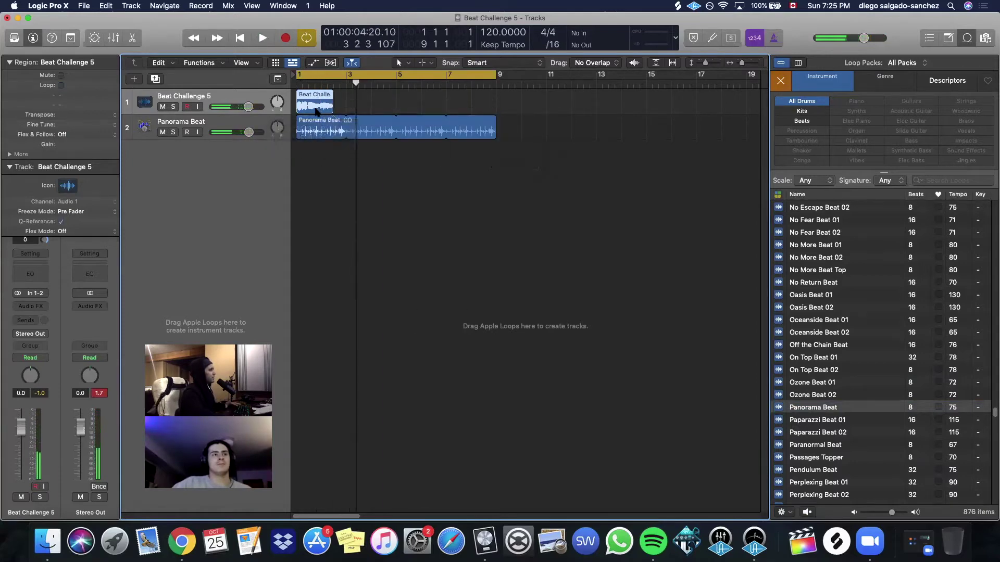
{"action": "key", "text": "space"}
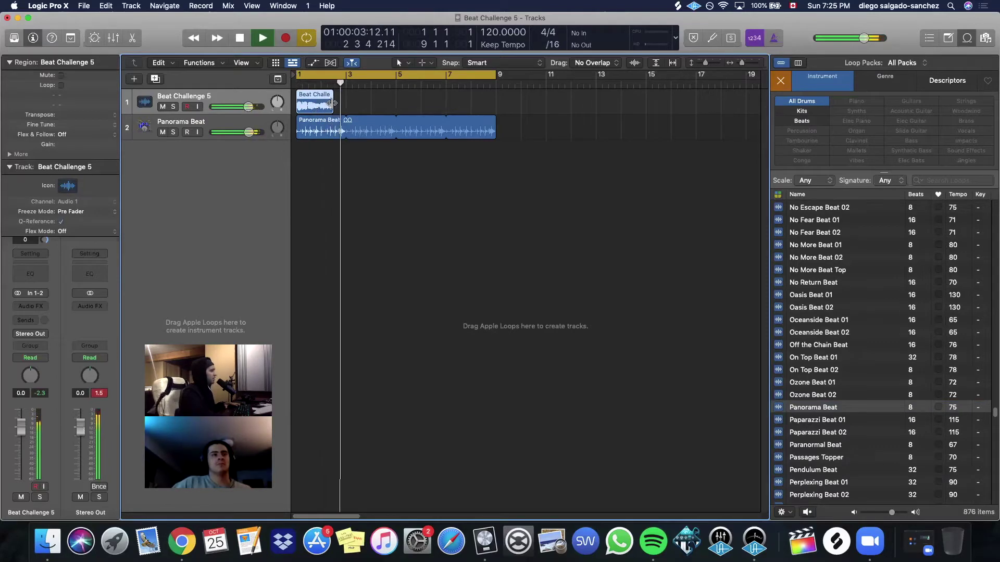
{"action": "key", "text": "space"}
{"action": "mouse_move", "coordinate": [331, 110]}
{"action": "left_mouse_down"}
{"action": "mouse_move", "coordinate": [495, 107]}
{"action": "mouse_move", "coordinate": [334, 107]}
{"action": "left_mouse_up"}
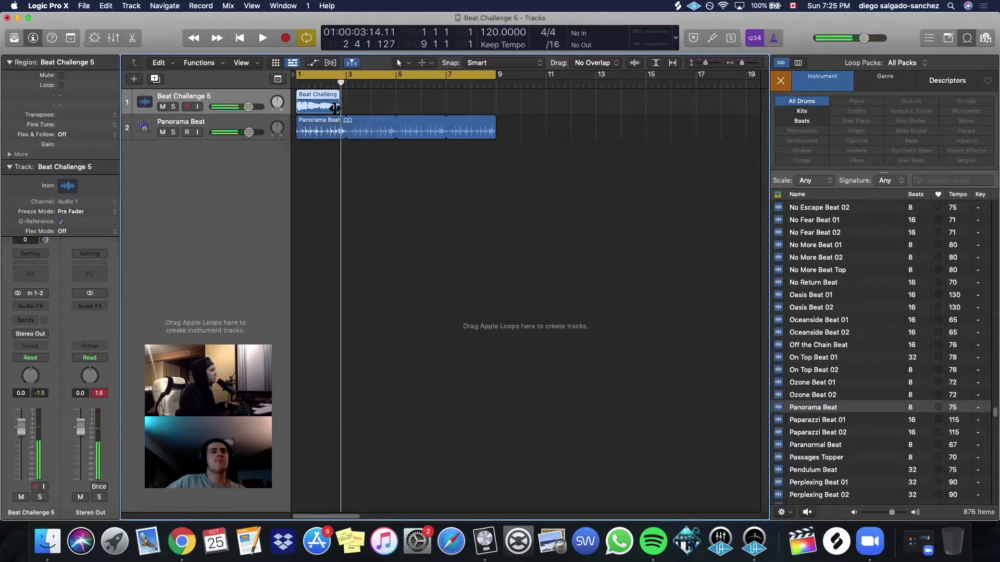
{"action": "key", "text": "space"}
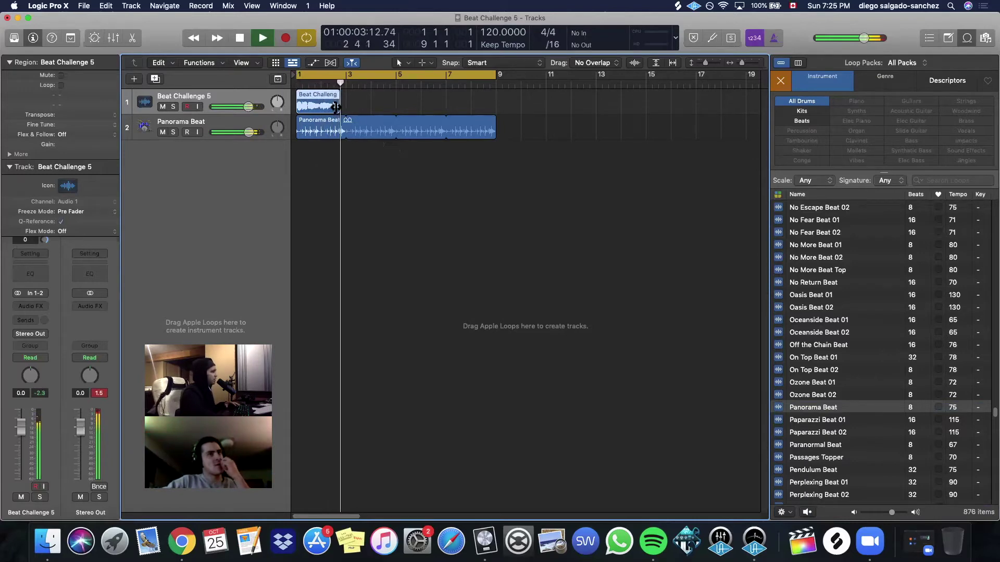
{"action": "mouse_move", "coordinate": [336, 107]}
{"action": "left_mouse_down"}
{"action": "mouse_move", "coordinate": [402, 107]}
{"action": "mouse_move", "coordinate": [345, 107]}
{"action": "left_mouse_up"}
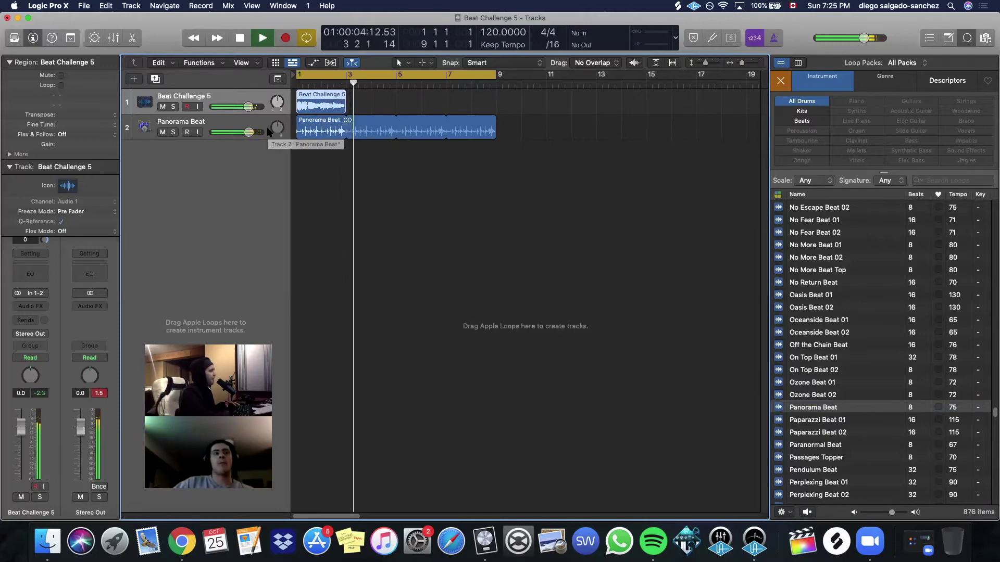
{"action": "mouse_move", "coordinate": [345, 108]}
{"action": "left_mouse_down"}
{"action": "mouse_move", "coordinate": [353, 111]}
{"action": "mouse_move", "coordinate": [345, 108]}
{"action": "left_mouse_up"}
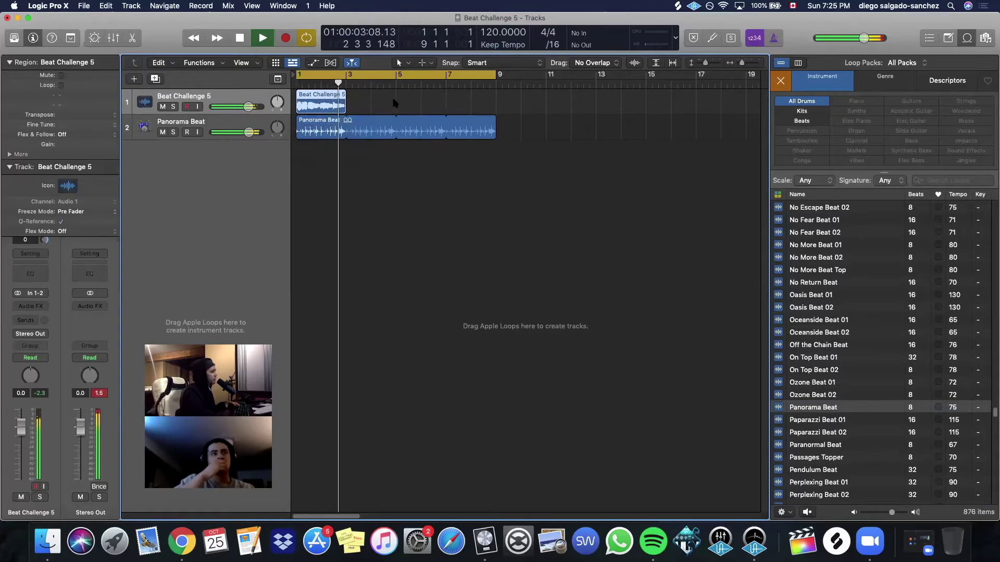
Show the additional region parameters, set the Beat Challenge 5 region's Fade Out to 112 and play it back.
{"action": "left_click", "coordinate": [8, 62]}
{"action": "left_click", "coordinate": [8, 62]}
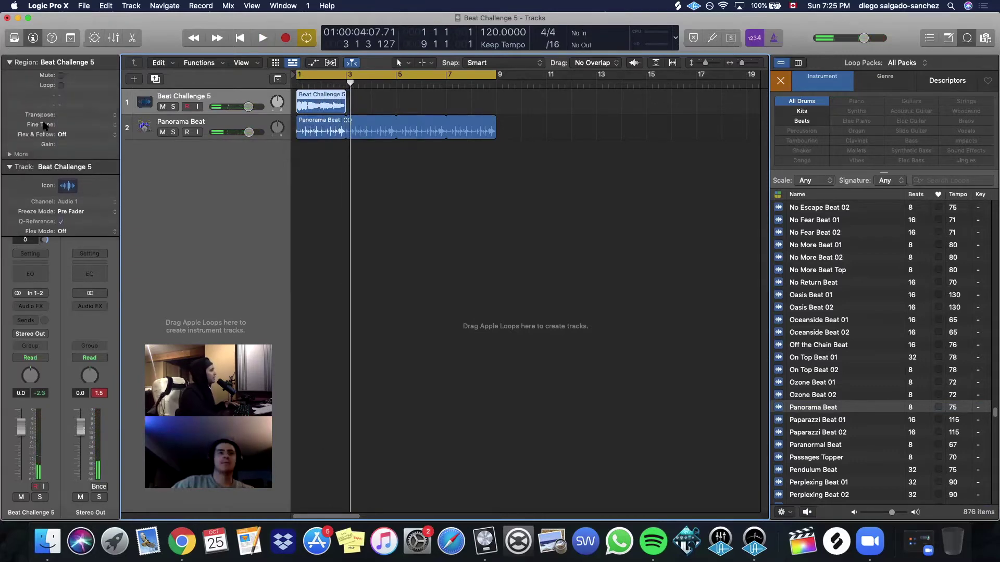
{"action": "left_click", "coordinate": [11, 154]}
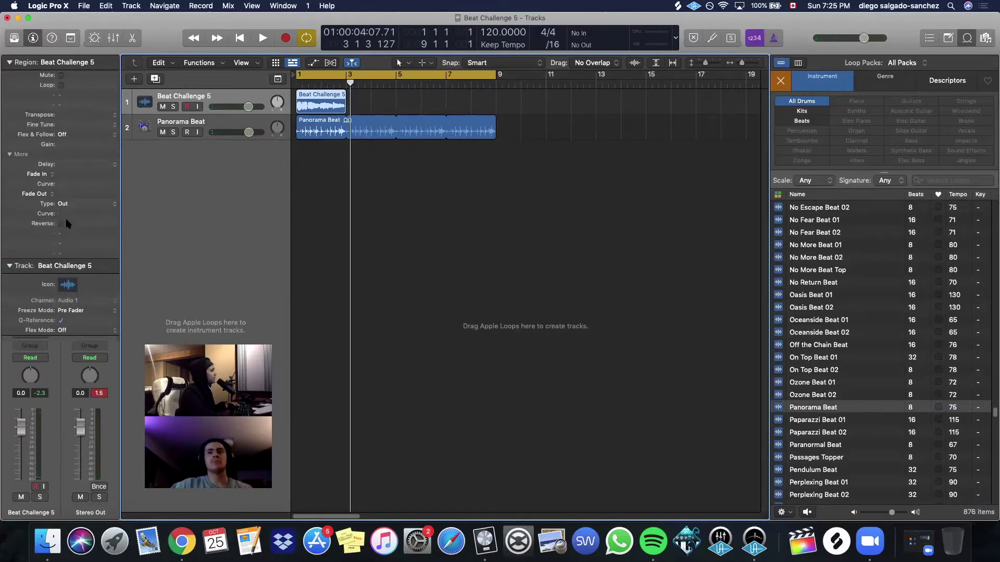
{"action": "key", "text": "Return"}
{"action": "key", "text": "space"}
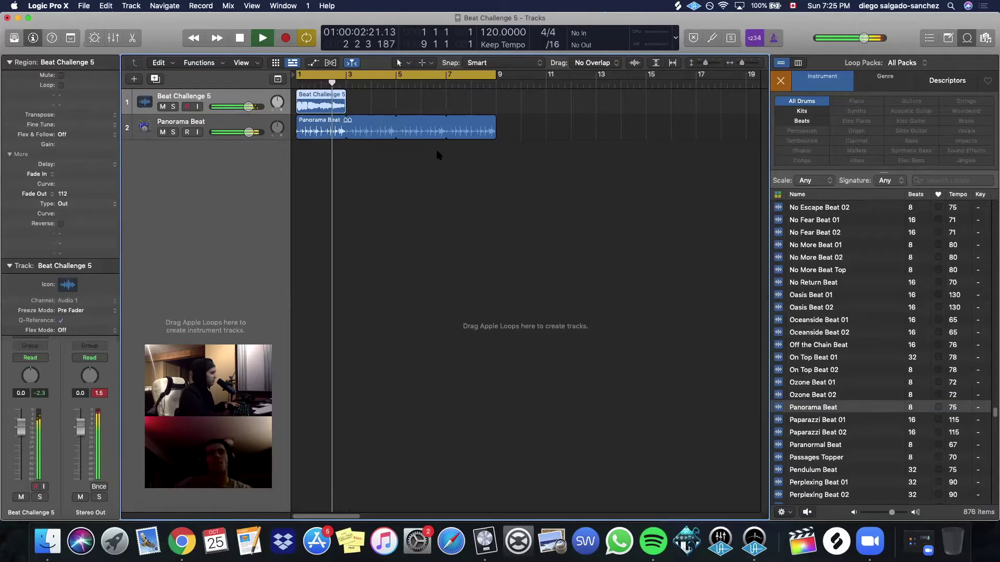
{"action": "key", "text": "space"}
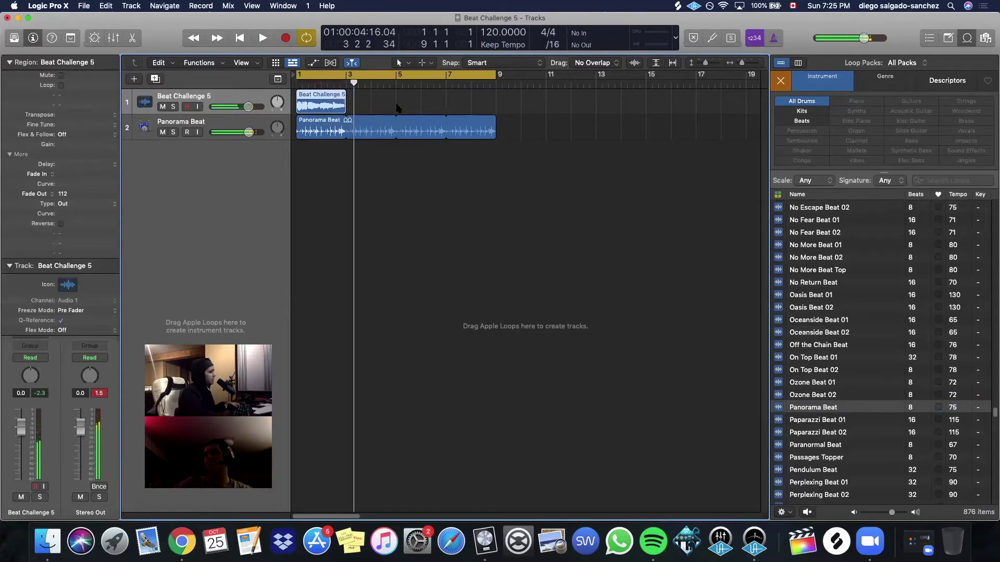
Shorten the Beat Challenge 5 region to end slightly before bar 3 and play the new ending.
{"action": "key", "text": "Return"}
{"action": "key", "text": "space"}
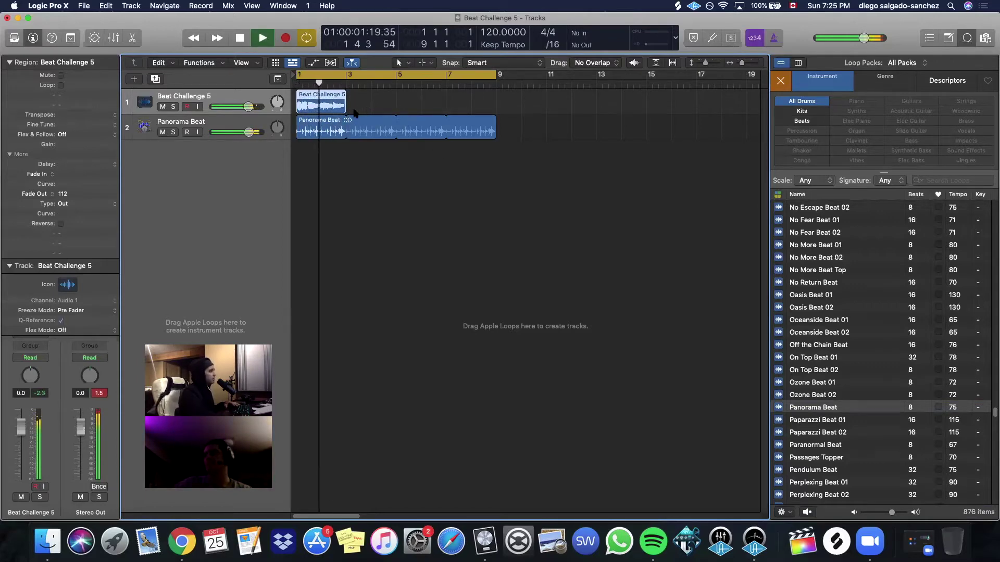
{"action": "key", "text": "super+Right"}
{"action": "key", "text": "super+Right"}
{"action": "key", "text": "super+Right"}
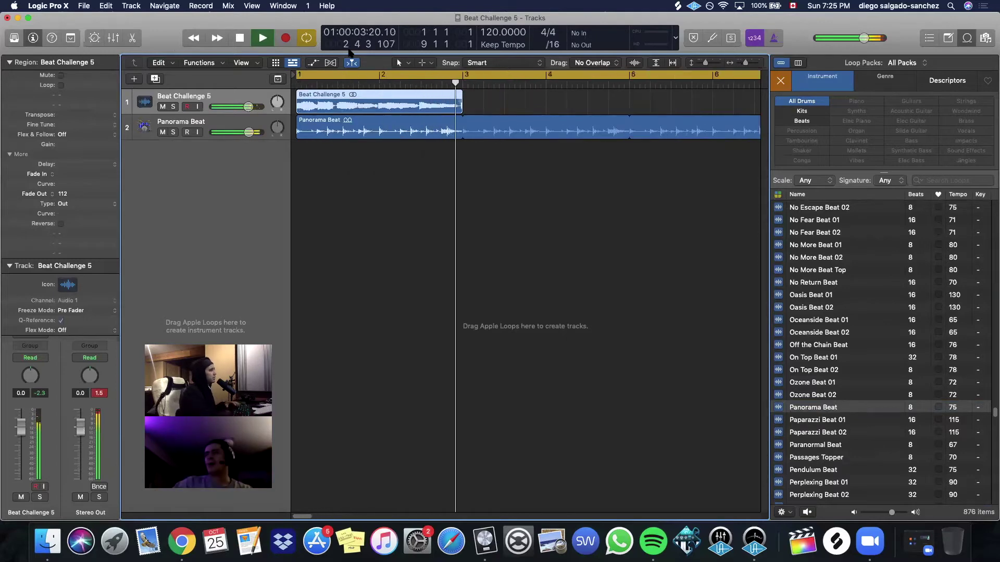
{"action": "key", "text": "space"}
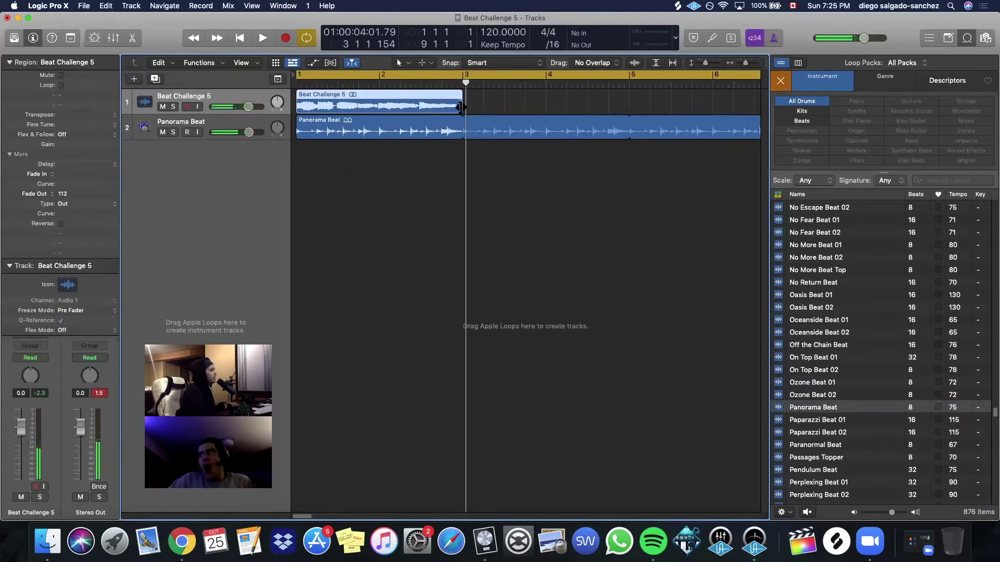
{"action": "left_click_drag", "start_coordinate": [460, 106], "coordinate": [457, 107]}
{"action": "key", "text": "space"}
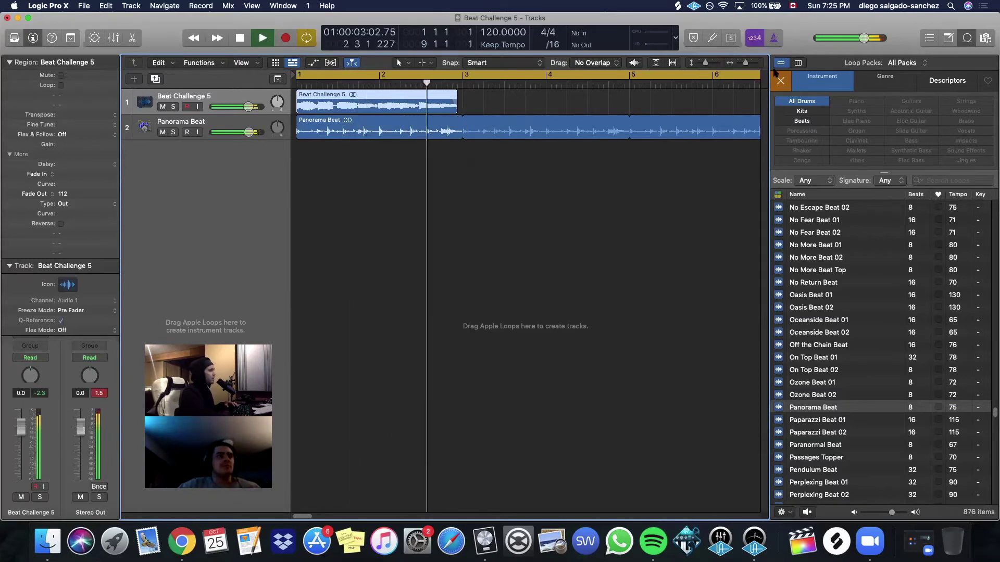
{"action": "key", "text": "space"}
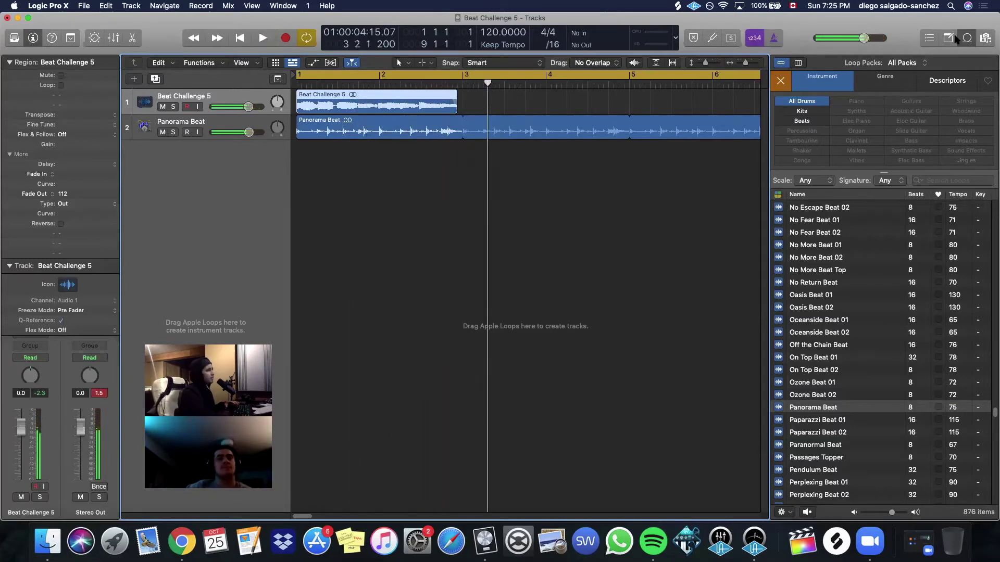
With the loop browser hidden, copy the Beat Challenge 5 region to bar 5, extend the copy to about bar 9 and play it.
{"action": "left_click", "coordinate": [963, 38]}
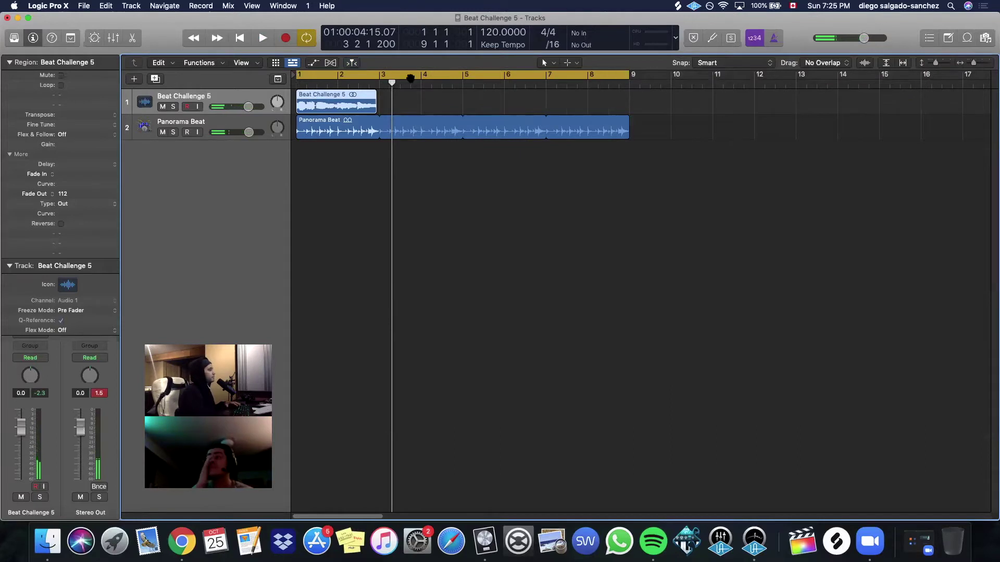
{"action": "left_click_drag", "start_coordinate": [335, 98], "coordinate": [630, 110]}
{"action": "key", "text": "space"}
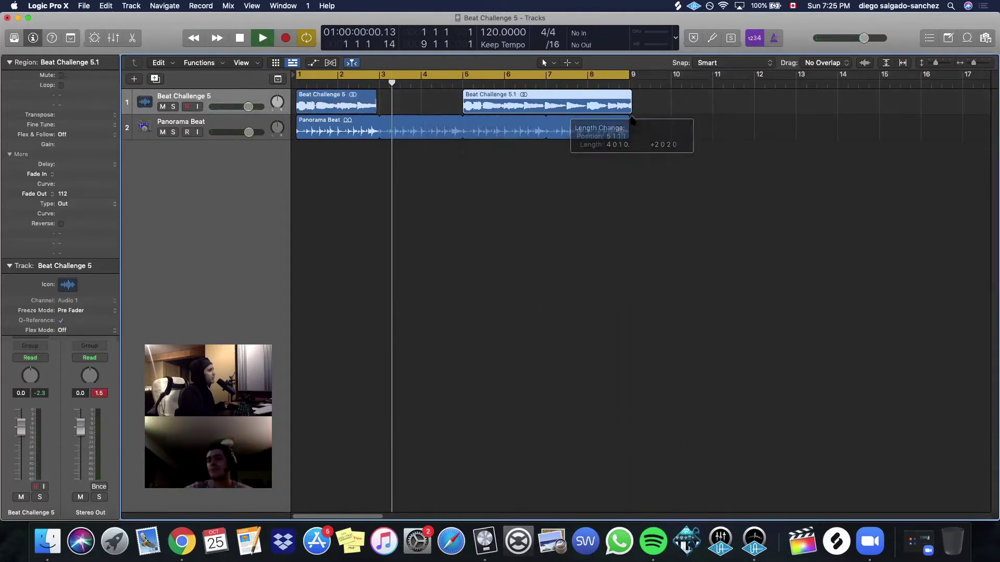
{"action": "left_click", "coordinate": [457, 83]}
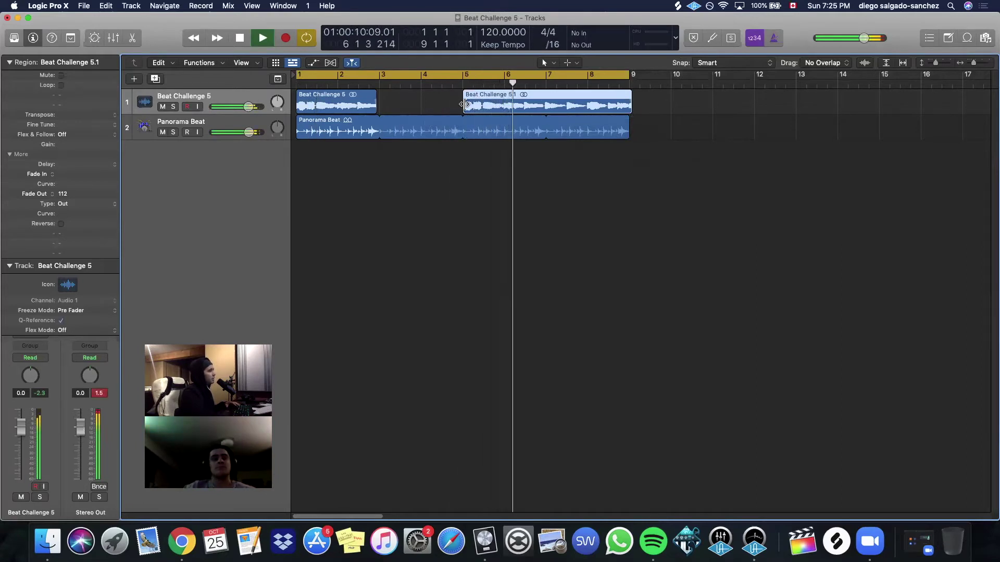
With cycling off, shorten the Beat Challenge 5.1 region to end slightly before bar 9, check the ending and restart cycled playback.
{"action": "key", "text": "c"}
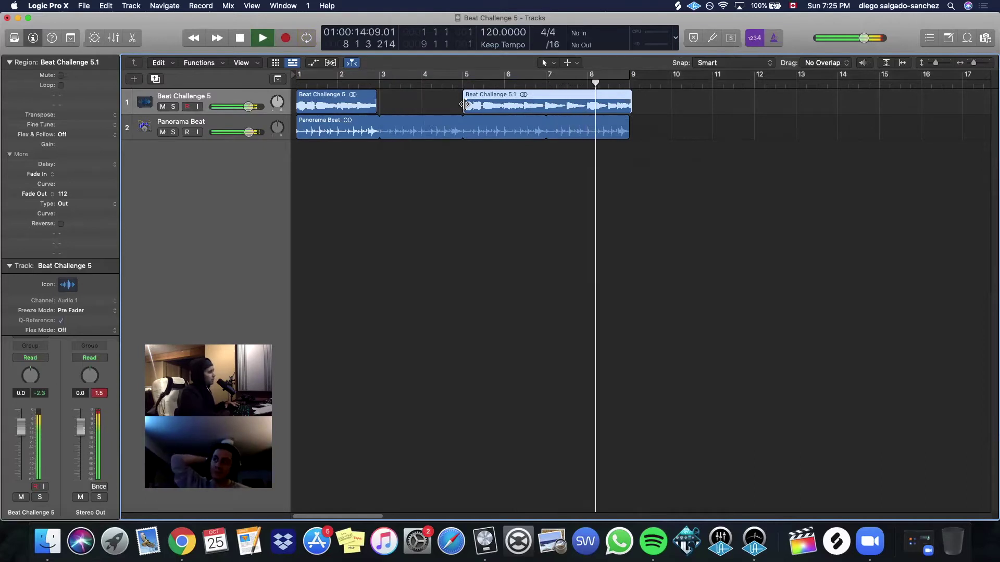
{"action": "key", "text": "space"}
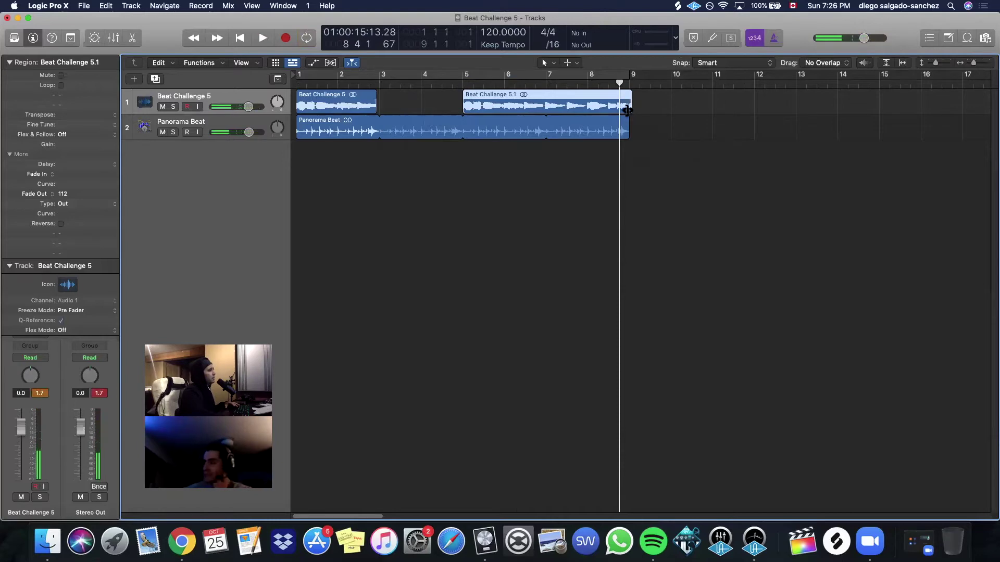
{"action": "left_click_drag", "start_coordinate": [629, 110], "coordinate": [626, 109]}
{"action": "key", "text": "space"}
{"action": "key", "text": "space"}
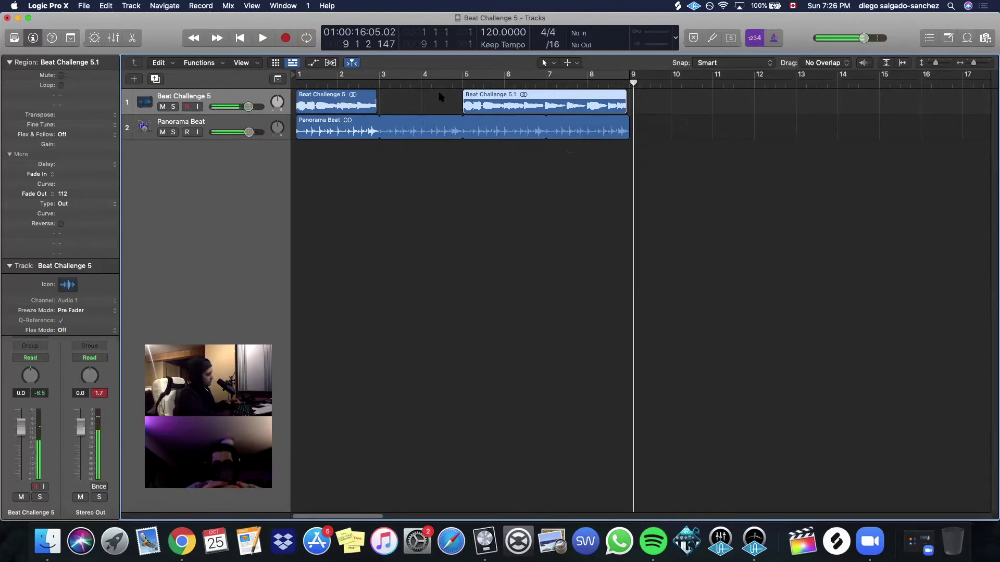
{"action": "key", "text": "c"}
{"action": "key", "text": "space"}
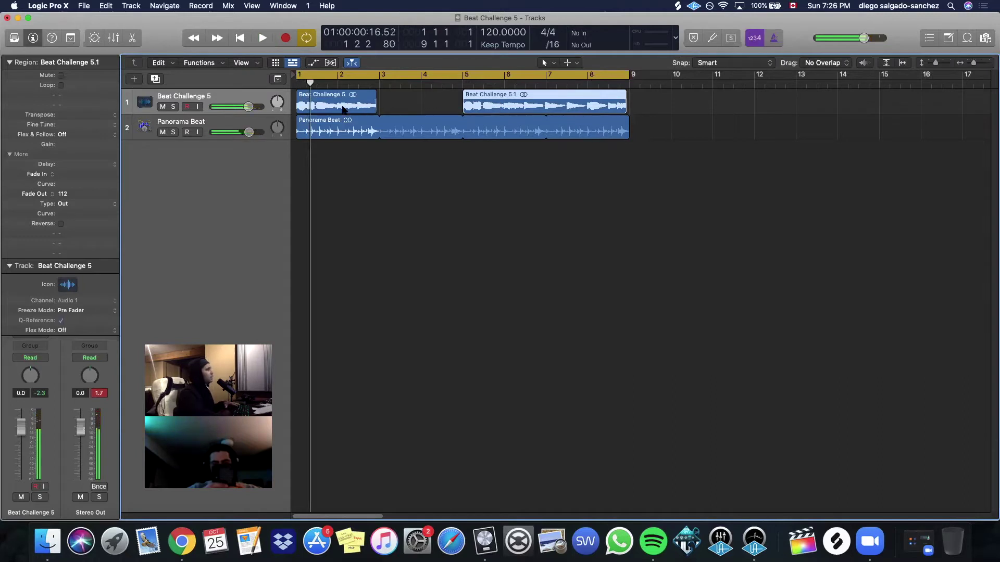
Copy the Beat Challenge 5 region, place the copy with a different sample section across bars 3 to 5, and play it.
{"action": "left_click_drag", "start_coordinate": [343, 110], "coordinate": [904, 100]}
{"action": "left_click_drag", "start_coordinate": [605, 104], "coordinate": [381, 98]}
{"action": "key", "text": "space"}
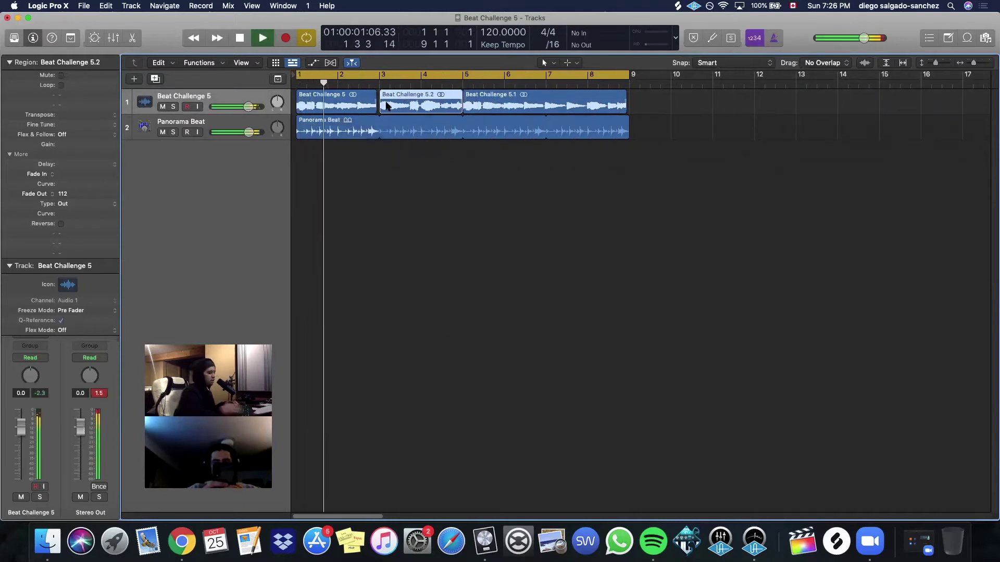
{"action": "key", "text": "super+Right"}
{"action": "key", "text": "super+Right"}
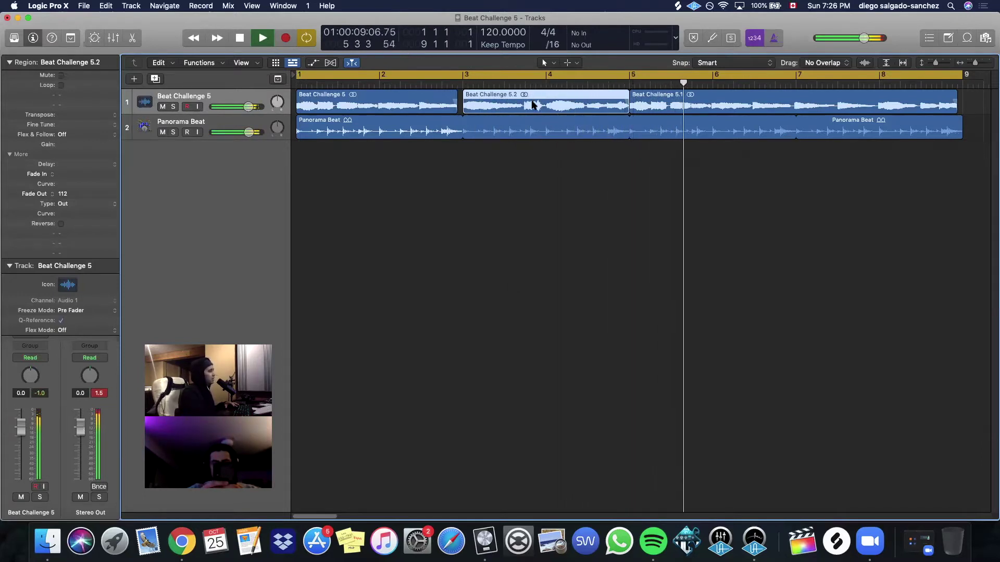
{"action": "key", "text": "space"}
Rearrange the sample regions with Beat Challenge 5.1 at bar 1, Beat Challenge 5 at bar 5 and Beat Challenge 5.2 just before bar 7.
{"action": "left_click_drag", "start_coordinate": [548, 104], "coordinate": [992, 96]}
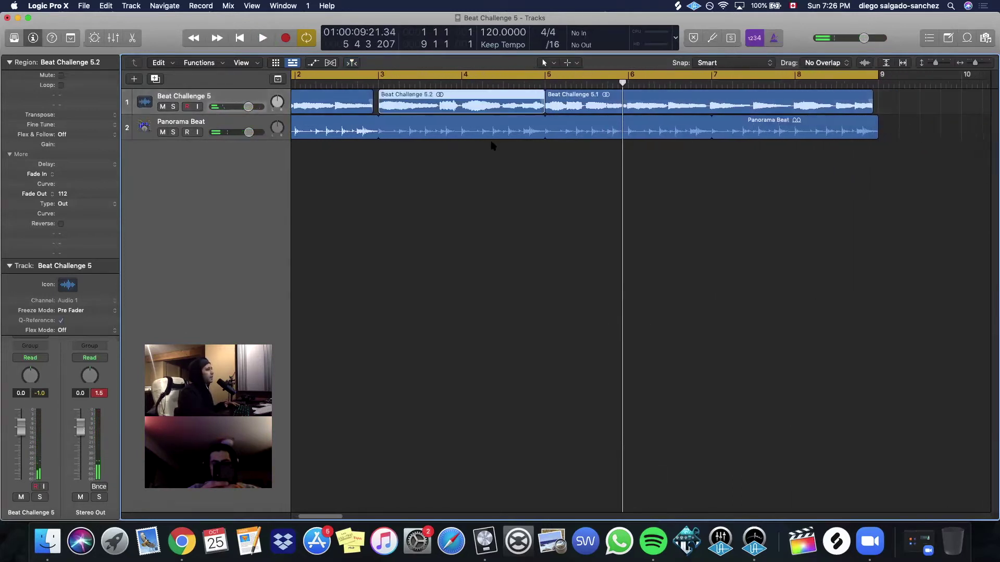
{"action": "left_click_drag", "start_coordinate": [493, 104], "coordinate": [945, 94]}
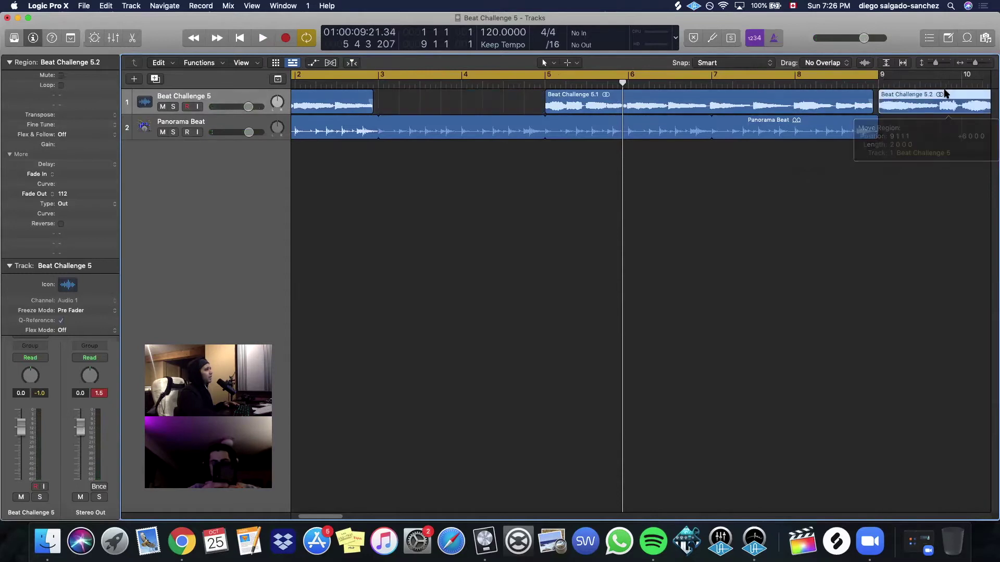
{"action": "left_click", "coordinate": [347, 99]}
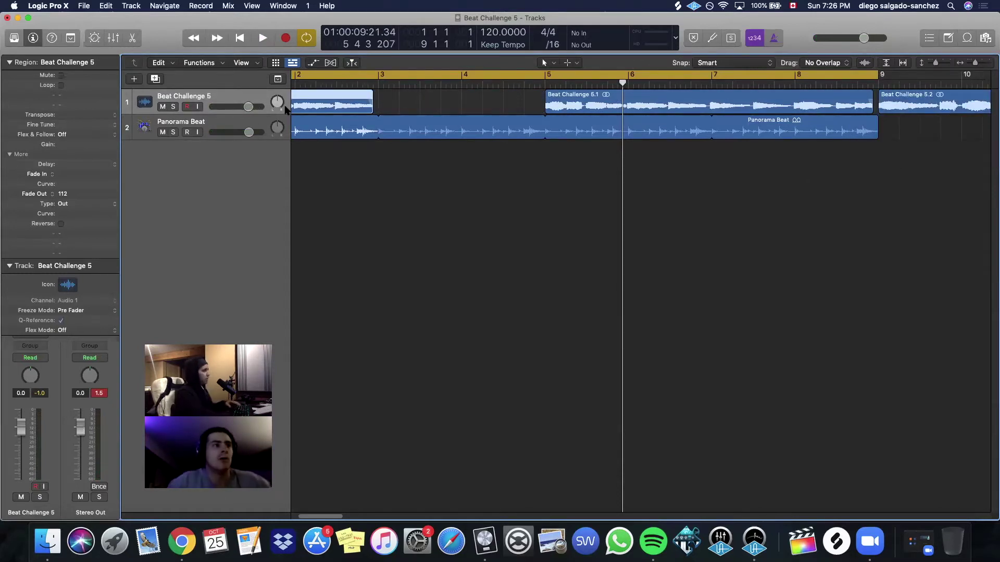
{"action": "left_click_drag", "start_coordinate": [335, 104], "coordinate": [956, 130]}
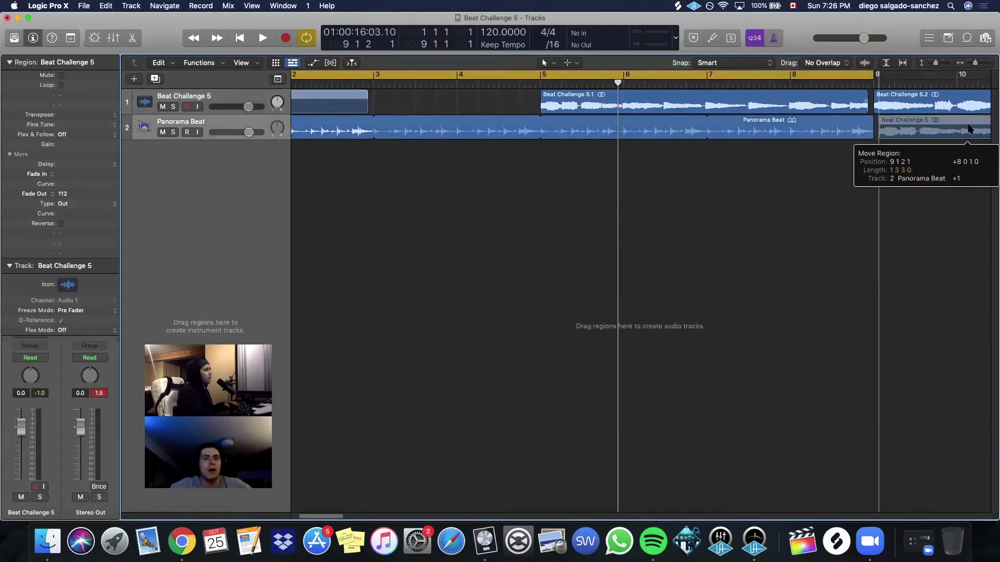
{"action": "left_click_drag", "start_coordinate": [633, 102], "coordinate": [172, 115]}
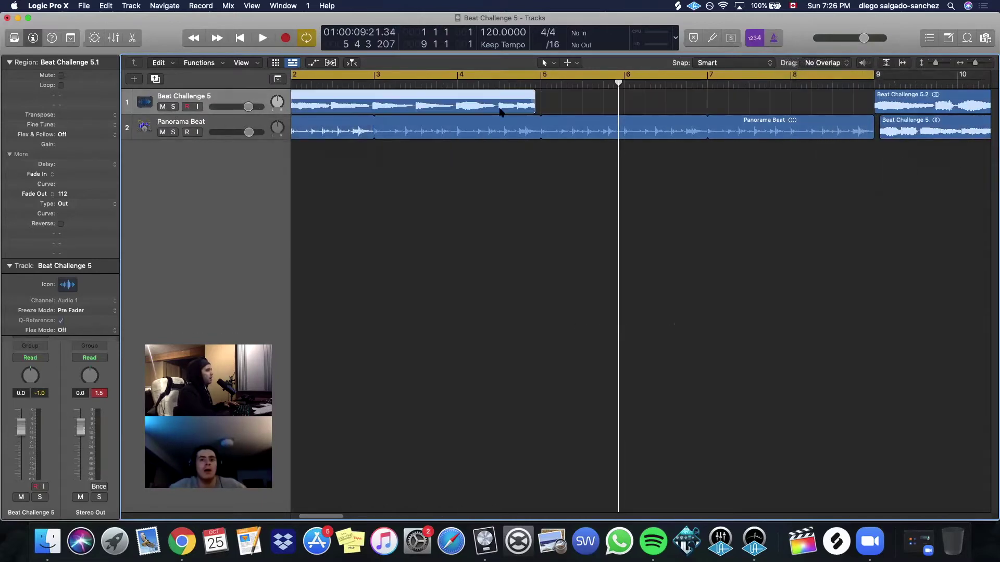
{"action": "left_click_drag", "start_coordinate": [907, 115], "coordinate": [703, 111]}
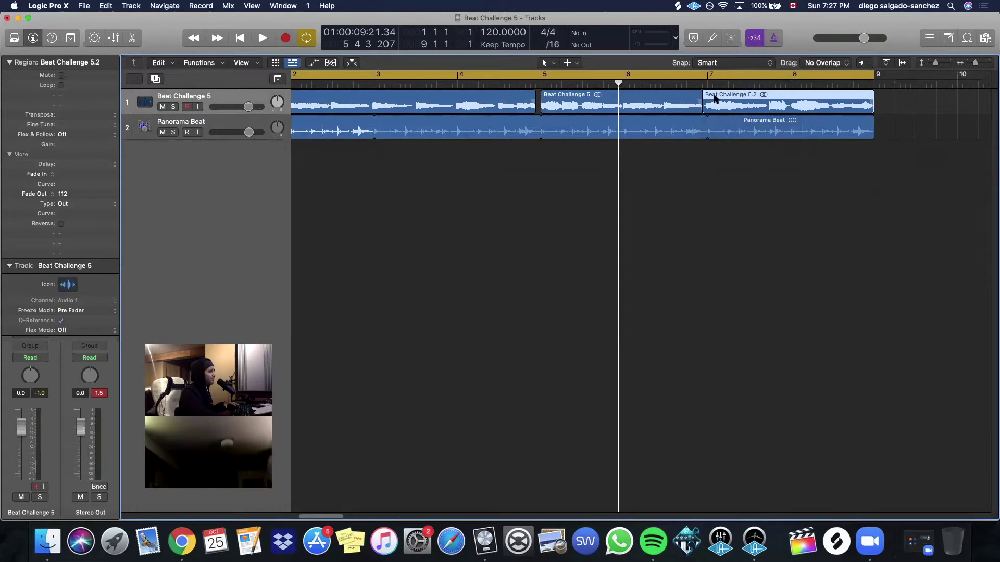
Play the rearranged sample from the beginning and collapse the region parameters.
{"action": "key", "text": "Return"}
{"action": "key", "text": "space"}
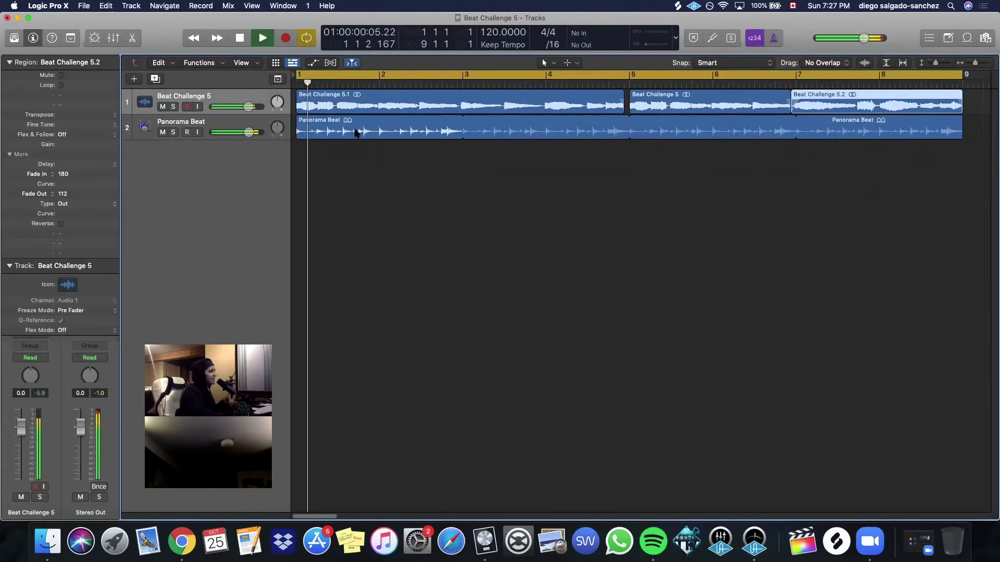
{"action": "key", "text": "super+Left"}
{"action": "key", "text": "super+Left"}
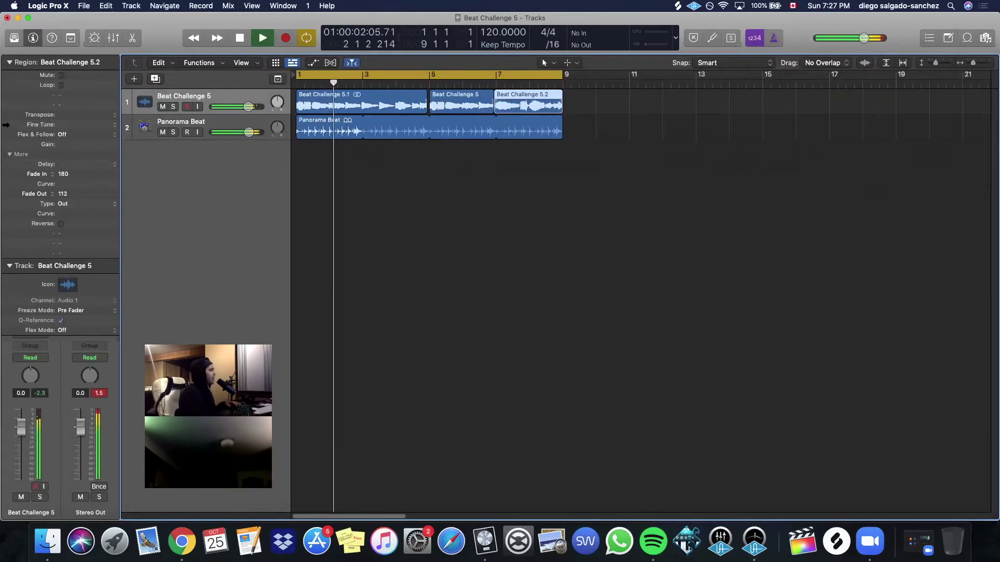
{"action": "left_click", "coordinate": [9, 63]}
{"action": "left_click", "coordinate": [401, 214]}
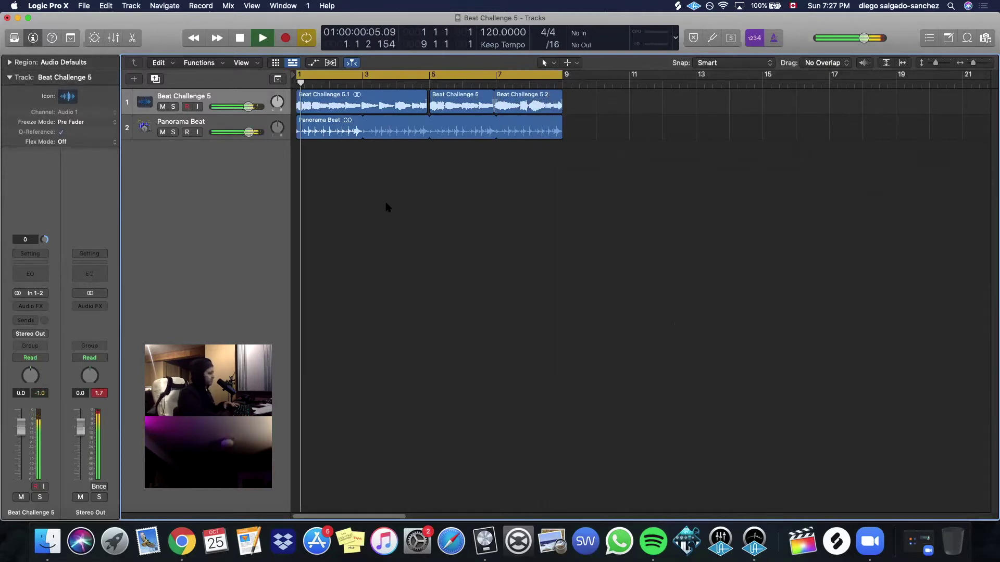
{"action": "key", "text": "space"}
Delete the Panorama Beat drum region from its track.
{"action": "left_click_drag", "start_coordinate": [700, 221], "coordinate": [265, 119]}
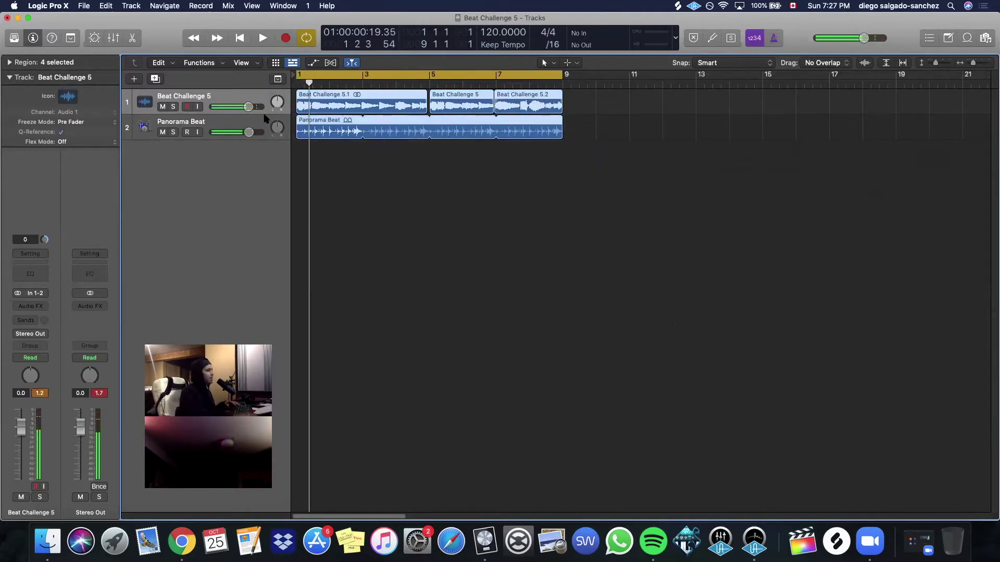
{"action": "left_click", "coordinate": [468, 183]}
{"action": "left_click_drag", "start_coordinate": [573, 196], "coordinate": [365, 130]}
{"action": "key", "text": "Delete"}
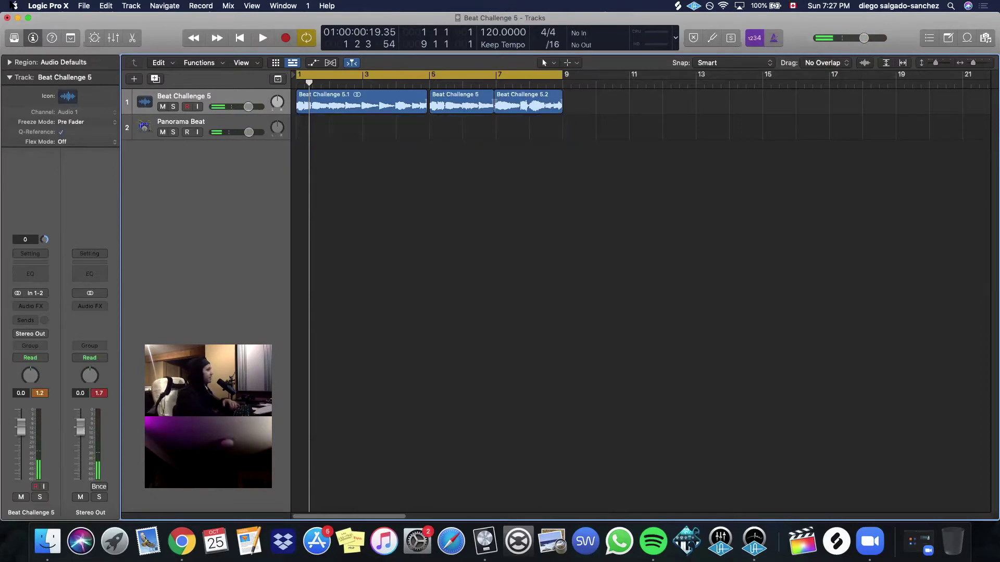
Save the project.
{"action": "left_click", "coordinate": [106, 5]}
{"action": "mouse_move", "coordinate": [76, 6]}
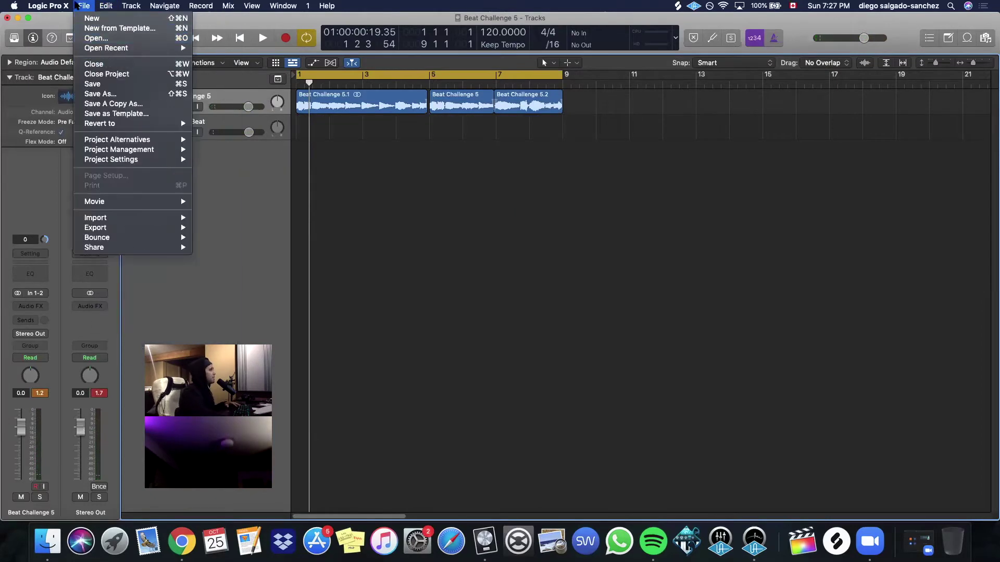
{"action": "left_click", "coordinate": [103, 85]}
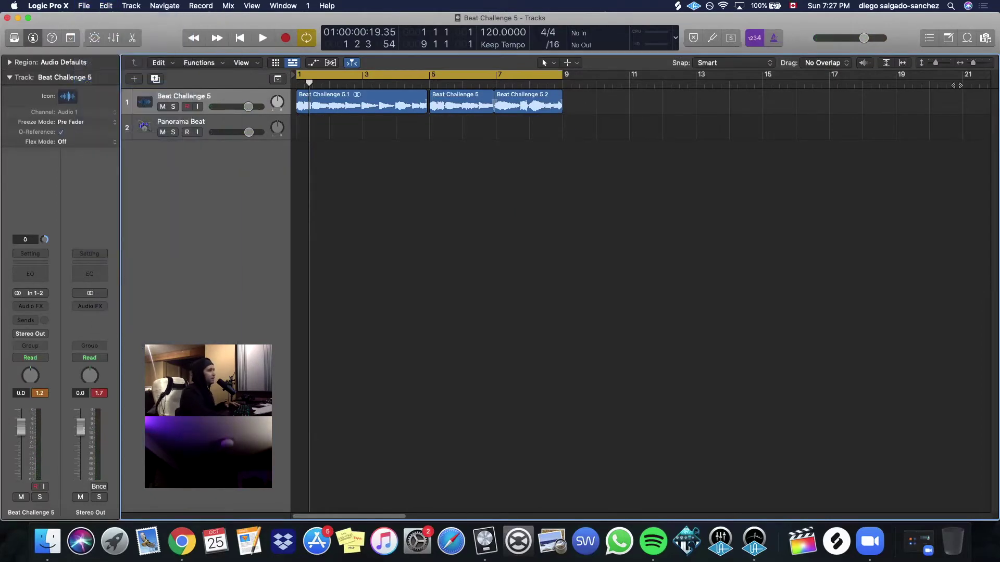
In the loop browser, clear the All Drums filter, search for "hat" and sort the loops by tempo.
{"action": "left_click", "coordinate": [967, 39]}
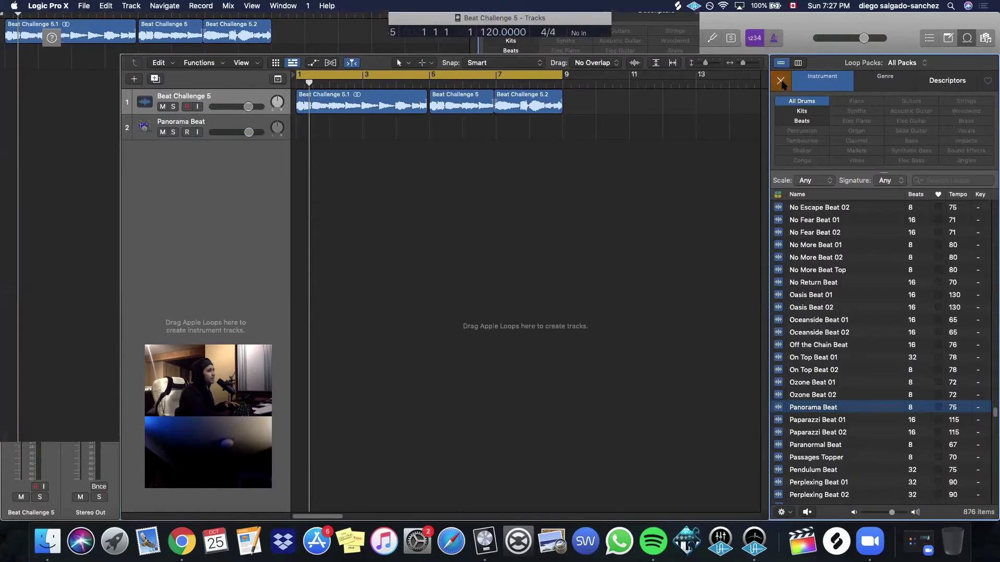
{"action": "left_click", "coordinate": [799, 101]}
{"action": "left_click", "coordinate": [863, 83]}
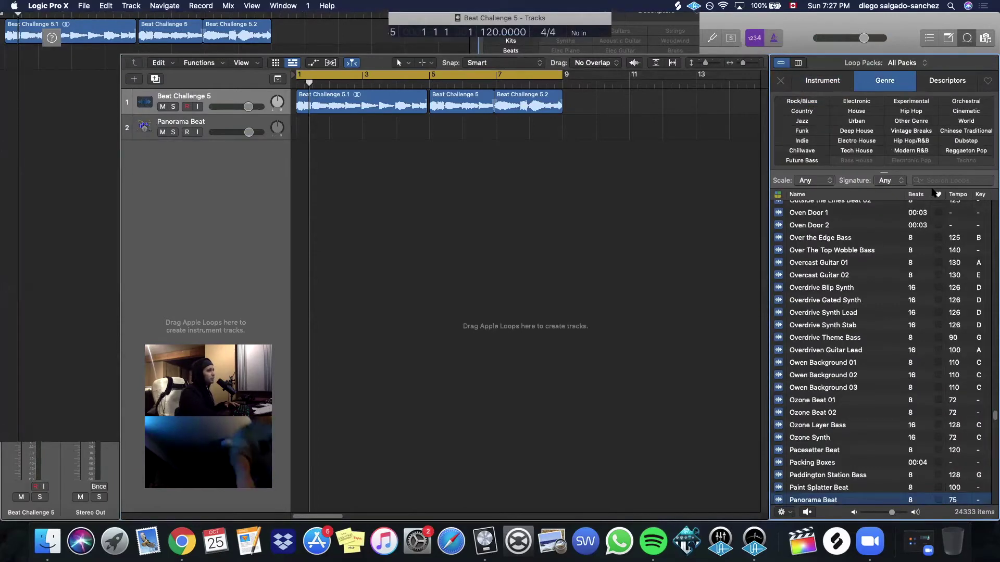
{"action": "left_click", "coordinate": [952, 180]}
{"action": "type", "text": "ha"}
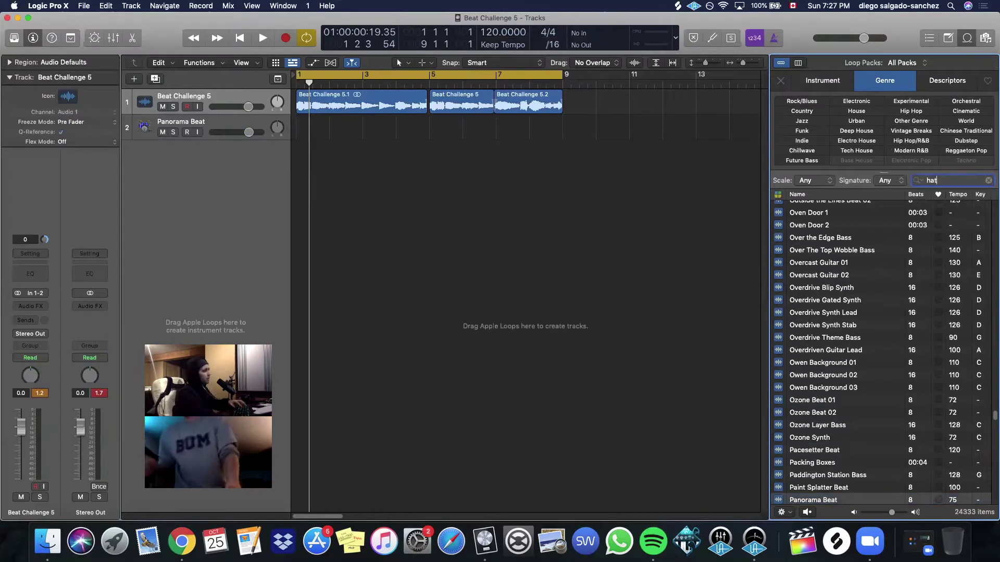
{"action": "type", "text": "t"}
{"action": "left_click", "coordinate": [830, 303]}
{"action": "left_click", "coordinate": [832, 313]}
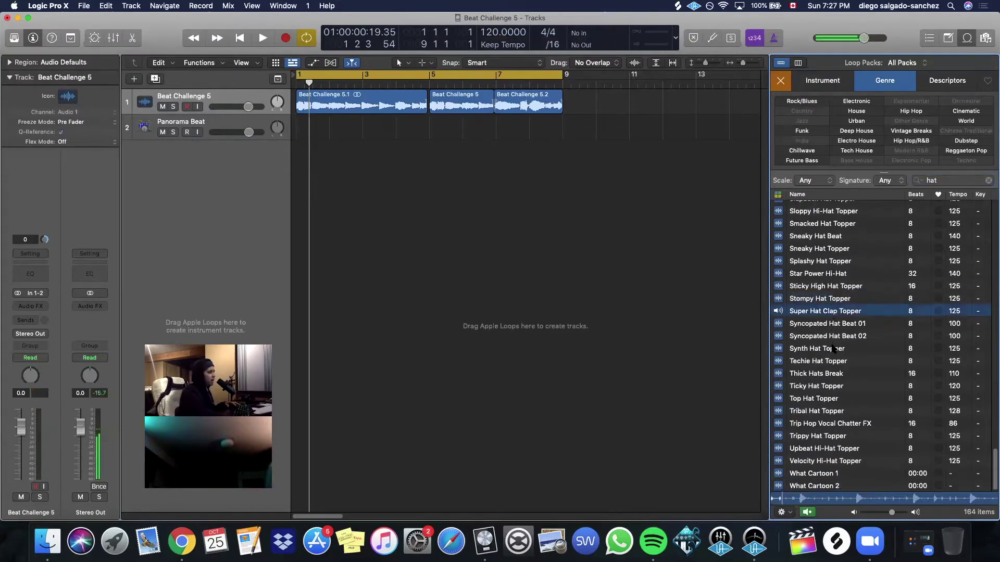
{"action": "left_click", "coordinate": [953, 195]}
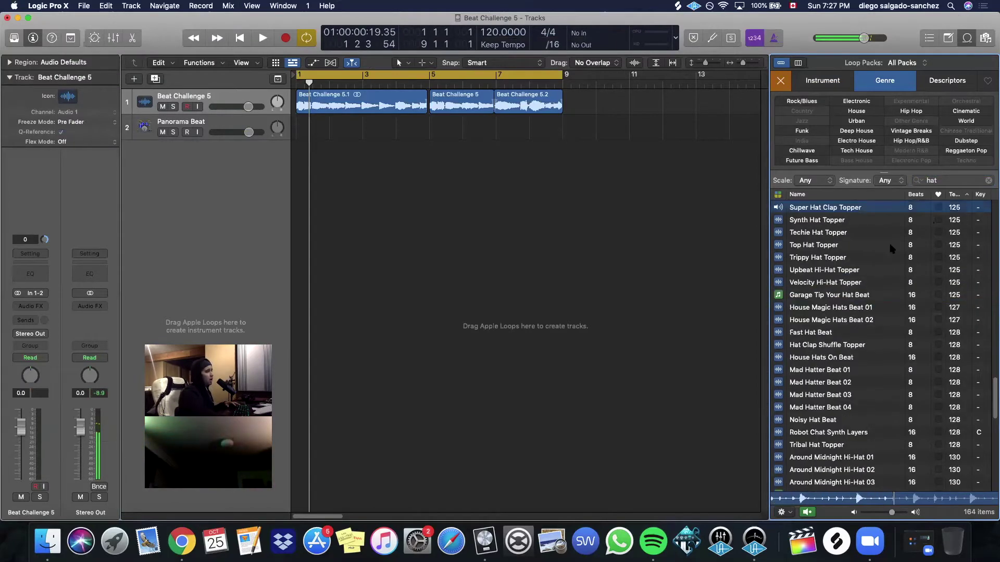
Audition the faster hi-hat loops, including Arcade Summer Hi Hats, Star Power Hi-Hat, Hat Swishing Topper and Frisky Hi Hats 04.
{"action": "scroll", "coordinate": [896, 247], "scroll_direction": "up", "scroll_amount": 10}
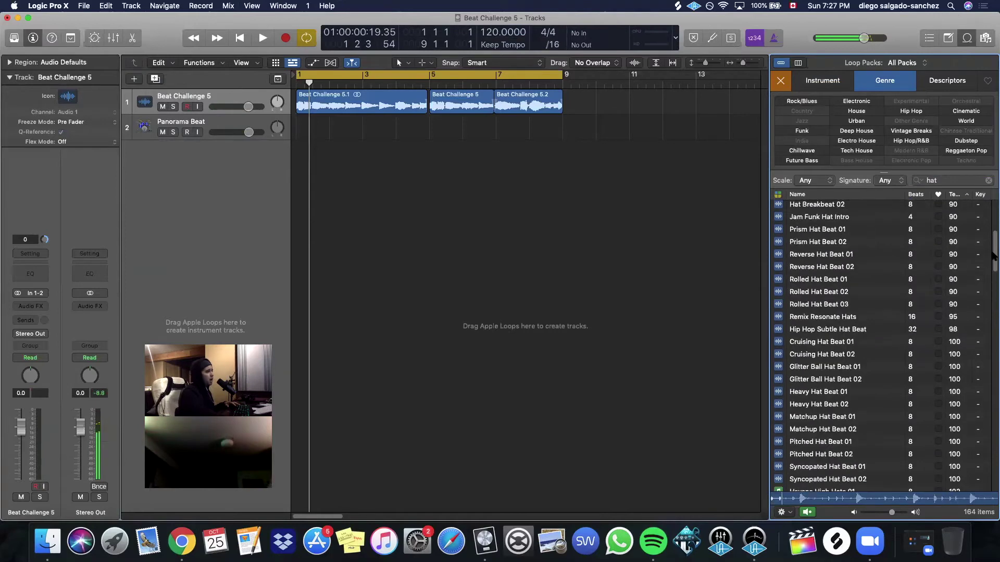
{"action": "left_click_drag", "start_coordinate": [993, 255], "coordinate": [993, 468]}
{"action": "left_click", "coordinate": [848, 475]}
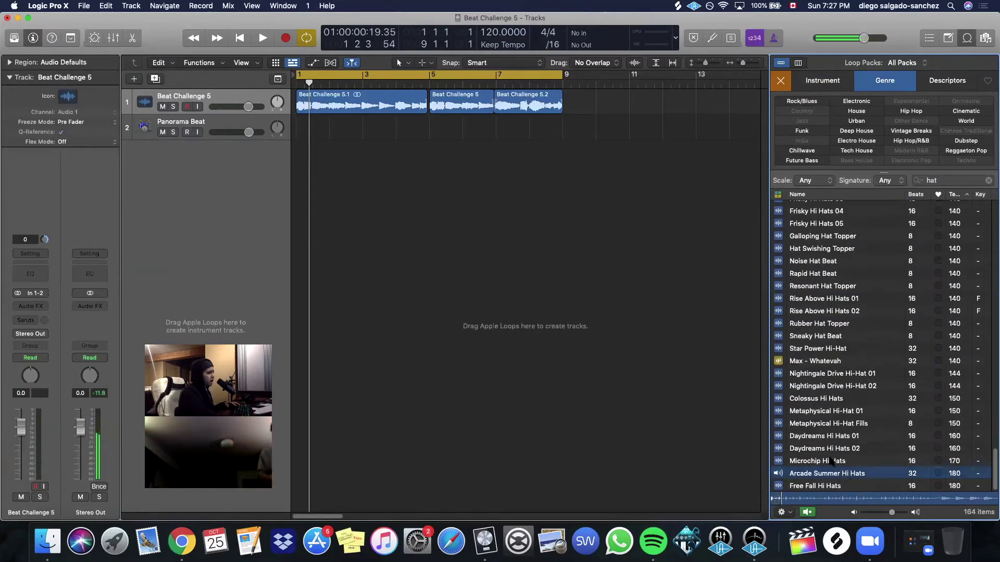
{"action": "left_click", "coordinate": [832, 462]}
{"action": "left_click", "coordinate": [821, 447]}
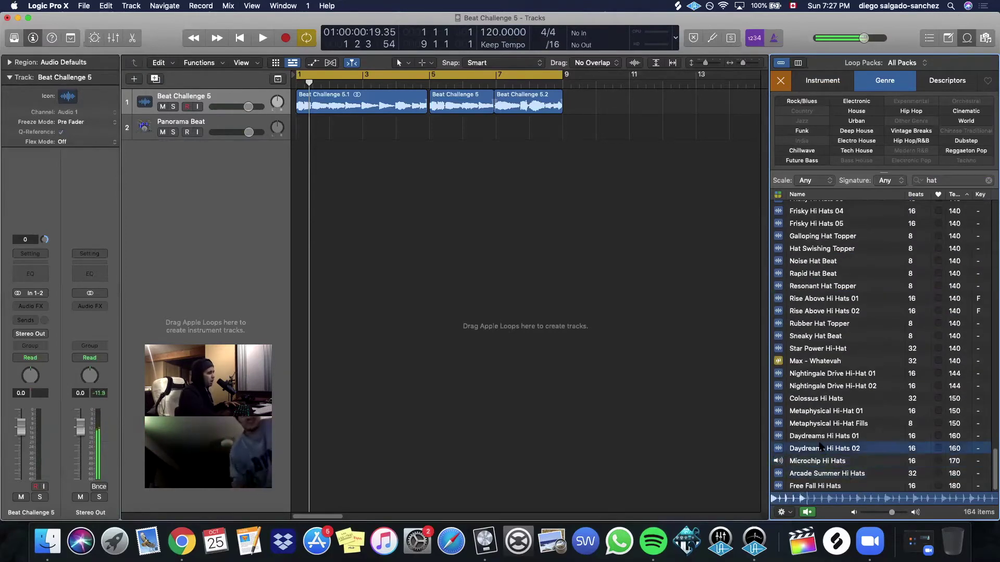
{"action": "left_click", "coordinate": [823, 424]}
{"action": "scroll", "coordinate": [824, 427], "scroll_direction": "up", "scroll_amount": 3}
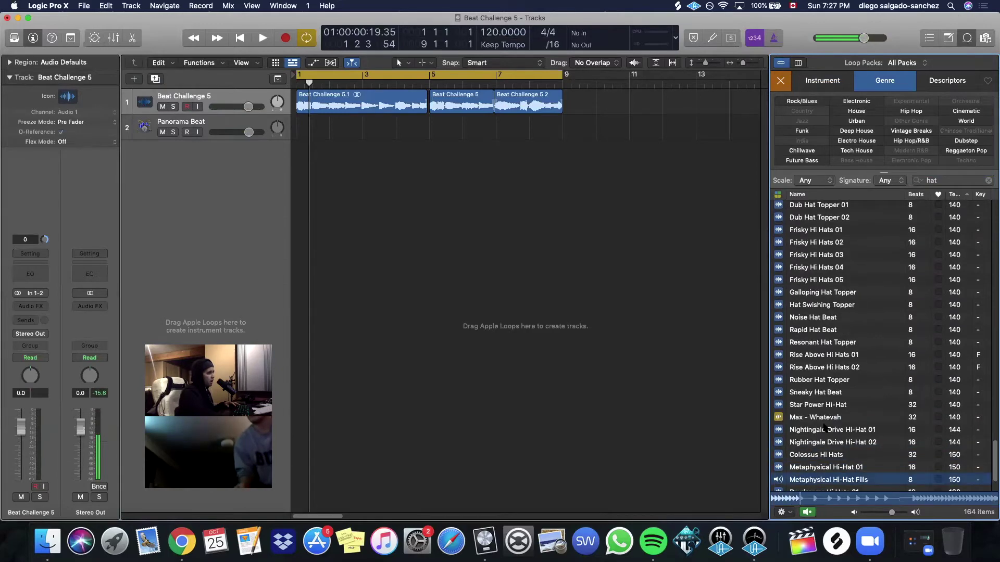
{"action": "left_click", "coordinate": [827, 405]}
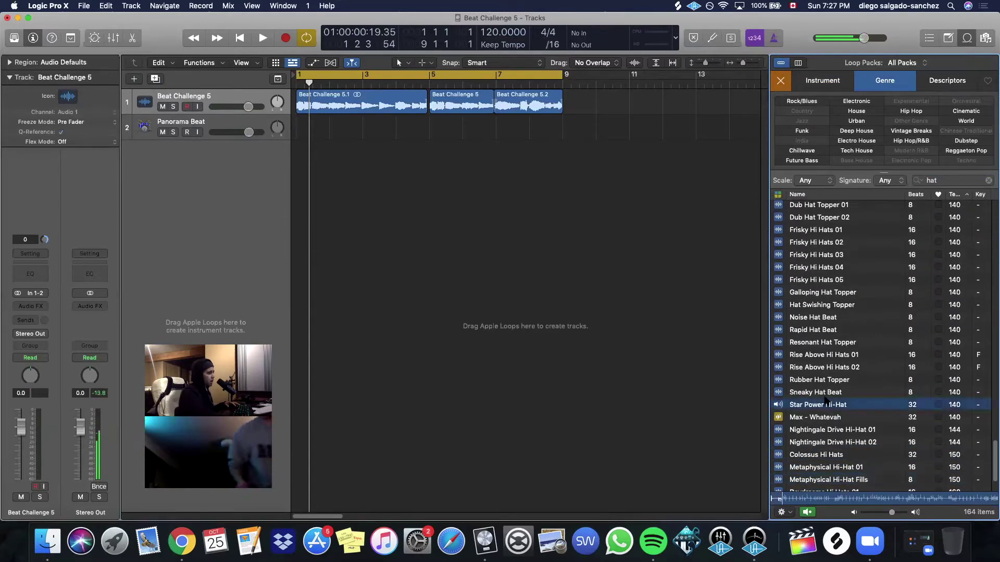
{"action": "left_click", "coordinate": [823, 353]}
{"action": "left_click", "coordinate": [821, 342]}
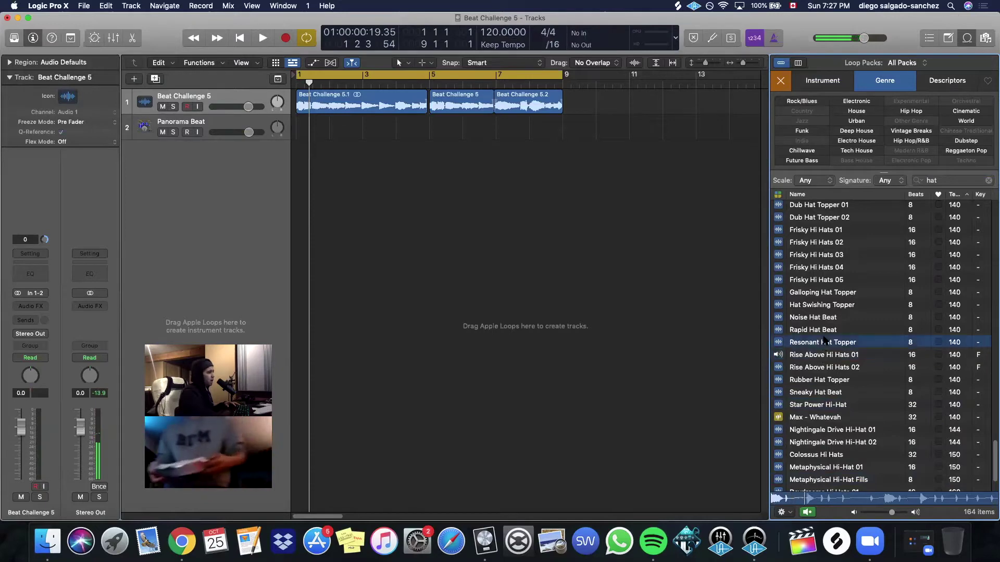
{"action": "left_click", "coordinate": [821, 304]}
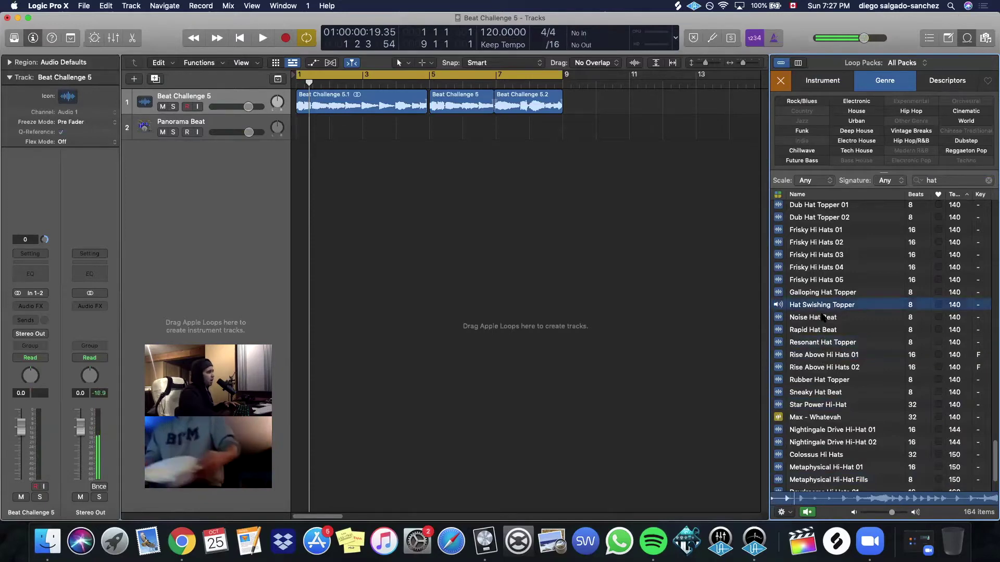
{"action": "scroll", "coordinate": [822, 315], "scroll_direction": "up", "scroll_amount": 3}
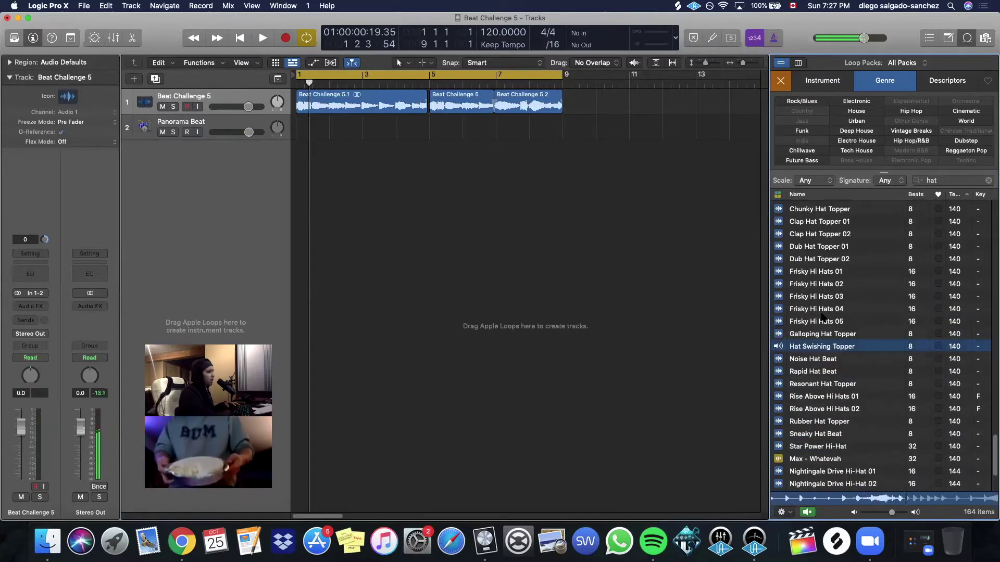
{"action": "left_click", "coordinate": [822, 310]}
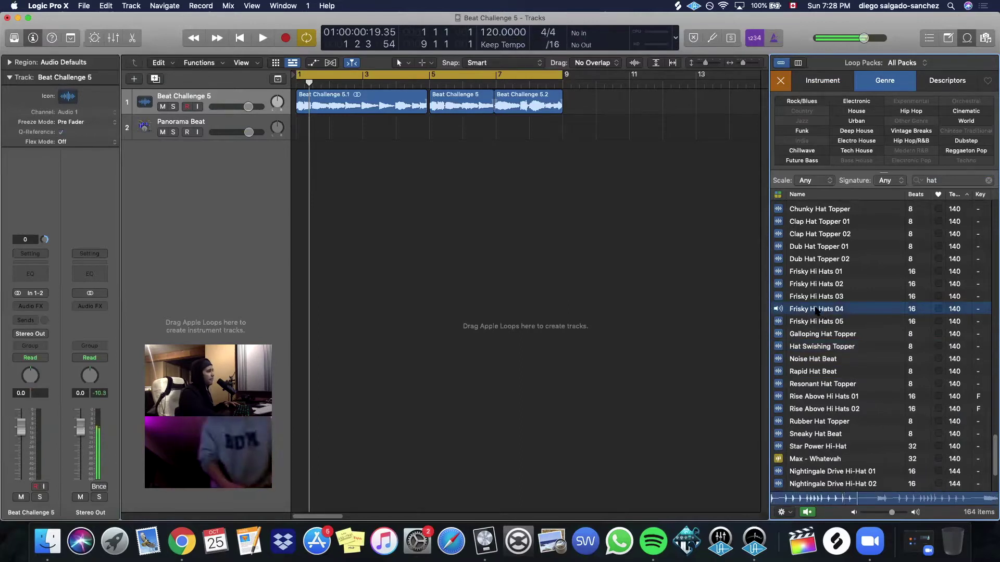
Add Frisky Hi Hats 04 on a new track at bar 1, play it with the sample and select the Panorama Beat track.
{"action": "left_click_drag", "start_coordinate": [818, 315], "coordinate": [299, 189]}
{"action": "key", "text": "space"}
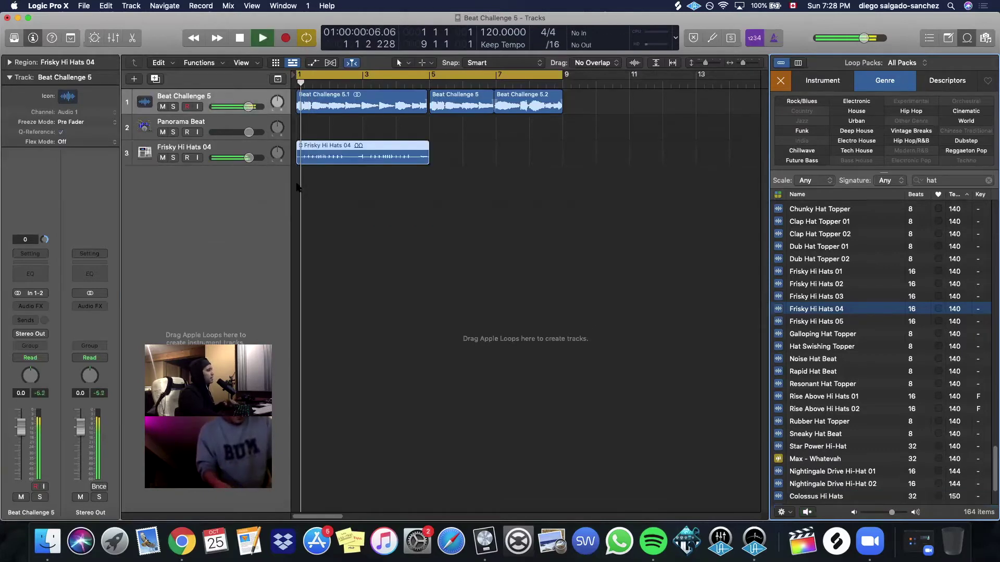
{"action": "left_click", "coordinate": [224, 123]}
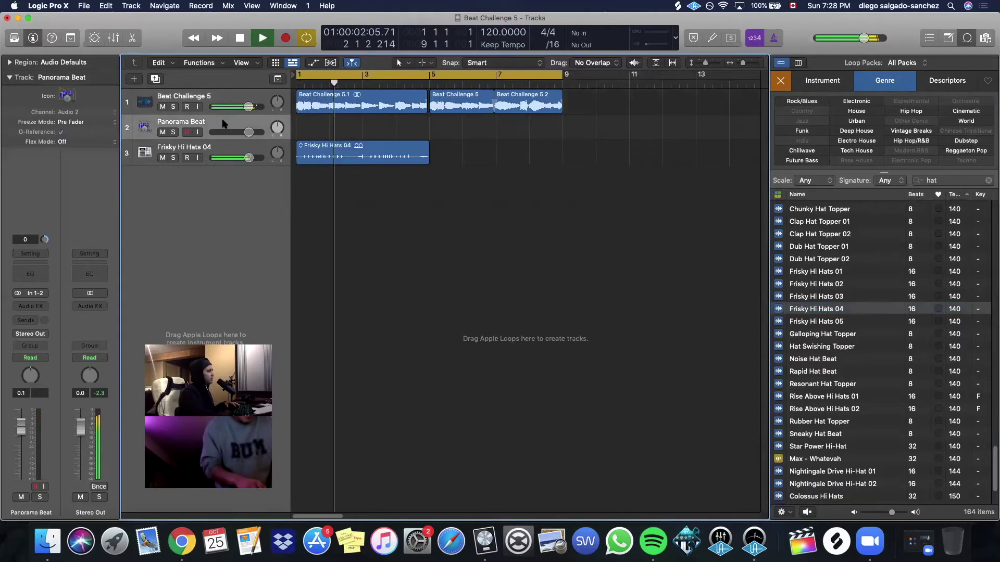
Delete the Panorama Beat track and extend the Frisky Hi Hats 04 region to bar 9.
{"action": "key", "text": "super+BackSpace"}
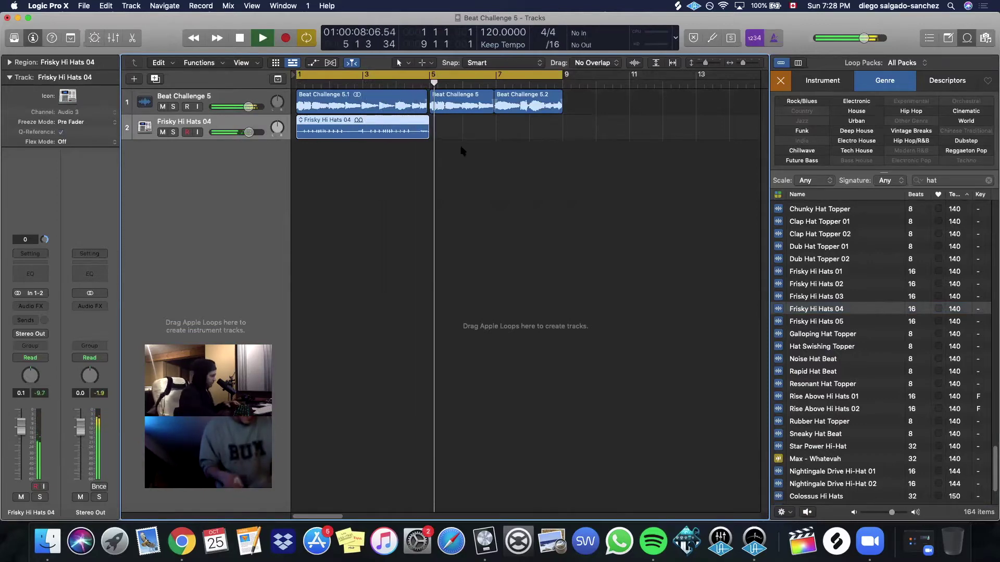
{"action": "left_click_drag", "start_coordinate": [424, 126], "coordinate": [562, 130]}
Save the project, with the track inspector details collapsed and the loop browser hidden.
{"action": "left_click", "coordinate": [82, 6]}
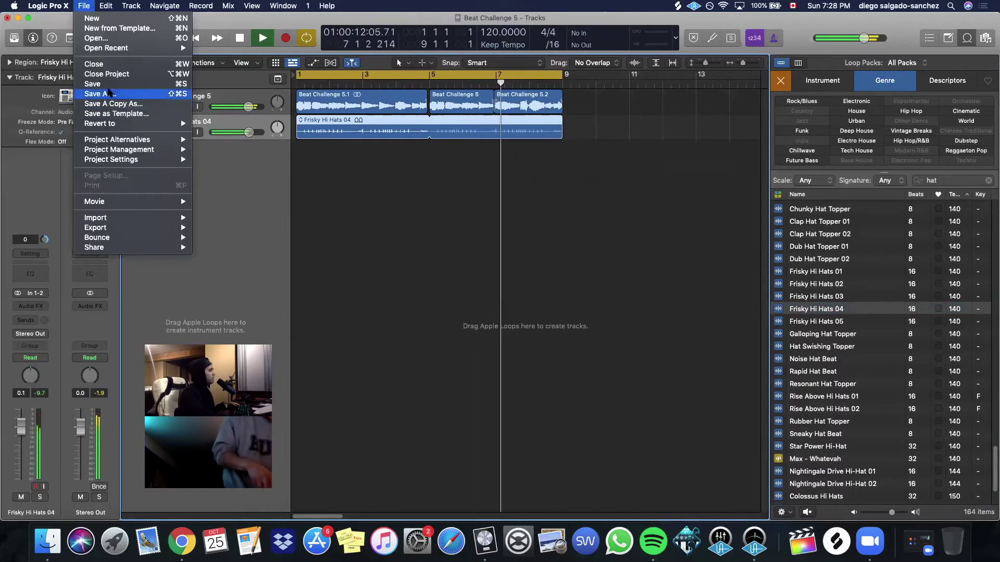
{"action": "left_click", "coordinate": [94, 83]}
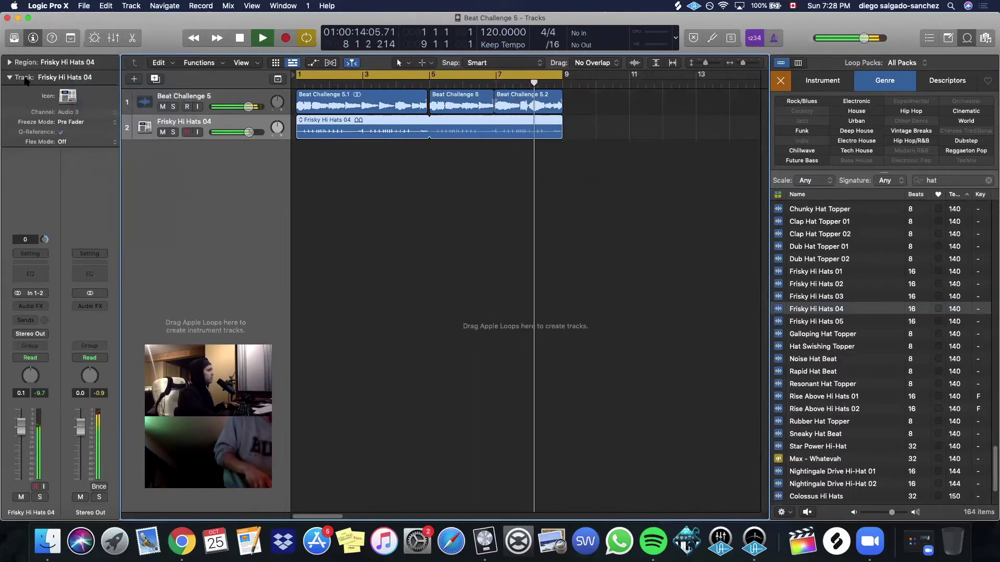
{"action": "left_click", "coordinate": [10, 78]}
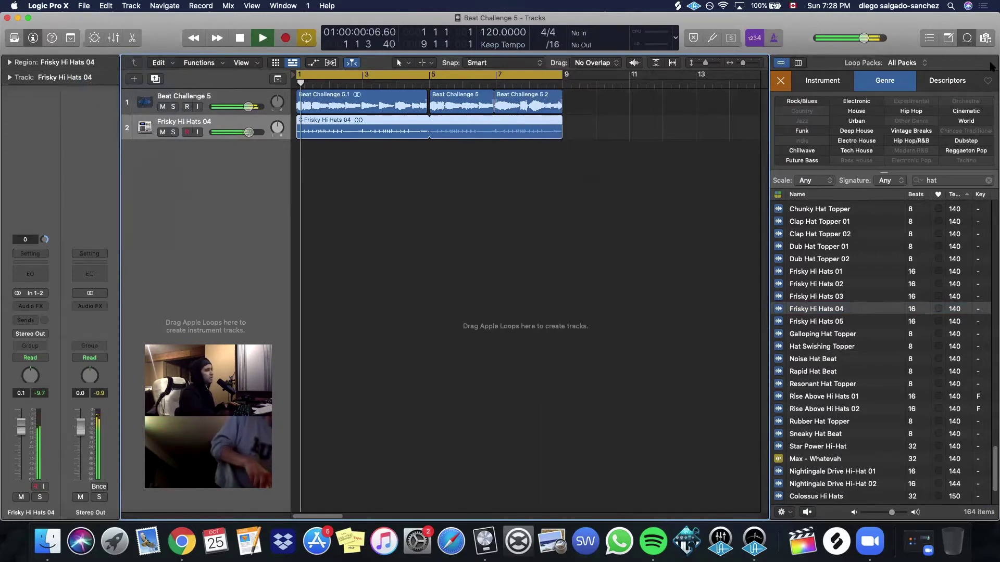
{"action": "left_click", "coordinate": [986, 39]}
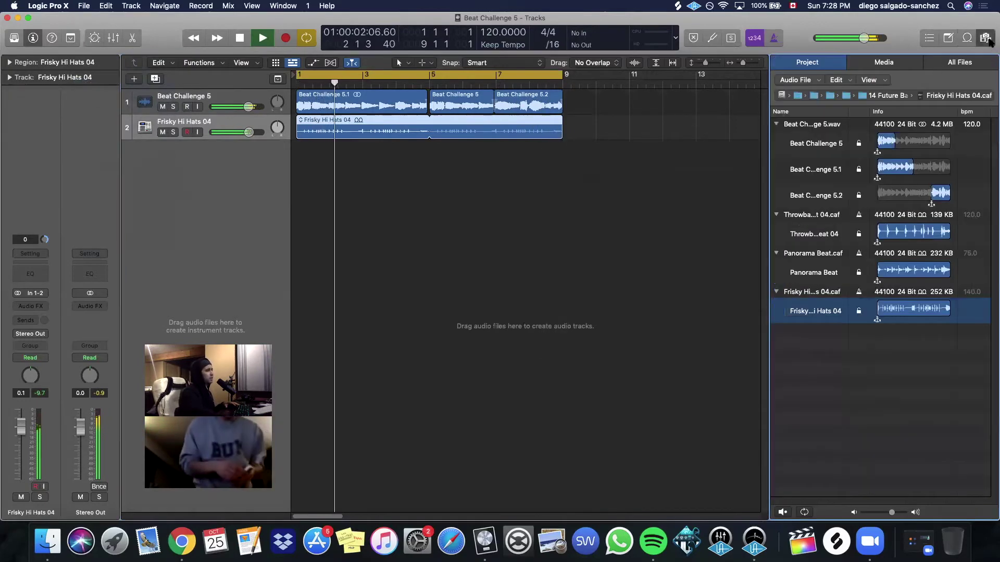
{"action": "left_click", "coordinate": [987, 39]}
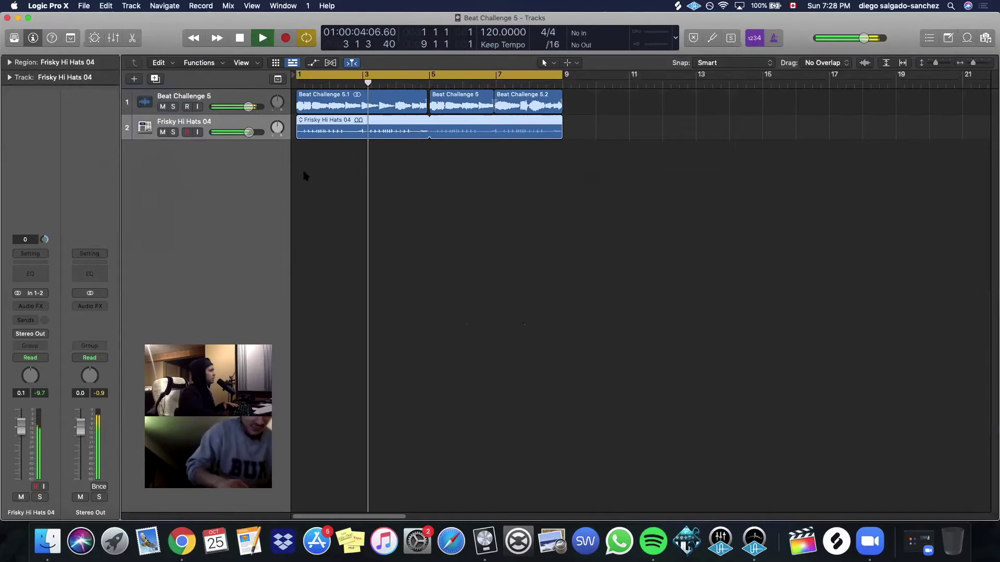
{"action": "left_click", "coordinate": [83, 6]}
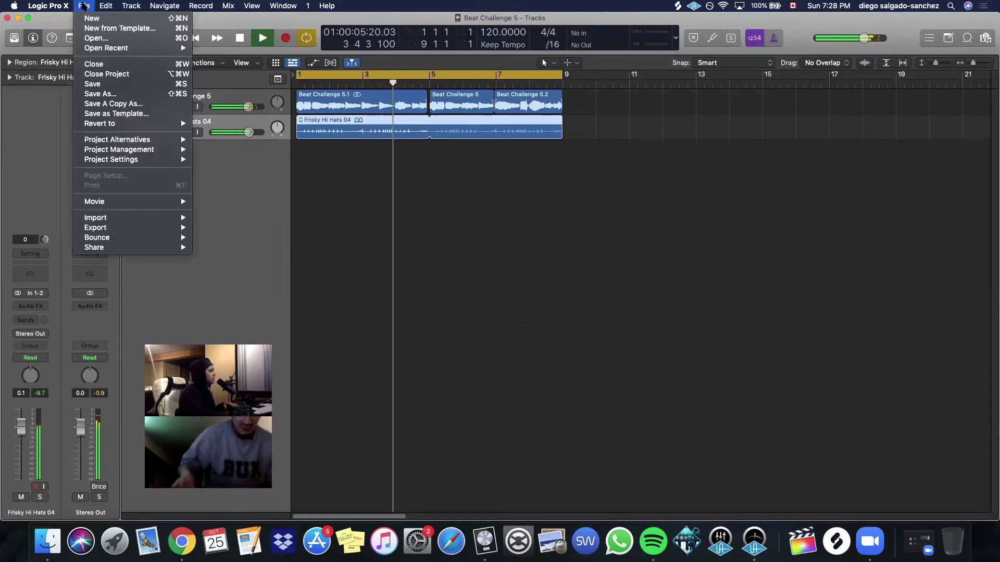
{"action": "left_click", "coordinate": [105, 85]}
Select the Beat Challenge 5 track and play the sample with the hi-hats from bar 1.
{"action": "left_click", "coordinate": [182, 541]}
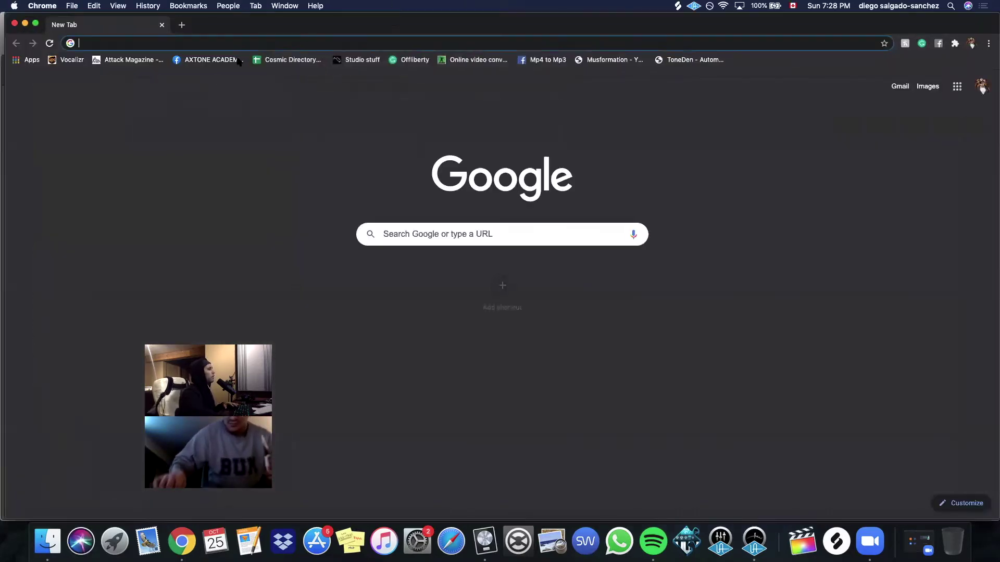
{"action": "left_click", "coordinate": [15, 24]}
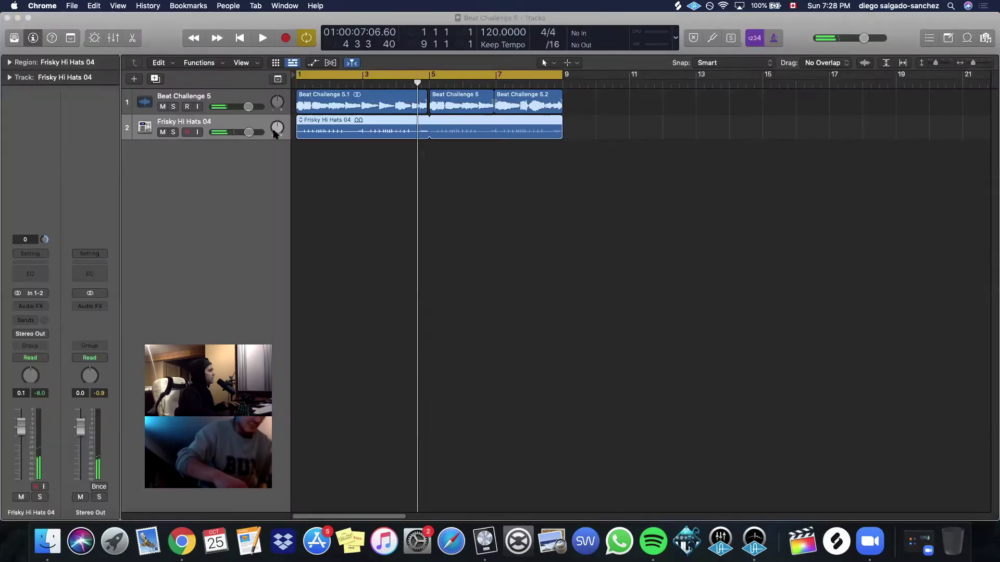
{"action": "left_click", "coordinate": [229, 102]}
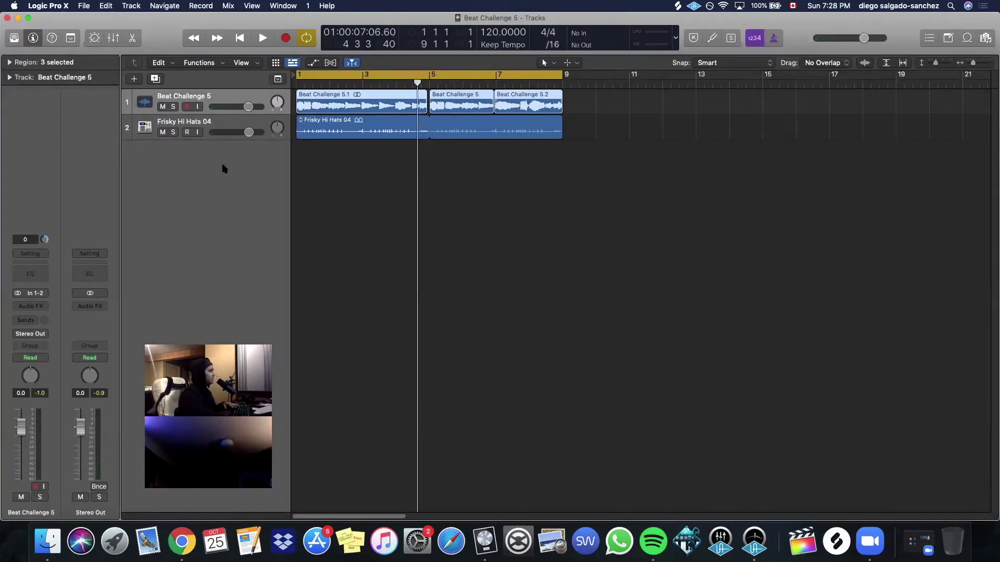
{"action": "key", "text": "space"}
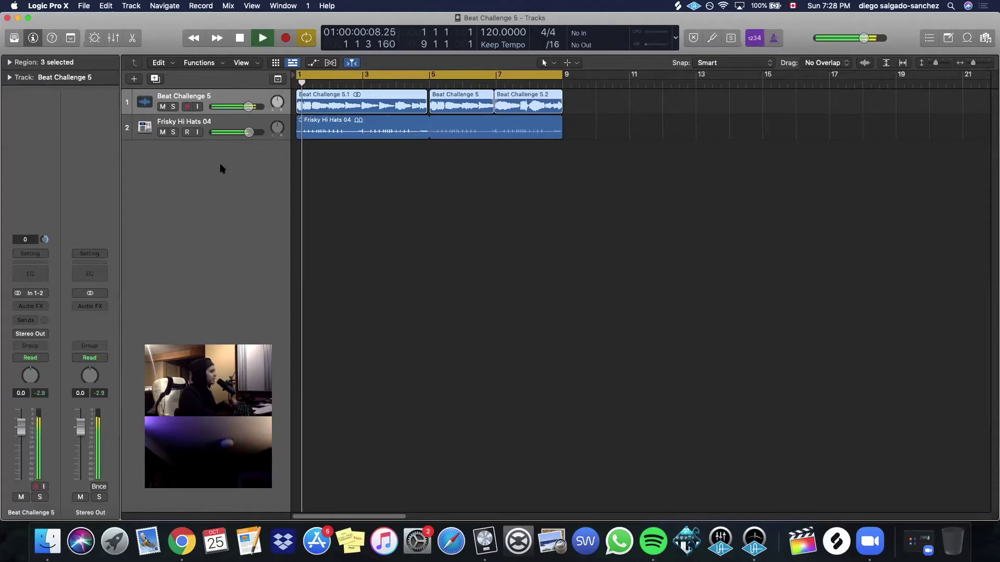
Browse the folders on the LaCie drive in the file browser for samples, and close the browser.
{"action": "left_click", "coordinate": [968, 40]}
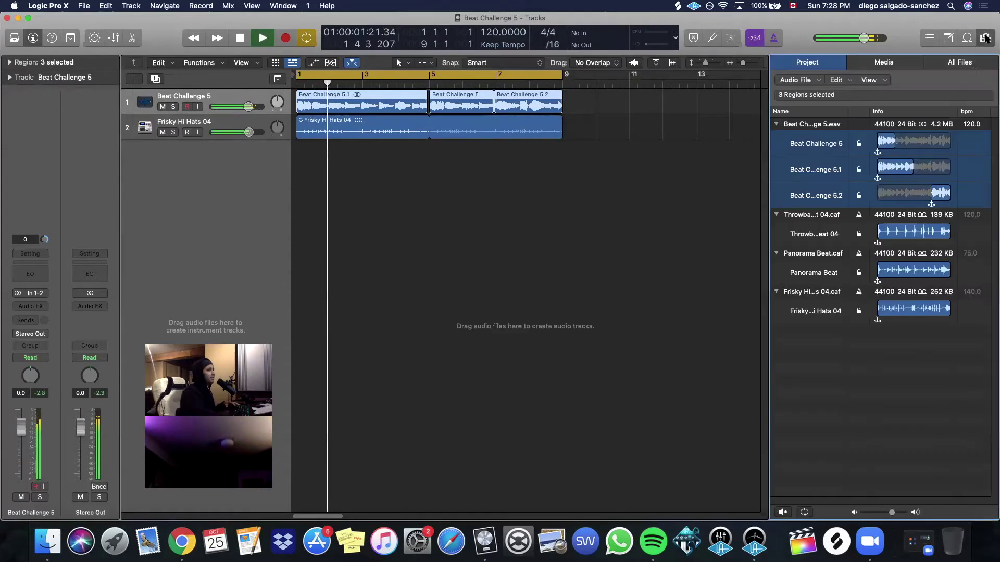
{"action": "left_click", "coordinate": [960, 63]}
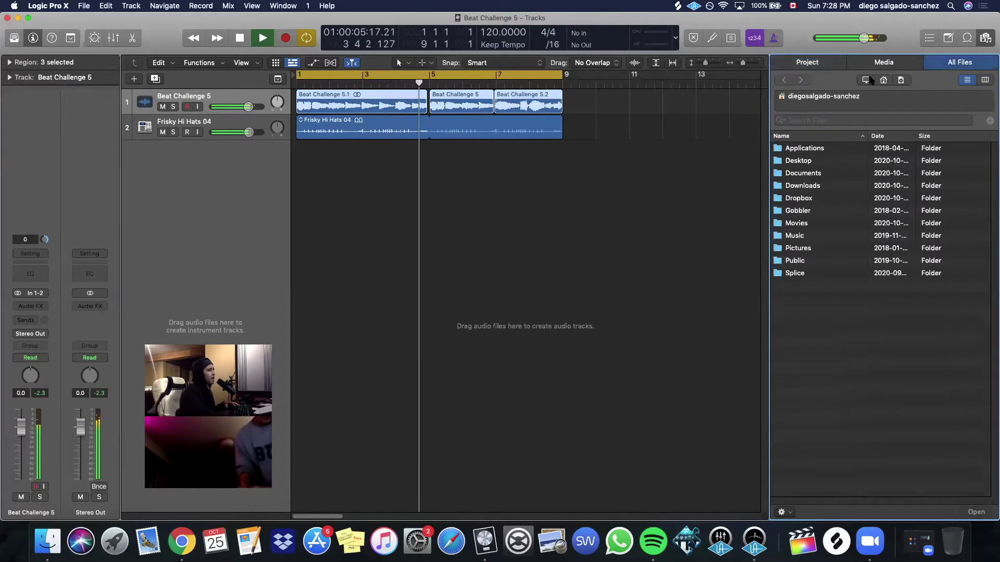
{"action": "left_click", "coordinate": [868, 99]}
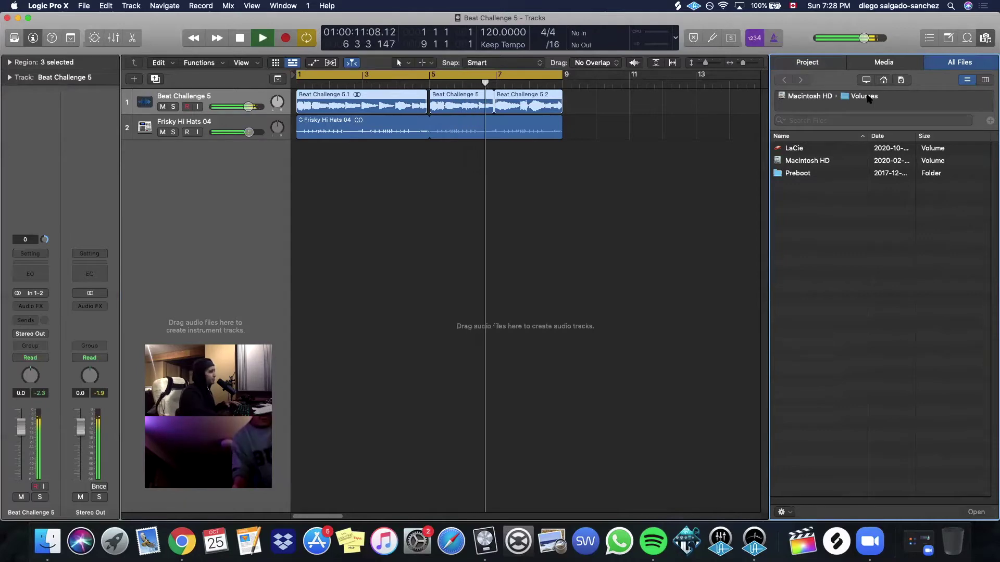
{"action": "double_click", "coordinate": [794, 148]}
{"action": "scroll", "coordinate": [808, 322], "scroll_direction": "down", "scroll_amount": 1}
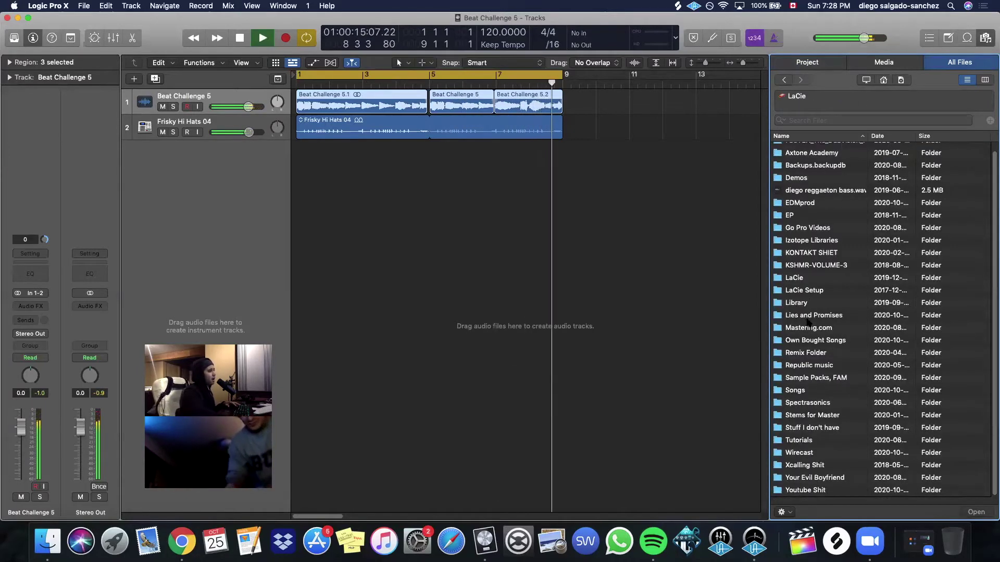
{"action": "scroll", "coordinate": [809, 336], "scroll_direction": "up", "scroll_amount": 1}
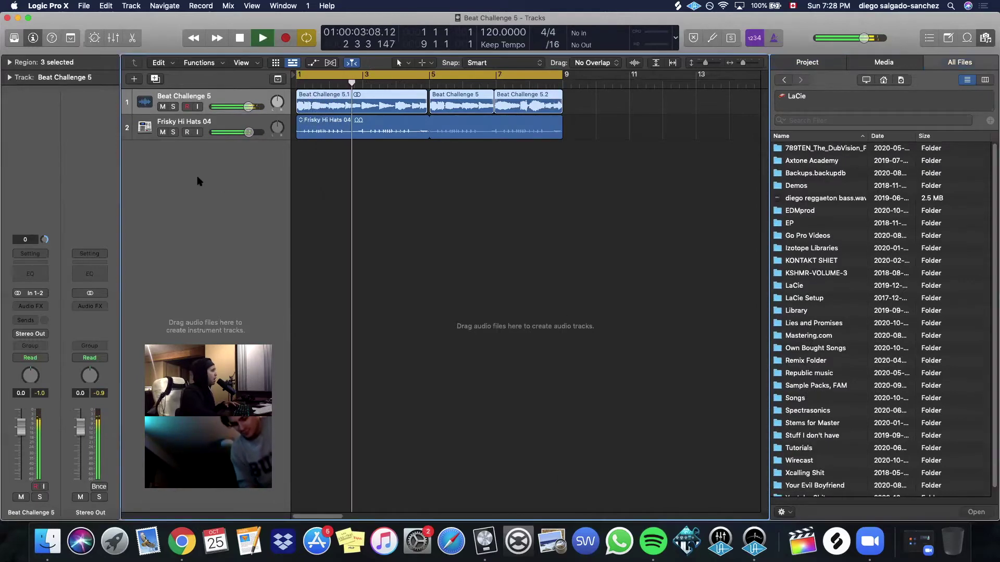
{"action": "key", "text": "f"}
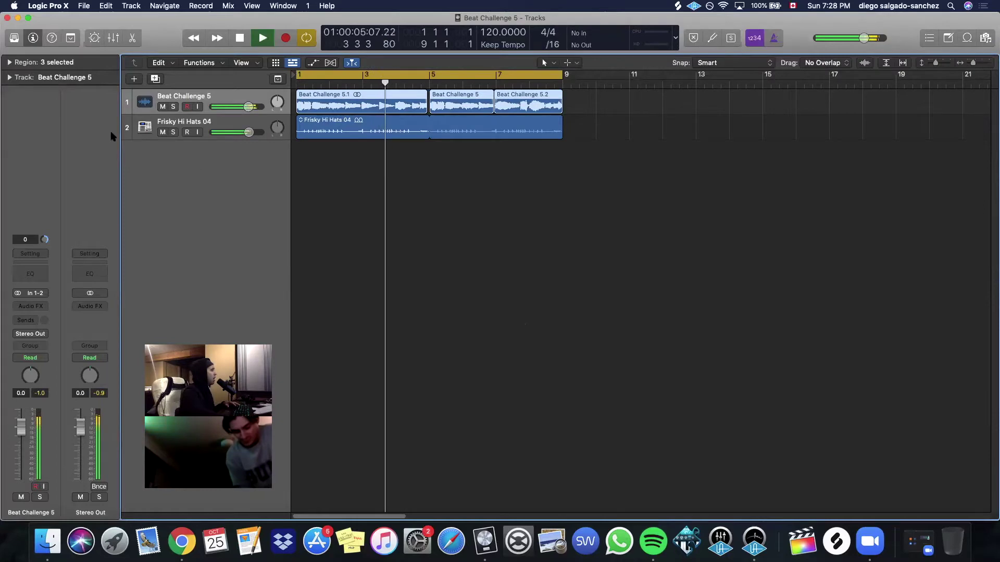
Create one software instrument track with the default patch below the Beat Challenge 5 track and hide the Library.
{"action": "left_click", "coordinate": [134, 79]}
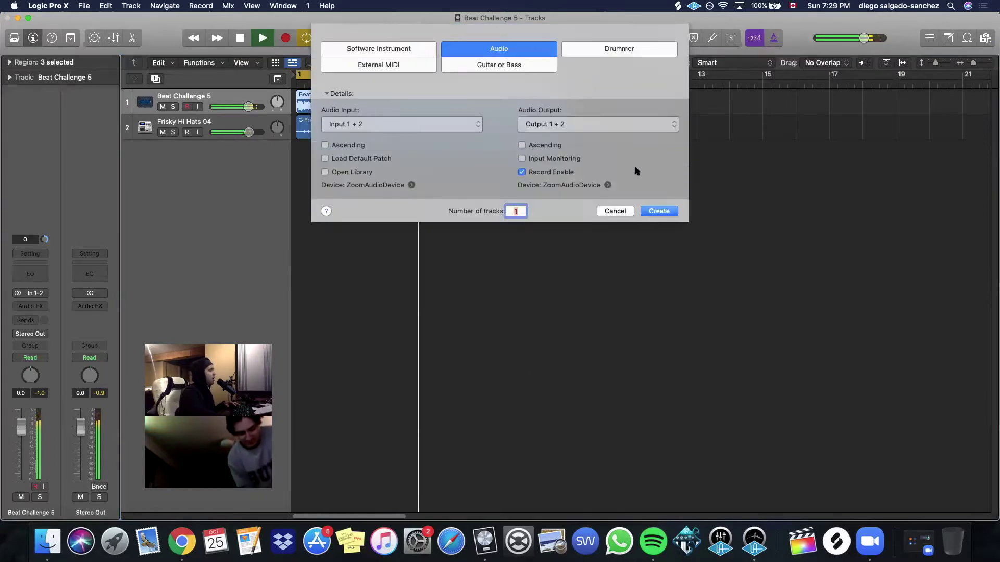
{"action": "left_click", "coordinate": [414, 53]}
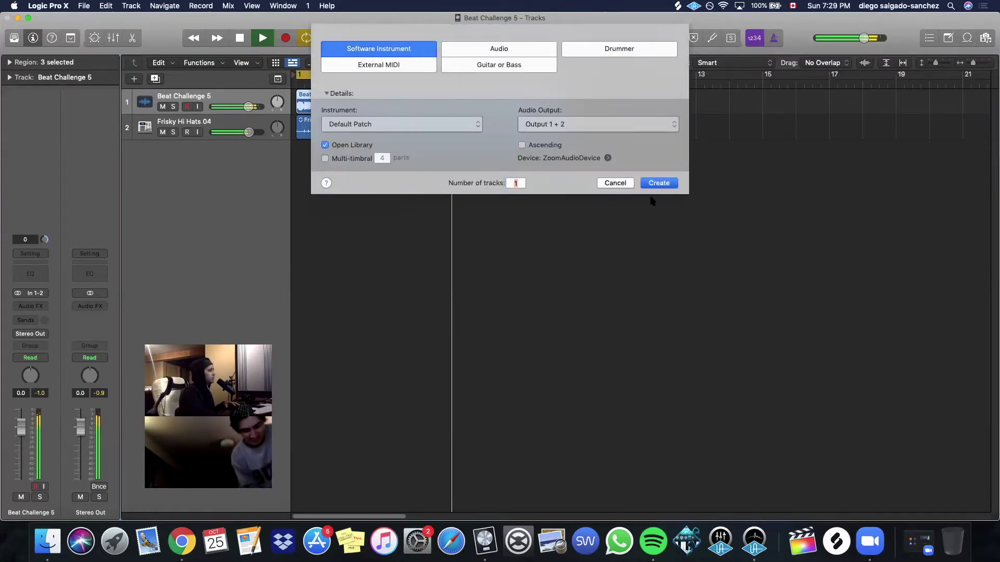
{"action": "left_click", "coordinate": [658, 184]}
{"action": "left_click", "coordinate": [11, 40]}
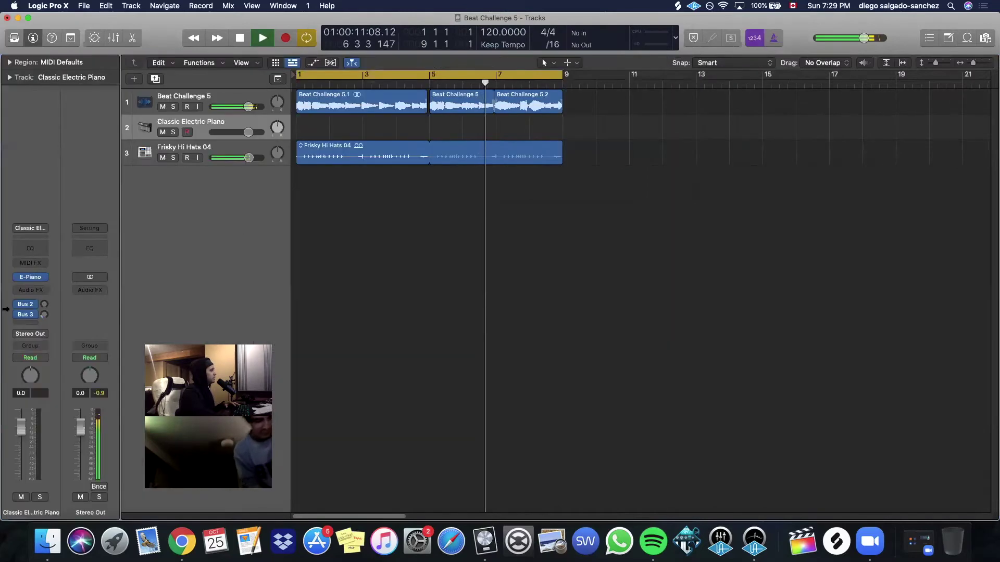
Remove the Bus 3 and Bus 2 sends from the Classic Electric Piano track.
{"action": "left_click", "coordinate": [25, 315]}
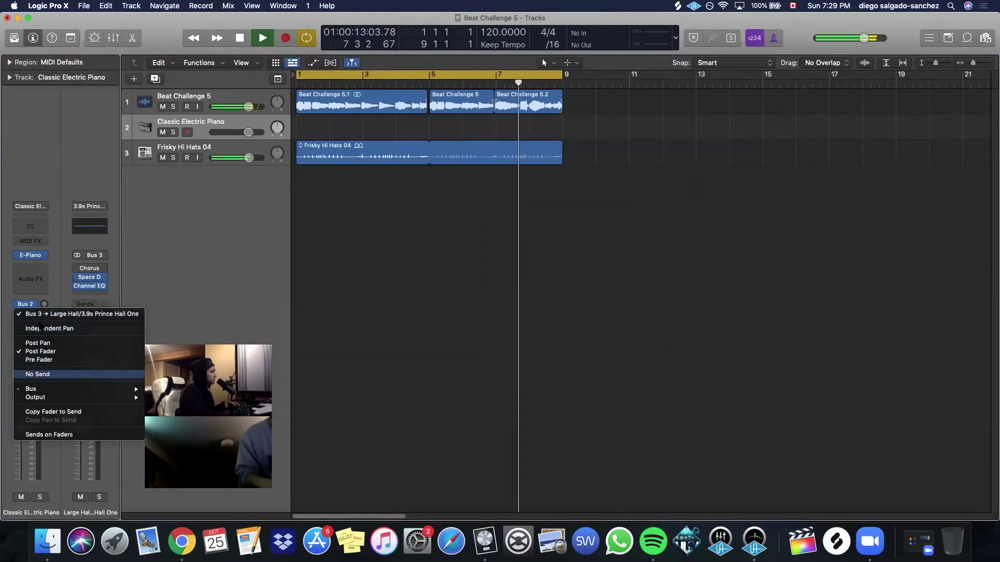
{"action": "left_click", "coordinate": [52, 374]}
{"action": "left_click", "coordinate": [25, 315]}
{"action": "left_click", "coordinate": [54, 375]}
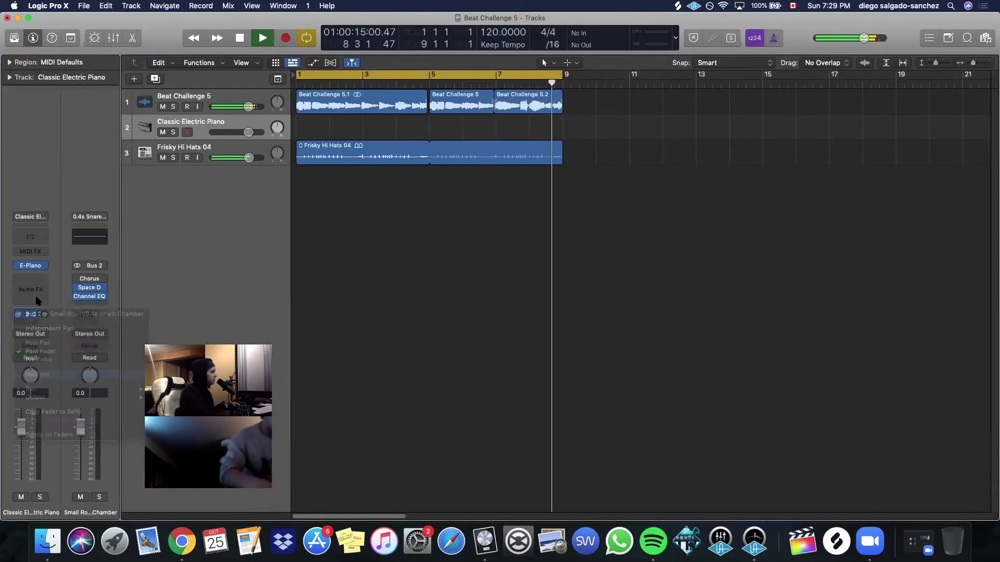
Replace the electric piano instrument on the new track with the Sonic Academy Kick 2 plug-in.
{"action": "left_click", "coordinate": [42, 294]}
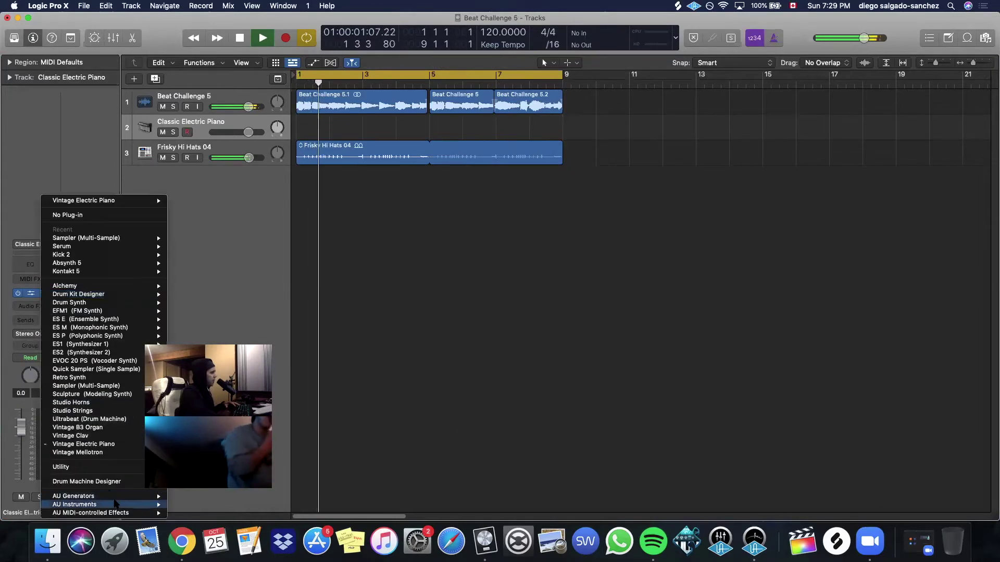
{"action": "mouse_move", "coordinate": [104, 505]}
{"action": "mouse_move", "coordinate": [229, 490]}
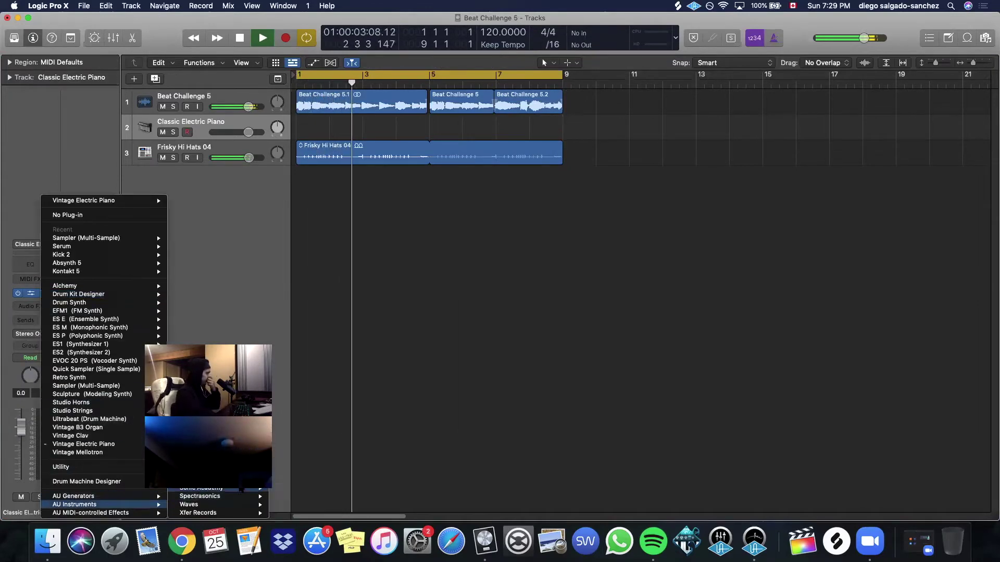
{"action": "mouse_move", "coordinate": [294, 488]}
{"action": "left_click", "coordinate": [347, 496]}
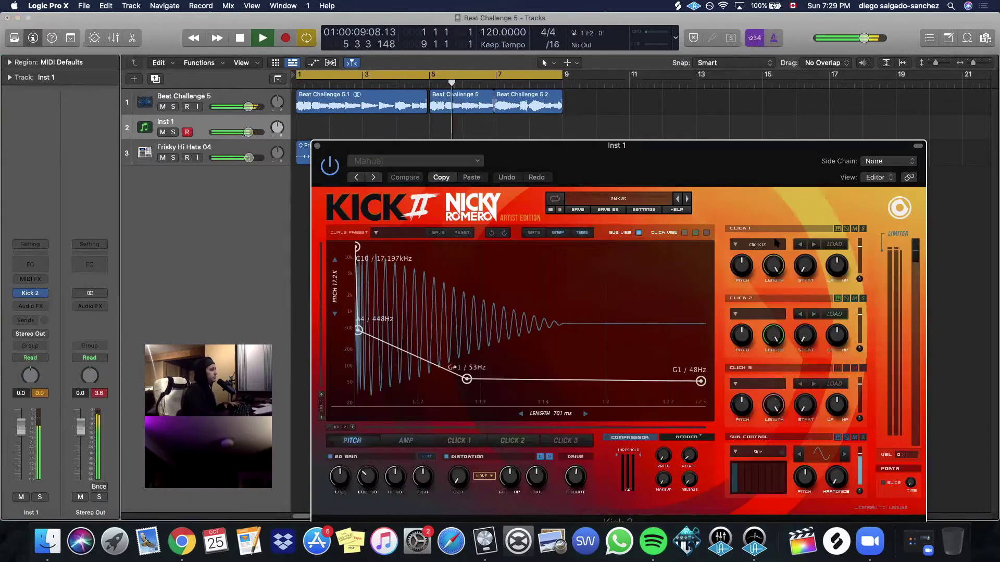
Audition the factory Trap presets 04 to 08 in Kick 2, settle on Trap 05, and close the plug-in and stop playback.
{"action": "left_click", "coordinate": [618, 198]}
{"action": "left_click", "coordinate": [544, 421]}
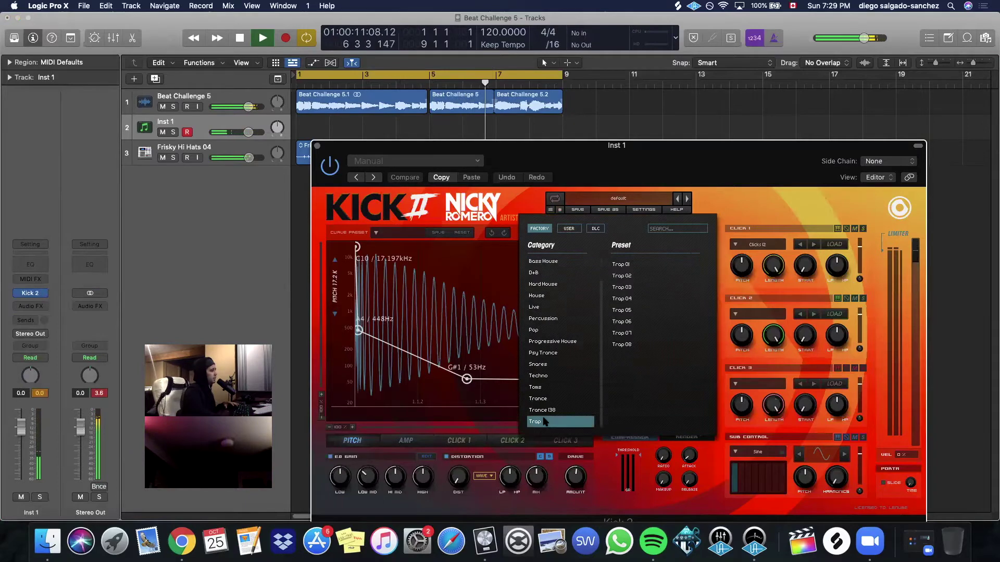
{"action": "left_click", "coordinate": [621, 321]}
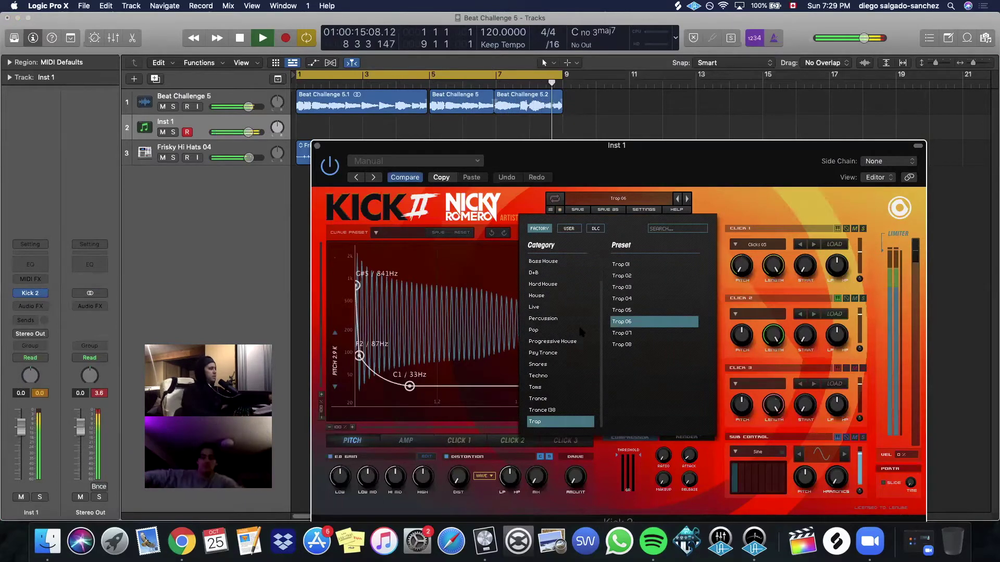
{"action": "left_click", "coordinate": [625, 333]}
{"action": "left_click", "coordinate": [632, 345]}
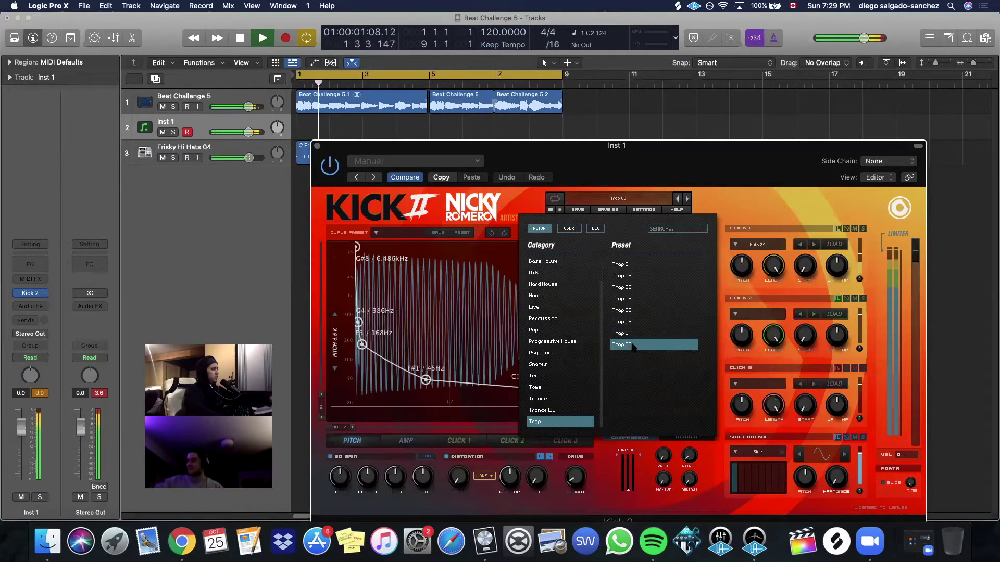
{"action": "left_click", "coordinate": [631, 332]}
{"action": "left_click", "coordinate": [627, 322]}
{"action": "left_click", "coordinate": [624, 310]}
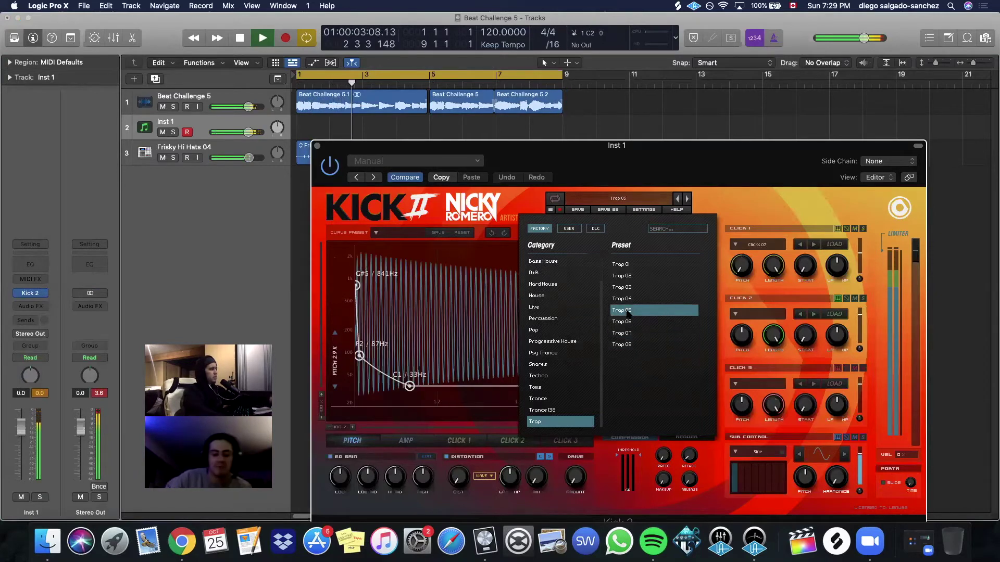
{"action": "left_click", "coordinate": [624, 299]}
{"action": "left_click", "coordinate": [624, 311]}
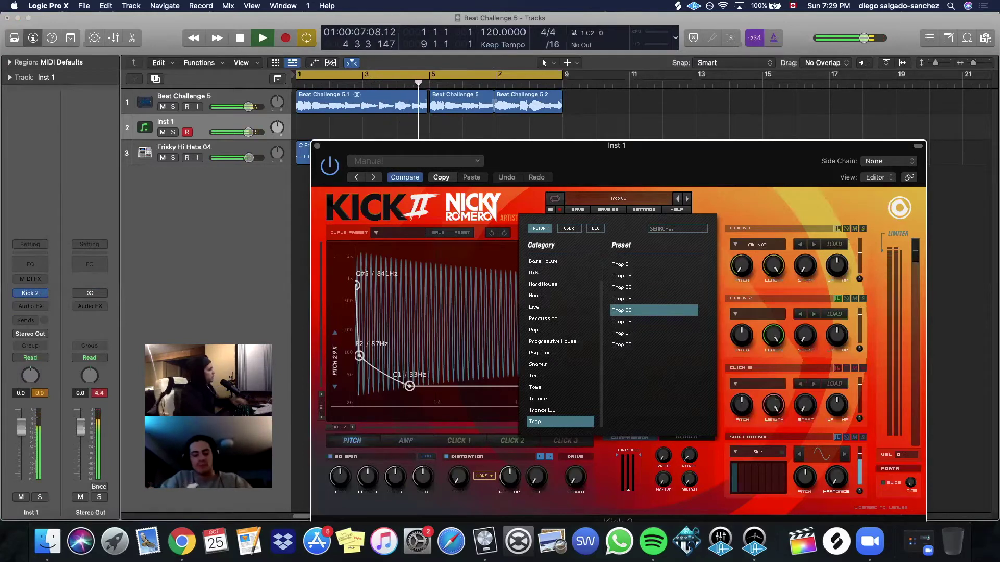
{"action": "left_click", "coordinate": [317, 145]}
{"action": "key", "text": "space"}
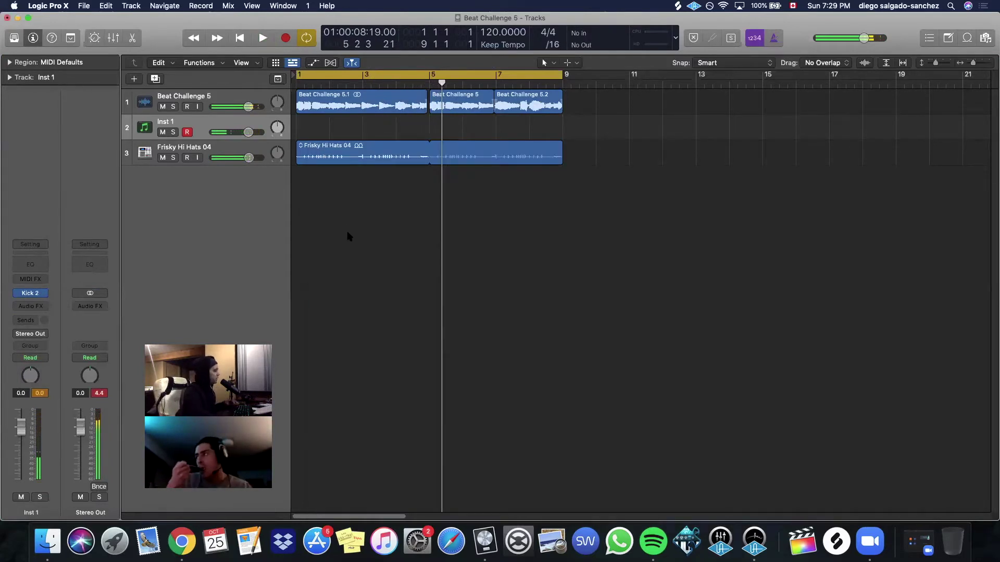
Create a MIDI region from bar 1 to bar 5 on the Inst 1 track and open it in an enlarged Piano Roll.
{"action": "right_click", "coordinate": [299, 132]}
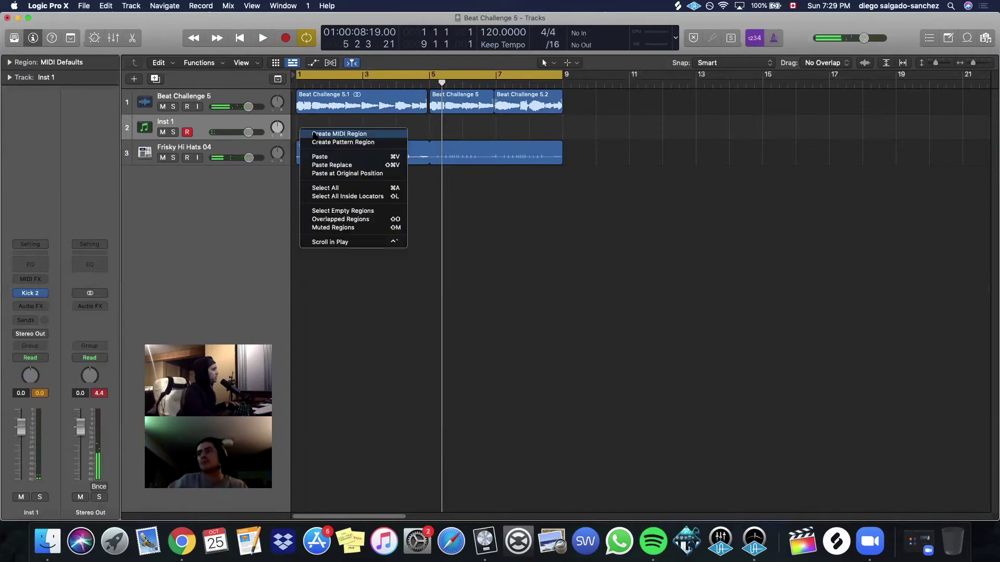
{"action": "left_click", "coordinate": [314, 134]}
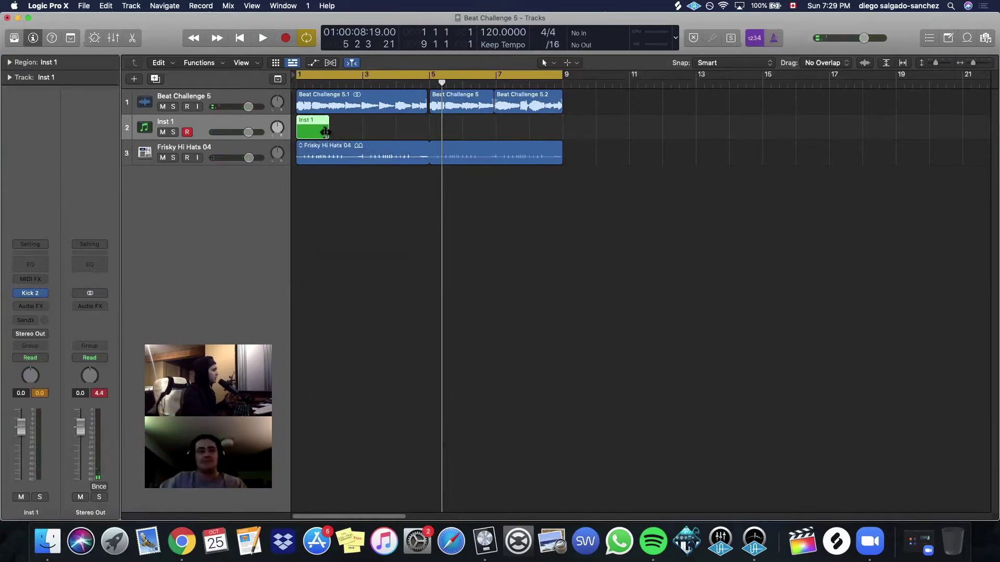
{"action": "left_click_drag", "start_coordinate": [325, 132], "coordinate": [429, 146]}
{"action": "double_click", "coordinate": [355, 137]}
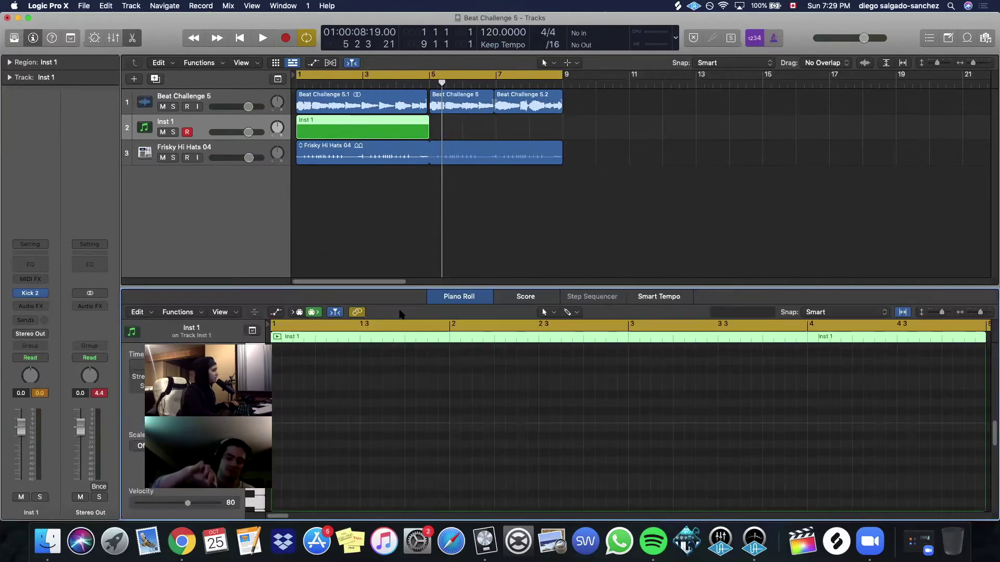
{"action": "left_click_drag", "start_coordinate": [461, 288], "coordinate": [477, 160]}
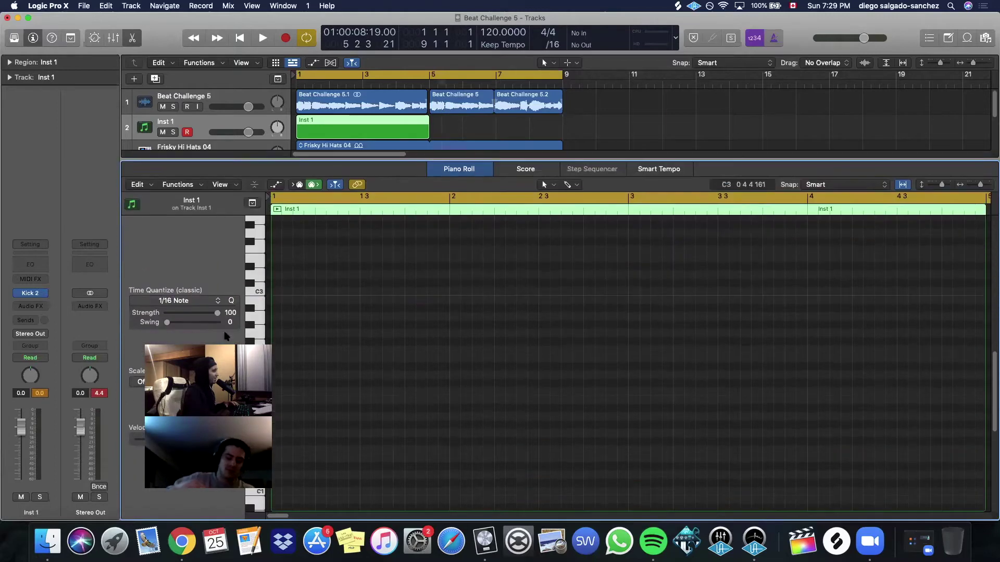
Try a one-bar kick note in bar 1 at F2 and G2, audition it, and delete it.
{"action": "left_click", "coordinate": [281, 393]}
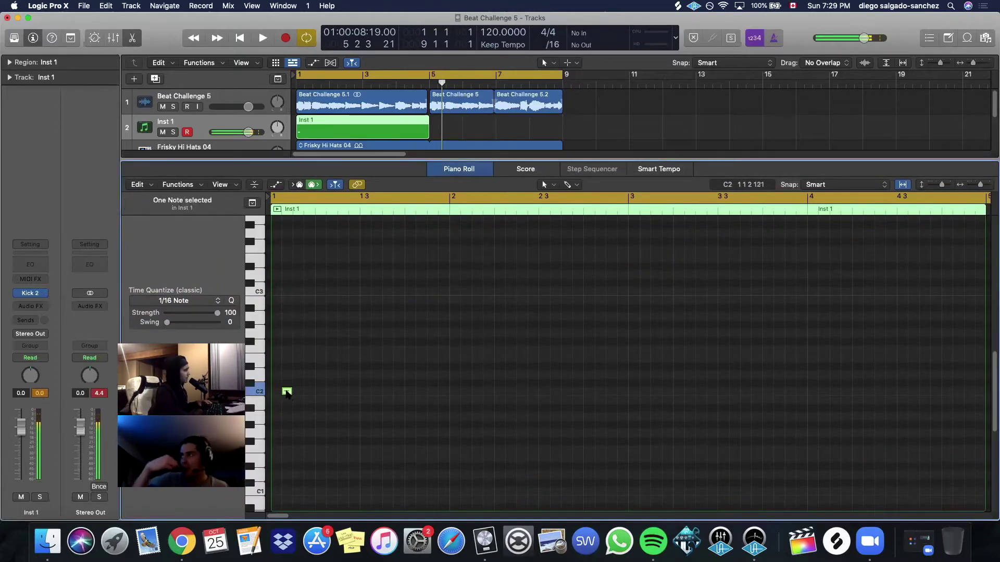
{"action": "mouse_move", "coordinate": [283, 393]}
{"action": "left_mouse_down"}
{"action": "mouse_move", "coordinate": [276, 353]}
{"action": "mouse_move", "coordinate": [469, 350]}
{"action": "mouse_move", "coordinate": [448, 358]}
{"action": "left_mouse_up"}
{"action": "key", "text": "space"}
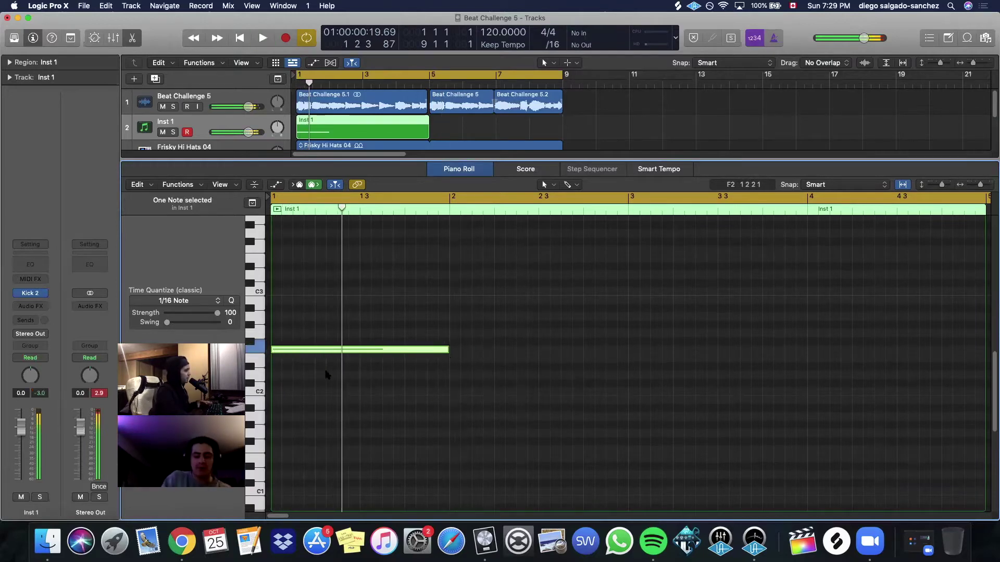
{"action": "mouse_move", "coordinate": [326, 350]}
{"action": "left_mouse_down"}
{"action": "mouse_move", "coordinate": [322, 410]}
{"action": "mouse_move", "coordinate": [317, 336]}
{"action": "left_mouse_up"}
{"action": "key", "text": "space"}
{"action": "key", "text": "space"}
{"action": "key", "text": "space"}
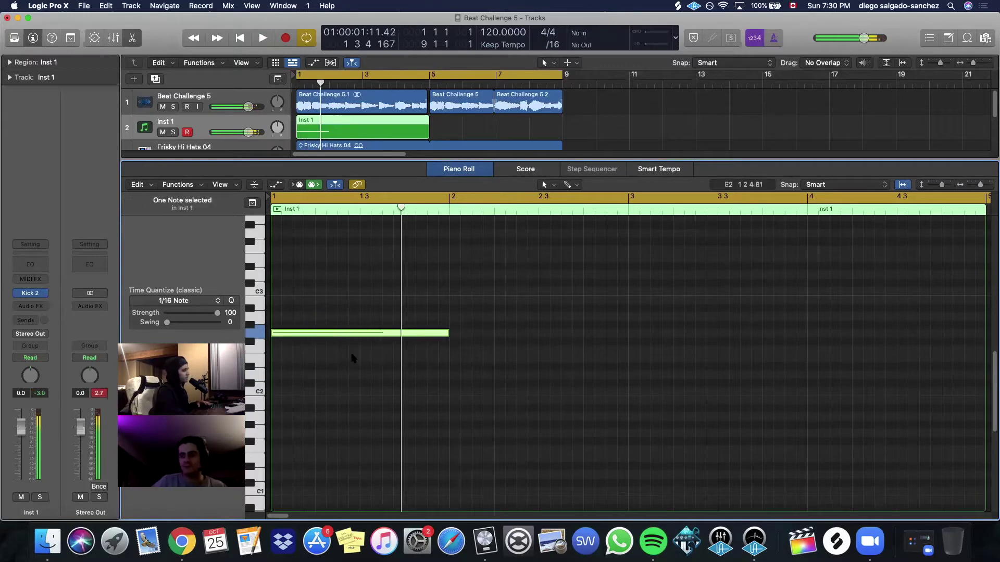
{"action": "key", "text": "Delete"}
Switch to Chrome, search for "find key of the song", and open the audiokeychain song key finder.
{"action": "left_click", "coordinate": [182, 541]}
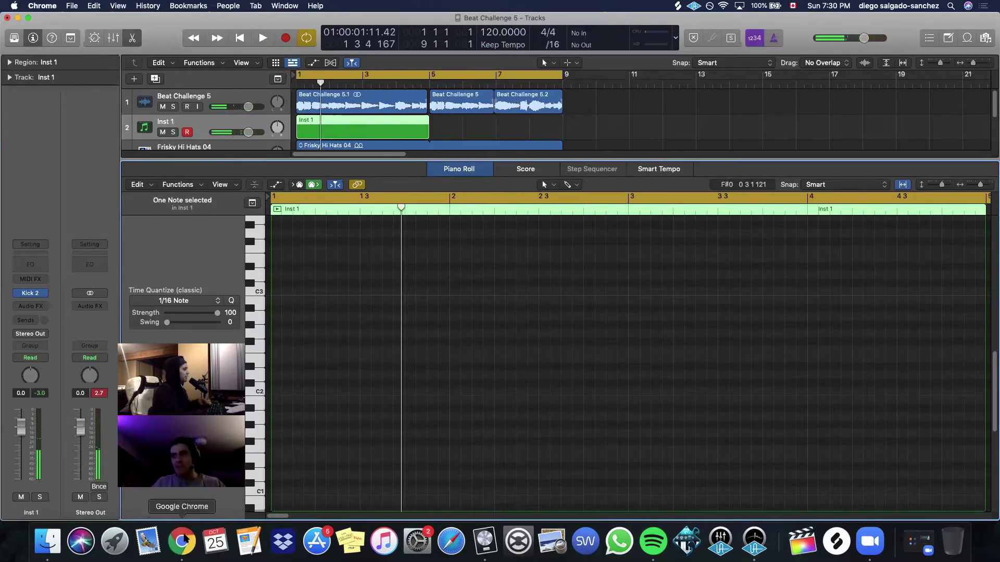
{"action": "type", "text": "find key"}
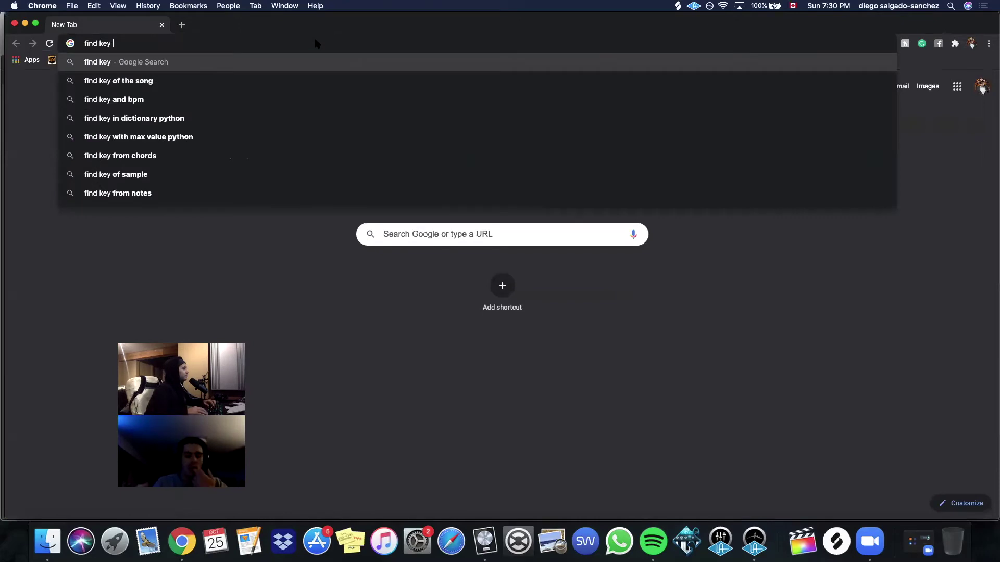
{"action": "key", "text": "Down"}
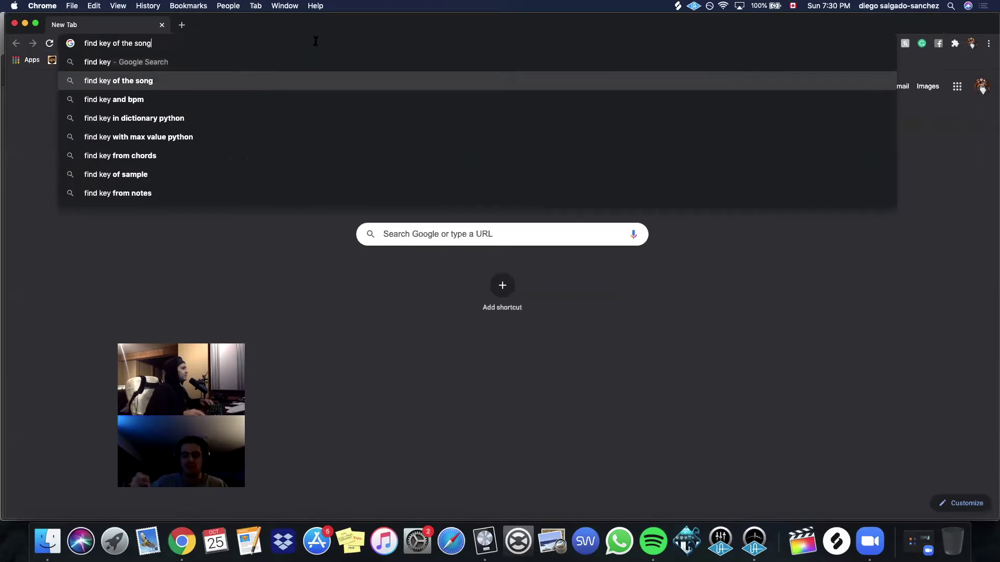
{"action": "key", "text": "Return"}
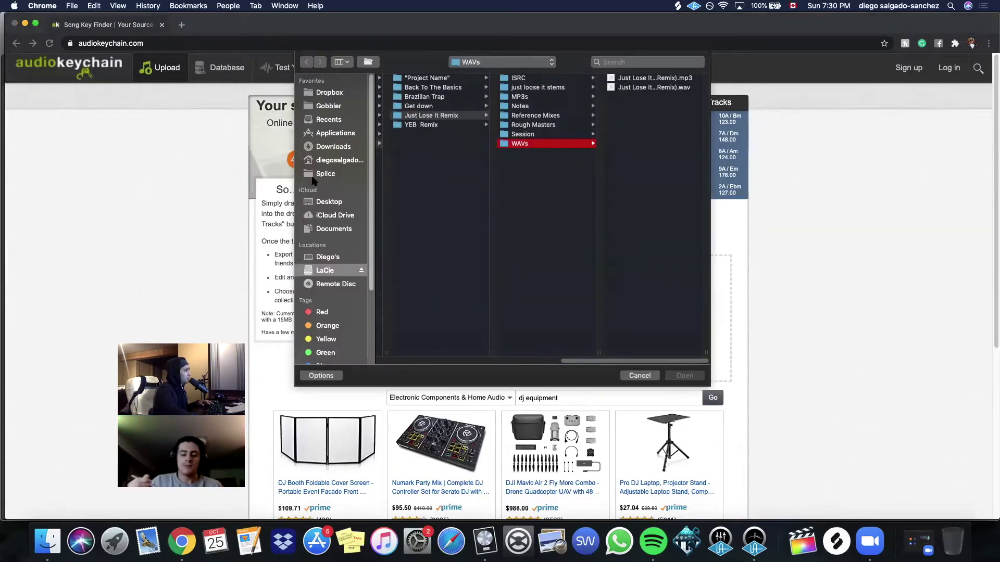
Upload Beat Challenge 5.wav from the Desktop to audiokeychain, check its estimated key, and close the page.
{"action": "left_click", "coordinate": [328, 202]}
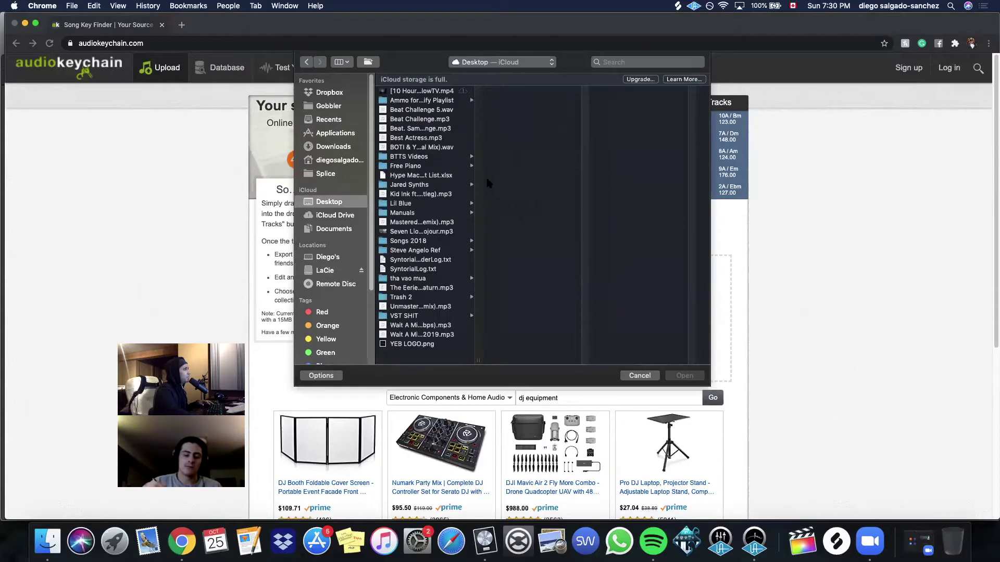
{"action": "left_click", "coordinate": [417, 109]}
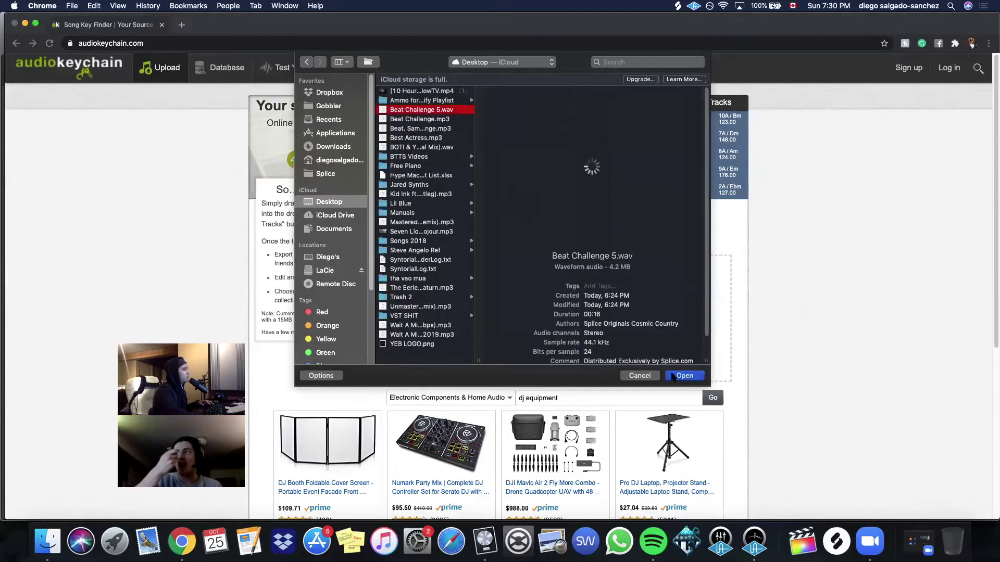
{"action": "left_click", "coordinate": [677, 376]}
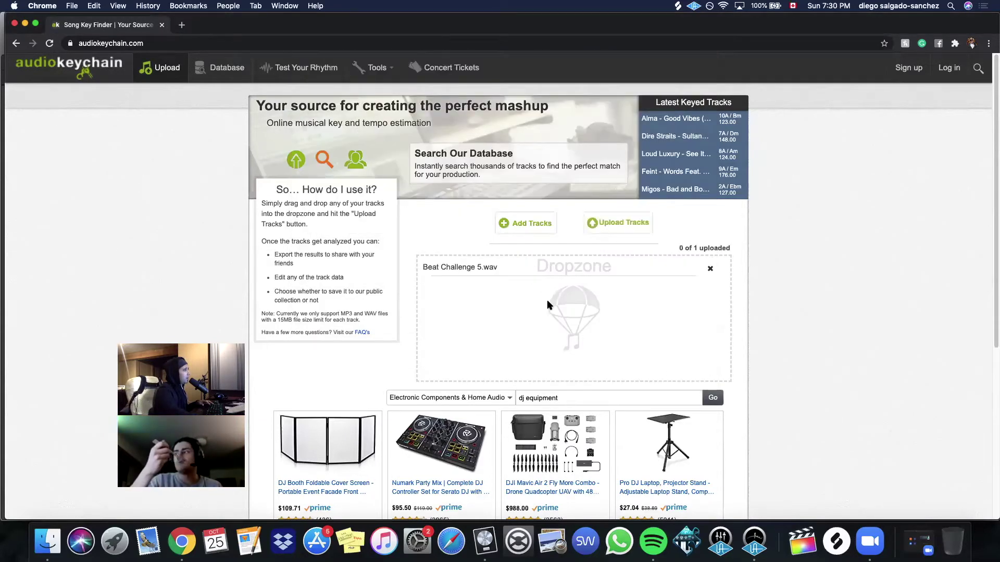
{"action": "left_click", "coordinate": [716, 397]}
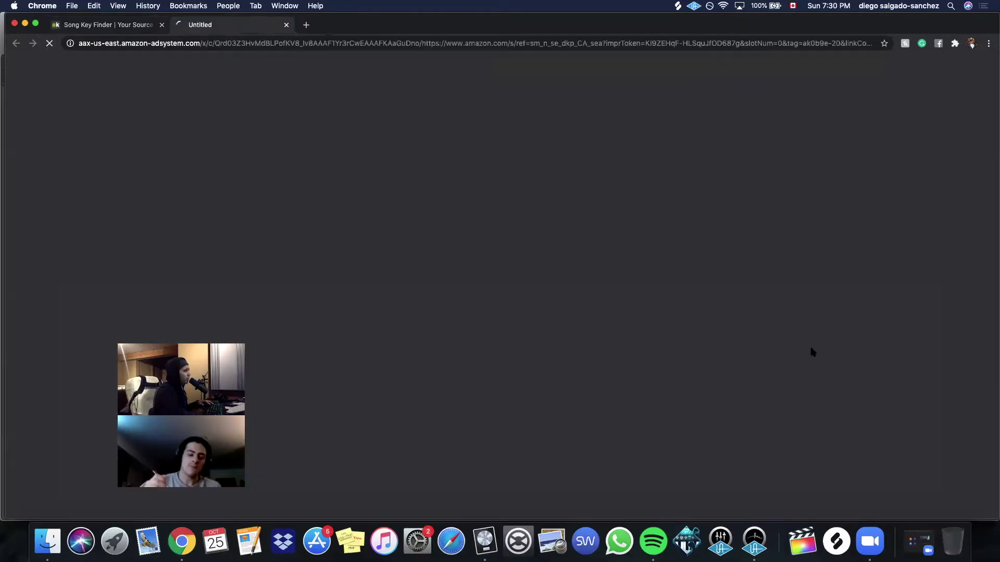
{"action": "left_click", "coordinate": [287, 25]}
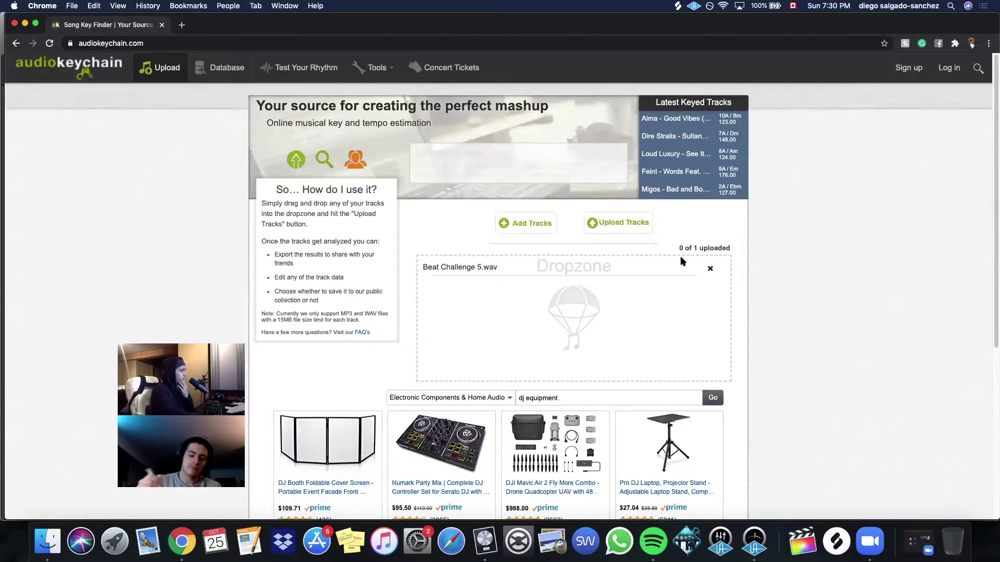
{"action": "scroll", "coordinate": [585, 295], "scroll_direction": "down", "scroll_amount": 1}
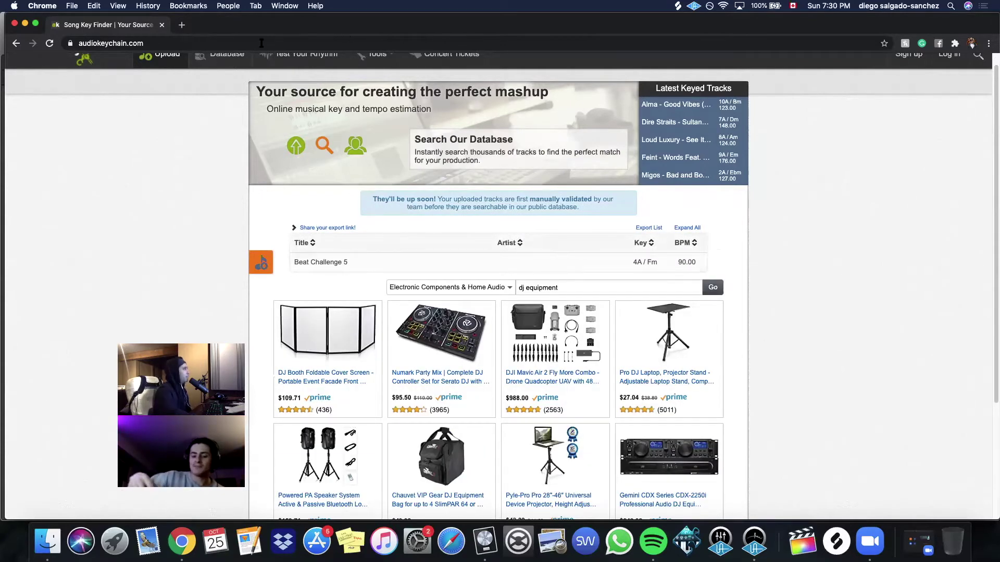
{"action": "left_click", "coordinate": [161, 24]}
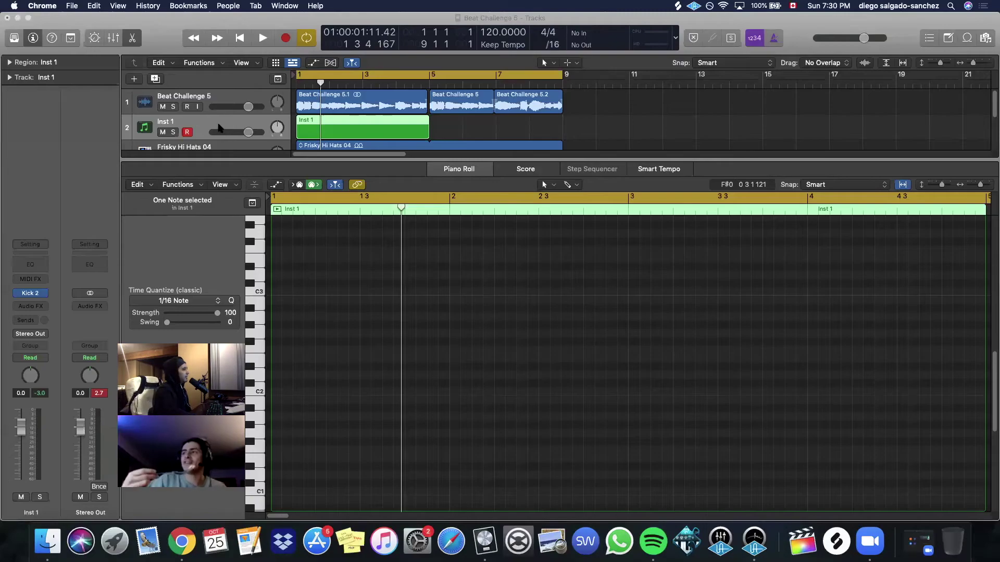
Switch back to Logic Pro and close the Piano Roll.
{"action": "left_click", "coordinate": [81, 180]}
{"action": "key", "text": "x"}
{"action": "key", "text": "x"}
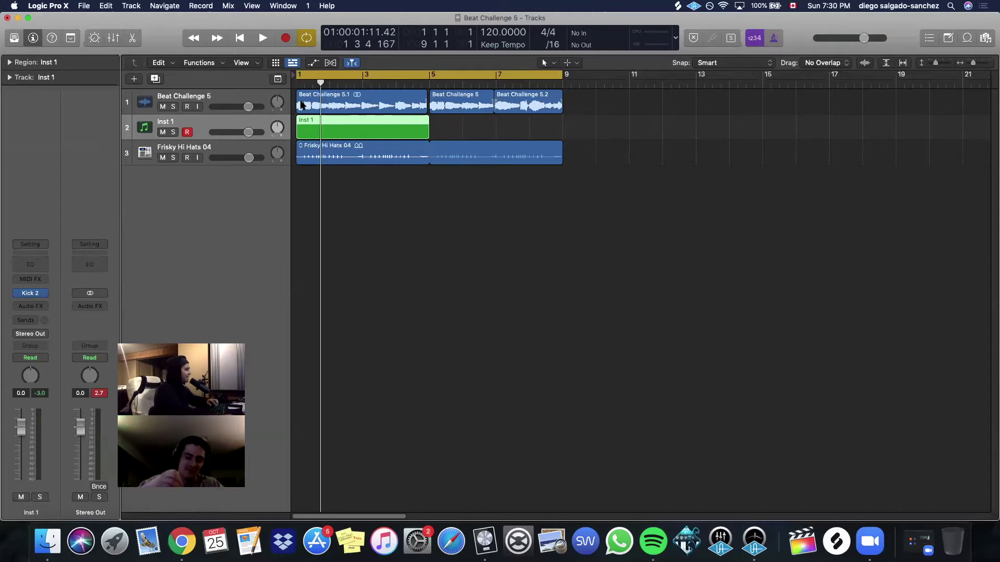
Switch to Chrome, go to hooktheory.com, and open the free version of the Hookpad musical sketchpad.
{"action": "left_click", "coordinate": [182, 541]}
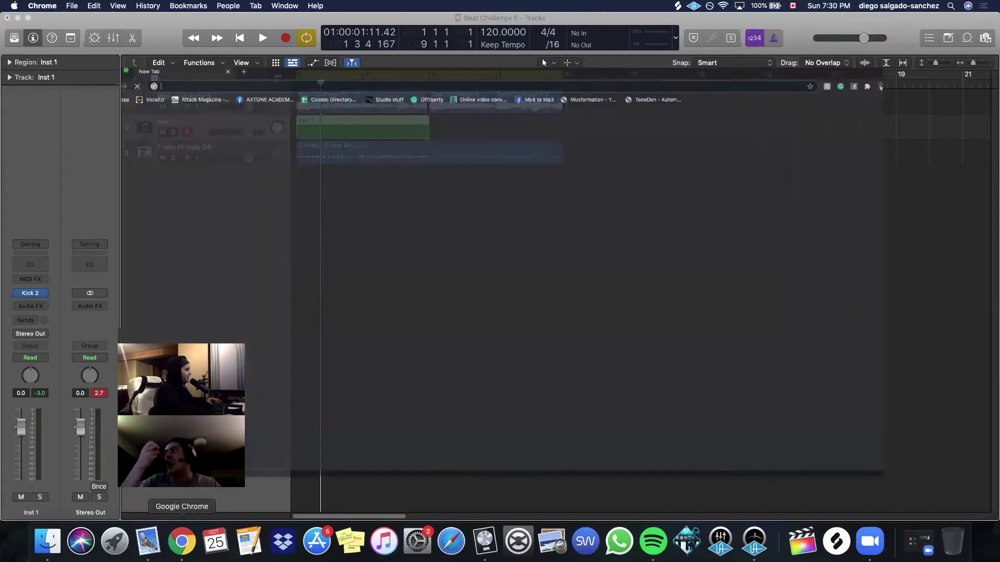
{"action": "right_click", "coordinate": [148, 542]}
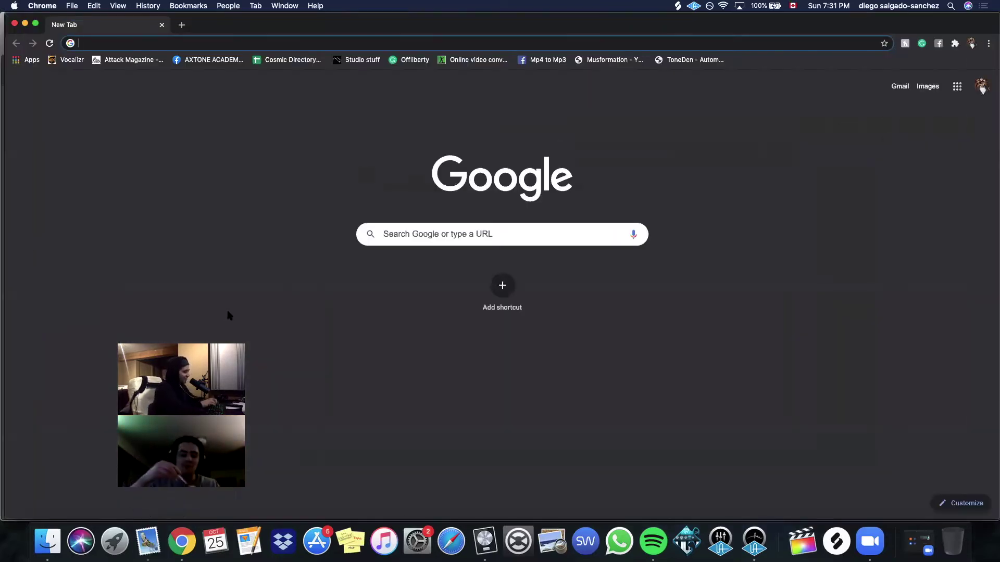
{"action": "type", "text": "hooktheory.com"}
{"action": "key", "text": "Return"}
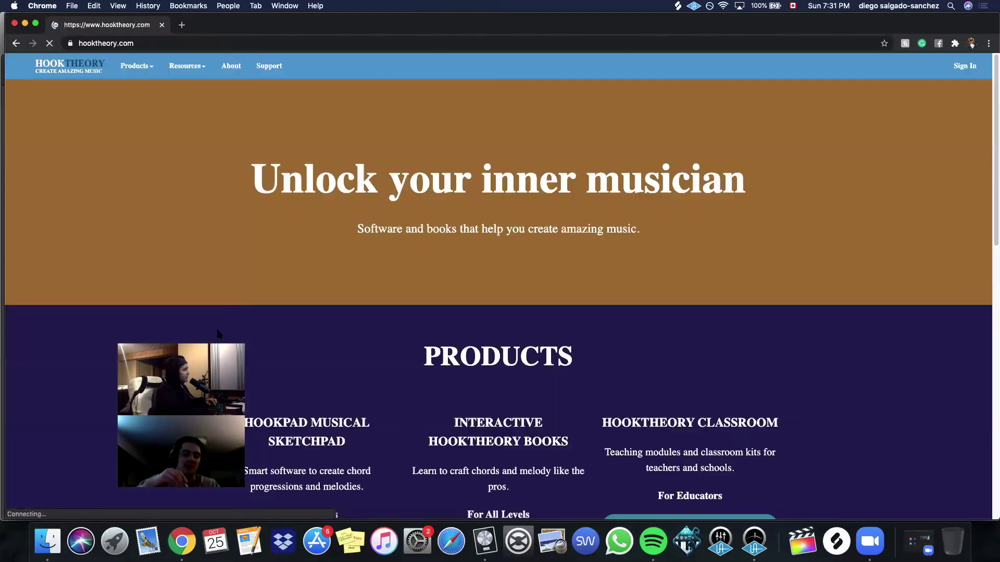
{"action": "scroll", "coordinate": [328, 260], "scroll_direction": "down", "scroll_amount": 8}
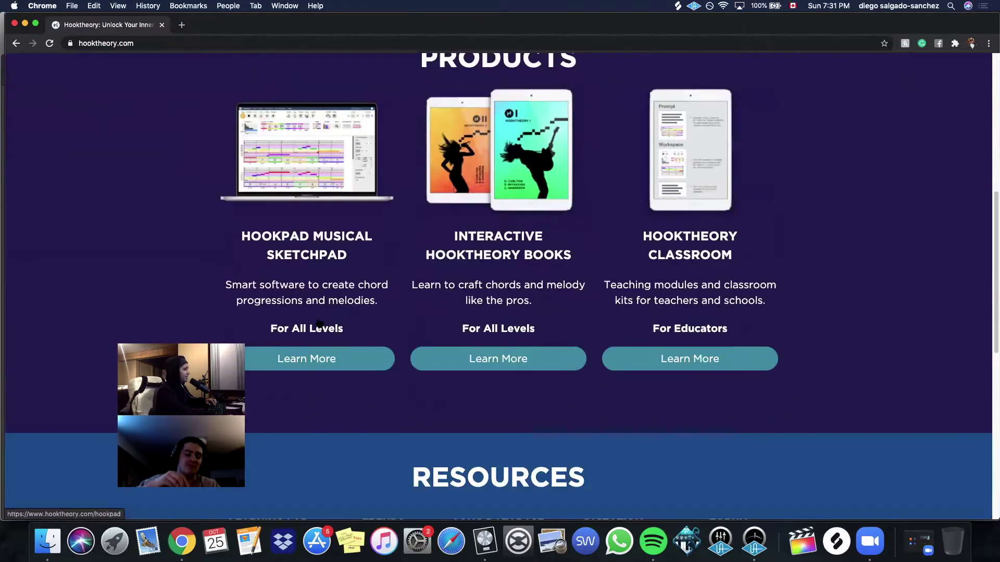
{"action": "left_click", "coordinate": [312, 188]}
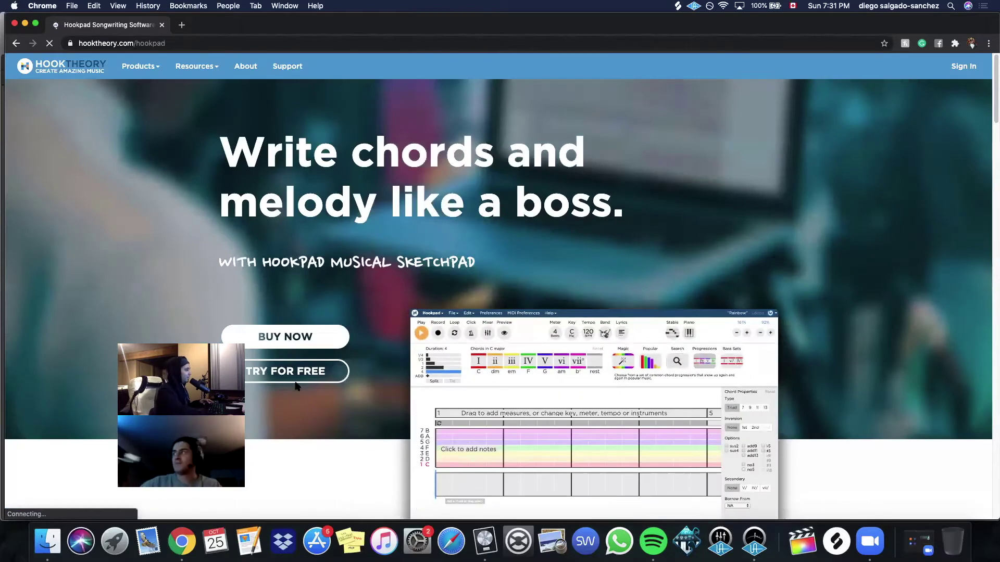
{"action": "left_click", "coordinate": [240, 303]}
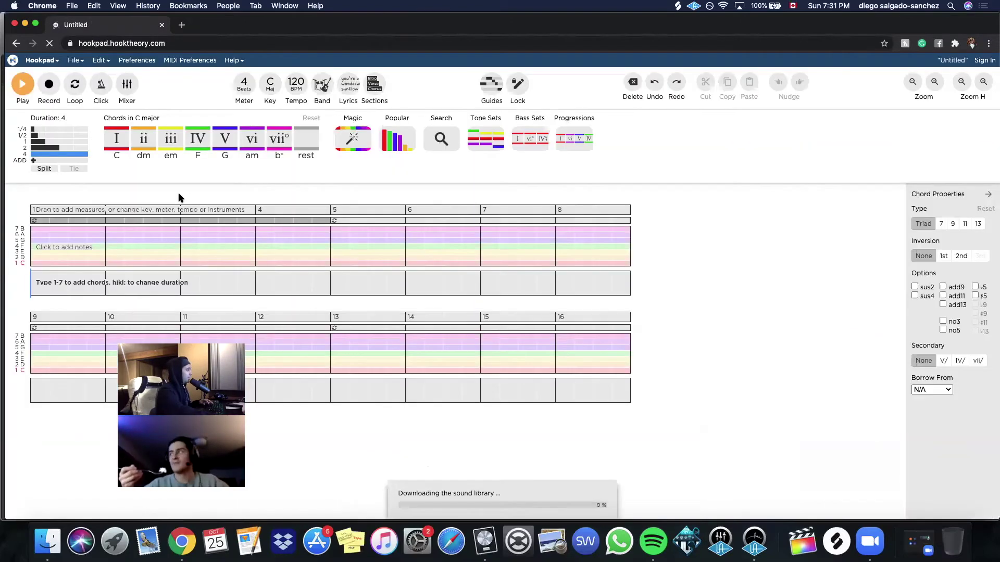
Set the Hookpad project key to F minor, review the chords and notes of the scale, and close the page.
{"action": "left_click", "coordinate": [270, 84]}
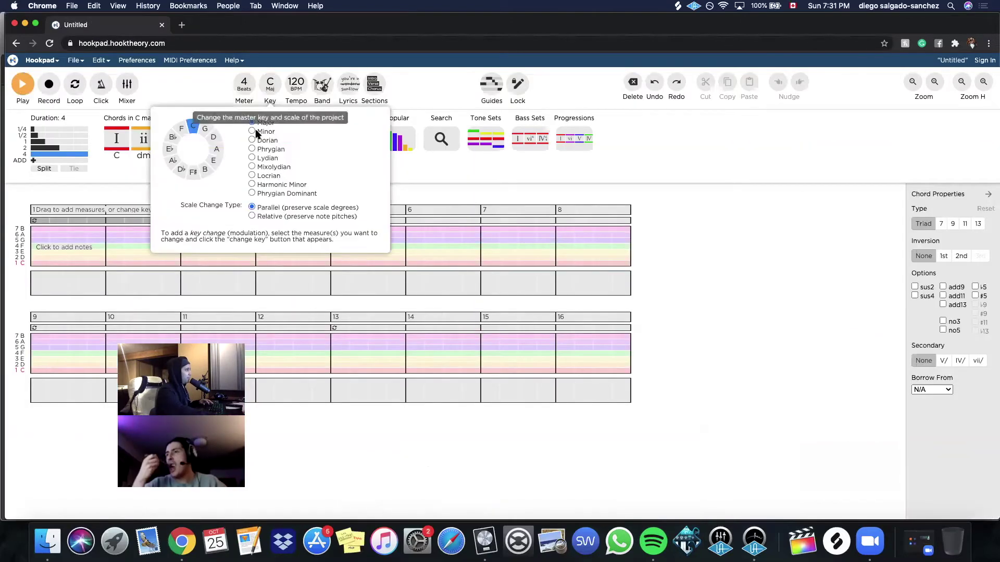
{"action": "left_click", "coordinate": [252, 132]}
{"action": "left_click", "coordinate": [172, 160]}
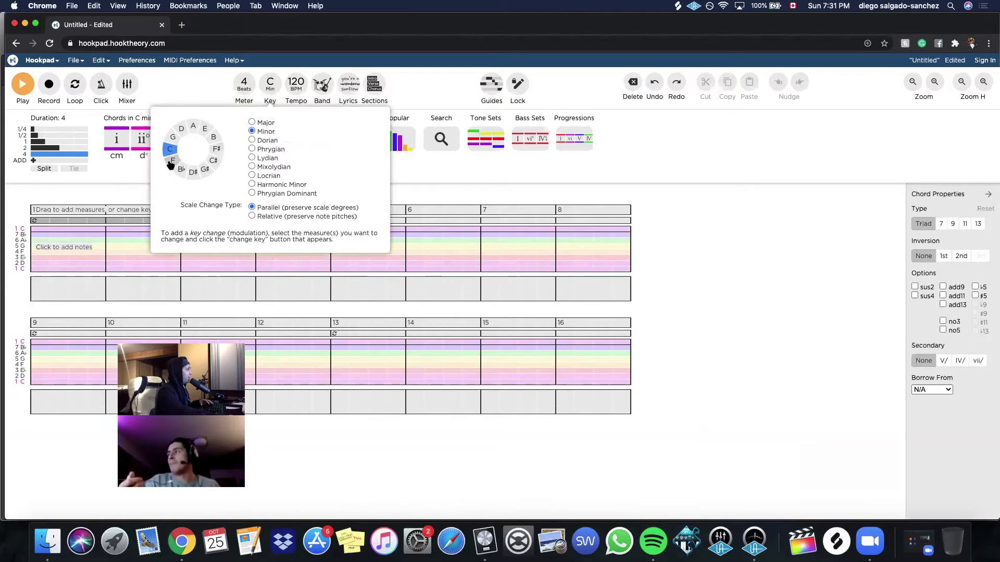
{"action": "left_click", "coordinate": [124, 173]}
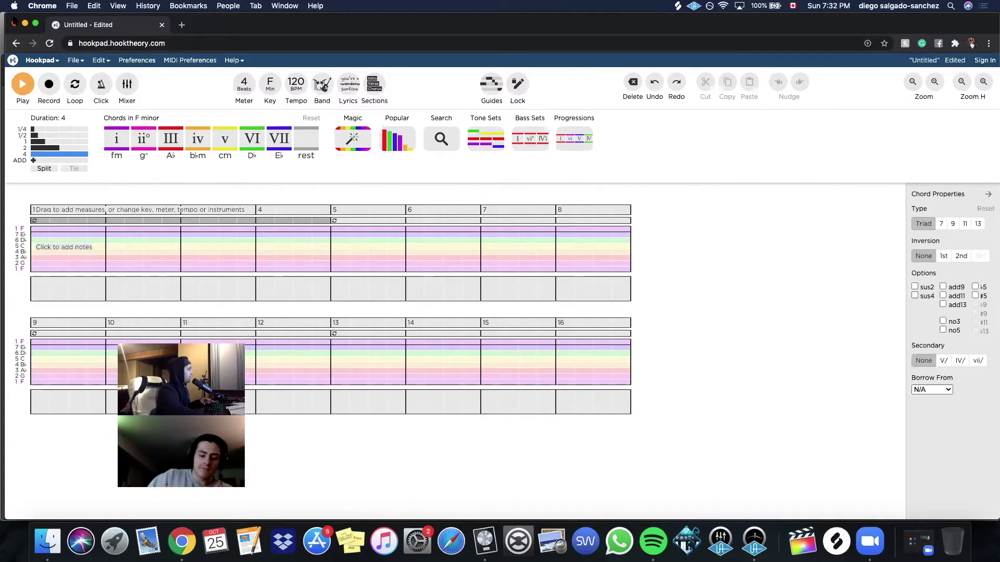
{"action": "key", "text": "super+w"}
Return to Logic Pro, open the Inst 1 region in the Piano Roll, add a one-bar F2 kick note in bar 1, and audition it.
{"action": "left_click", "coordinate": [566, 185]}
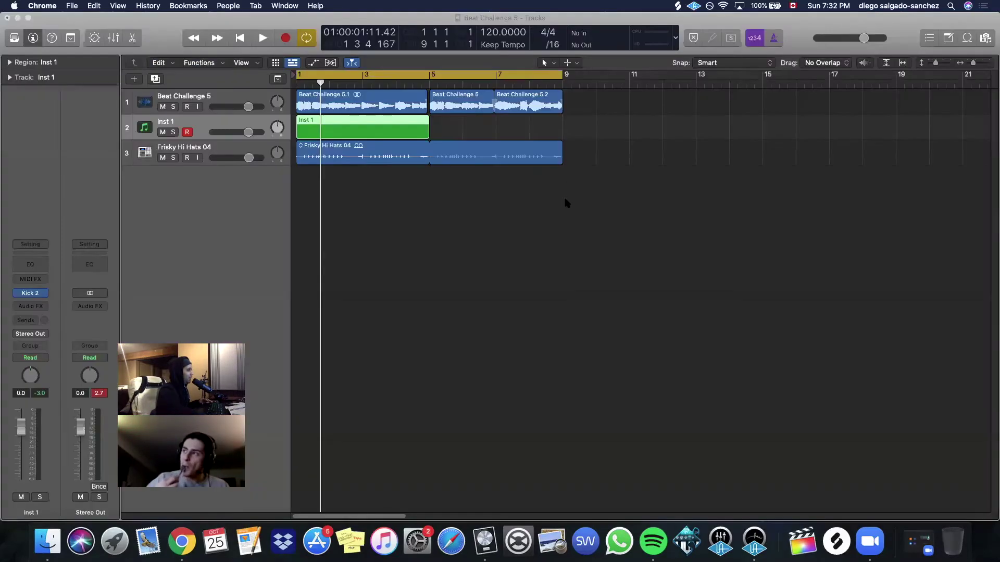
{"action": "double_click", "coordinate": [335, 130]}
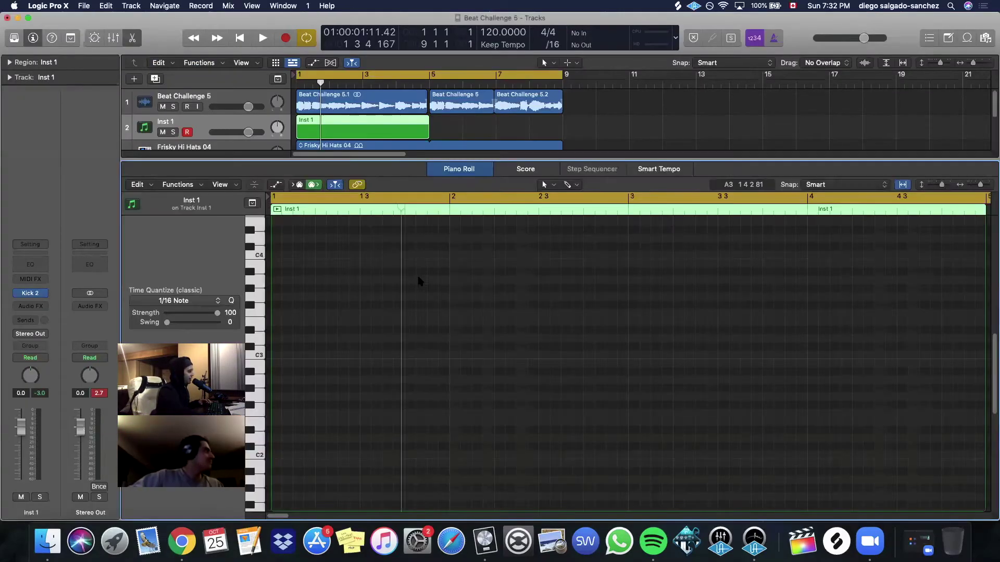
{"action": "left_click", "coordinate": [345, 319]}
{"action": "left_click_drag", "start_coordinate": [346, 321], "coordinate": [300, 414]}
{"action": "key", "text": "space"}
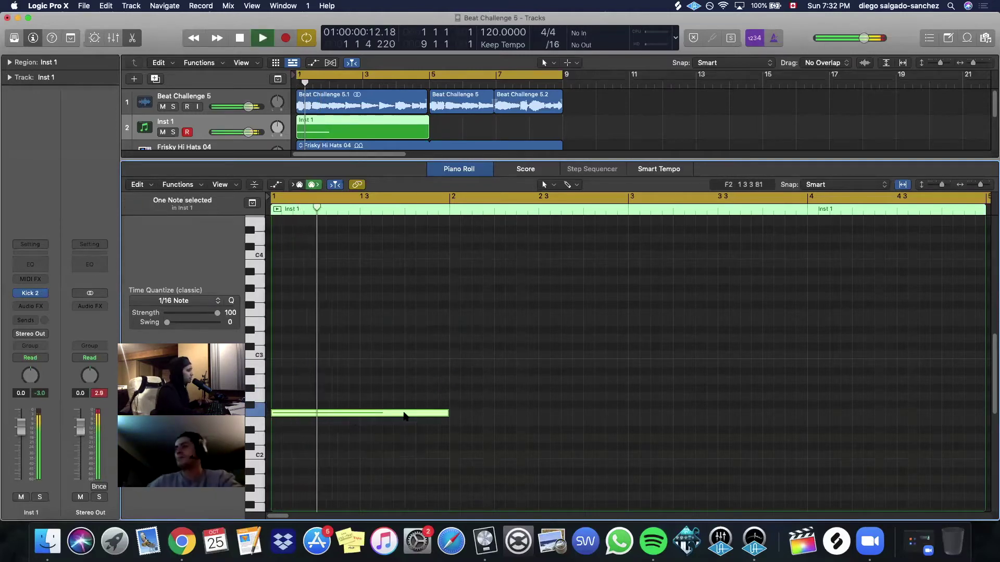
{"action": "key", "text": "space"}
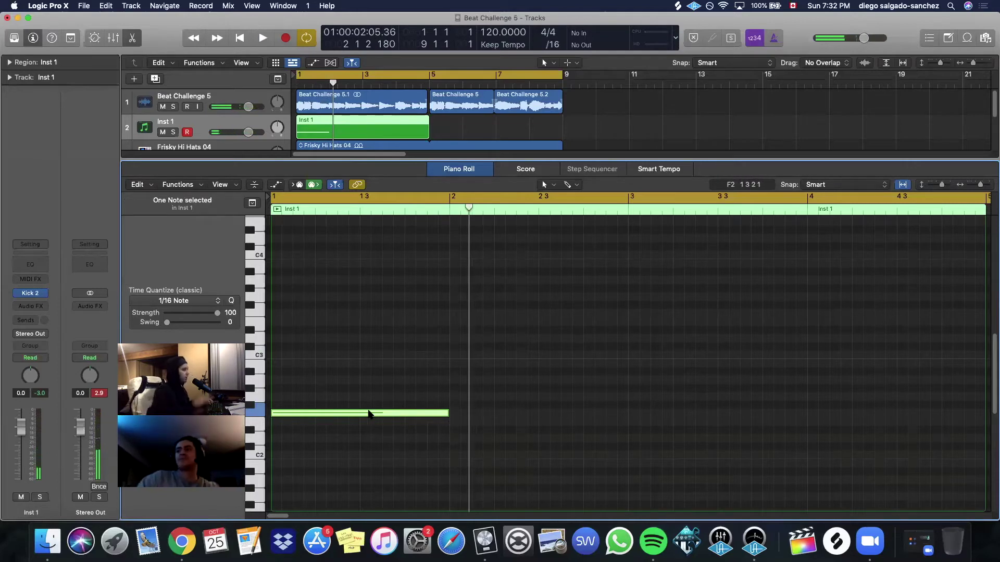
Transpose the bar 1 kick note down an octave to F1 and audition it.
{"action": "key", "text": "alt+shift+Down"}
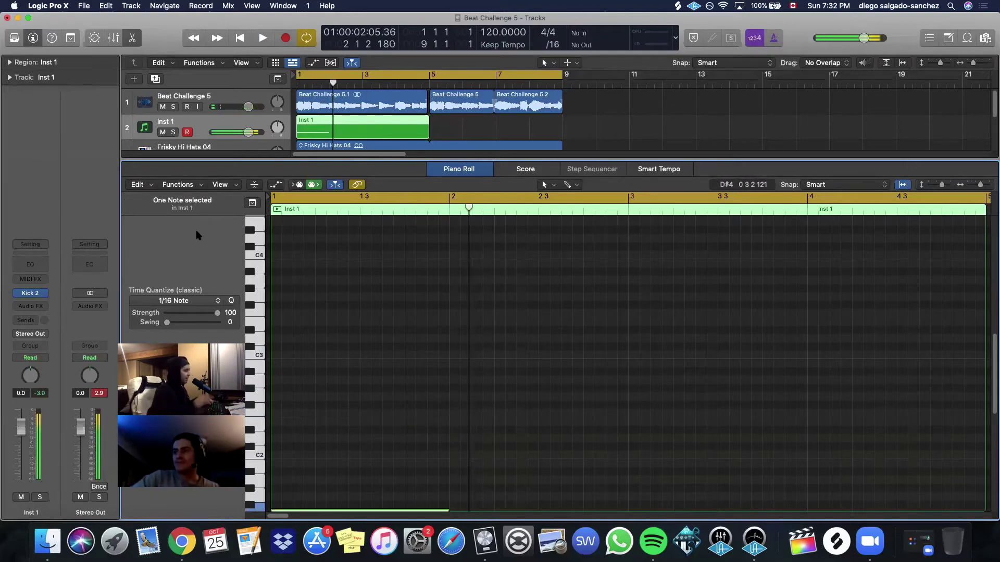
{"action": "scroll", "coordinate": [357, 323], "scroll_direction": "down", "scroll_amount": 4}
{"action": "key", "text": "space"}
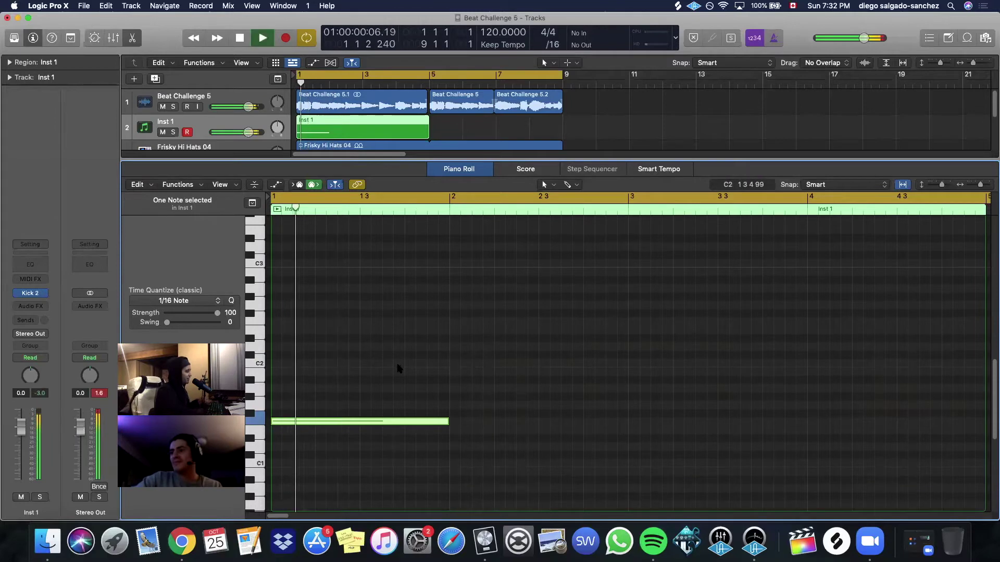
{"action": "key", "text": "space"}
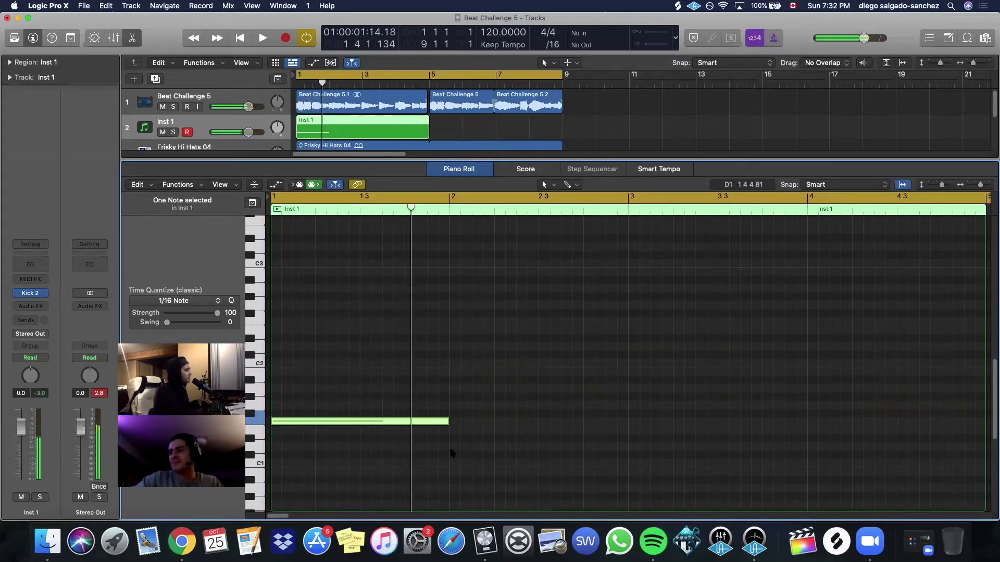
Add a second one-bar kick note at A1 in bar 2 and audition the pattern.
{"action": "left_click_drag", "start_coordinate": [480, 439], "coordinate": [478, 393]}
{"action": "key", "text": "space"}
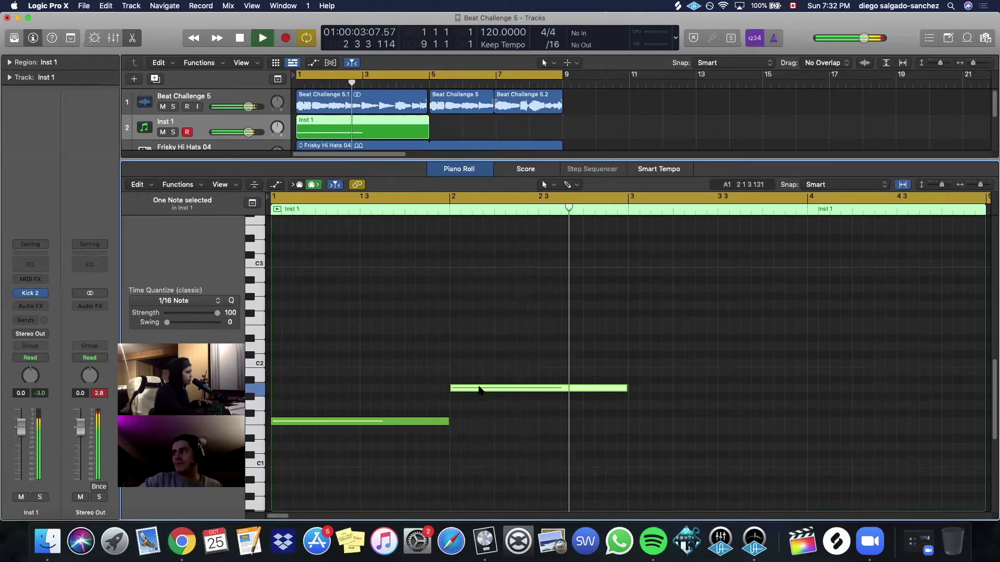
{"action": "key", "text": "space"}
{"action": "left_click", "coordinate": [481, 389]}
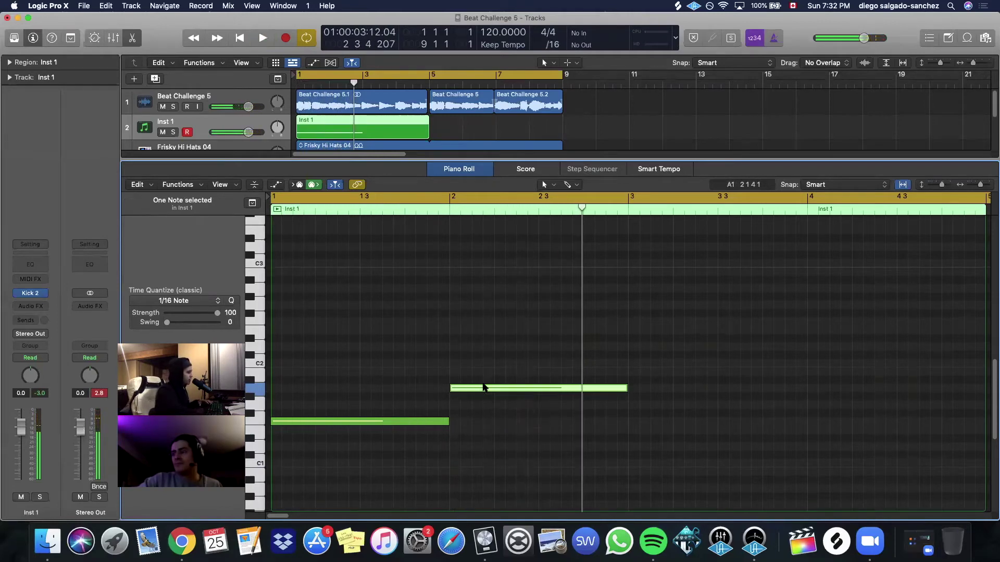
Lower the bar 2 kick note to G#1 and play the pattern from the start.
{"action": "left_click", "coordinate": [484, 388]}
{"action": "key", "text": "space"}
{"action": "left_click_drag", "start_coordinate": [483, 388], "coordinate": [482, 397]}
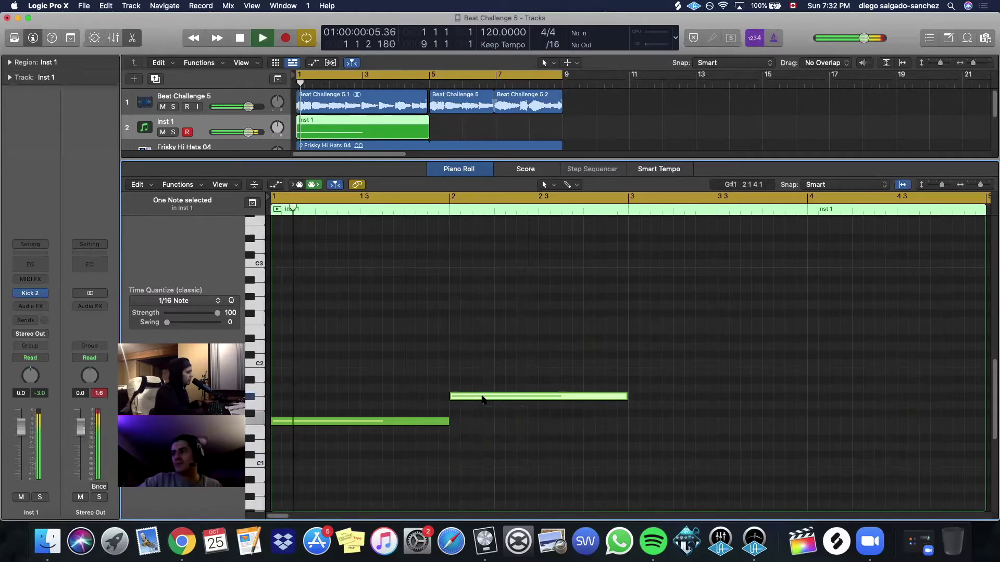
{"action": "left_click", "coordinate": [481, 397]}
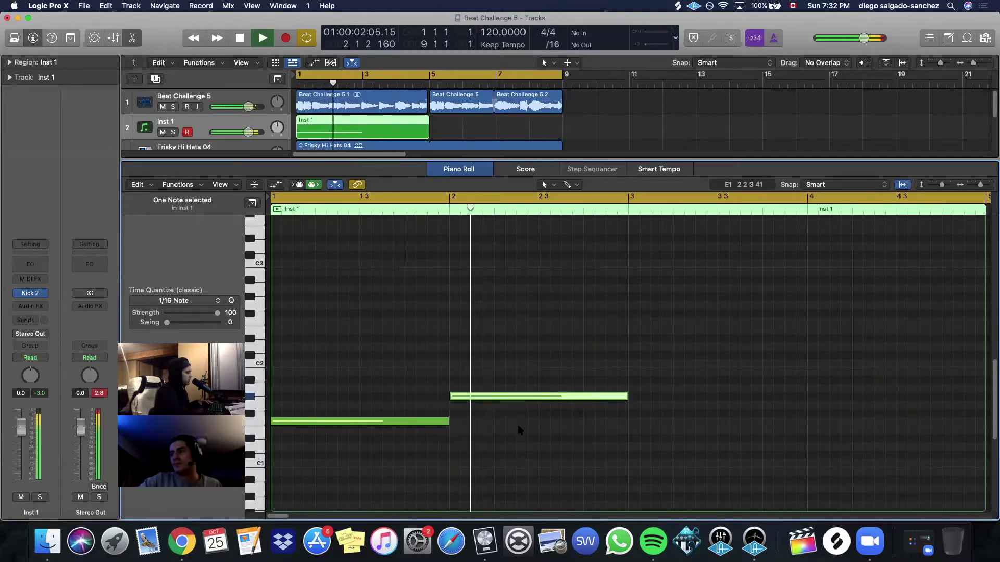
Lower the bar 2 kick note to F1 and audition the pattern.
{"action": "key", "text": "space"}
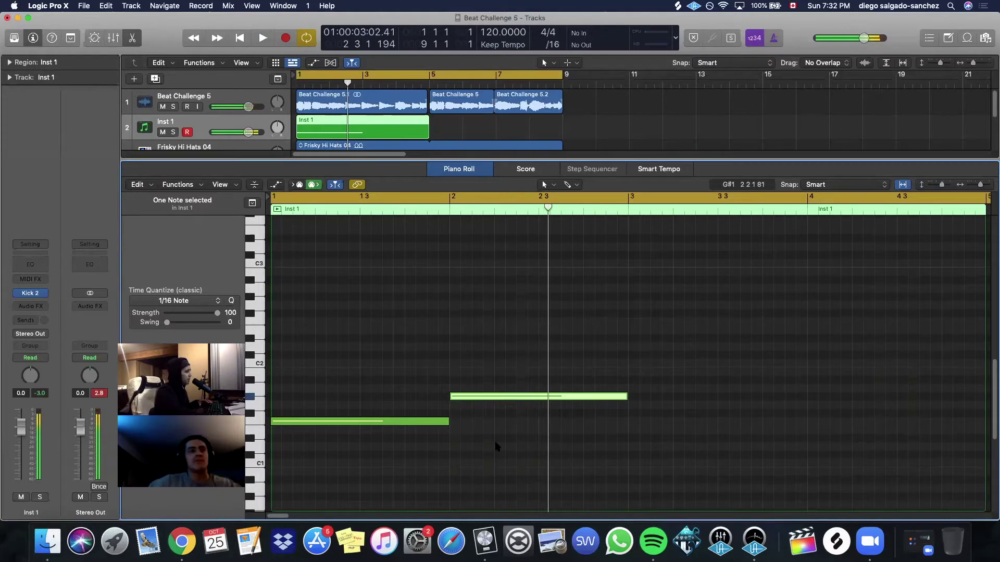
{"action": "left_click_drag", "start_coordinate": [496, 396], "coordinate": [496, 422]}
{"action": "key", "text": "space"}
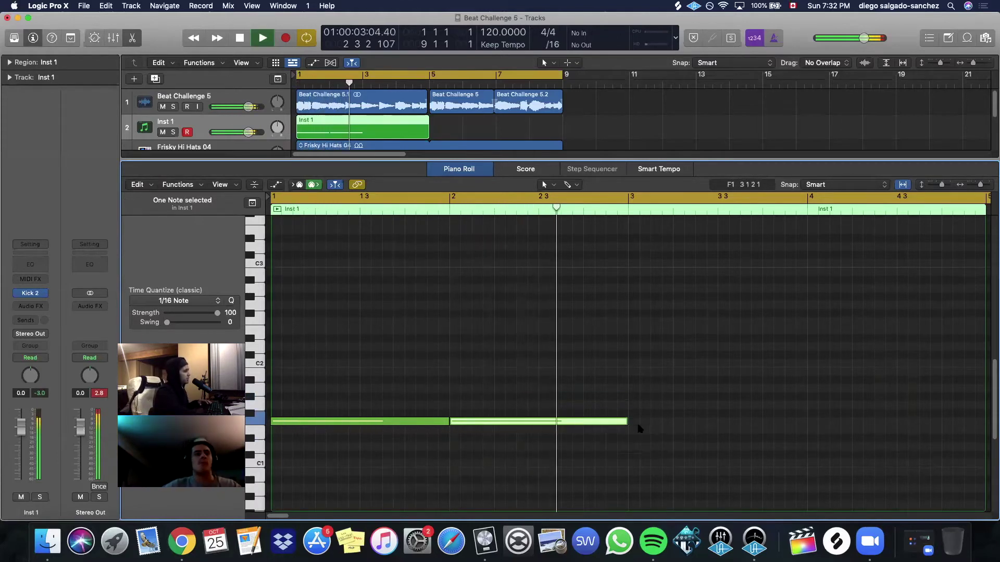
{"action": "key", "text": "space"}
Add a one-beat C2 kick note at the start of bar 3, followed by a three-beat F1 note, and audition them.
{"action": "left_click", "coordinate": [628, 371]}
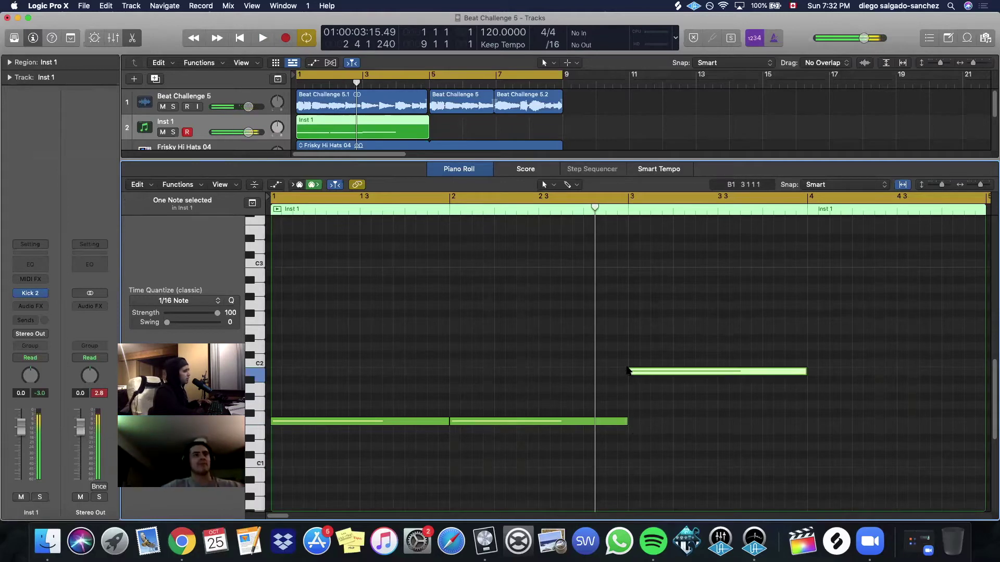
{"action": "left_click_drag", "start_coordinate": [646, 366], "coordinate": [646, 359]}
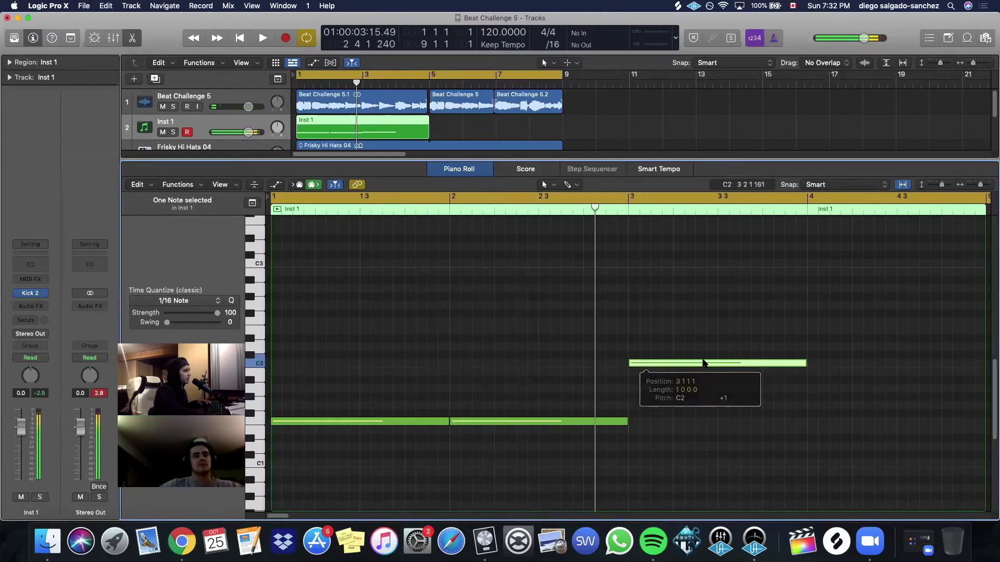
{"action": "left_click_drag", "start_coordinate": [805, 363], "coordinate": [672, 380]}
{"action": "left_click", "coordinate": [675, 421]}
{"action": "key", "text": "space"}
{"action": "left_click_drag", "start_coordinate": [715, 420], "coordinate": [805, 419]}
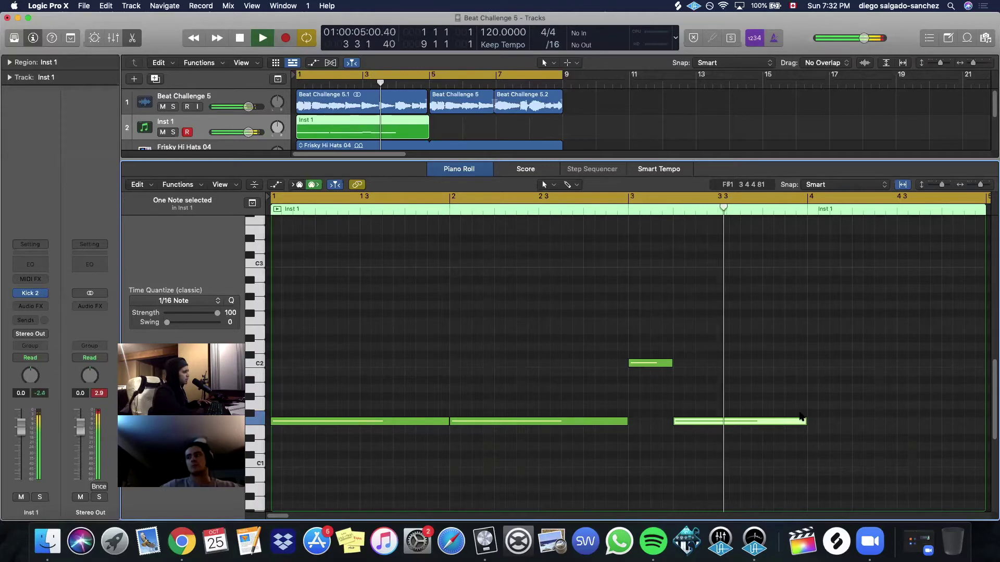
{"action": "key", "text": "space"}
Extend the C2 note to two beats, replace the bar 3 F1 note with a two-beat A#1 note, and audition the pattern.
{"action": "left_click_drag", "start_coordinate": [669, 364], "coordinate": [717, 364]}
{"action": "left_click", "coordinate": [719, 381]}
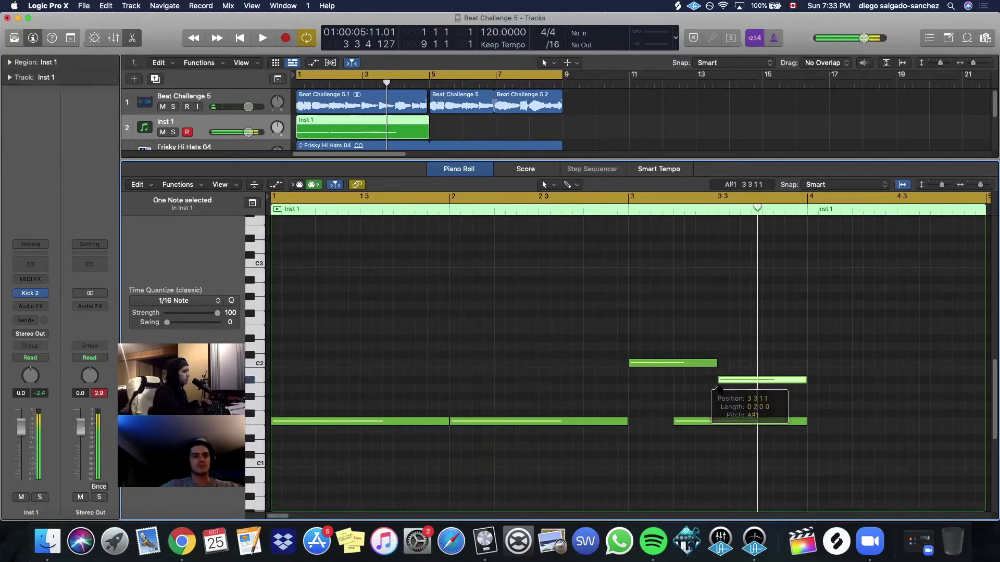
{"action": "left_click", "coordinate": [718, 422]}
{"action": "key", "text": "Delete"}
{"action": "key", "text": "space"}
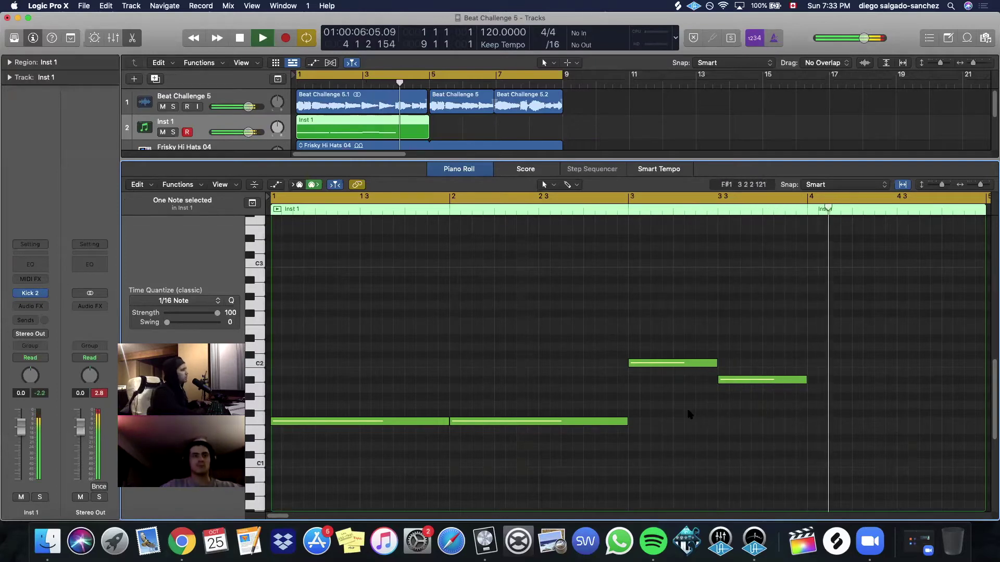
{"action": "key", "text": "space"}
Delete all the kick notes from the Inst 1 region and close the Piano Roll.
{"action": "left_click_drag", "start_coordinate": [587, 330], "coordinate": [797, 419]}
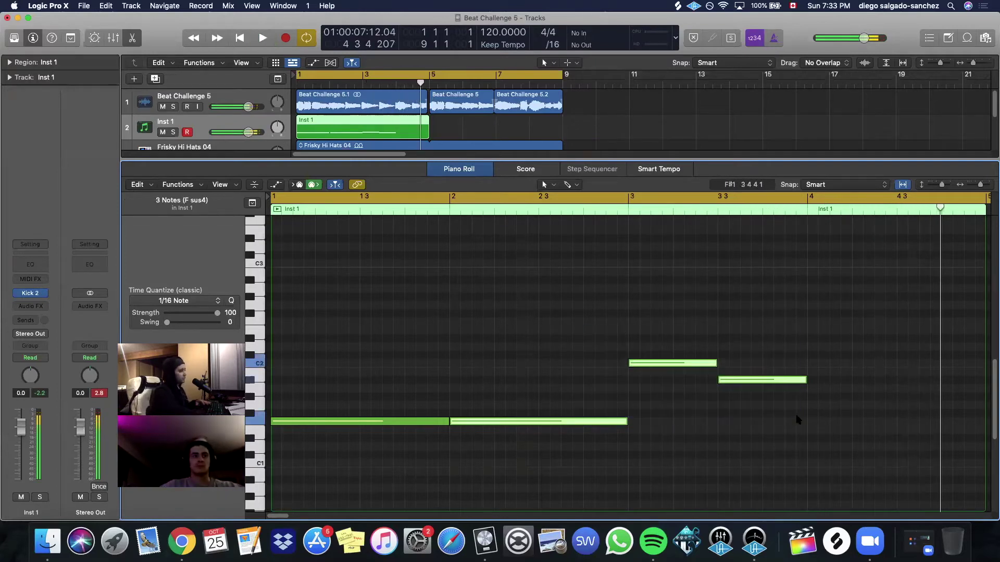
{"action": "key", "text": "Delete"}
{"action": "left_click", "coordinate": [417, 421]}
{"action": "key", "text": "Delete"}
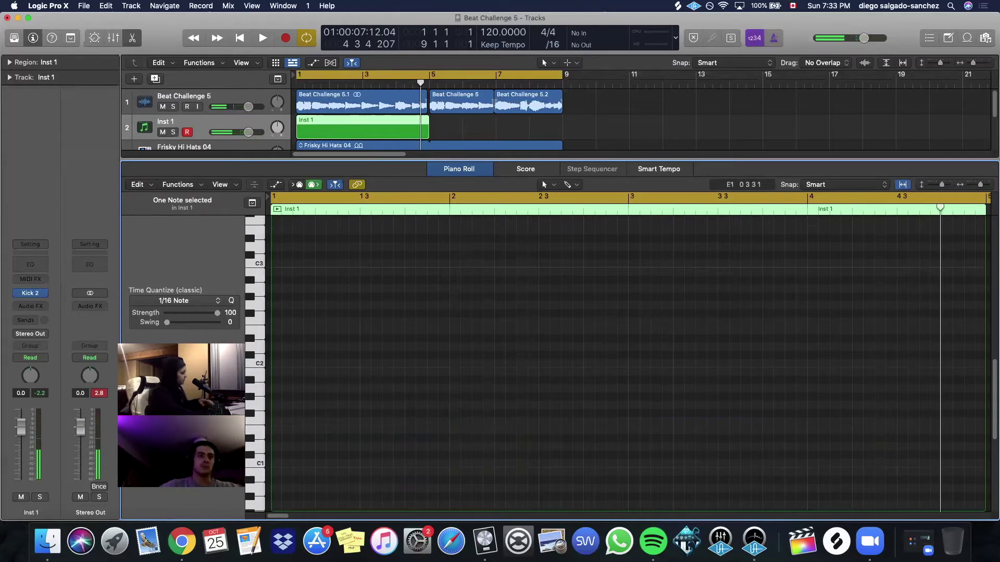
{"action": "key", "text": "x"}
{"action": "key", "text": "x"}
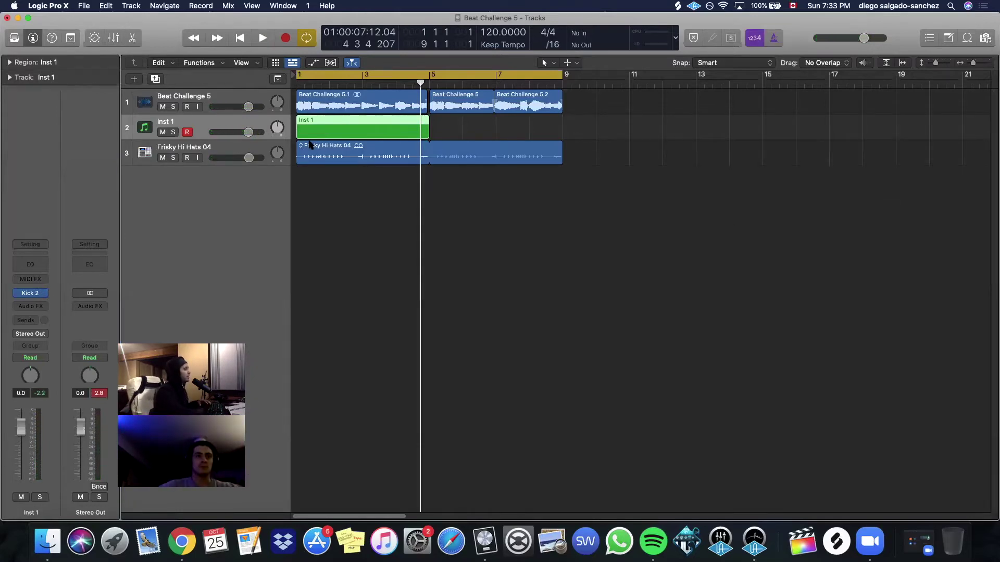
Open the loop browser, filter the hat loops by the Beats instrument category, and audition several, including Frisky Hi Hats 04.
{"action": "left_click", "coordinate": [966, 39]}
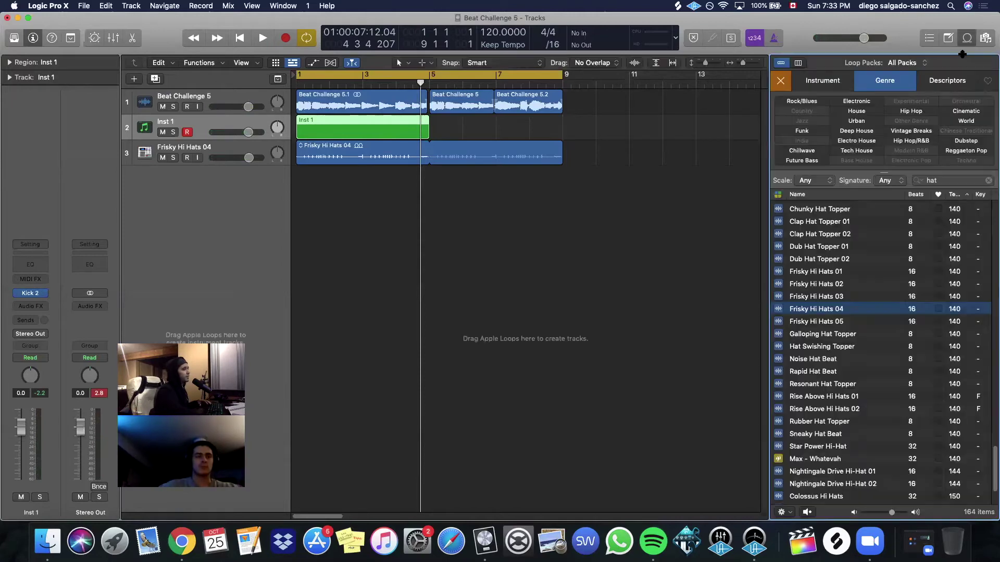
{"action": "left_click", "coordinate": [816, 82]}
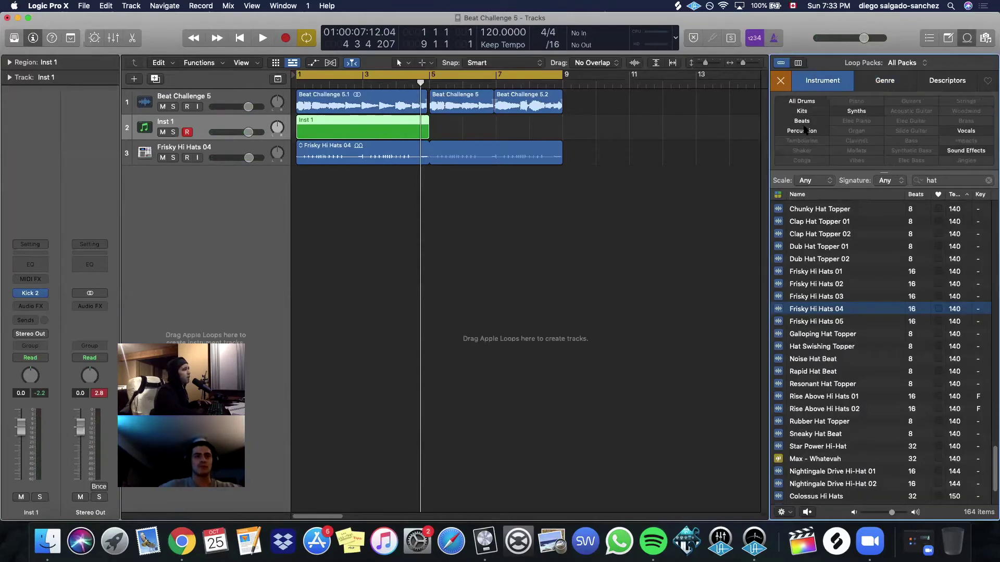
{"action": "left_click", "coordinate": [802, 121]}
{"action": "left_click", "coordinate": [804, 323]}
{"action": "scroll", "coordinate": [817, 302], "scroll_direction": "up", "scroll_amount": 3}
{"action": "left_click", "coordinate": [816, 300]}
{"action": "scroll", "coordinate": [815, 301], "scroll_direction": "up", "scroll_amount": 3}
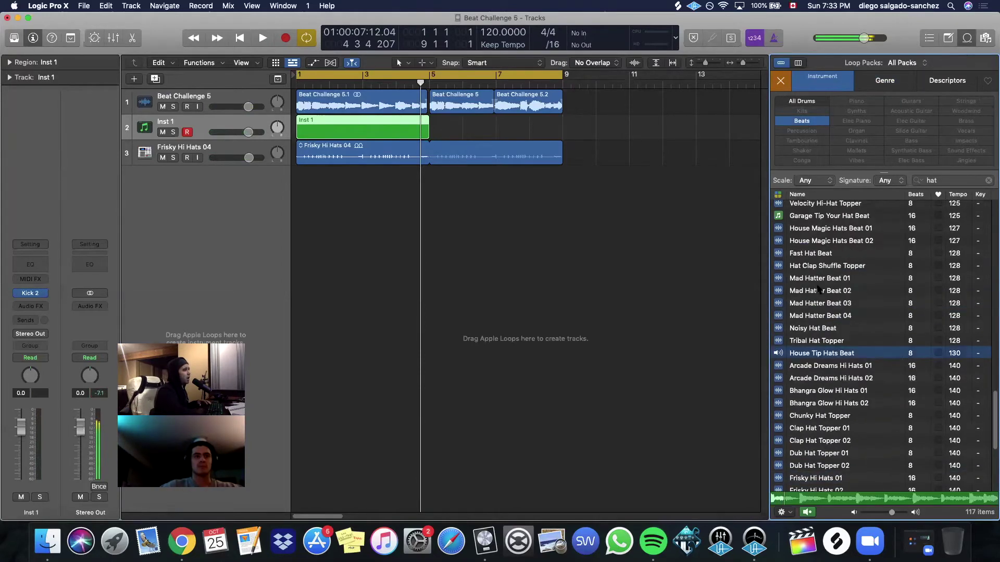
{"action": "left_click", "coordinate": [819, 279]}
{"action": "left_click", "coordinate": [824, 307]}
{"action": "scroll", "coordinate": [838, 333], "scroll_direction": "down", "scroll_amount": 5}
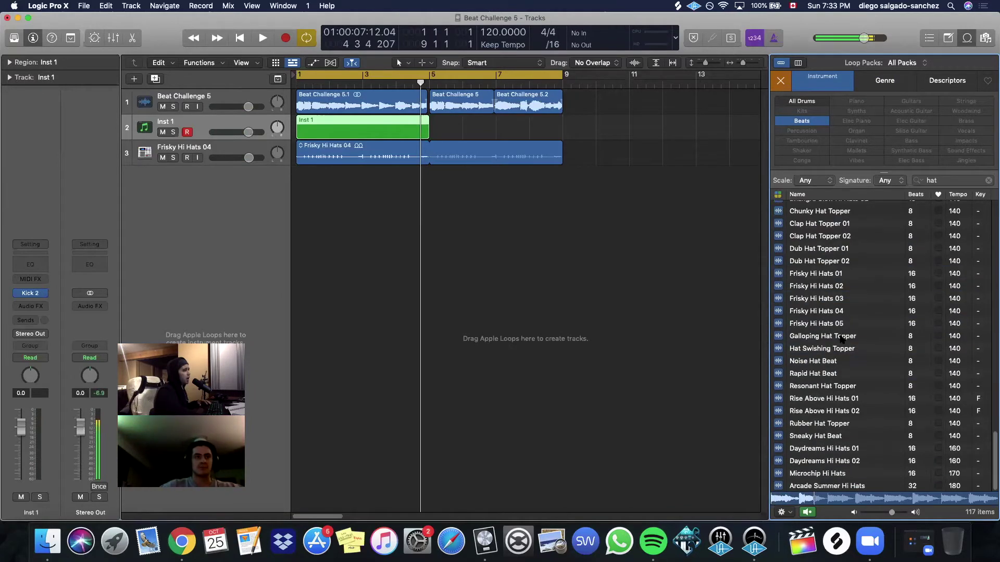
{"action": "left_click", "coordinate": [807, 399]}
{"action": "left_click", "coordinate": [824, 310]}
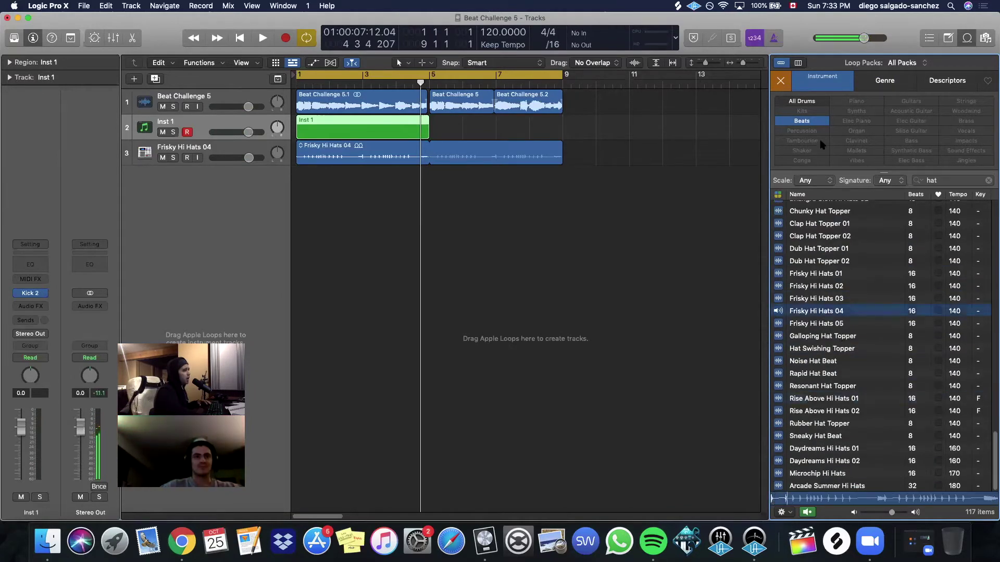
Clear the hat search and audition beat loops around the Frisky series, ending with Frisky Beat 01.
{"action": "left_click", "coordinate": [986, 181]}
{"action": "left_click", "coordinate": [820, 336]}
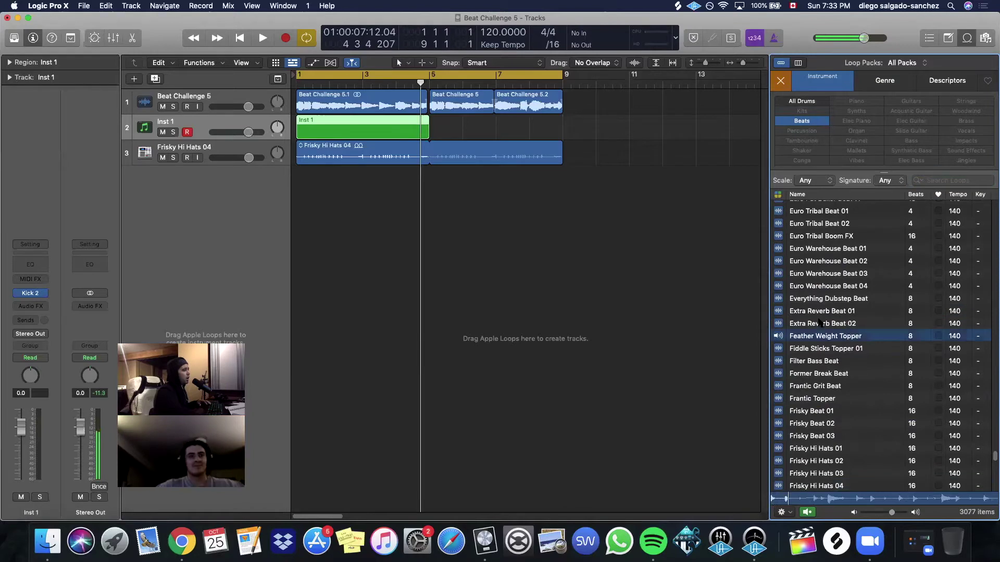
{"action": "scroll", "coordinate": [804, 411], "scroll_direction": "down", "scroll_amount": 1}
{"action": "left_click", "coordinate": [804, 411]}
{"action": "scroll", "coordinate": [803, 411], "scroll_direction": "down", "scroll_amount": 4}
{"action": "left_click", "coordinate": [810, 419]}
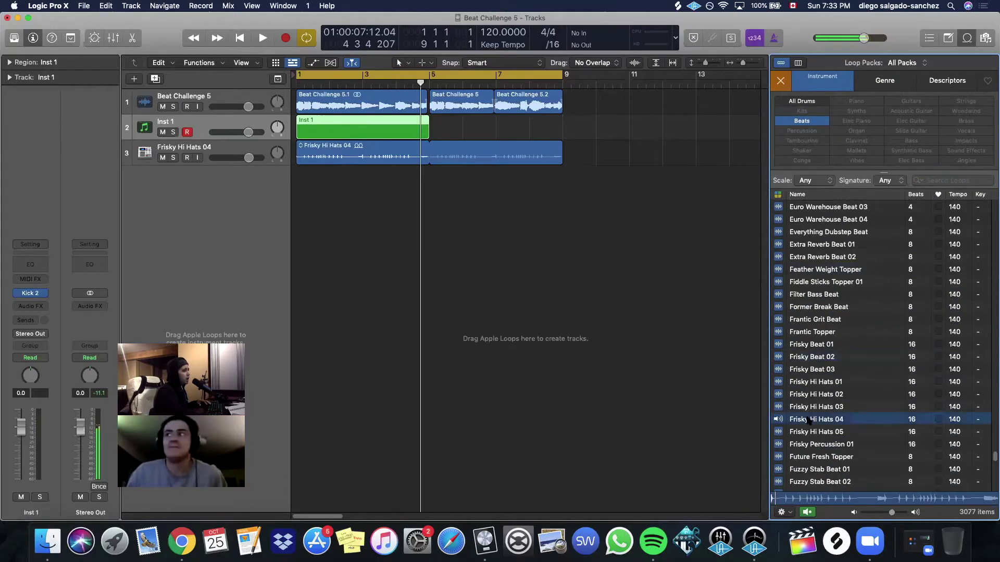
{"action": "left_click", "coordinate": [813, 343]}
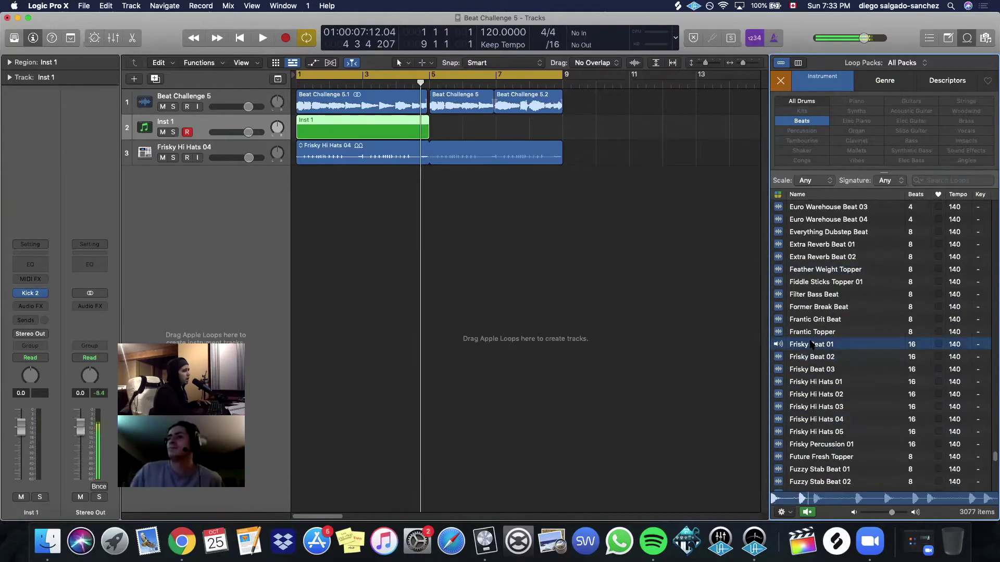
Add the Frisky Beat 01 loop on a new track at bar 1, repeat it up to bar 9, and close the loop browser.
{"action": "left_click_drag", "start_coordinate": [812, 343], "coordinate": [294, 223]}
{"action": "key", "text": "space"}
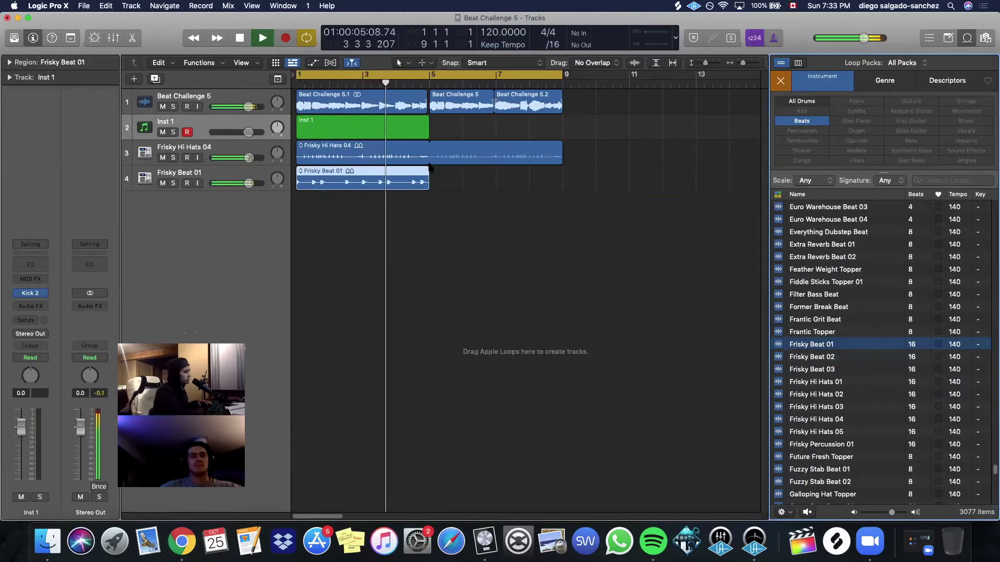
{"action": "left_click_drag", "start_coordinate": [428, 176], "coordinate": [555, 199]}
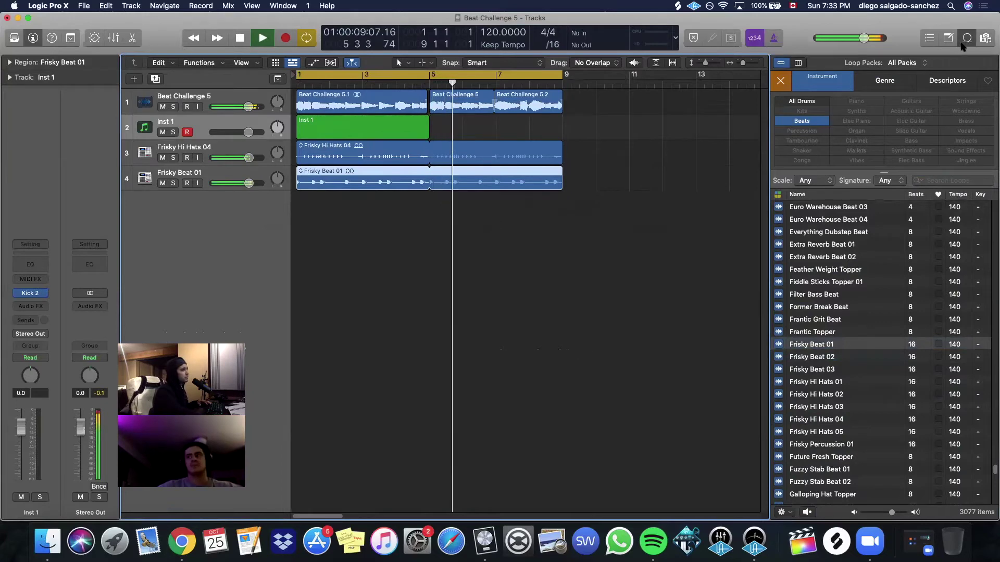
{"action": "key", "text": "o"}
Save the project and stop playback.
{"action": "left_click", "coordinate": [84, 6]}
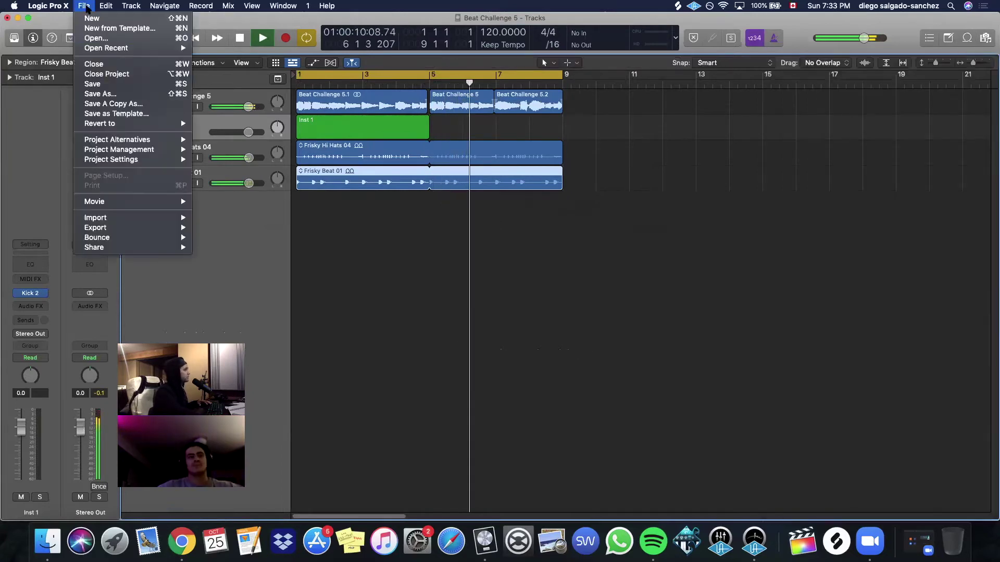
{"action": "left_click", "coordinate": [94, 84]}
{"action": "key", "text": "space"}
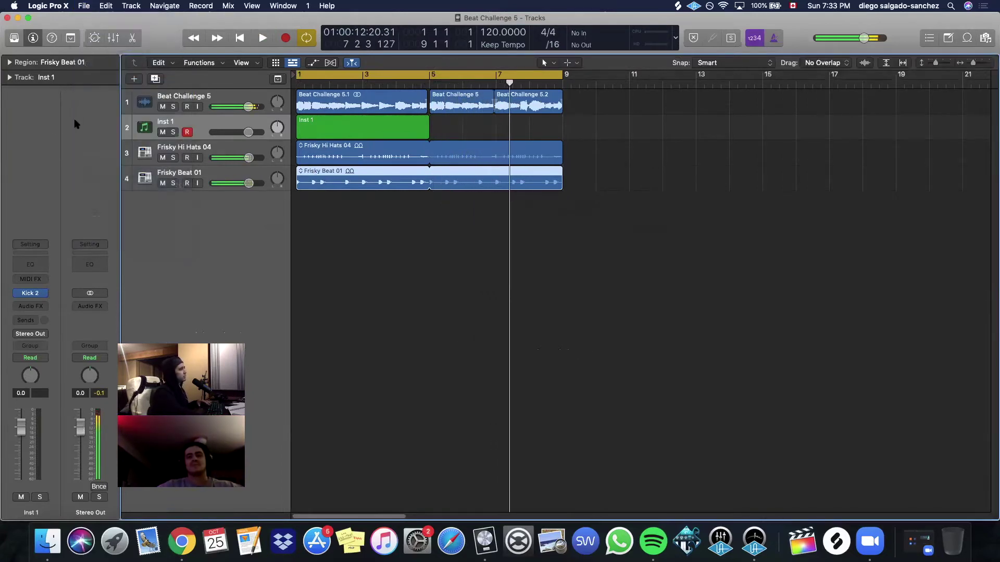
Insert the Xfer Records DJMFilter plug-in on the Beat Challenge 5 track.
{"action": "left_click", "coordinate": [170, 106]}
{"action": "left_click", "coordinate": [31, 306]}
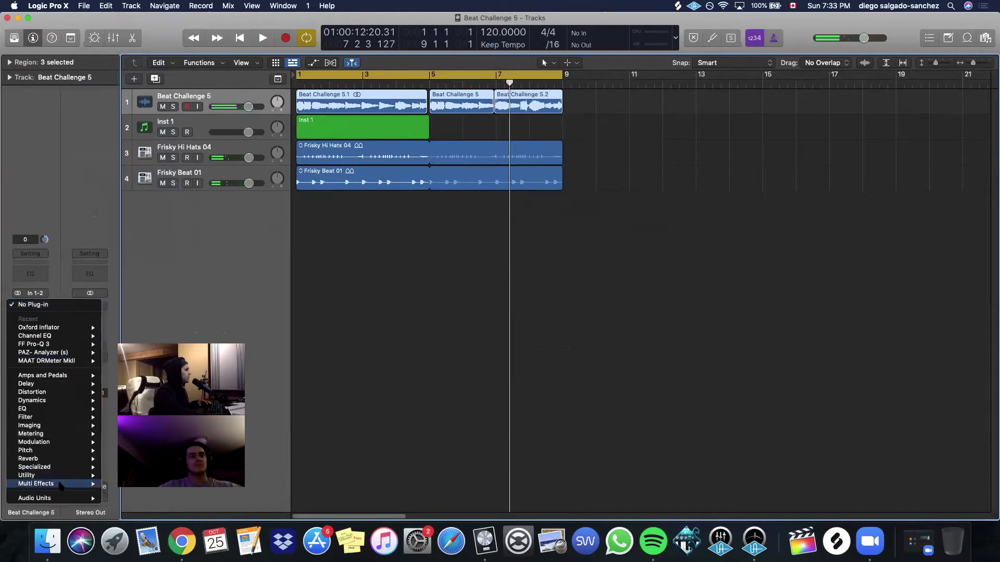
{"action": "mouse_move", "coordinate": [52, 499]}
{"action": "mouse_move", "coordinate": [135, 513]}
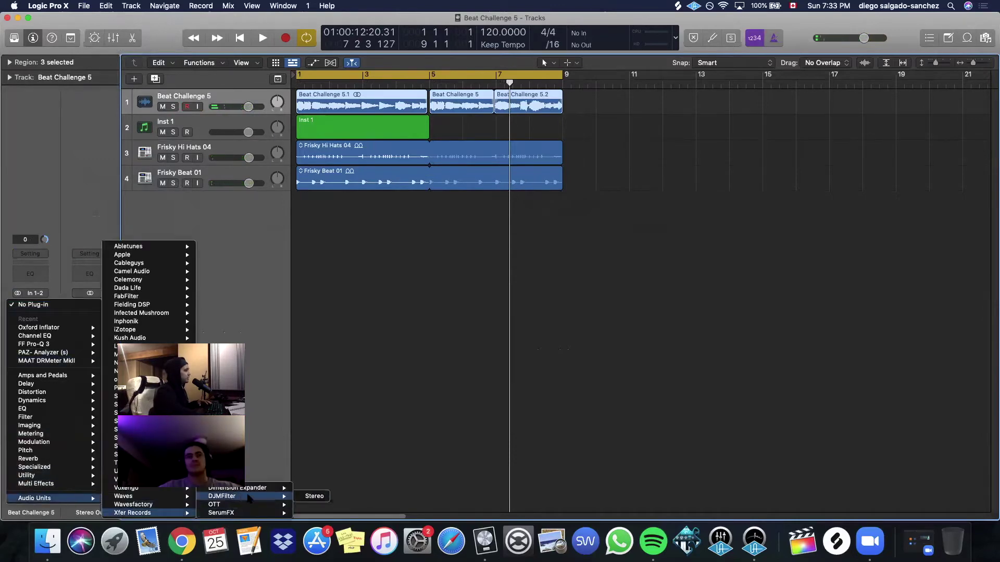
{"action": "left_click", "coordinate": [224, 496]}
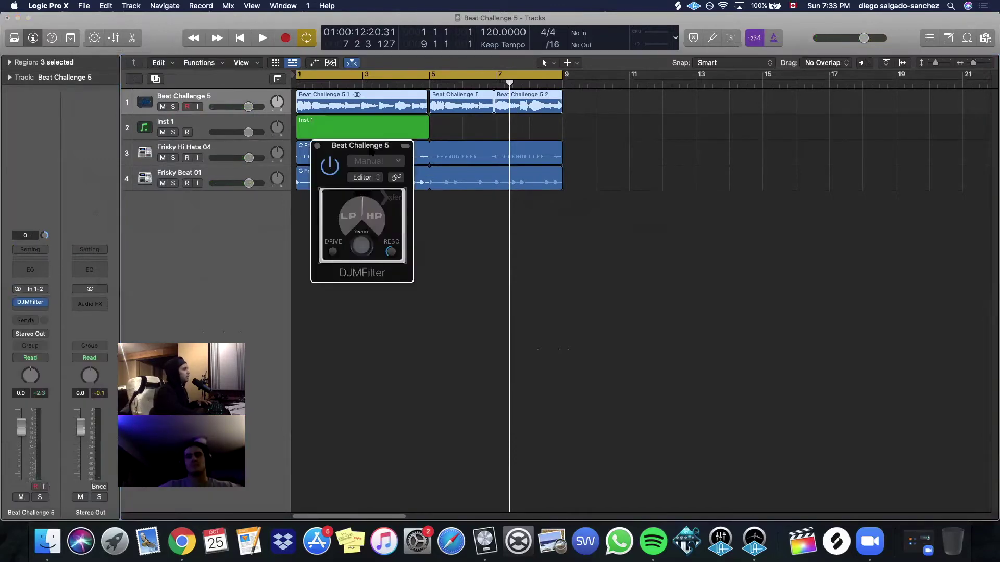
Turn the DJMFilter to low-pass at about 549 during playback, then stop and close the plug-in window.
{"action": "left_click_drag", "start_coordinate": [372, 151], "coordinate": [458, 248]}
{"action": "key", "text": "space"}
{"action": "left_click_drag", "start_coordinate": [447, 342], "coordinate": [432, 315]}
{"action": "key", "text": "space"}
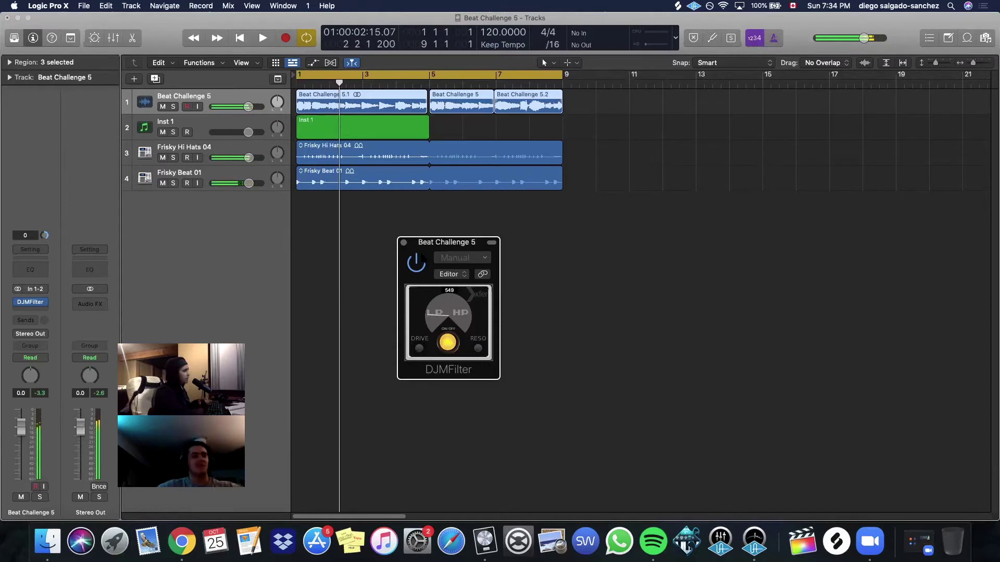
{"action": "left_click", "coordinate": [403, 243]}
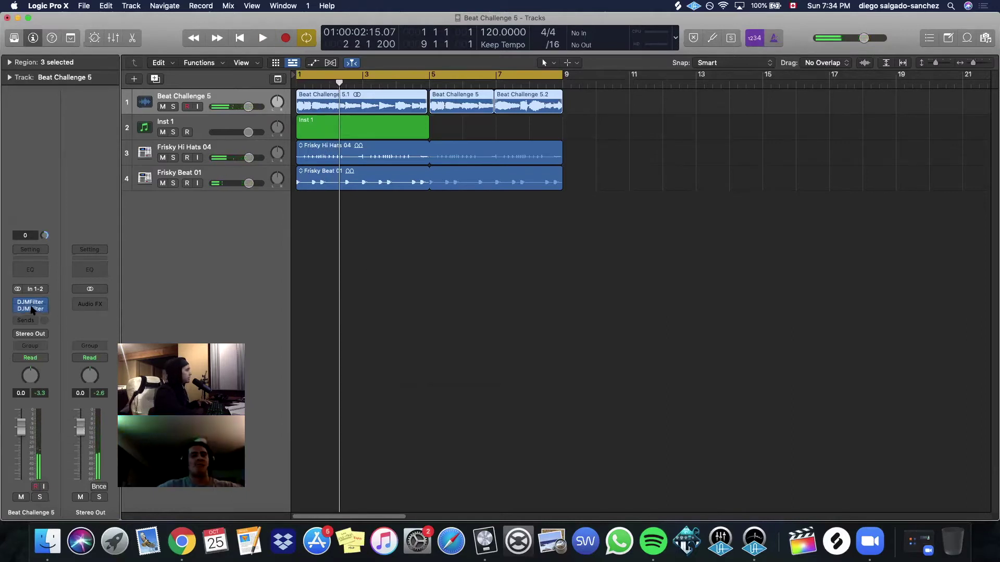
Insert Delay Designer ahead of the DJMFilter on the Beat Challenge 5 track.
{"action": "left_click", "coordinate": [31, 284]}
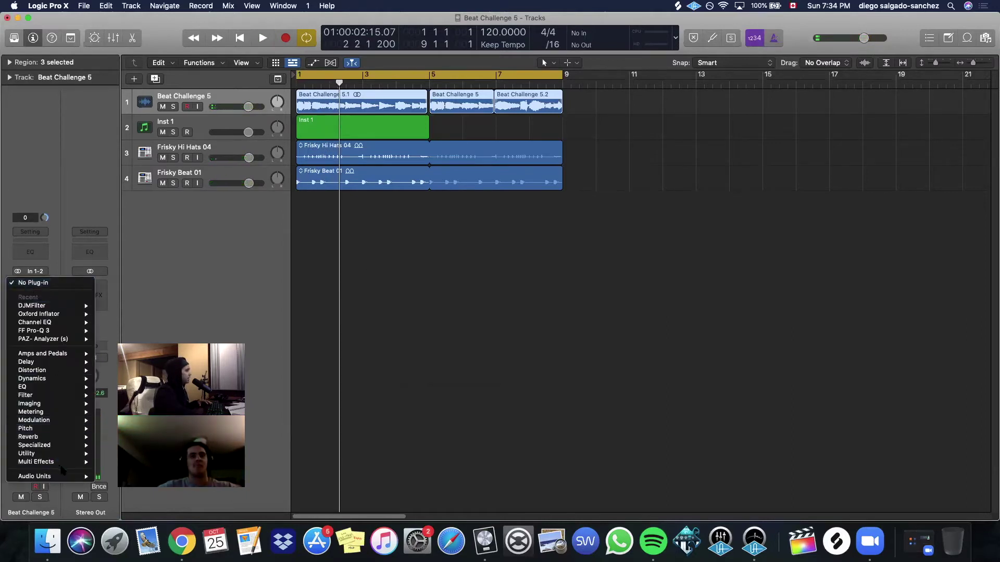
{"action": "mouse_move", "coordinate": [84, 364]}
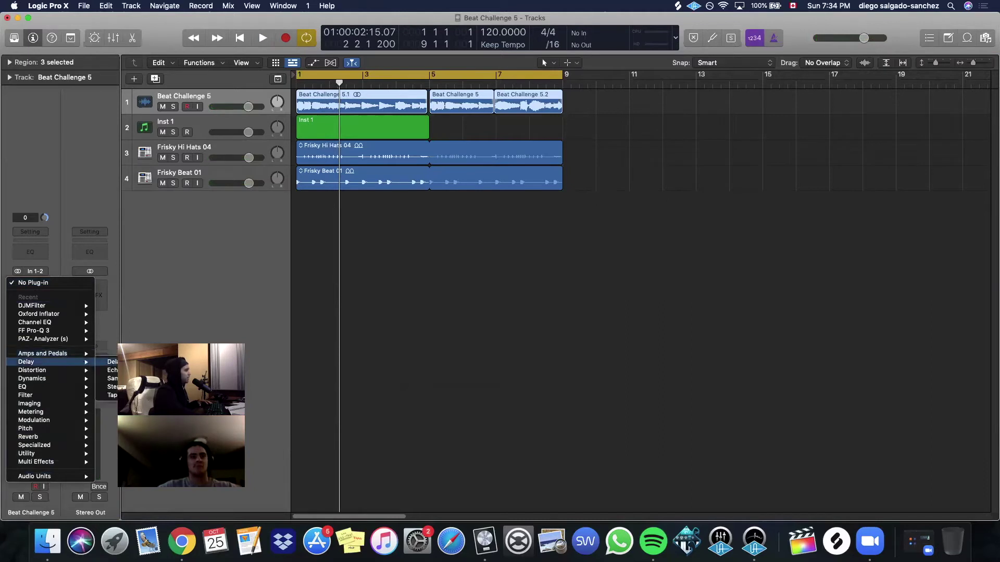
{"action": "key", "text": "Right"}
{"action": "key", "text": "Return"}
Load the 1\4 Dotted Delay preset during playback, raise the dry mix level to full, and reduce the wet level.
{"action": "key", "text": "space"}
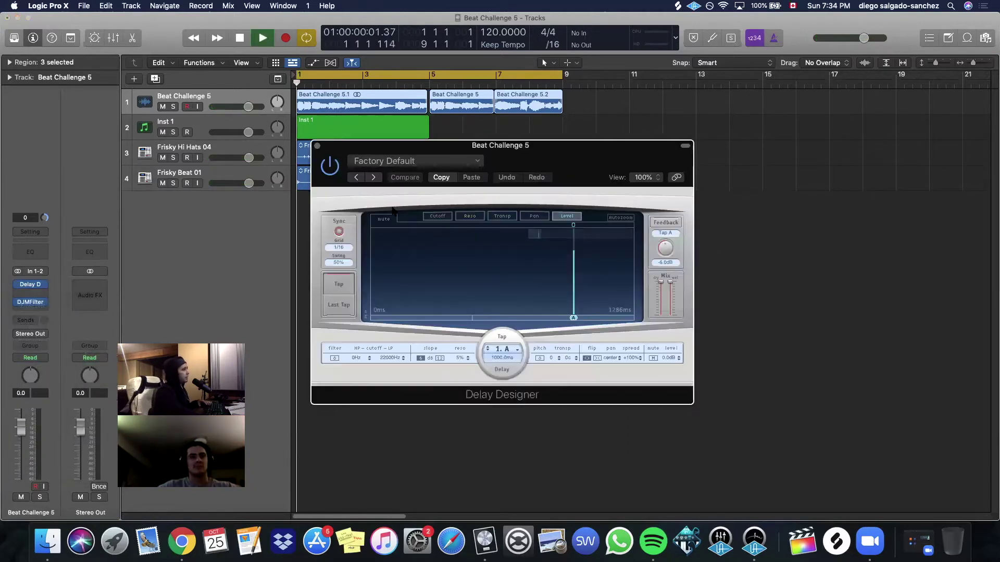
{"action": "left_click", "coordinate": [373, 177]}
{"action": "left_click", "coordinate": [374, 178]}
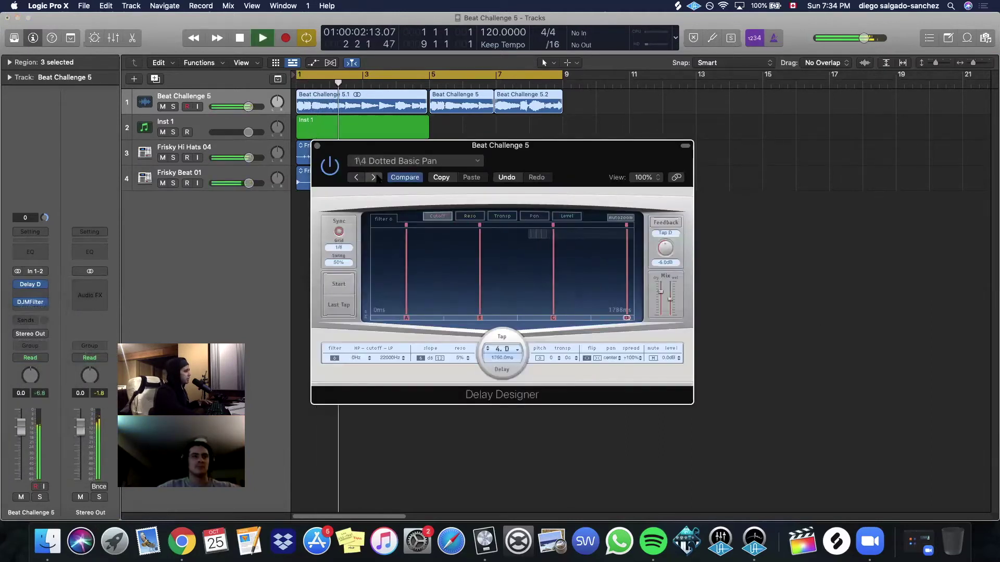
{"action": "left_click", "coordinate": [378, 179]}
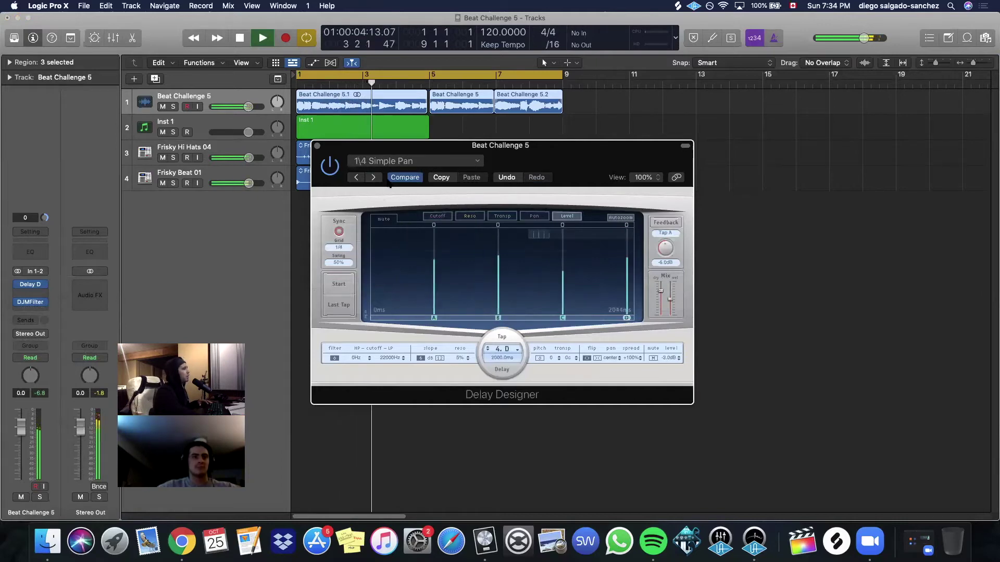
{"action": "left_click", "coordinate": [356, 180]}
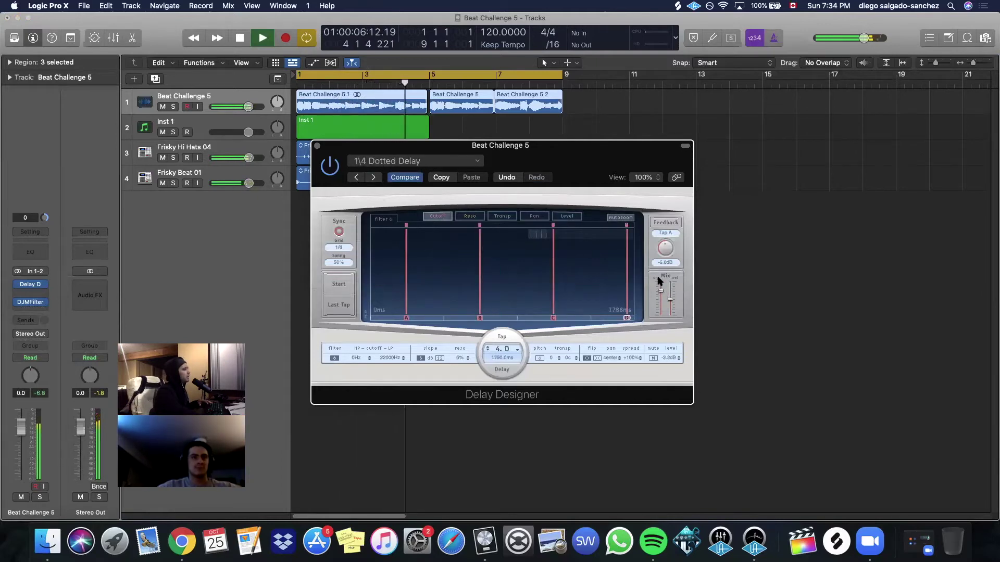
{"action": "left_click_drag", "start_coordinate": [671, 315], "coordinate": [673, 308]}
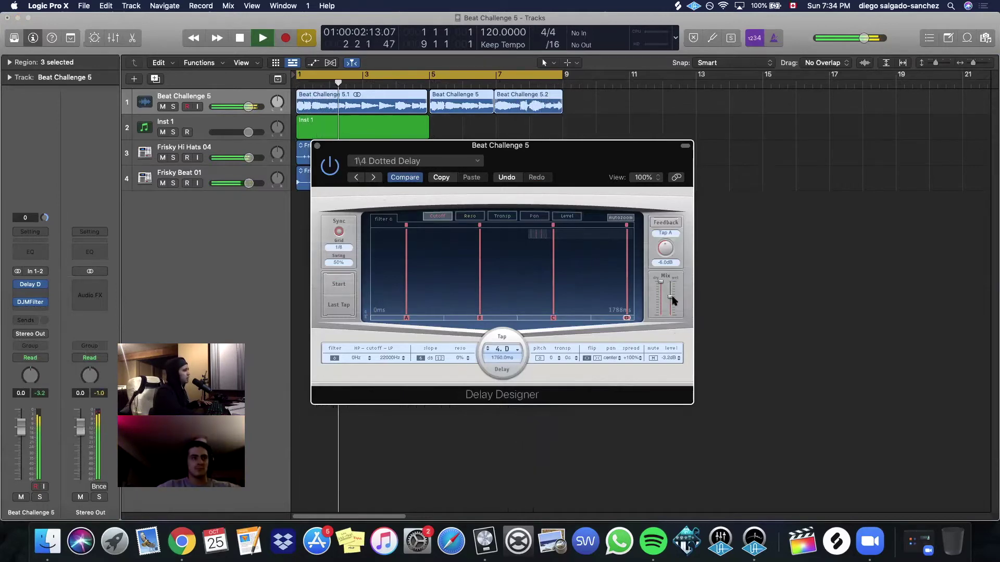
{"action": "left_click_drag", "start_coordinate": [672, 299], "coordinate": [672, 338]}
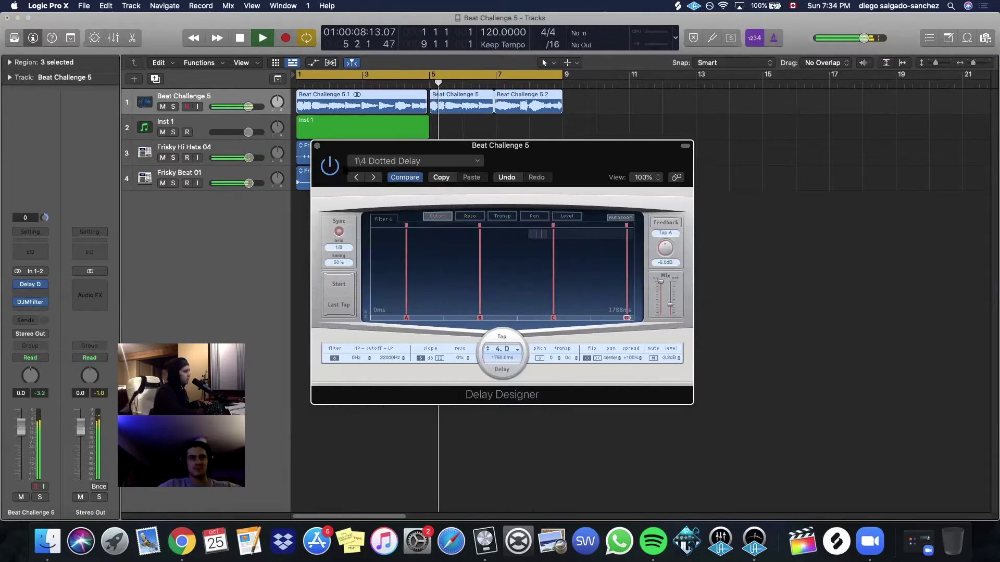
Close the Delay Designer window, stop playback, and insert the Native Instruments Driver between Delay Designer and DJMFilter on the Beat Challenge 5 track.
{"action": "left_click", "coordinate": [317, 146]}
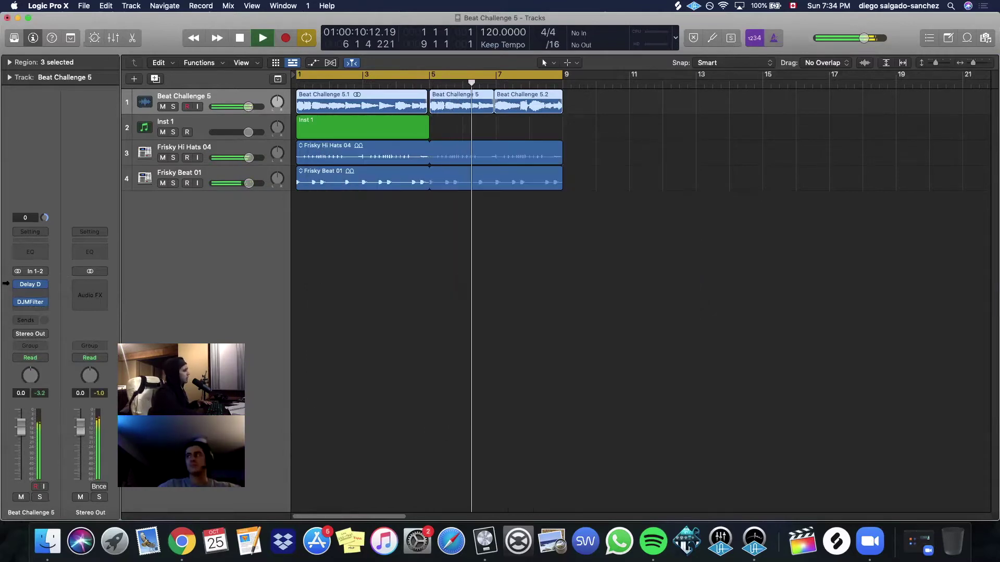
{"action": "key", "text": "space"}
{"action": "left_click", "coordinate": [42, 284]}
{"action": "mouse_move", "coordinate": [79, 486]}
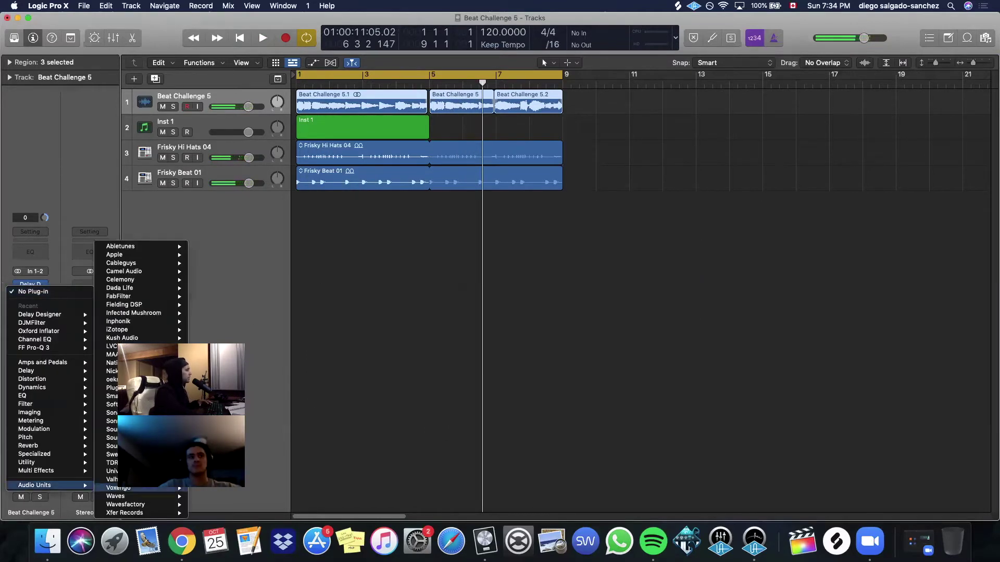
{"action": "mouse_move", "coordinate": [156, 363]}
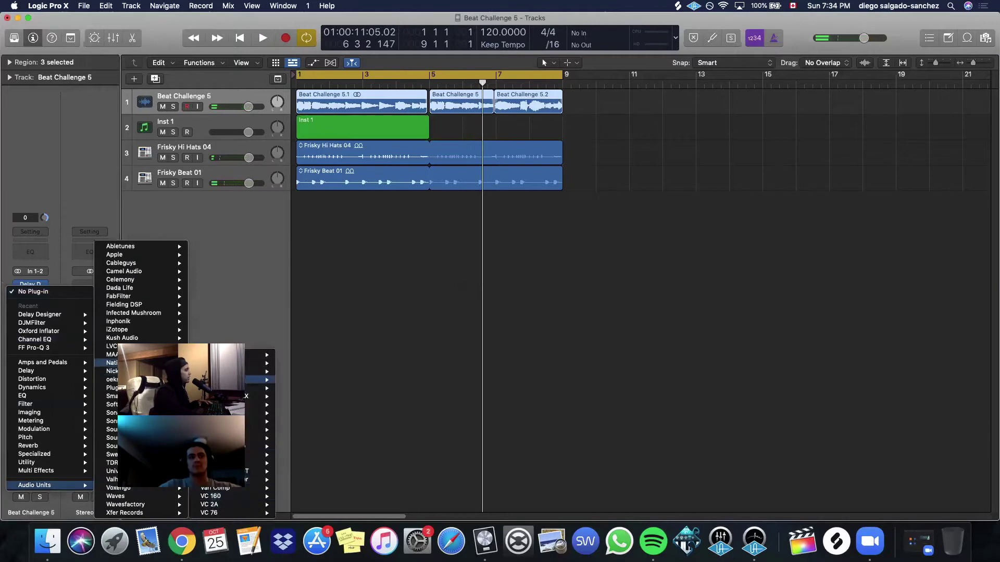
{"action": "left_click", "coordinate": [297, 363]}
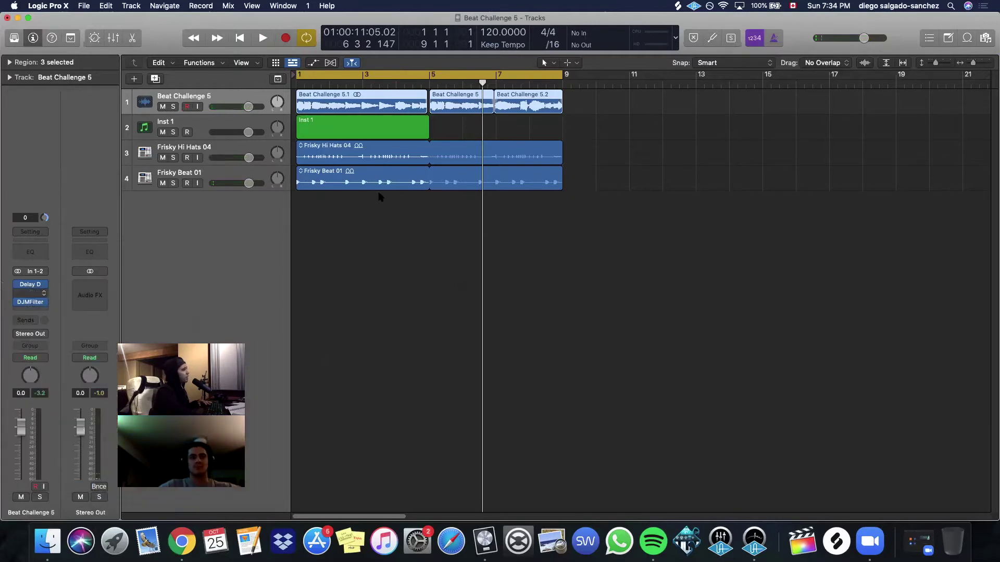
Audition the Driver presets one after another during playback and load Shiver.
{"action": "key", "text": "space"}
{"action": "left_click", "coordinate": [373, 178]}
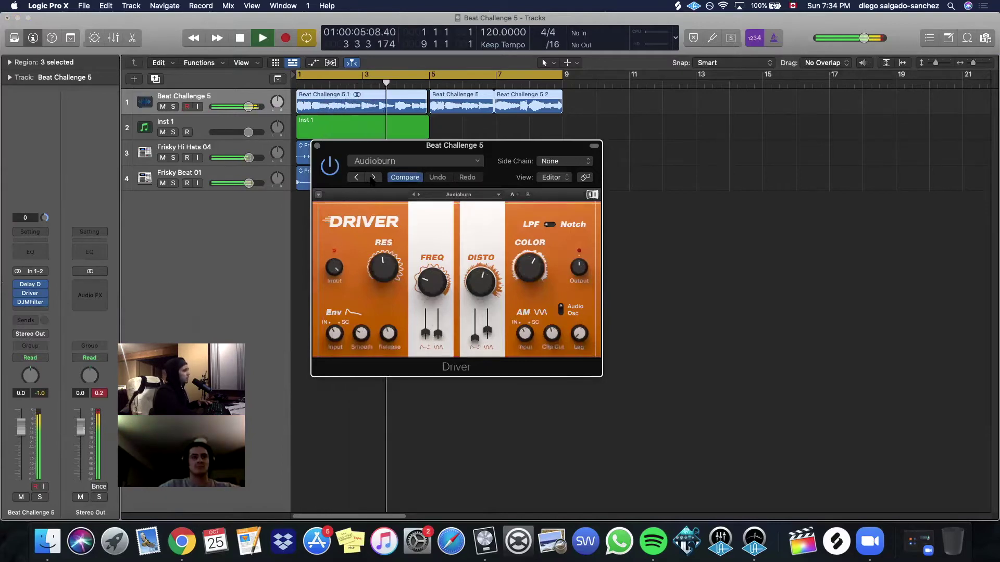
{"action": "left_click", "coordinate": [373, 177]}
{"action": "left_click", "coordinate": [373, 177]}
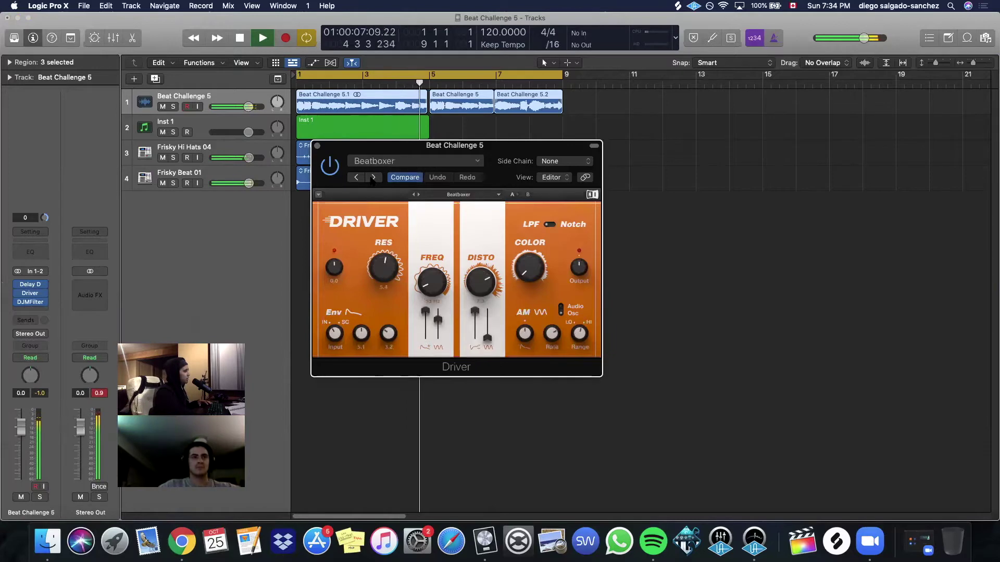
{"action": "left_click", "coordinate": [373, 177]}
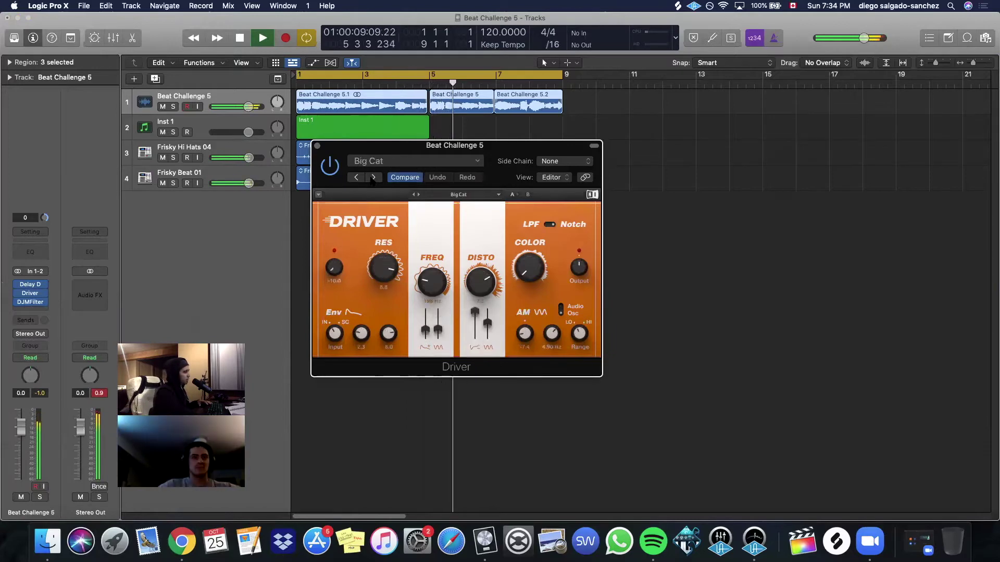
{"action": "left_click", "coordinate": [373, 177]}
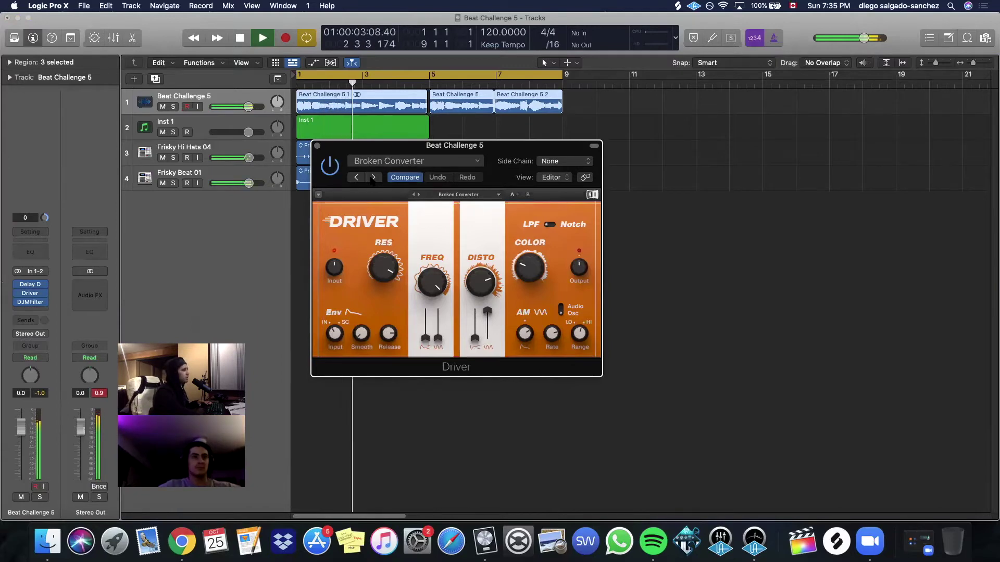
{"action": "left_click", "coordinate": [373, 178]}
{"action": "left_click", "coordinate": [373, 177]}
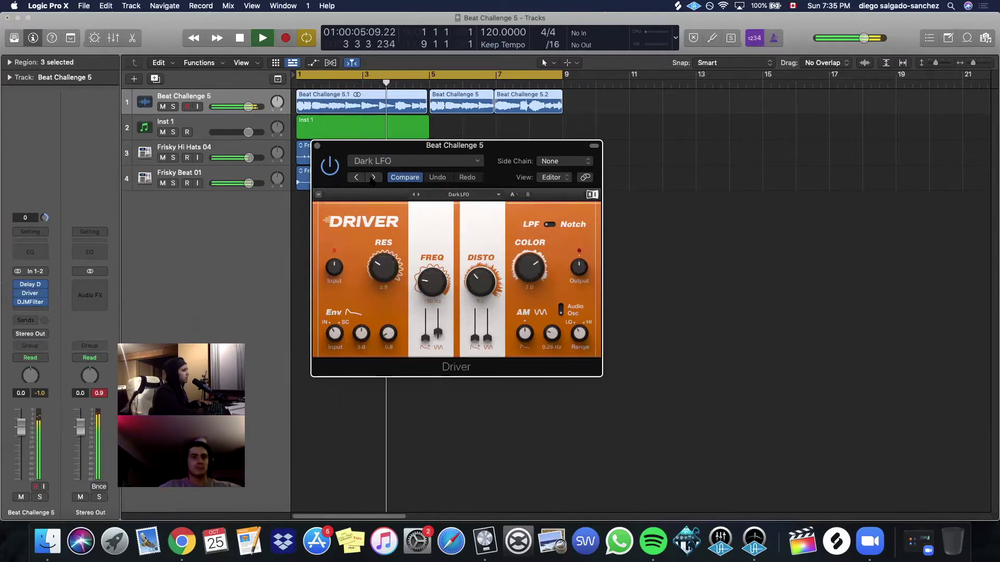
{"action": "left_click", "coordinate": [372, 178]}
{"action": "left_click", "coordinate": [373, 178]}
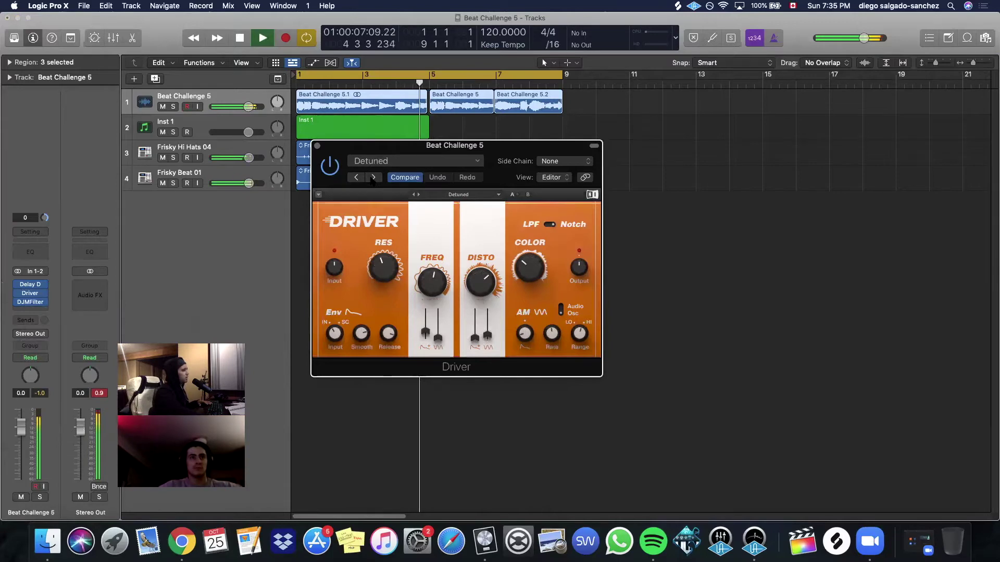
{"action": "left_click", "coordinate": [373, 177]}
{"action": "left_click", "coordinate": [372, 177]}
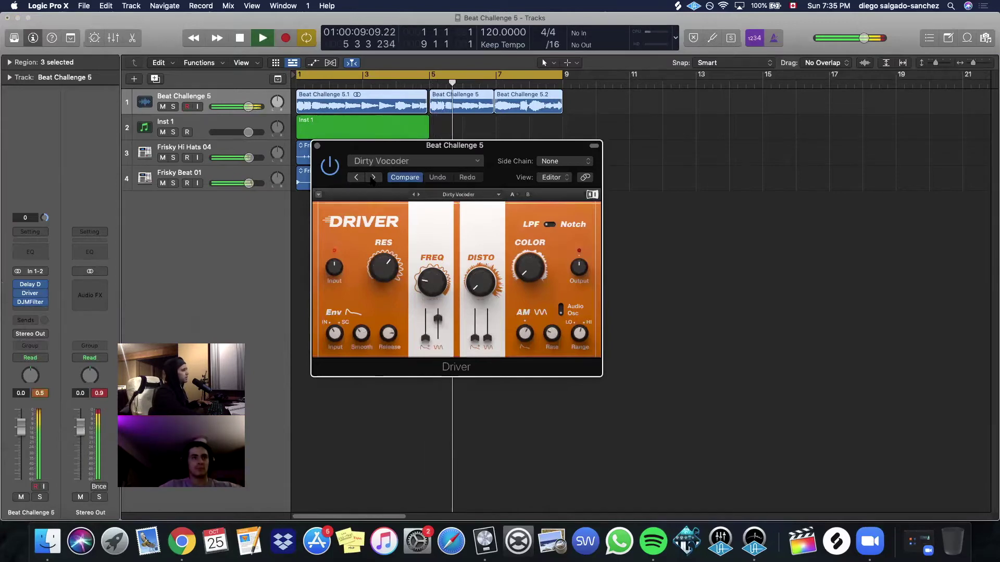
{"action": "left_click", "coordinate": [373, 178]}
{"action": "left_click", "coordinate": [373, 177]}
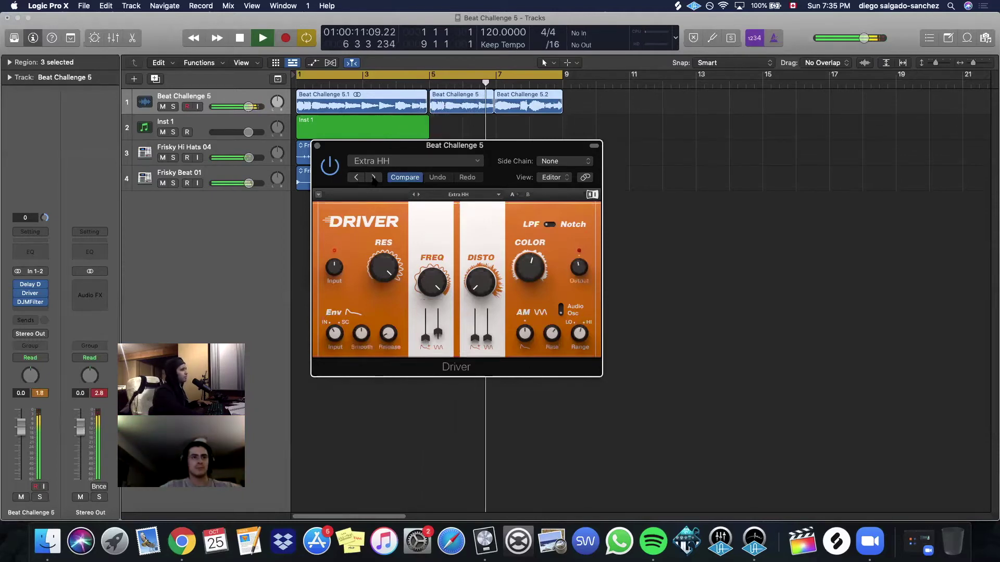
{"action": "left_click", "coordinate": [373, 177]}
{"action": "left_click", "coordinate": [374, 177]}
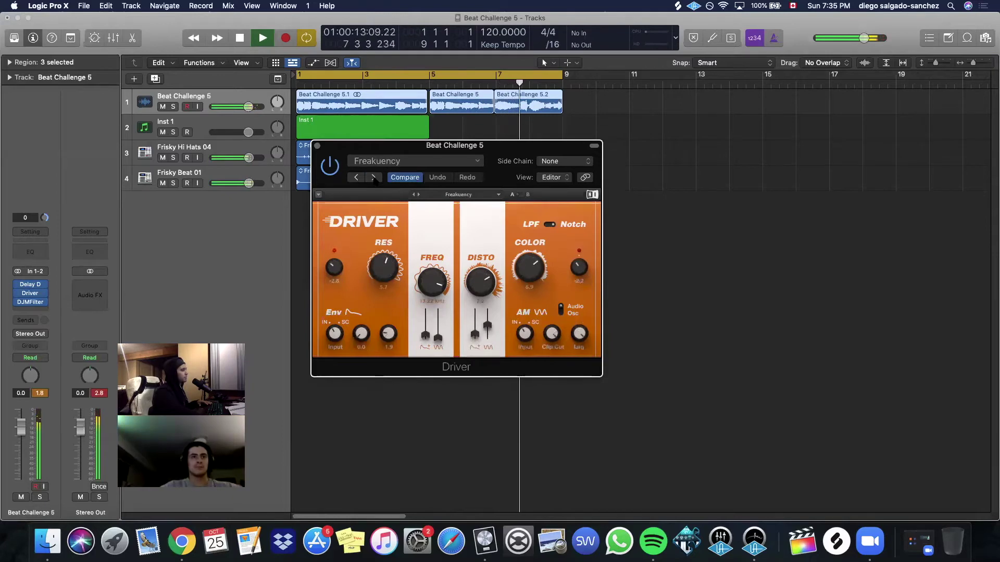
{"action": "left_click", "coordinate": [374, 177]}
{"action": "left_click", "coordinate": [374, 177]}
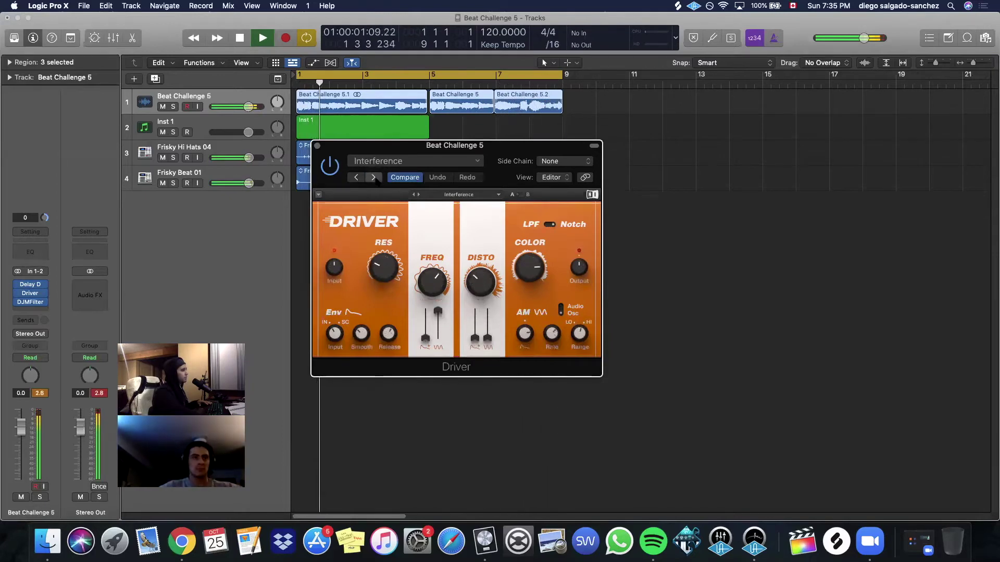
{"action": "left_click", "coordinate": [373, 177]}
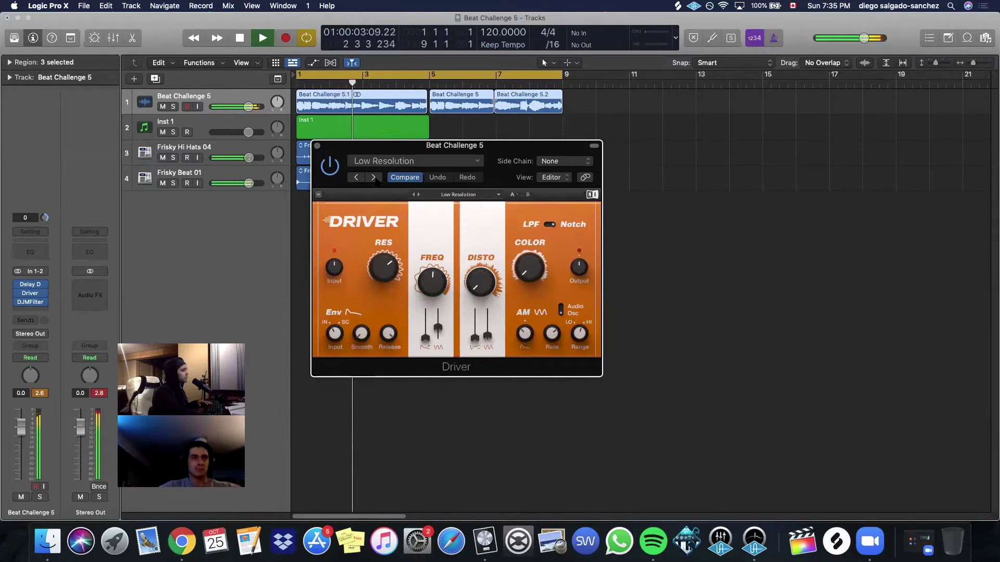
{"action": "left_click", "coordinate": [373, 177]}
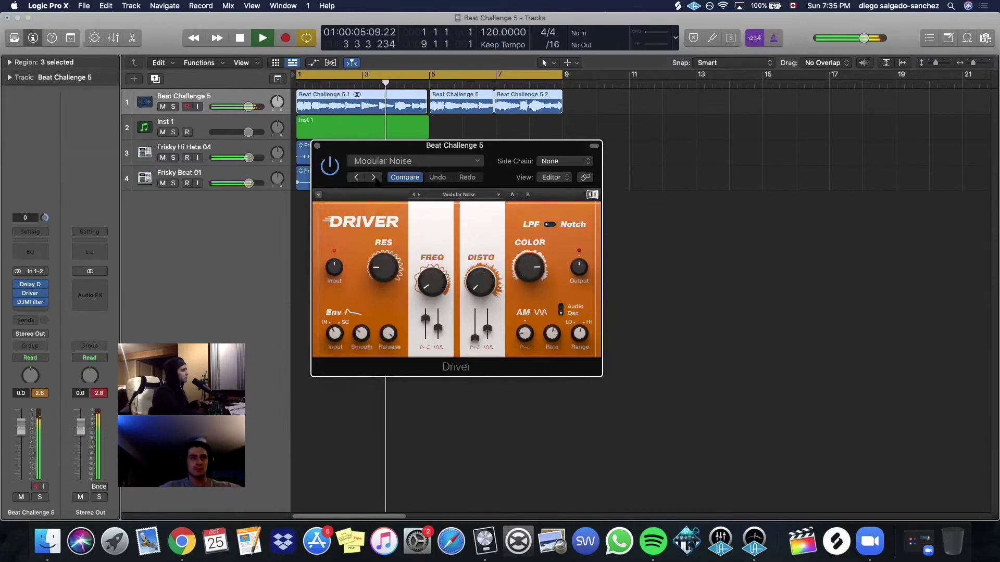
{"action": "left_click", "coordinate": [373, 177]}
{"action": "left_click", "coordinate": [373, 177]}
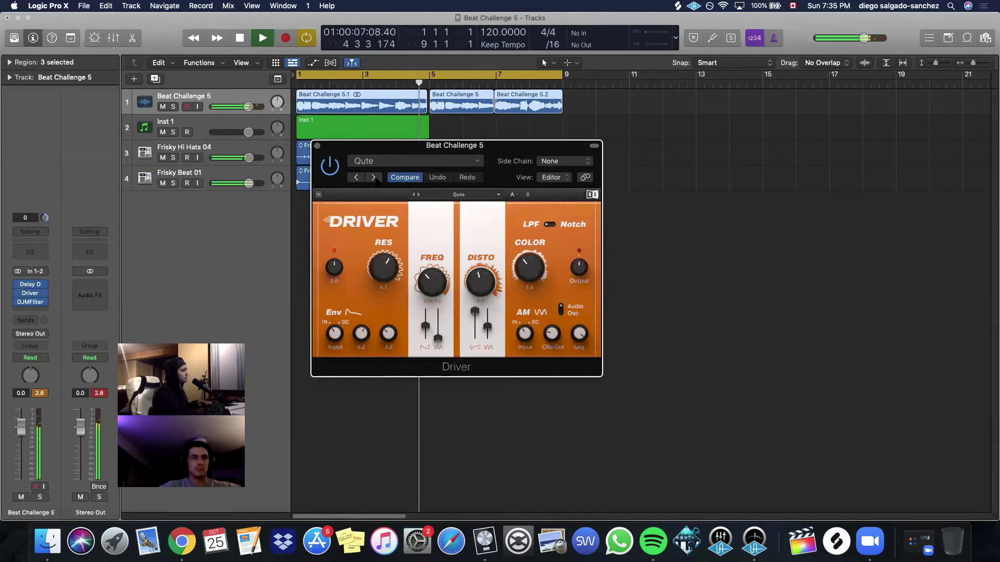
{"action": "left_click", "coordinate": [373, 177]}
{"action": "left_click", "coordinate": [374, 178]}
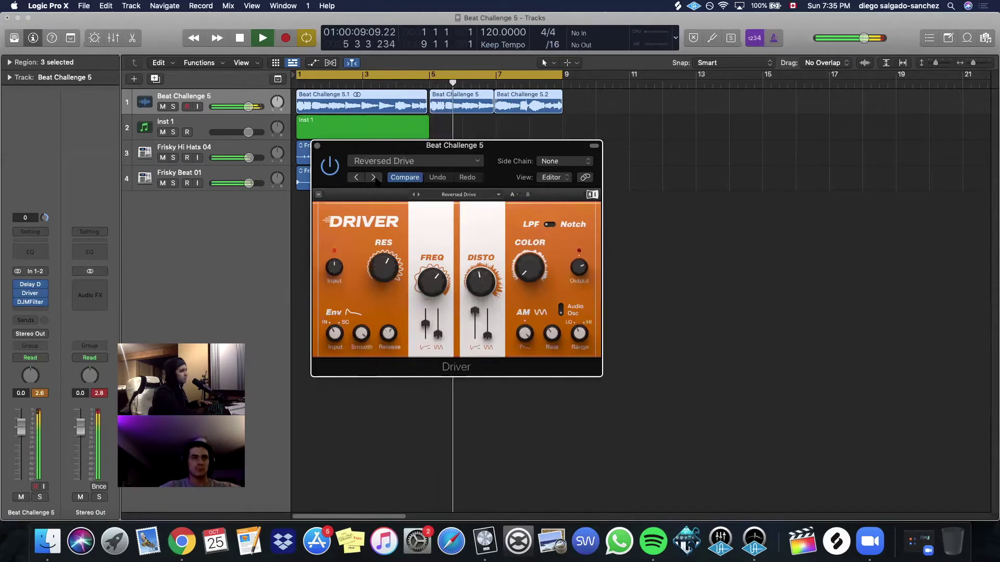
{"action": "left_click", "coordinate": [357, 177]}
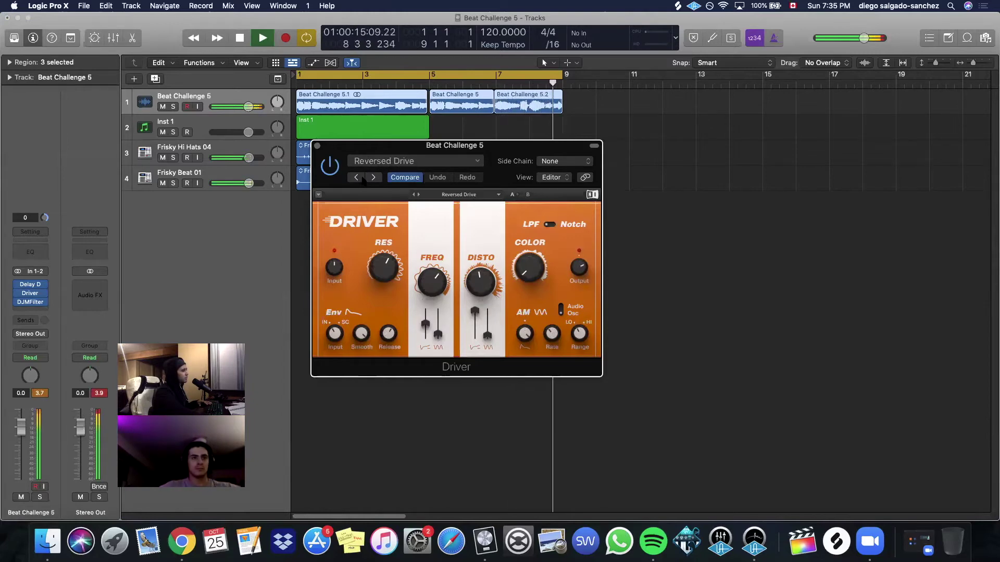
{"action": "left_click", "coordinate": [373, 178]}
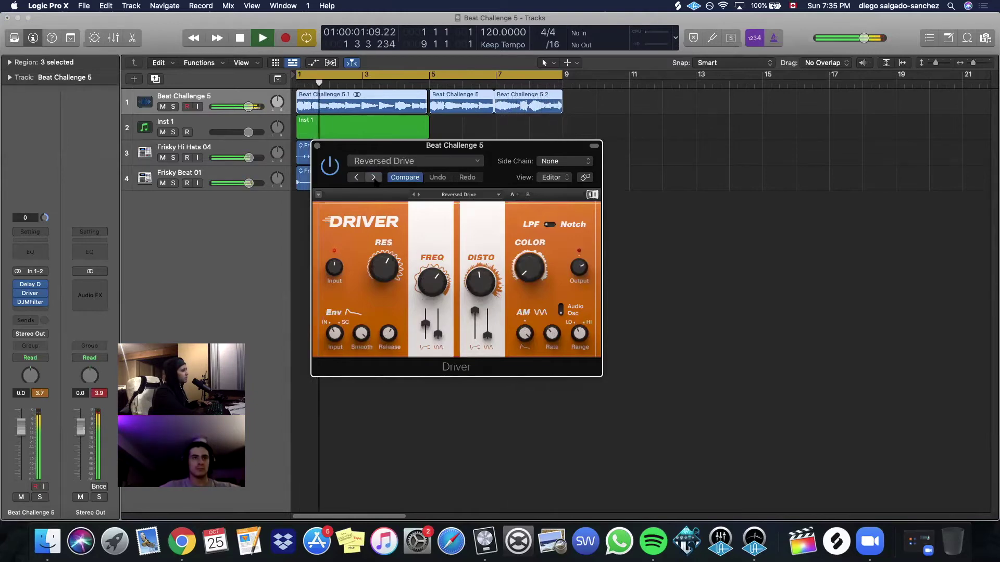
{"action": "left_click", "coordinate": [374, 179]}
{"action": "left_click", "coordinate": [374, 178]}
{"action": "left_click", "coordinate": [374, 178]}
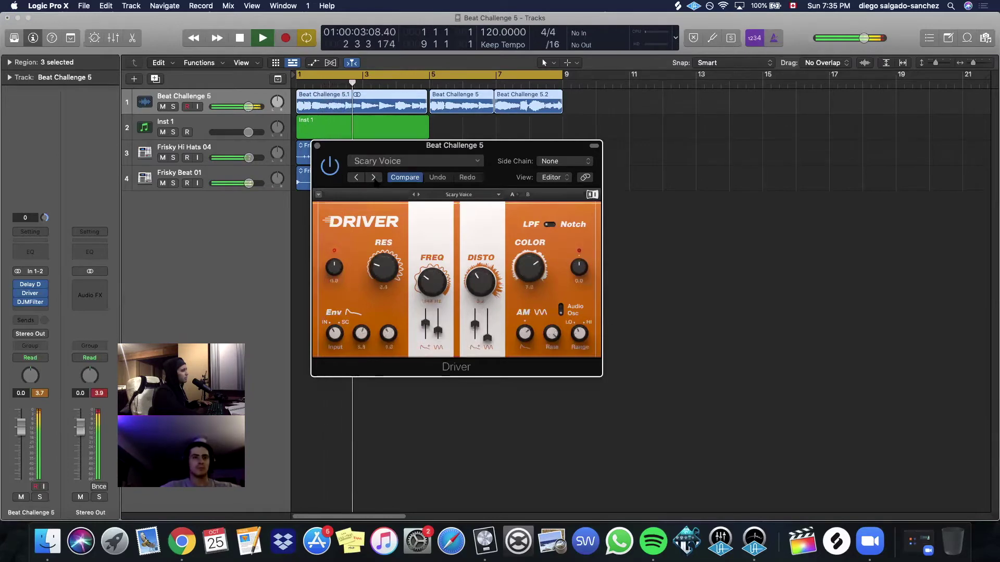
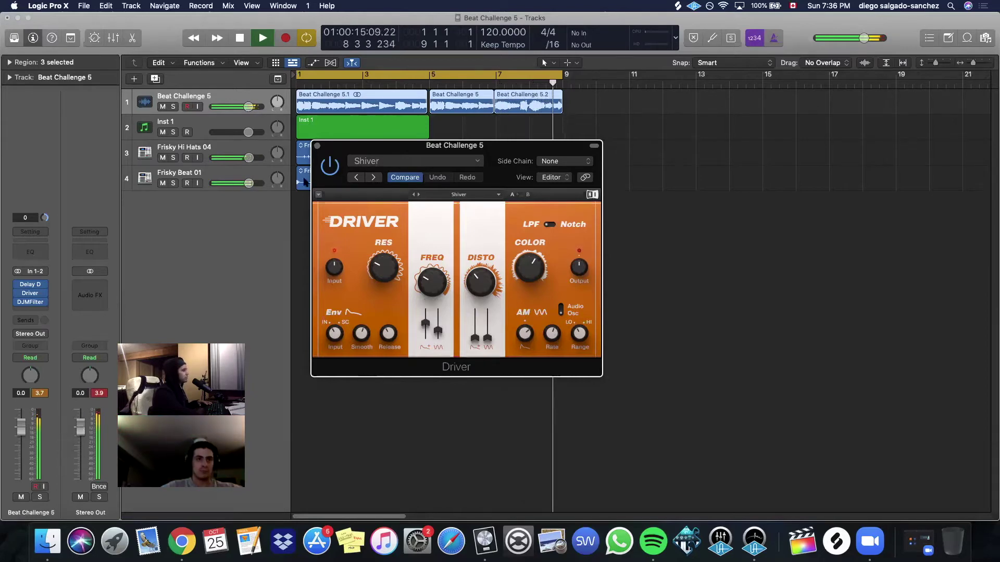
Add a Bus 4 send at +0.0 to the Beat Challenge 5 track and move the Driver onto the Aux 3 channel.
{"action": "mouse_move", "coordinate": [19, 300]}
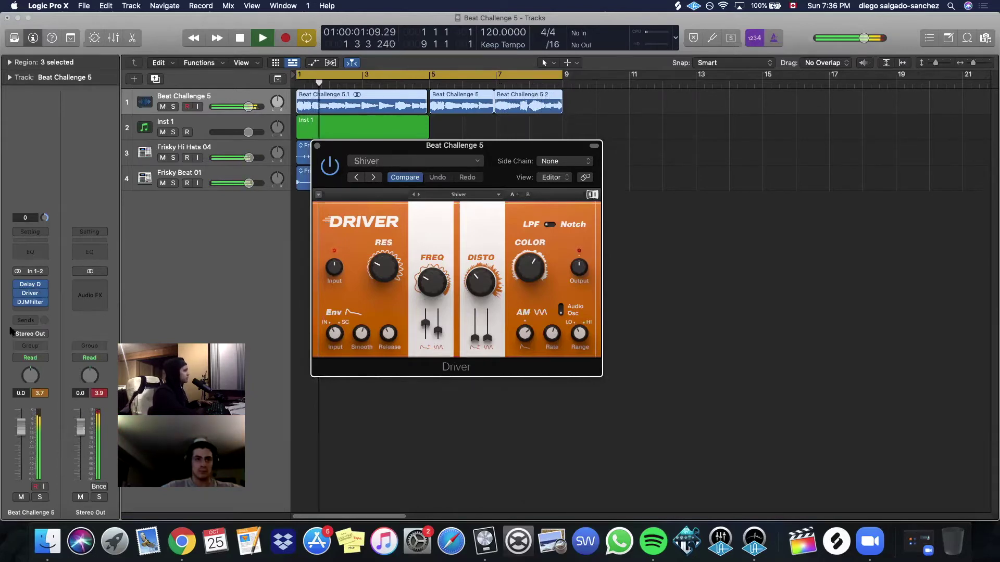
{"action": "left_click", "coordinate": [26, 320]}
{"action": "mouse_move", "coordinate": [53, 334]}
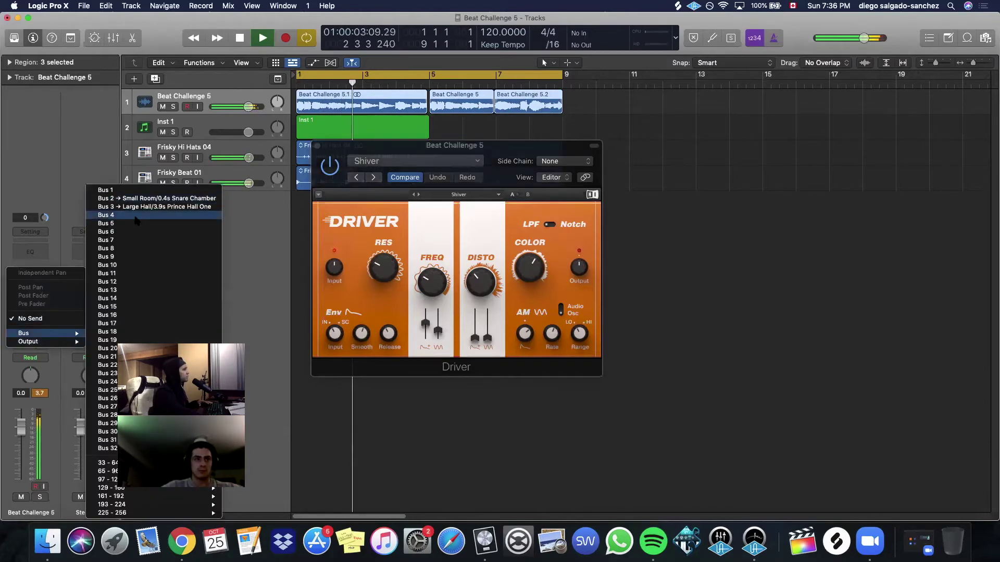
{"action": "left_click", "coordinate": [105, 215]}
{"action": "left_click", "coordinate": [45, 297]}
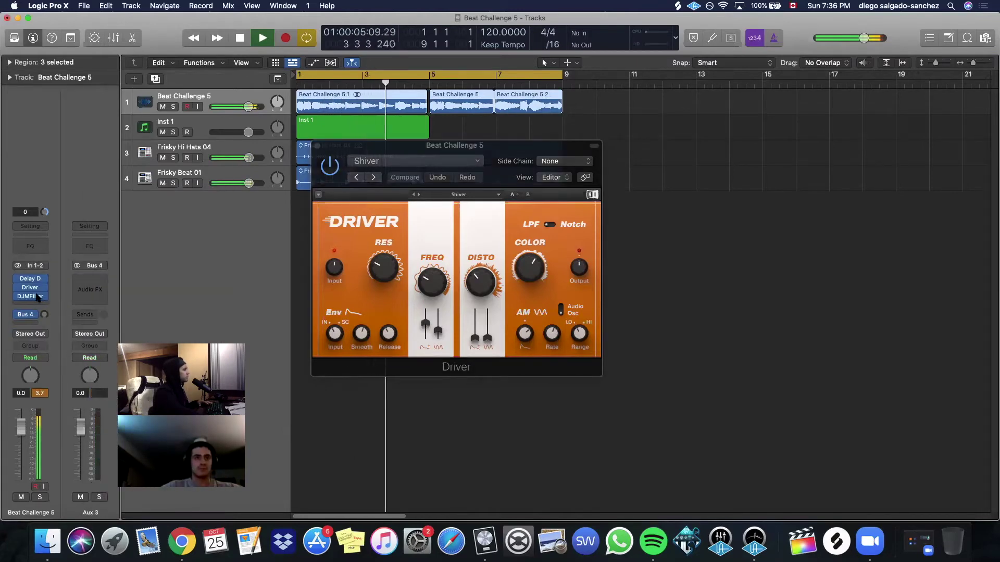
{"action": "left_click", "coordinate": [45, 315], "text": "alt"}
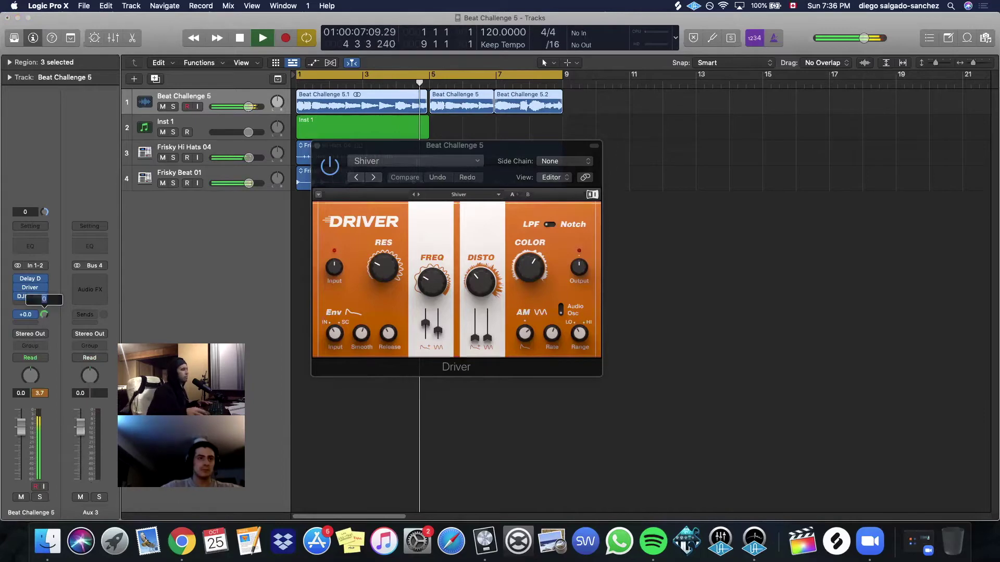
{"action": "left_click_drag", "start_coordinate": [30, 287], "coordinate": [89, 278]}
Reset the Beat Challenge 5 peak reading, adjust its Bus 4 send level, and pan Aux 3 fully left to -64.
{"action": "left_click", "coordinate": [40, 393]}
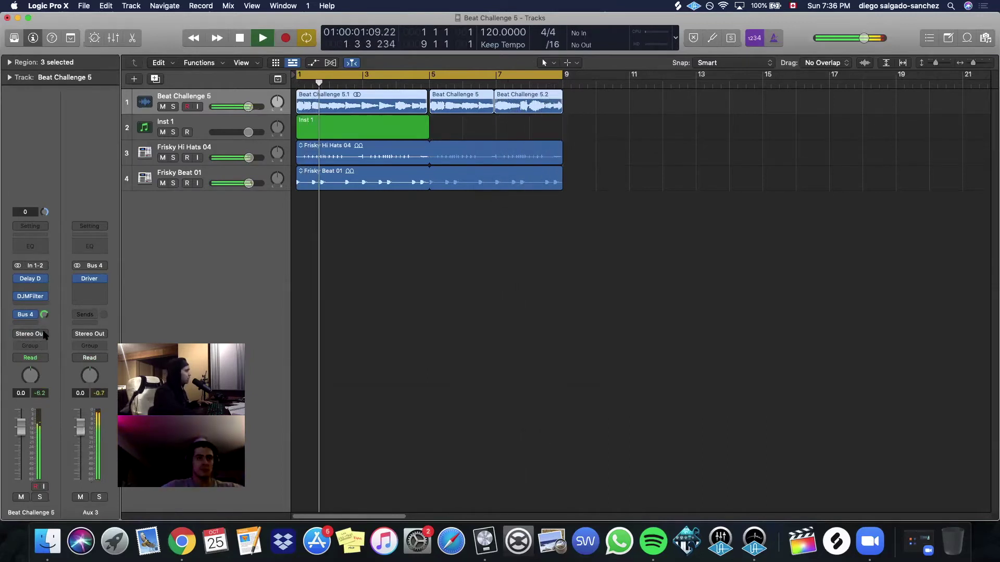
{"action": "left_click_drag", "start_coordinate": [44, 315], "coordinate": [68, 298]}
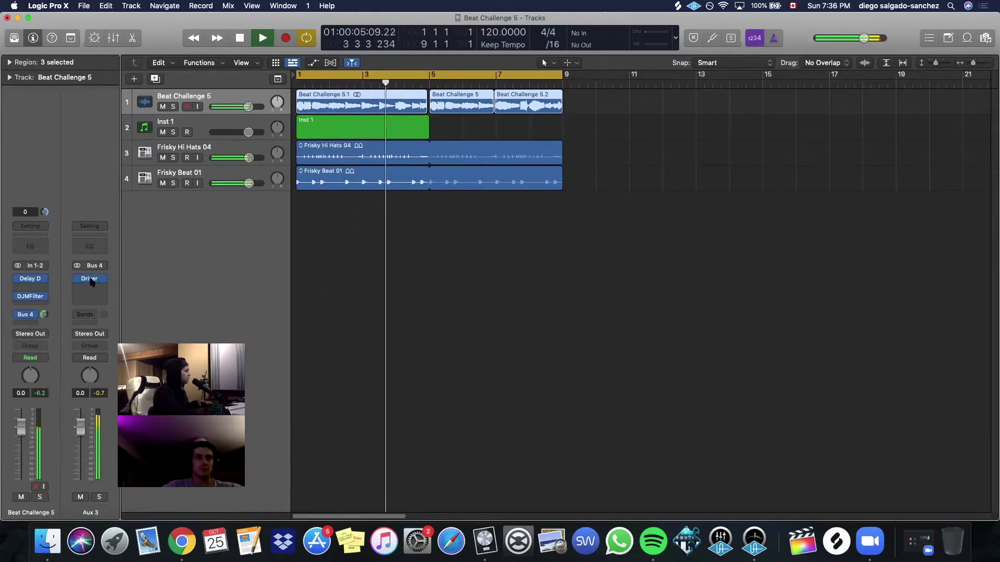
{"action": "left_click_drag", "start_coordinate": [88, 375], "coordinate": [84, 463]}
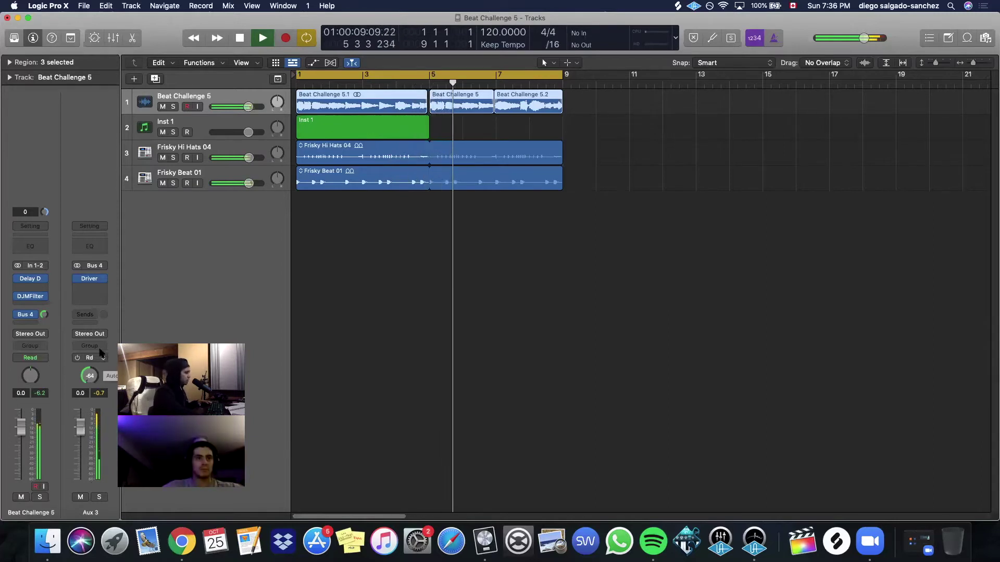
Add a Bus 5 send to the Beat Challenge 5 track and give Aux 4 a copy of the Driver, panned to +63.
{"action": "left_click", "coordinate": [30, 322]}
{"action": "mouse_move", "coordinate": [44, 337]}
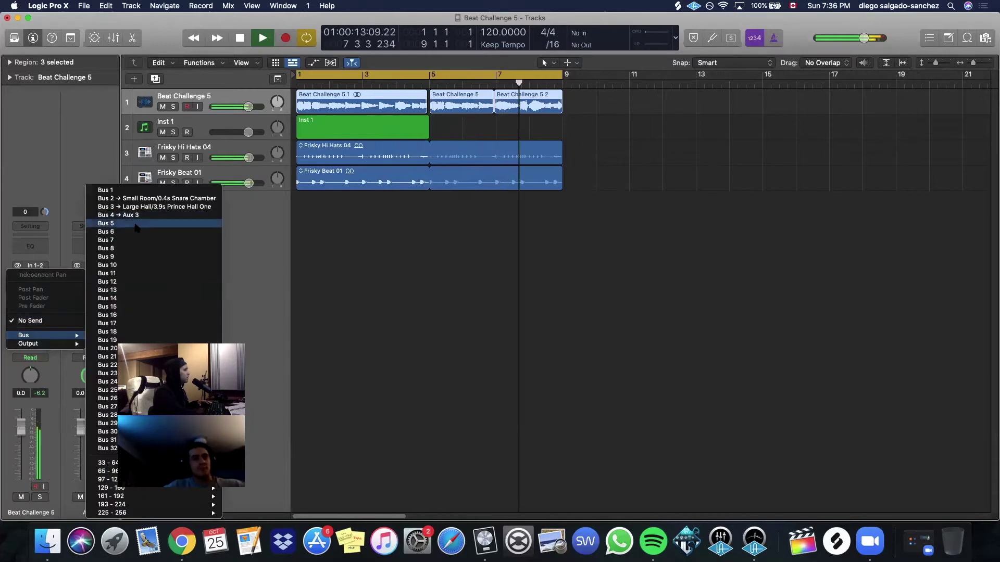
{"action": "left_click", "coordinate": [105, 224]}
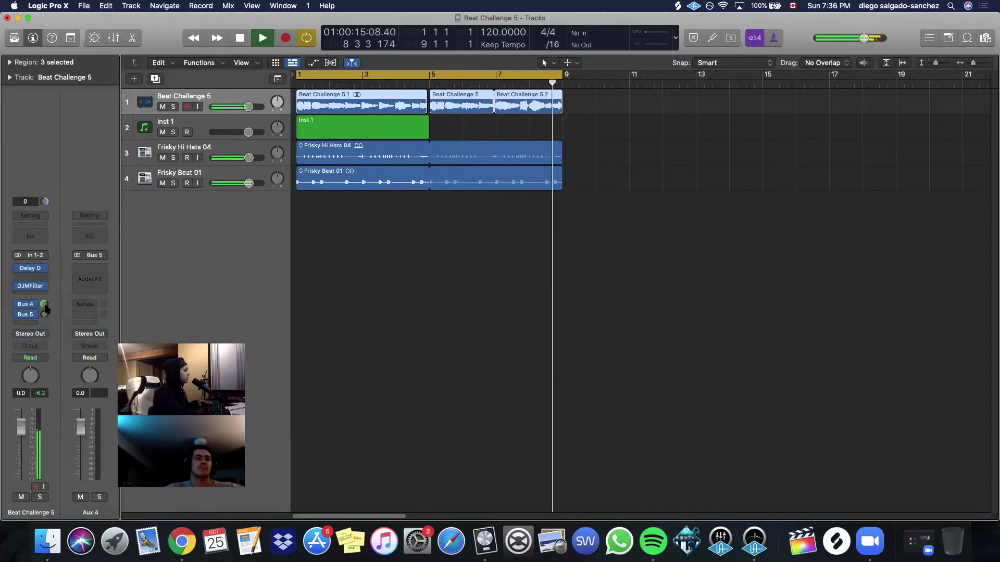
{"action": "key", "text": "x"}
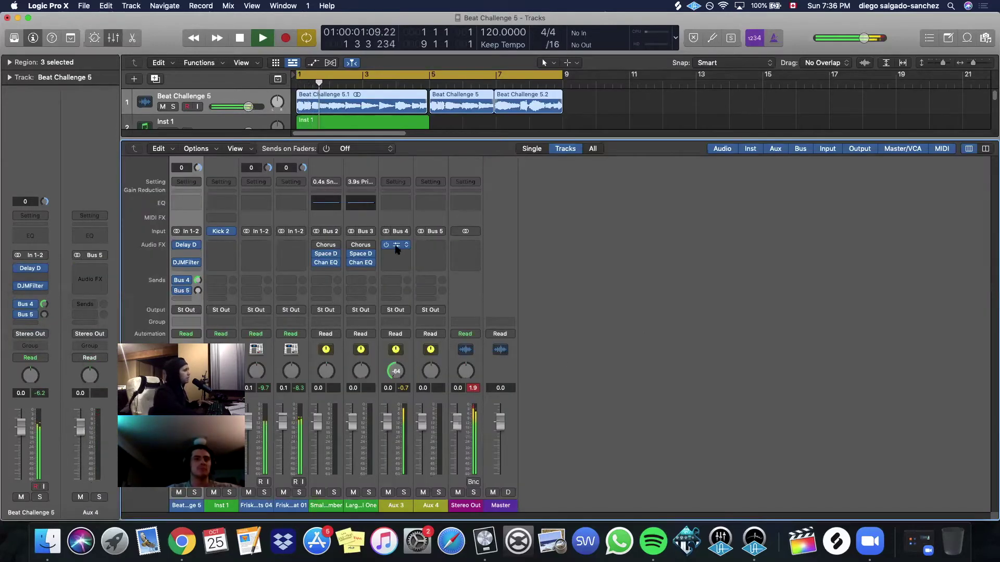
{"action": "left_click_drag", "start_coordinate": [397, 245], "coordinate": [440, 256]}
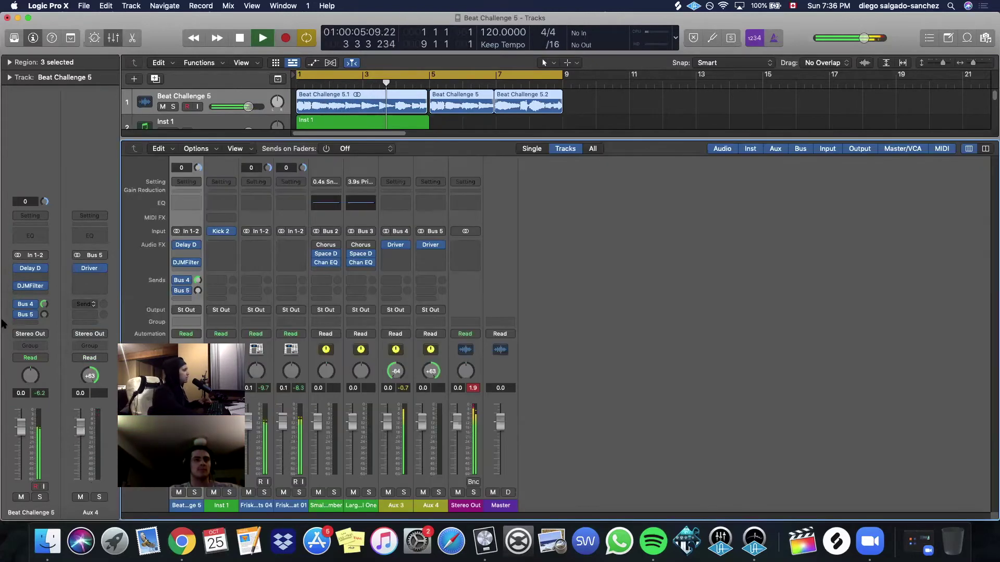
Raise the Bus 5 send on the Beat Challenge 5 track to its default level.
{"action": "left_click", "coordinate": [45, 315]}
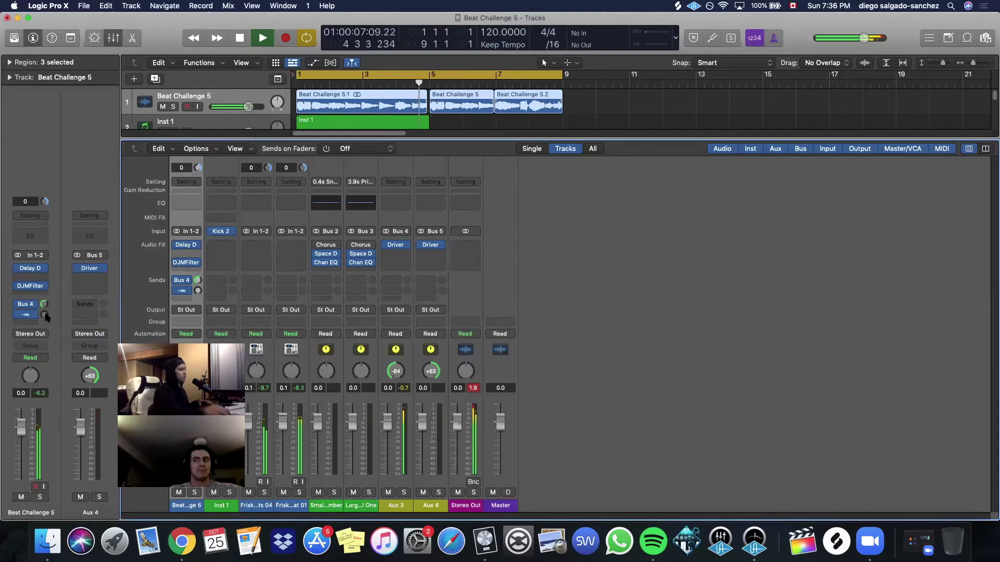
{"action": "left_click", "coordinate": [46, 315]}
{"action": "left_click", "coordinate": [45, 315], "text": "alt"}
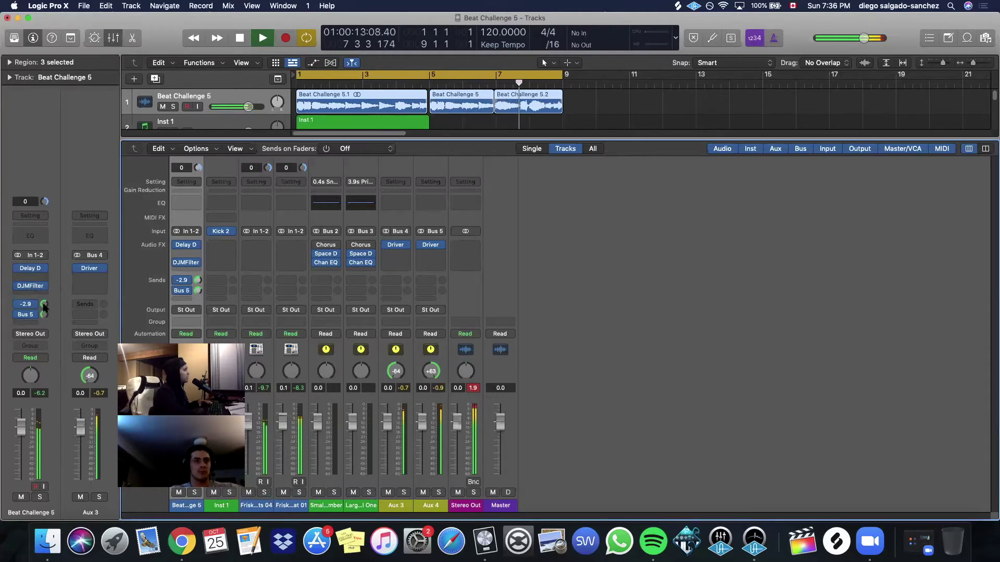
Reset the Bus 4 send on Beat Challenge 5 to its default level and adjust the Color of the Driver on Aux 3.
{"action": "left_click", "coordinate": [44, 305]}
{"action": "left_click", "coordinate": [44, 305], "text": "alt"}
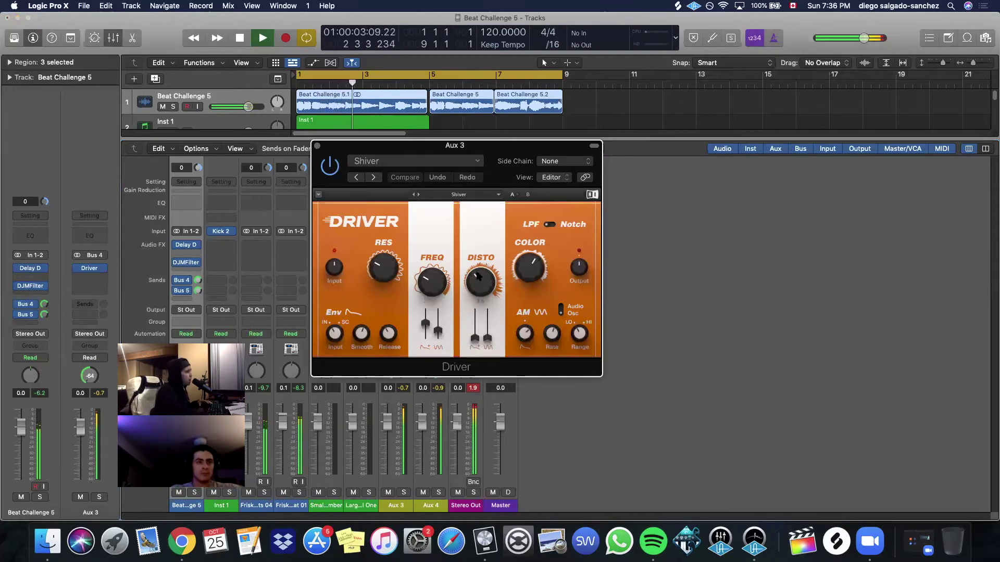
{"action": "left_click_drag", "start_coordinate": [529, 266], "coordinate": [529, 276]}
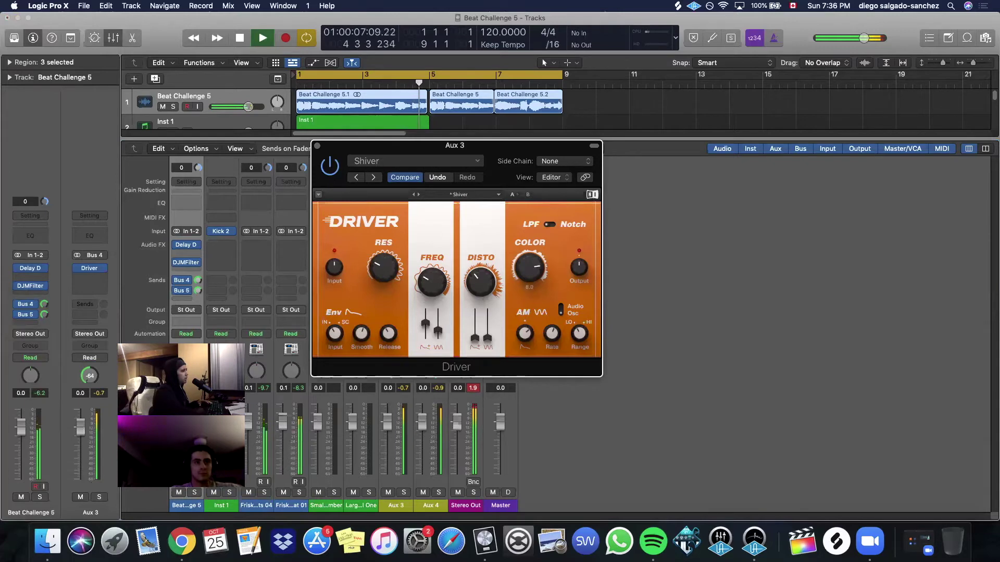
{"action": "key", "text": "super+w"}
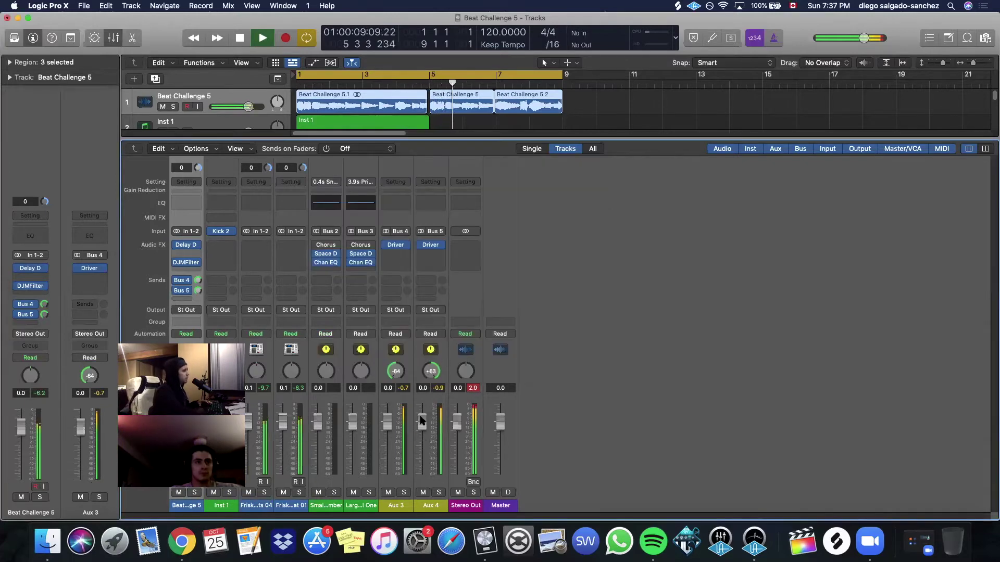
Lower the Aux 4 fader to -14.8 and the Aux 3 fader to -12.6, and reset the Stereo Out peak reading.
{"action": "left_click_drag", "start_coordinate": [421, 420], "coordinate": [421, 462]}
{"action": "left_click_drag", "start_coordinate": [388, 420], "coordinate": [388, 451]}
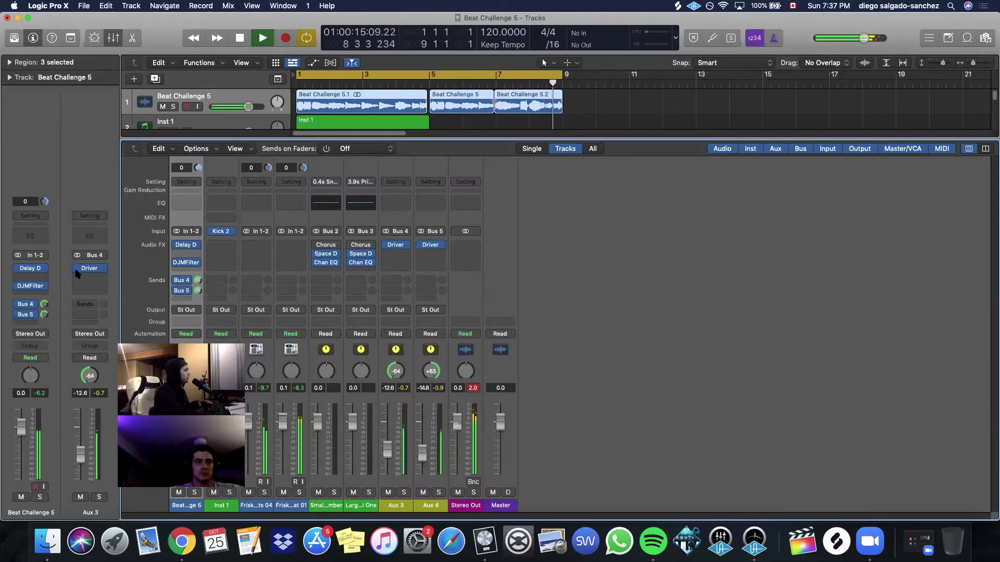
{"action": "left_click", "coordinate": [395, 245]}
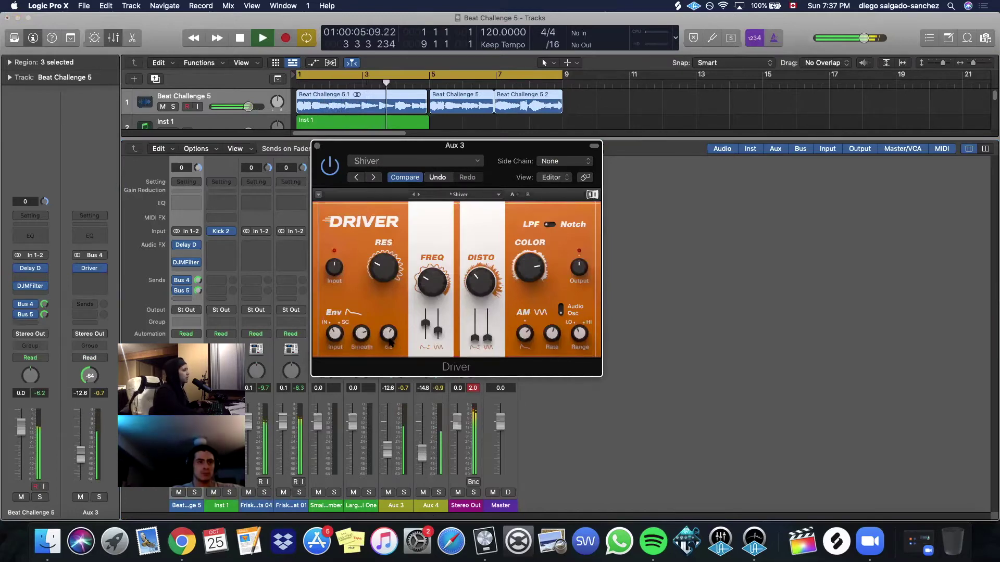
{"action": "left_click", "coordinate": [473, 389]}
{"action": "left_click", "coordinate": [317, 146]}
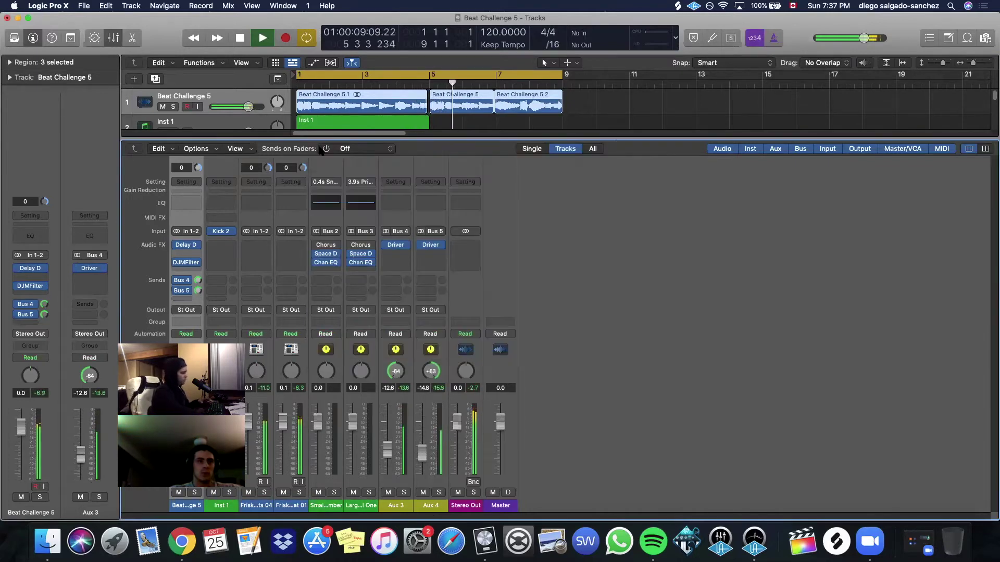
Hide the mixer, save the project and stop playback.
{"action": "key", "text": "x"}
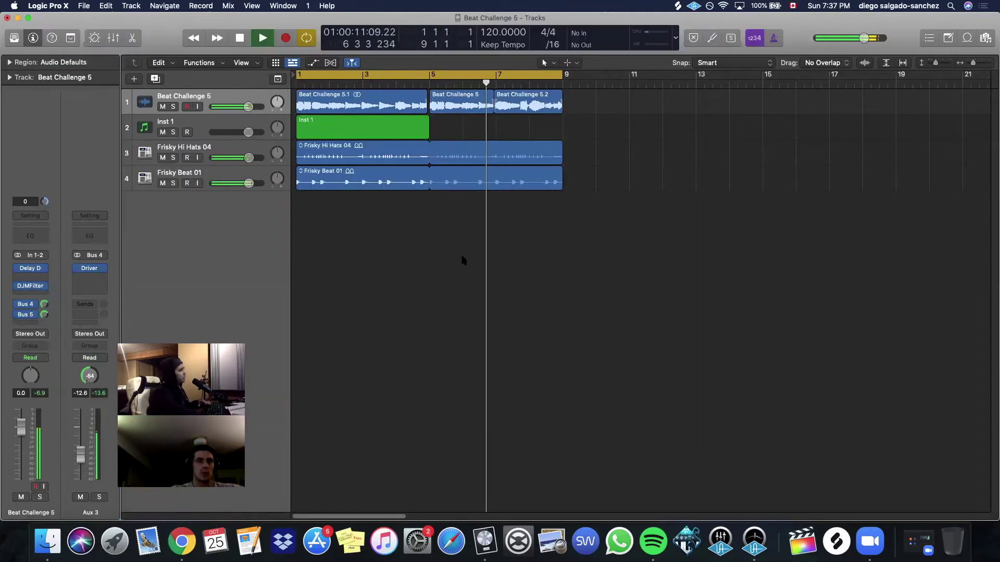
{"action": "left_click", "coordinate": [84, 6]}
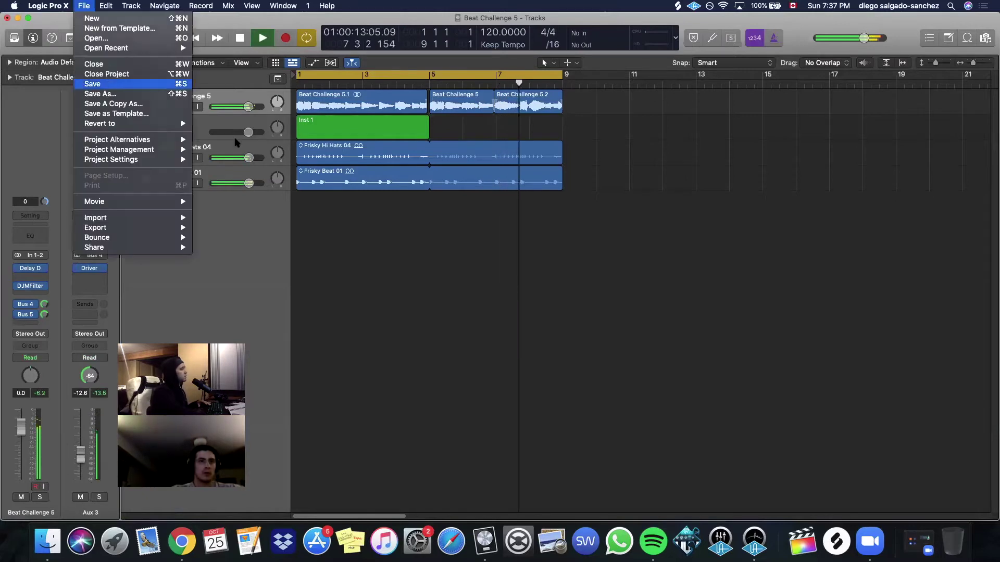
{"action": "left_click", "coordinate": [92, 83]}
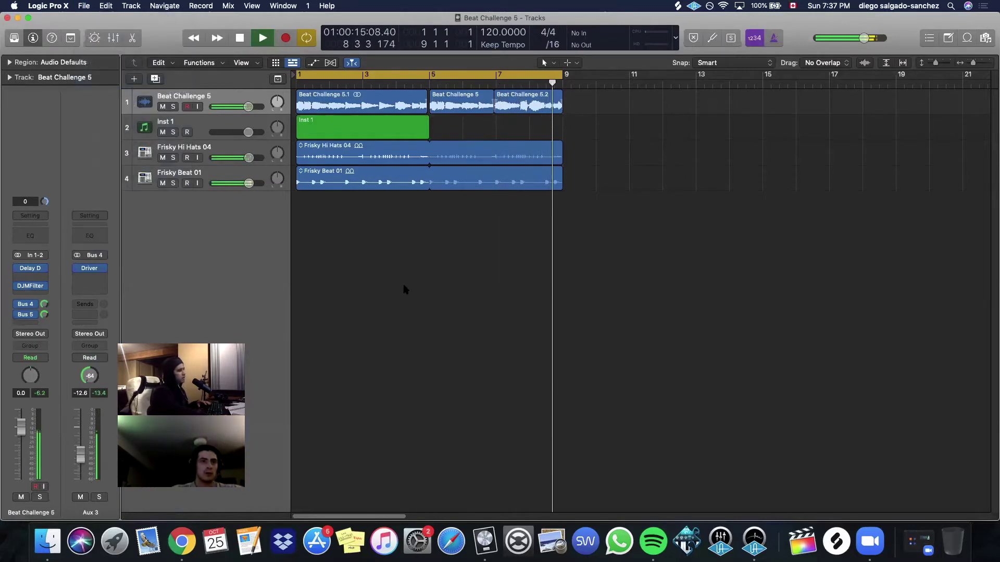
{"action": "left_click", "coordinate": [268, 38]}
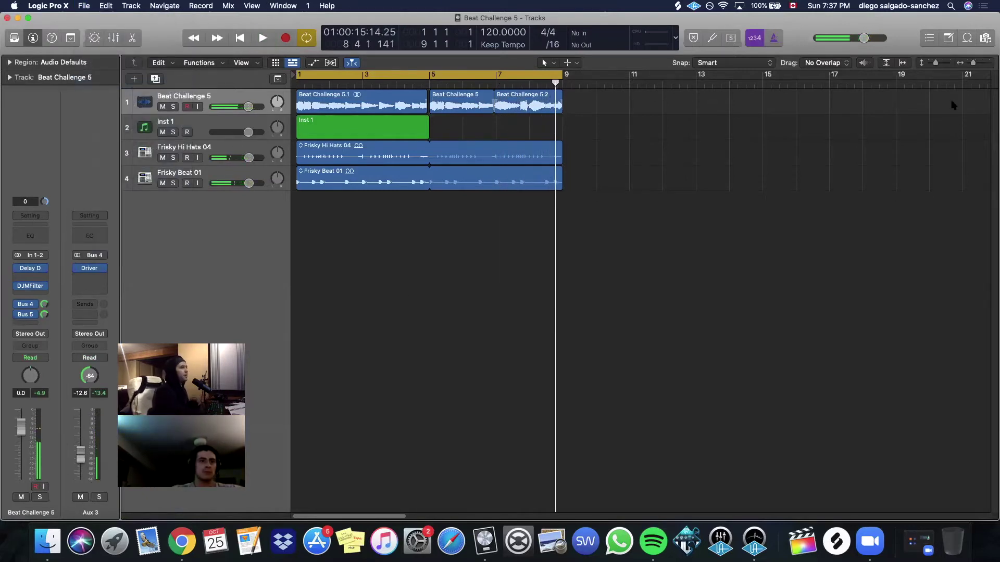
Select the Inst 1 track and open the LaCie drive in the browser of all files.
{"action": "left_click", "coordinate": [218, 123]}
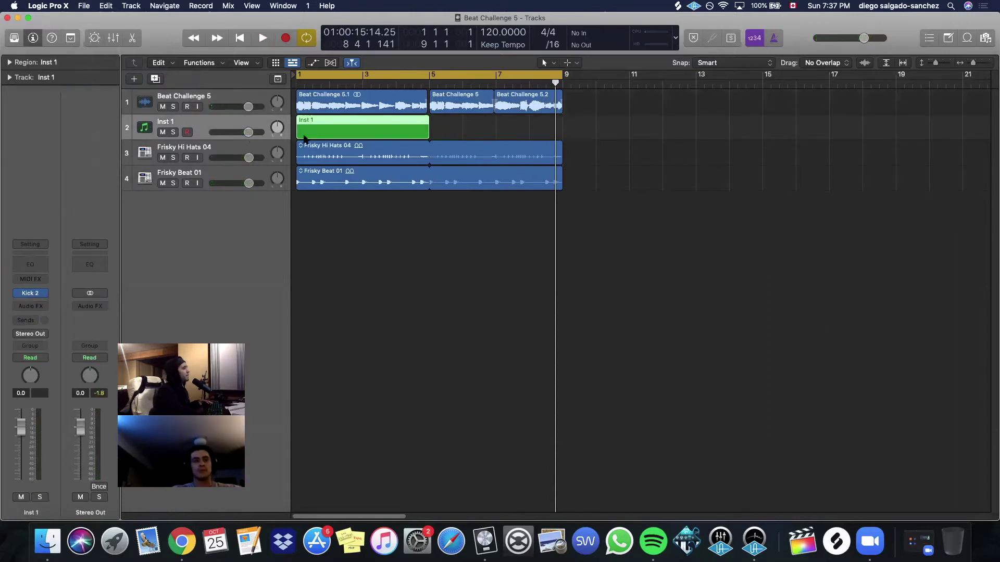
{"action": "left_click", "coordinate": [983, 41]}
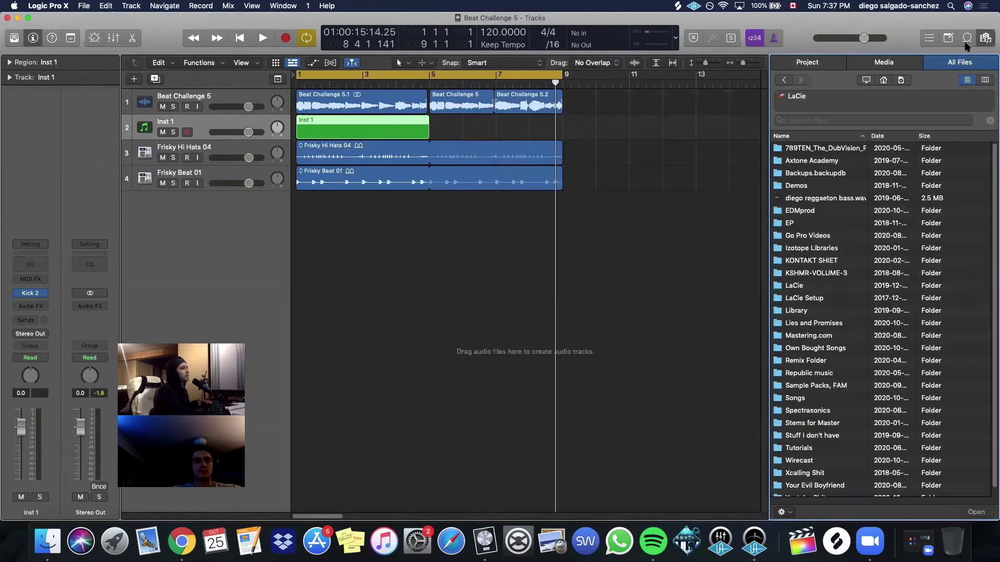
{"action": "left_click", "coordinate": [964, 43]}
{"action": "left_click", "coordinate": [986, 38]}
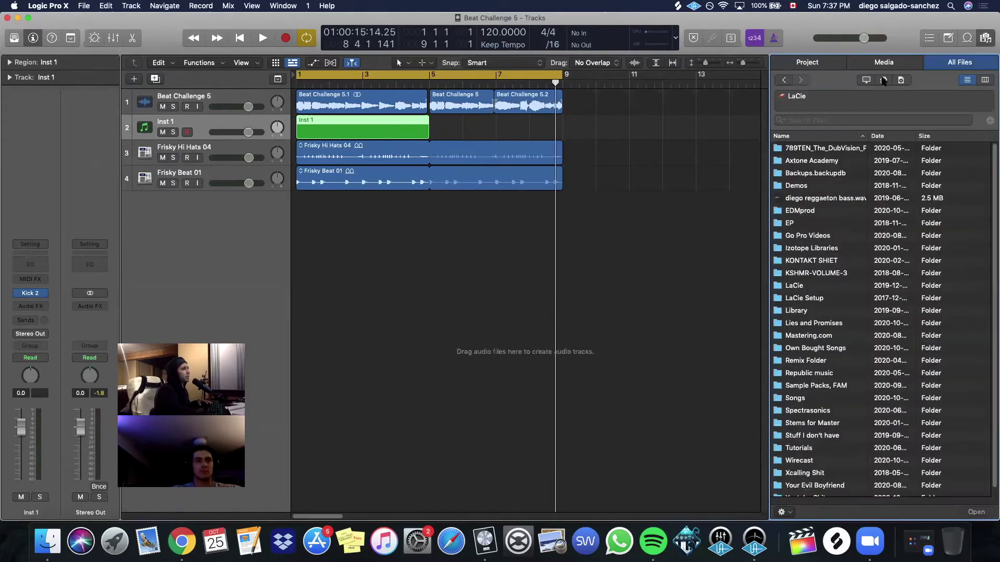
{"action": "left_click", "coordinate": [865, 80]}
{"action": "double_click", "coordinate": [787, 156]}
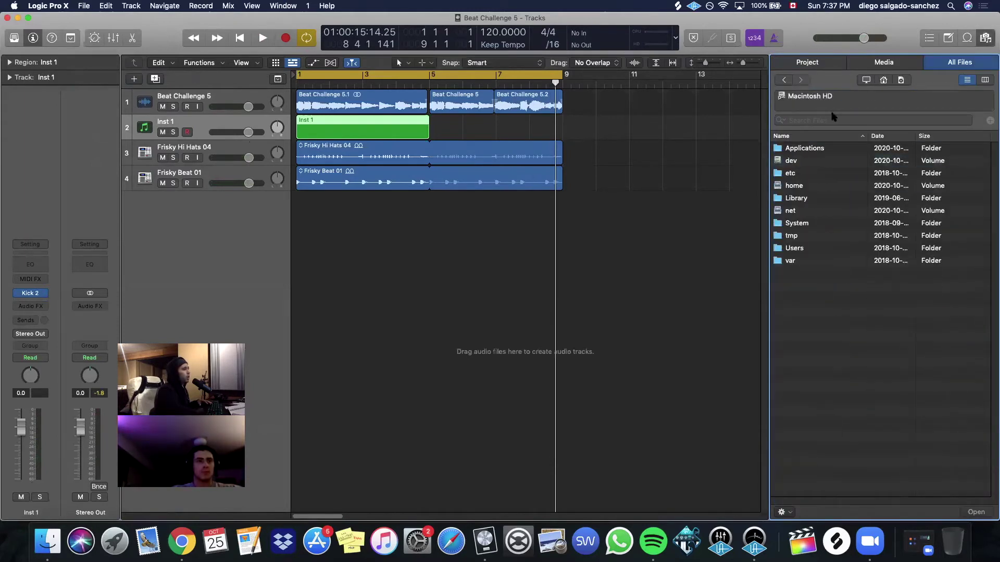
{"action": "left_click", "coordinate": [784, 79]}
{"action": "double_click", "coordinate": [796, 149]}
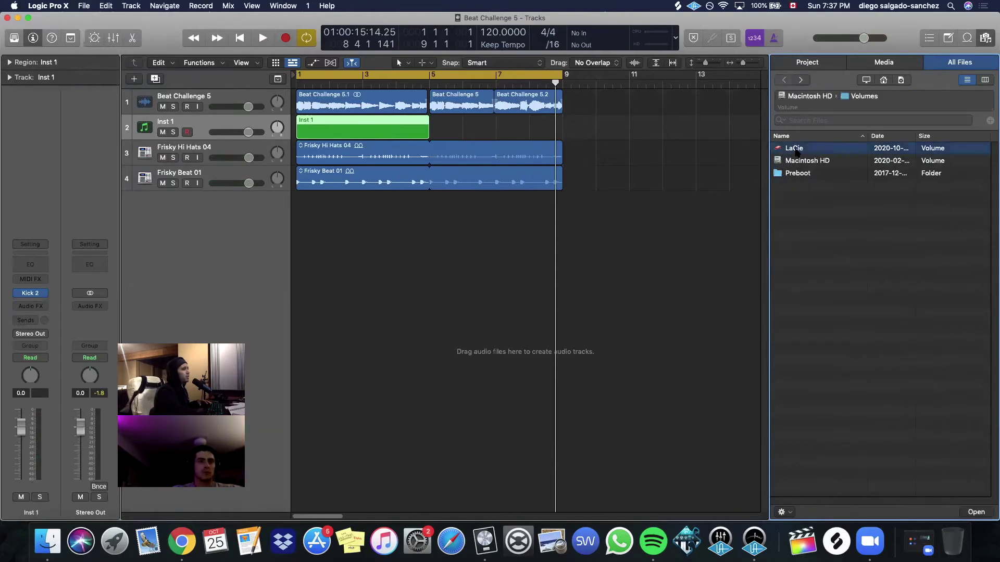
Open the Snare folder on the LaCie drive inside Sample Packs, FAM > Ice VII > Lo-Fi.
{"action": "scroll", "coordinate": [799, 330], "scroll_direction": "down", "scroll_amount": 1}
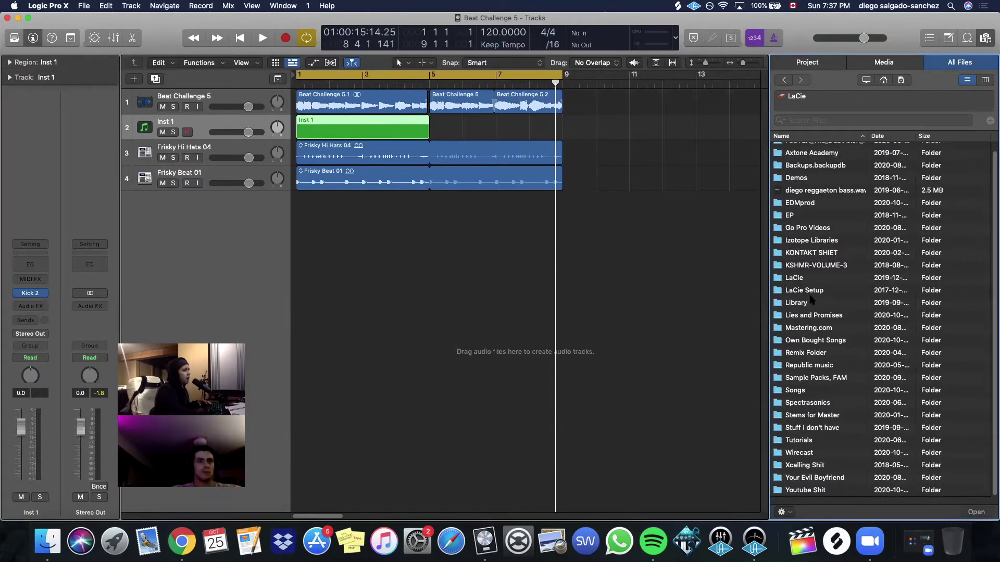
{"action": "left_click", "coordinate": [828, 377]}
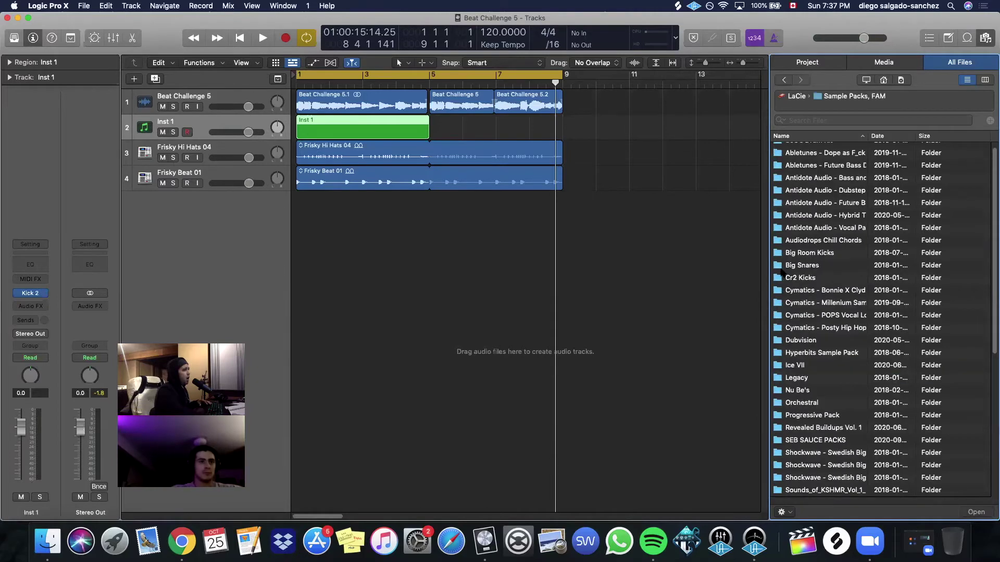
{"action": "double_click", "coordinate": [795, 364]}
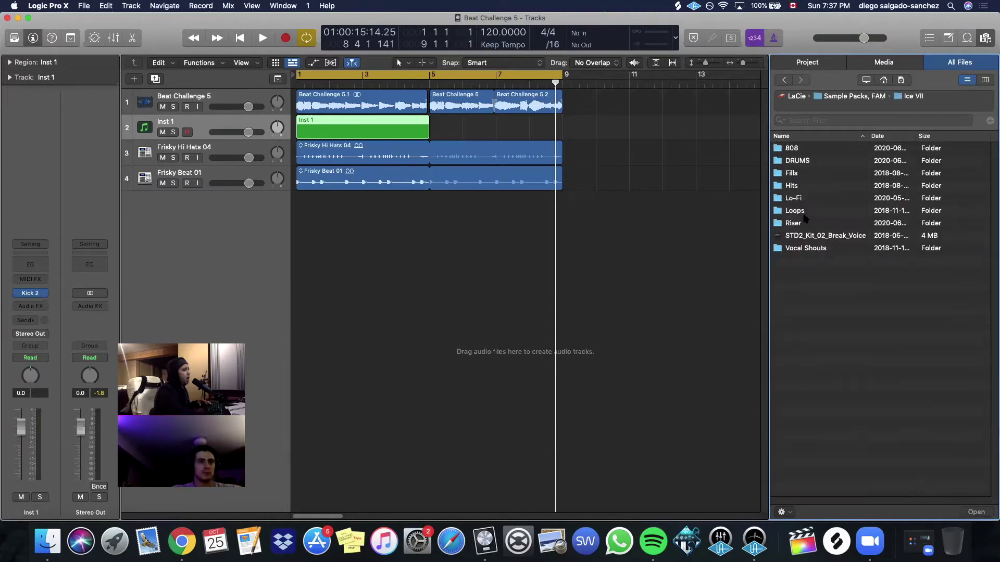
{"action": "double_click", "coordinate": [793, 199]}
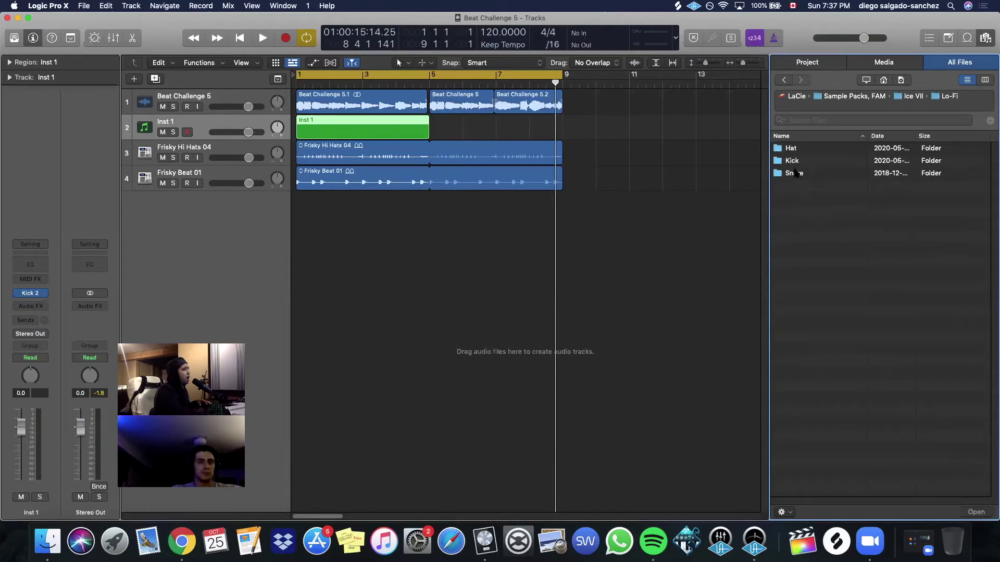
{"action": "double_click", "coordinate": [797, 174]}
Audition both snare samples and place TROPKILLAZ_snare_one_shot_20 on a new audio track at beat 3 of bar 1.
{"action": "left_click", "coordinate": [805, 162]}
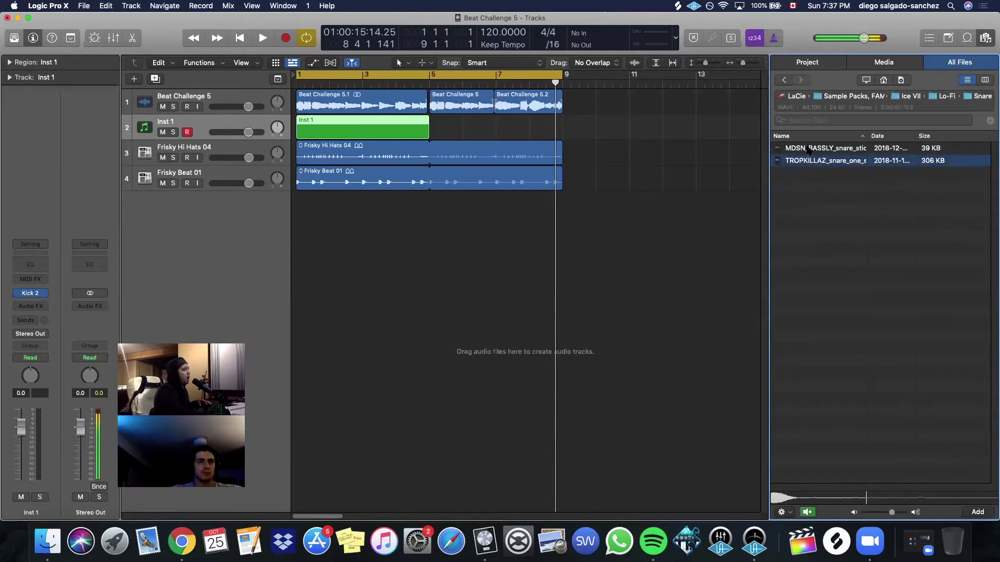
{"action": "key", "text": "Up"}
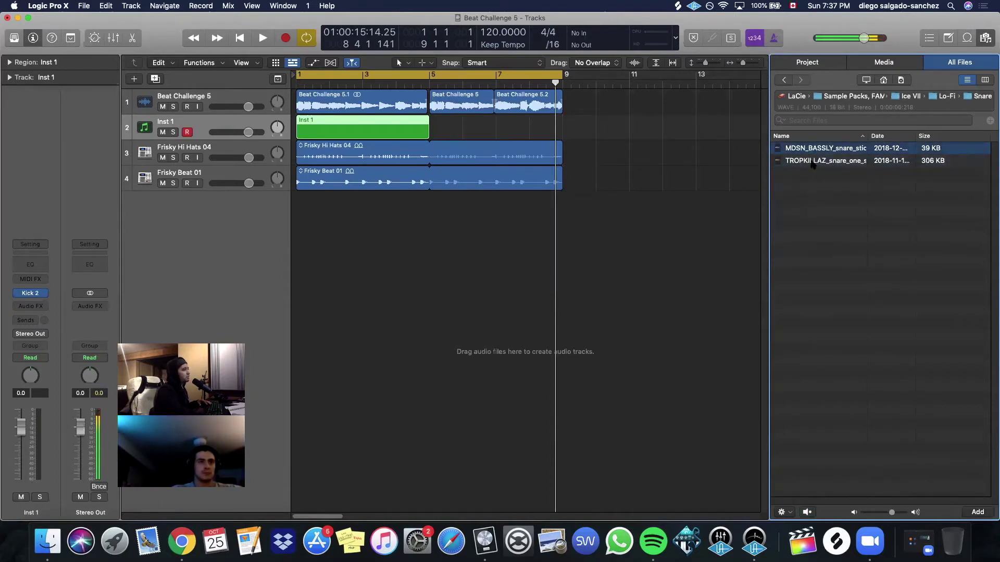
{"action": "left_click", "coordinate": [809, 162]}
{"action": "left_click_drag", "start_coordinate": [636, 240], "coordinate": [315, 292]}
{"action": "key", "text": "space"}
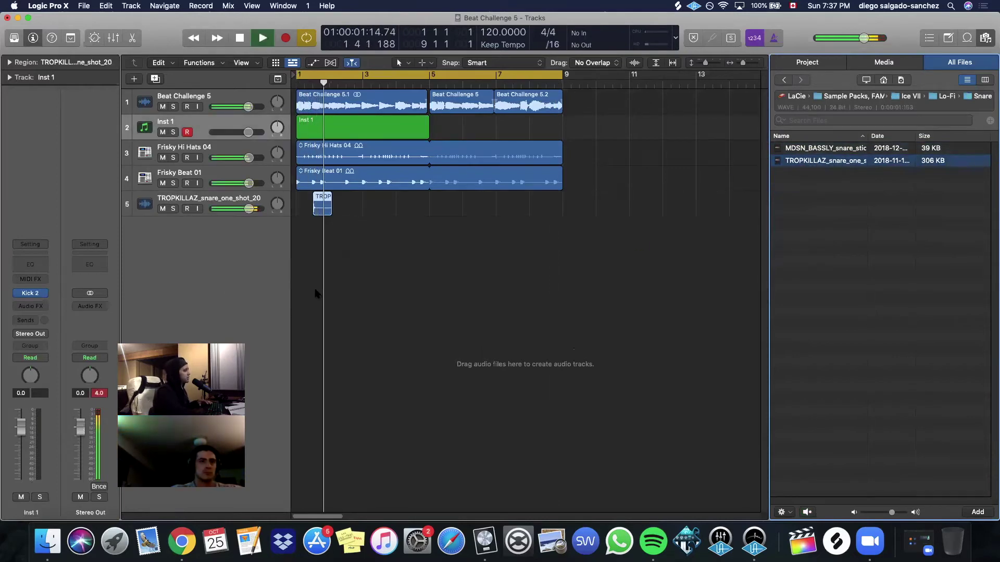
Copy the snare hit to beat 3 of bar 2 and play the result.
{"action": "key", "text": "space"}
{"action": "left_click", "coordinate": [346, 208]}
{"action": "left_click_drag", "start_coordinate": [319, 210], "coordinate": [353, 210]}
{"action": "key", "text": "space"}
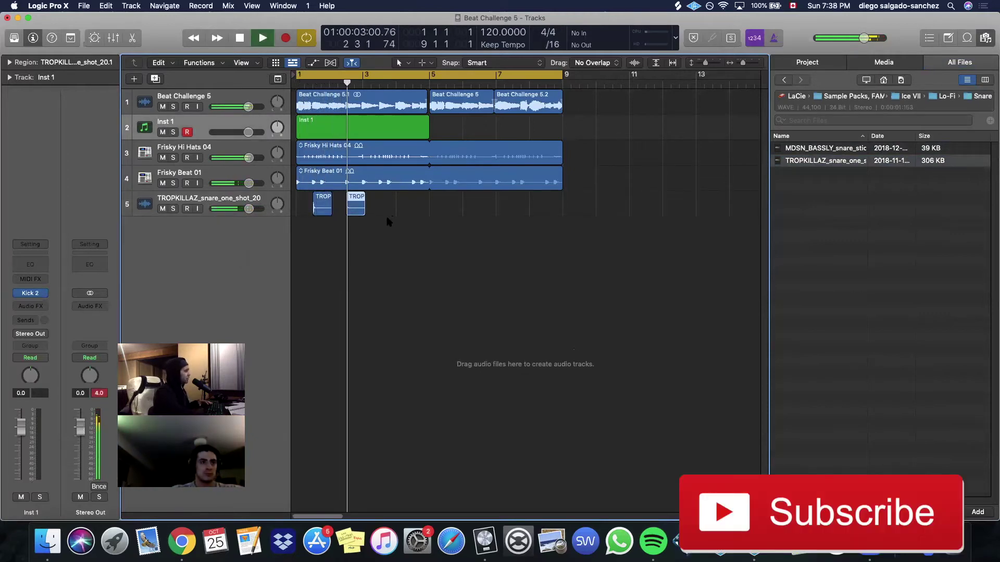
Duplicate the snare hits onto beat 3 of bars 3 through 8 and play the extended pattern.
{"action": "key", "text": "space"}
{"action": "left_click_drag", "start_coordinate": [449, 204], "coordinate": [388, 215]}
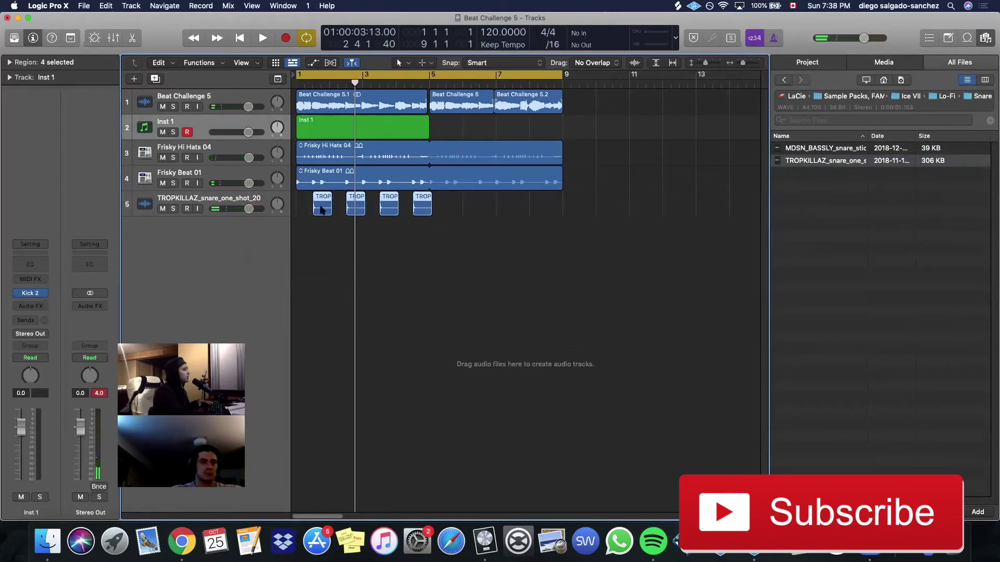
{"action": "left_click_drag", "start_coordinate": [322, 210], "coordinate": [454, 208]}
{"action": "key", "text": "space"}
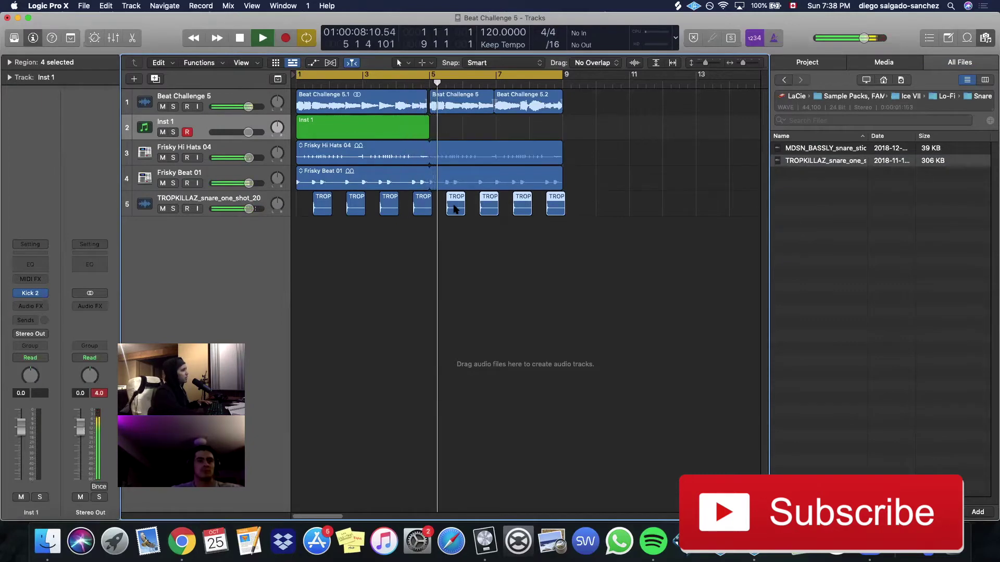
{"action": "key", "text": "space"}
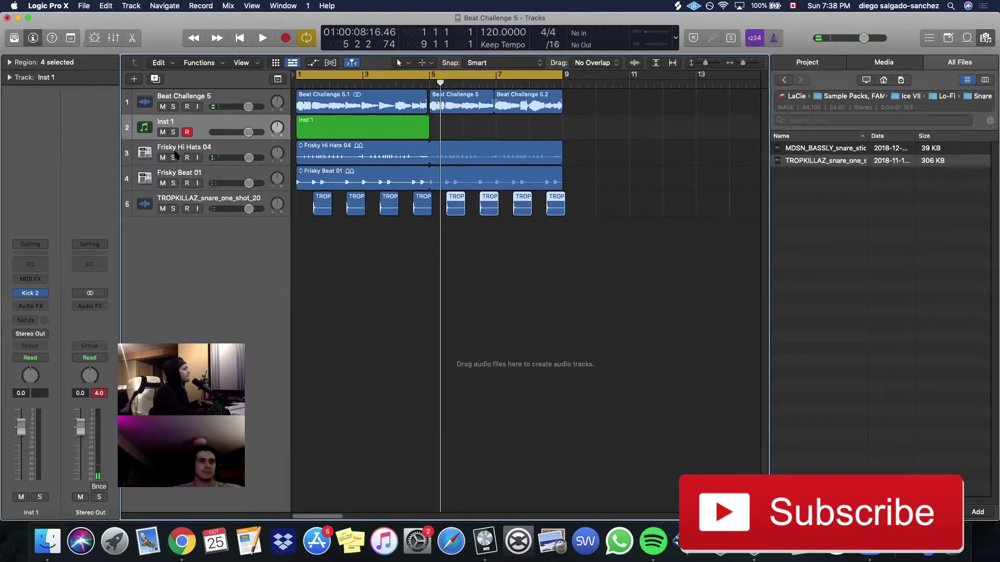
Add a new Kick 2 instrument track with Inst 1's settings and move it between Frisky Beat 01 and the snare track.
{"action": "left_click", "coordinate": [136, 79]}
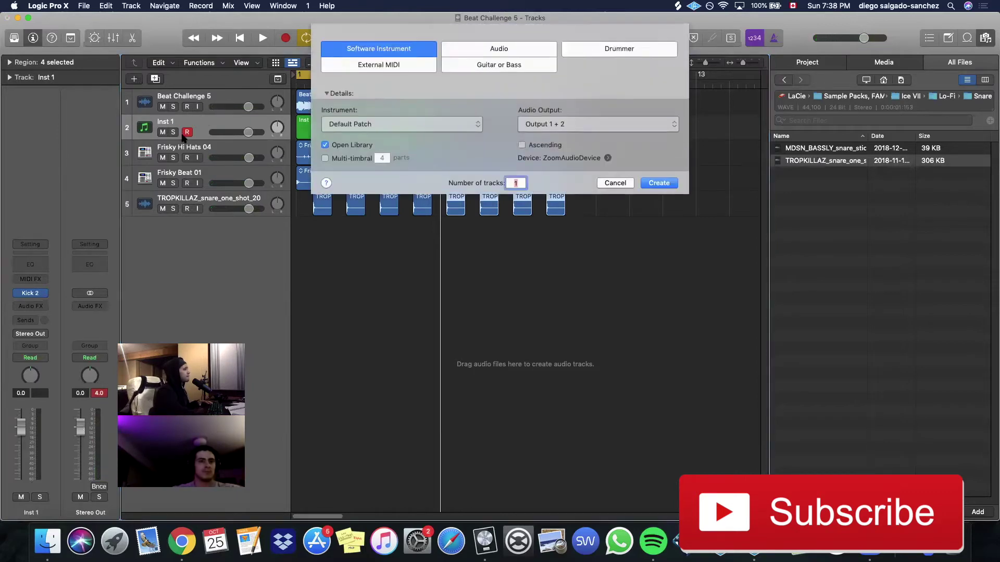
{"action": "left_click", "coordinate": [600, 183]}
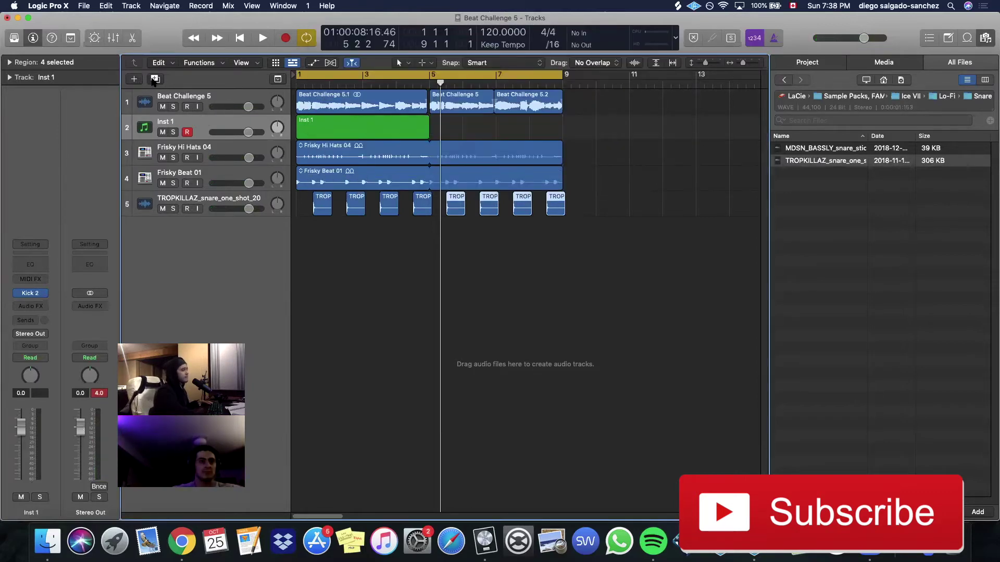
{"action": "left_click", "coordinate": [155, 79]}
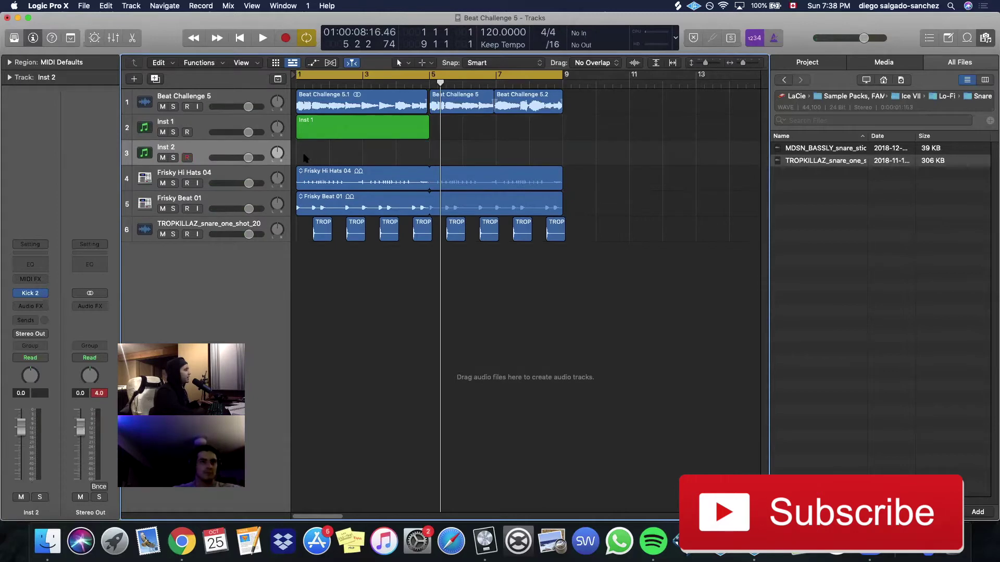
{"action": "left_click_drag", "start_coordinate": [188, 157], "coordinate": [197, 214]}
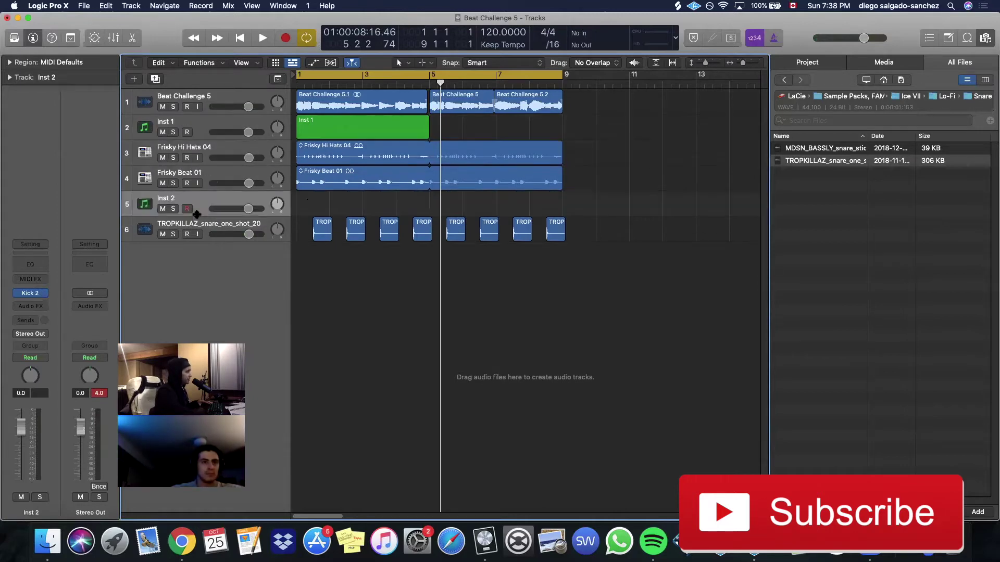
Load the factory Techno preset Boing 1 in the Kick 2 instrument on the Inst 2 track.
{"action": "right_click", "coordinate": [299, 201]}
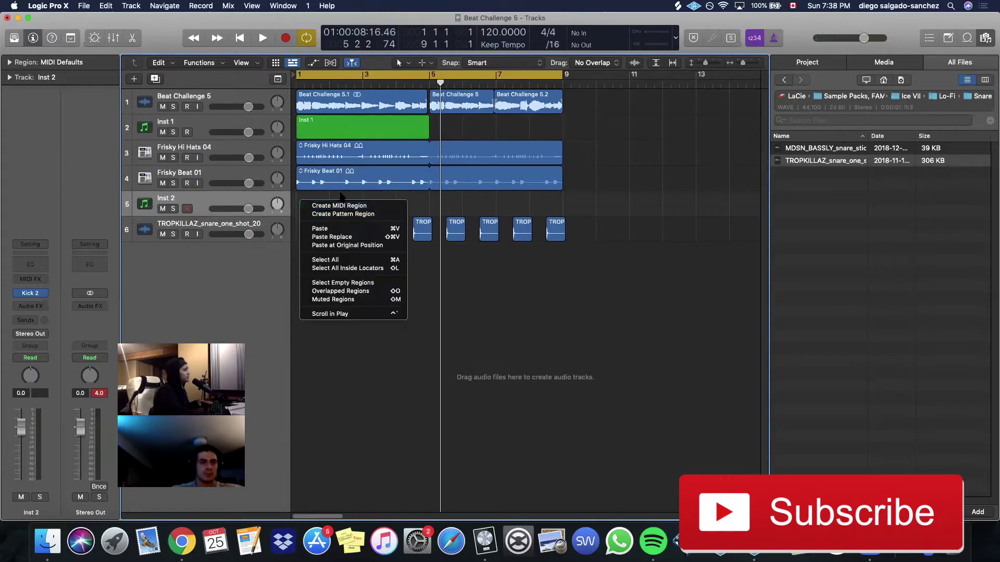
{"action": "left_click", "coordinate": [338, 196]}
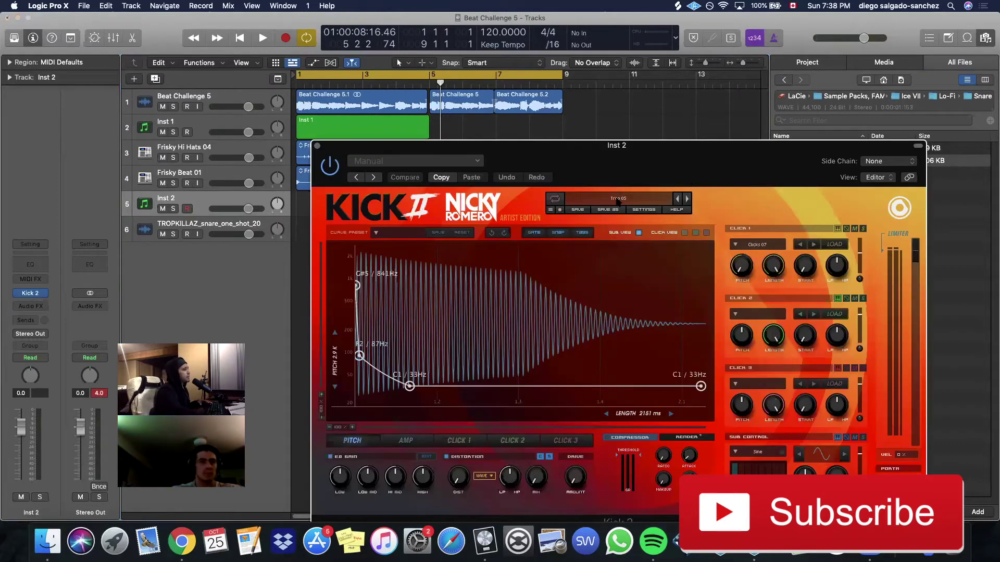
{"action": "left_click", "coordinate": [618, 204]}
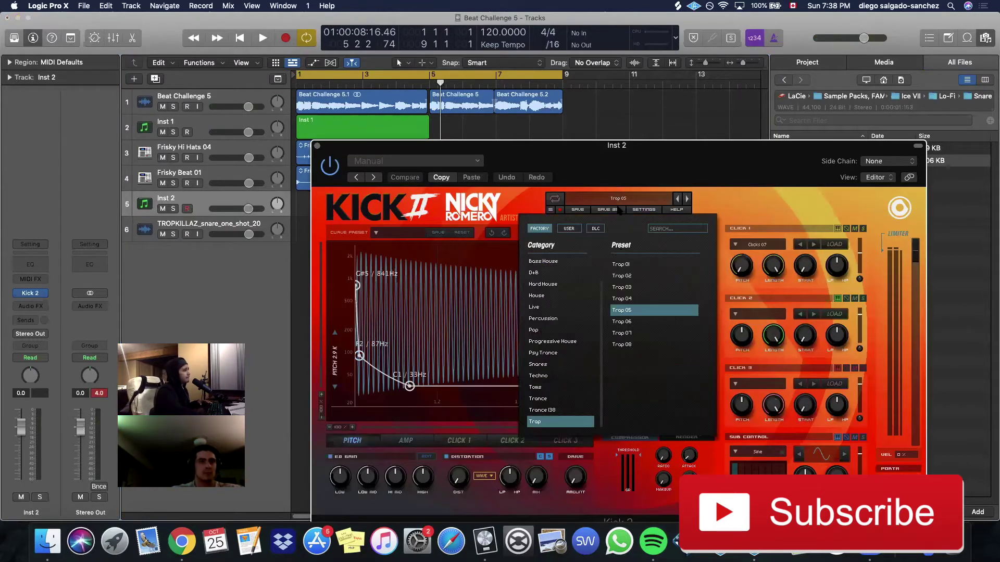
{"action": "left_click", "coordinate": [546, 376]}
{"action": "left_click", "coordinate": [629, 301]}
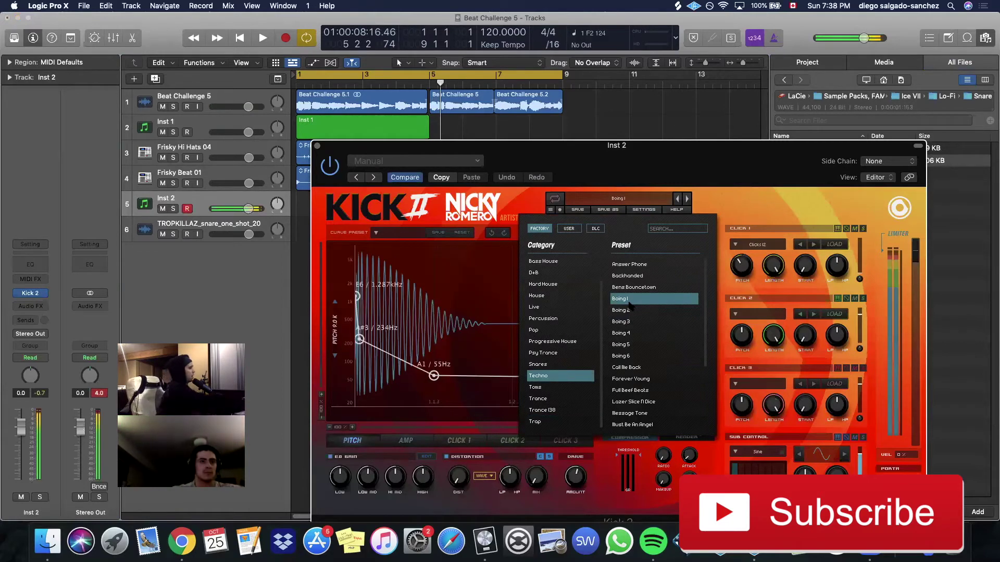
{"action": "left_click", "coordinate": [630, 302]}
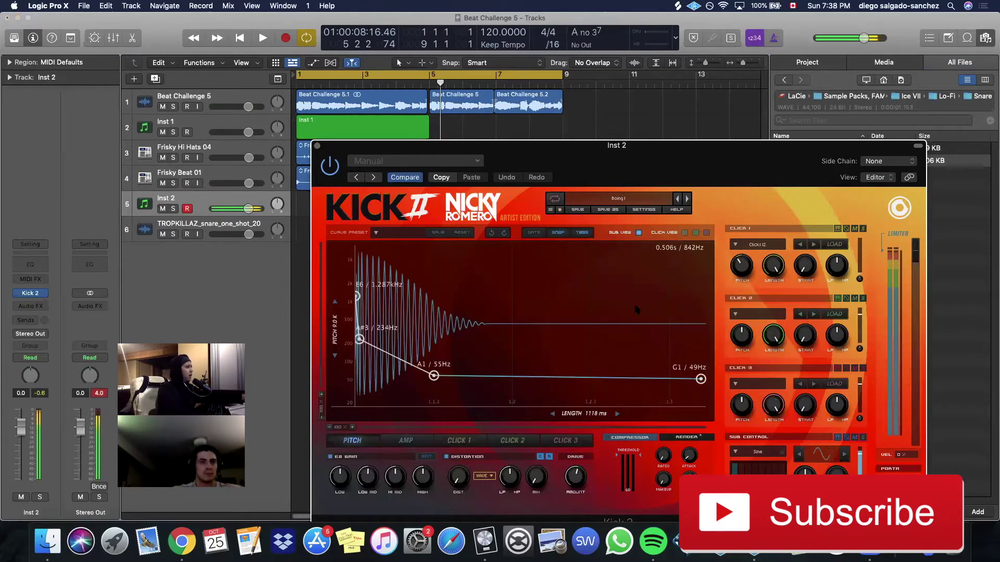
Audition Kick 2's factory Analog presets, load TR909 03, and close the instrument window.
{"action": "left_click", "coordinate": [625, 201]}
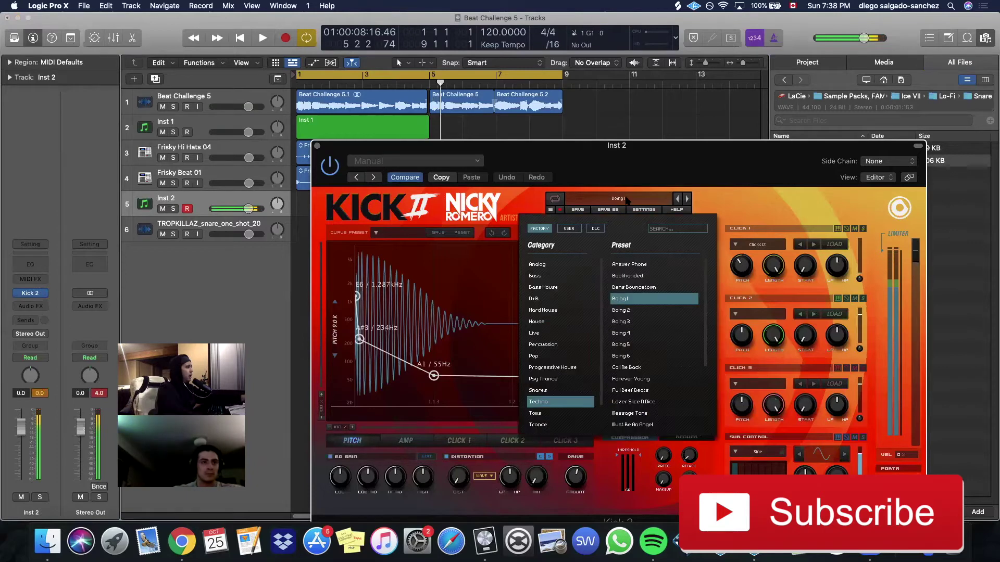
{"action": "left_click", "coordinate": [552, 289]}
{"action": "left_click", "coordinate": [544, 264]}
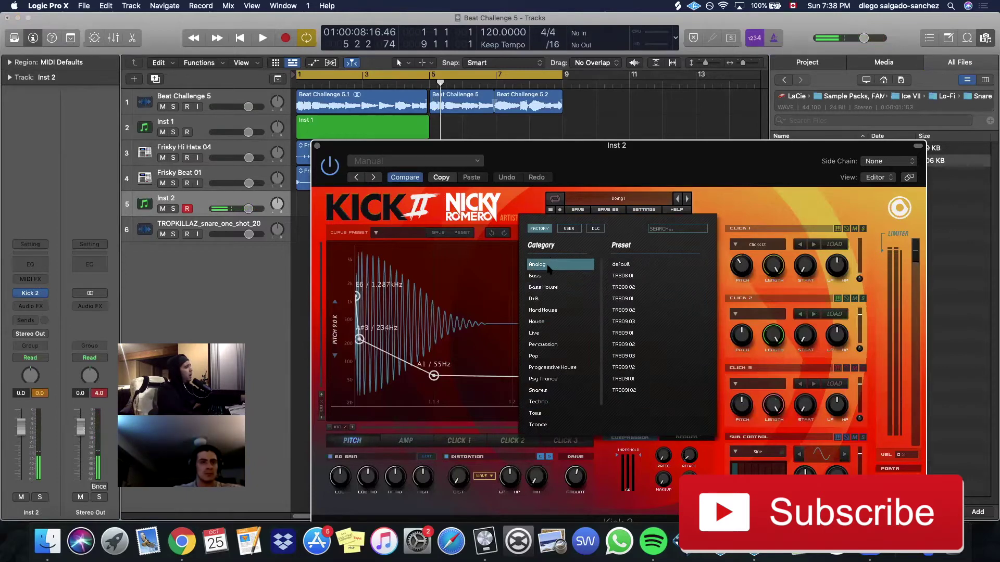
{"action": "left_click", "coordinate": [660, 276]}
{"action": "left_click", "coordinate": [660, 286]}
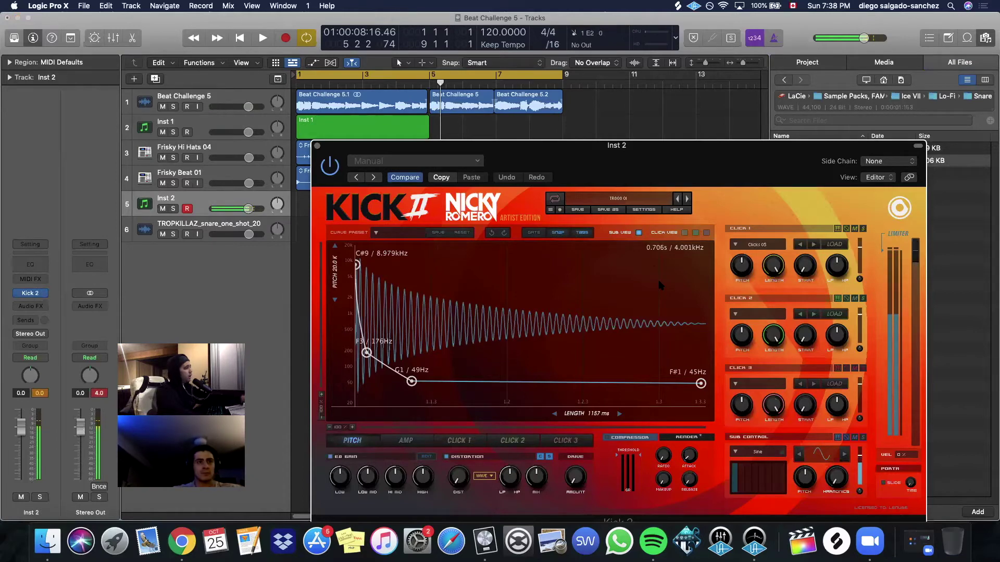
{"action": "left_click", "coordinate": [687, 199]}
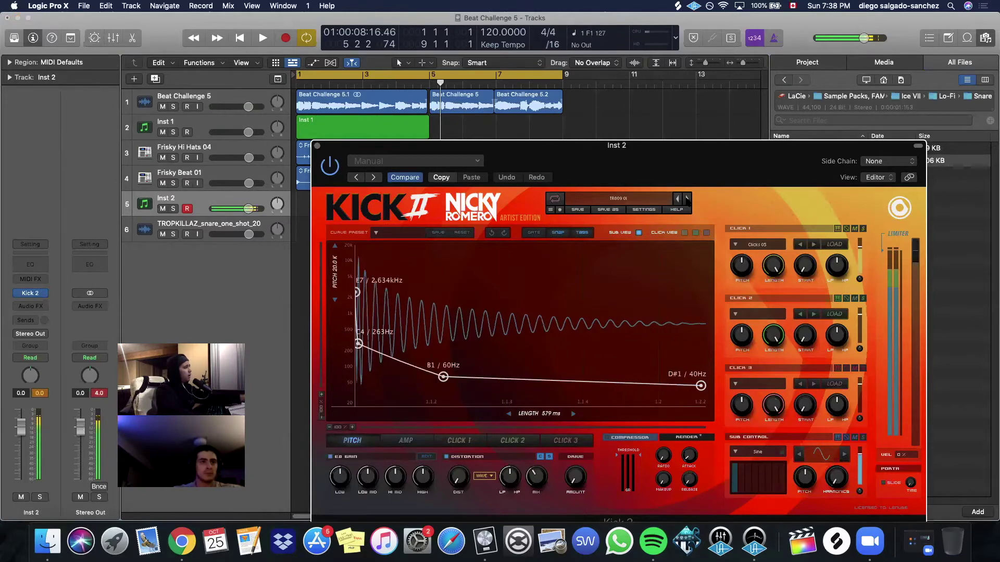
{"action": "left_click", "coordinate": [687, 199]}
{"action": "left_click", "coordinate": [687, 198]}
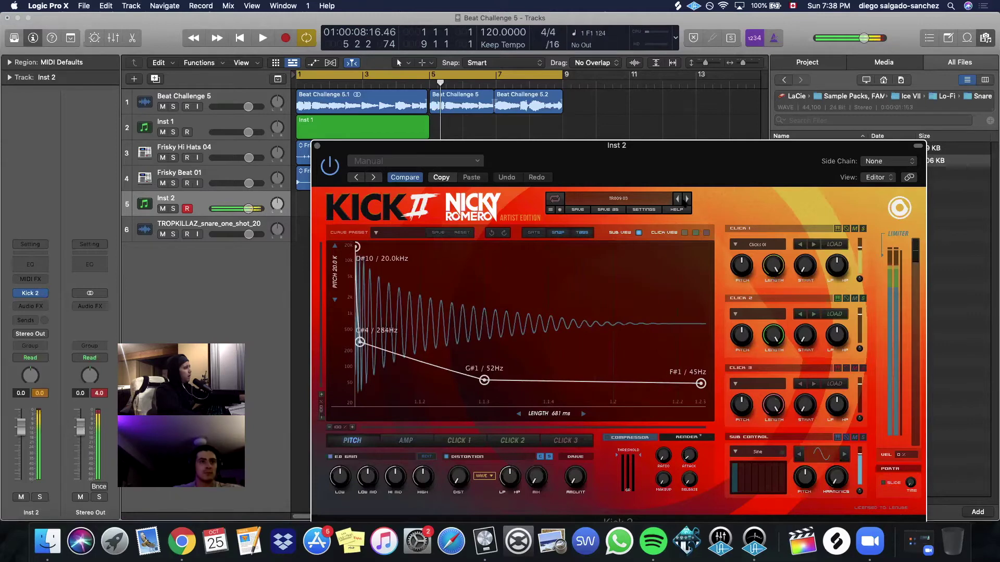
{"action": "left_click", "coordinate": [687, 198]}
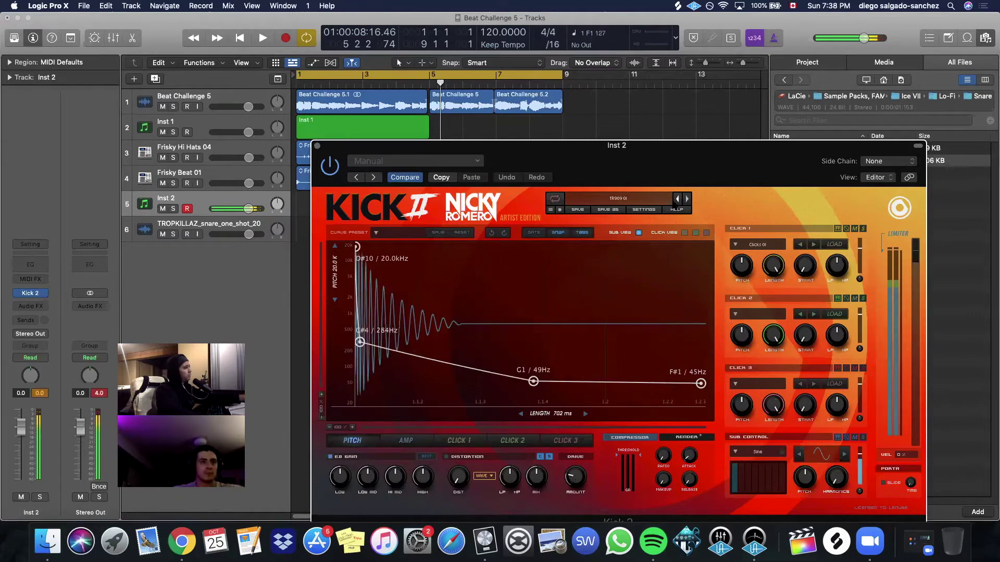
{"action": "left_click", "coordinate": [677, 198]}
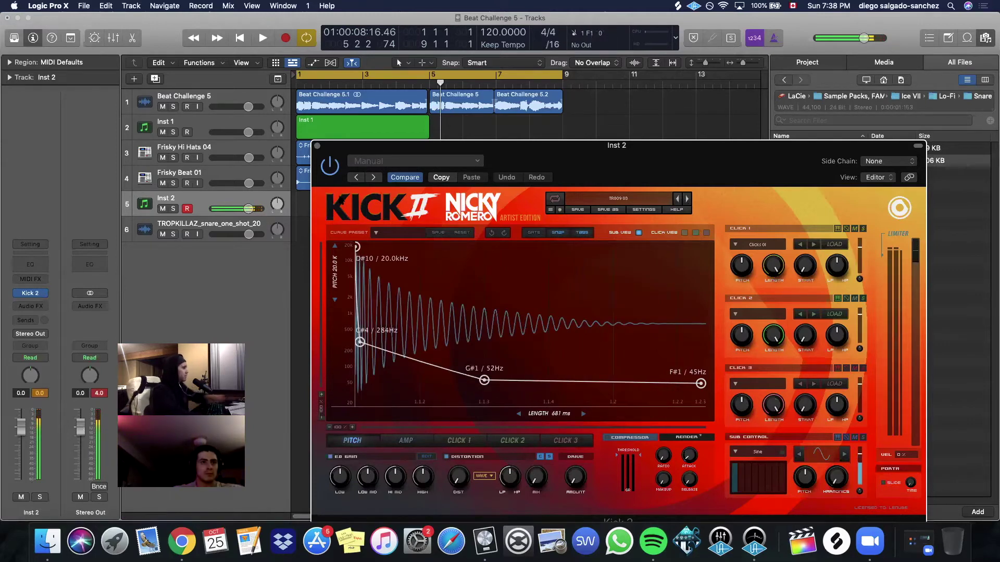
{"action": "left_click", "coordinate": [317, 145]}
Create a MIDI region at bar 1 on the Inst 2 track and draw a two-beat C3 note at its start.
{"action": "right_click", "coordinate": [301, 195]}
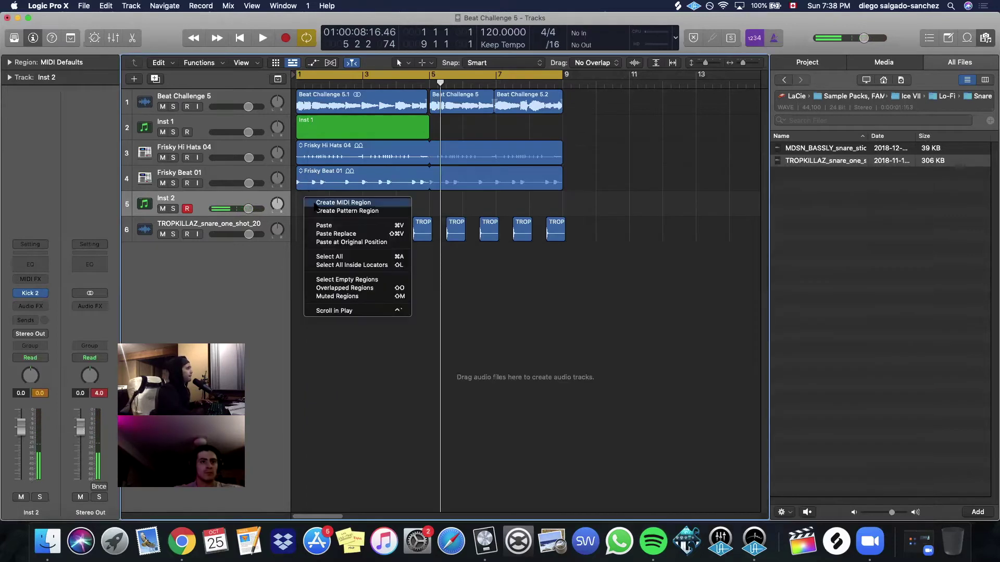
{"action": "left_click", "coordinate": [315, 200]}
{"action": "key", "text": "p"}
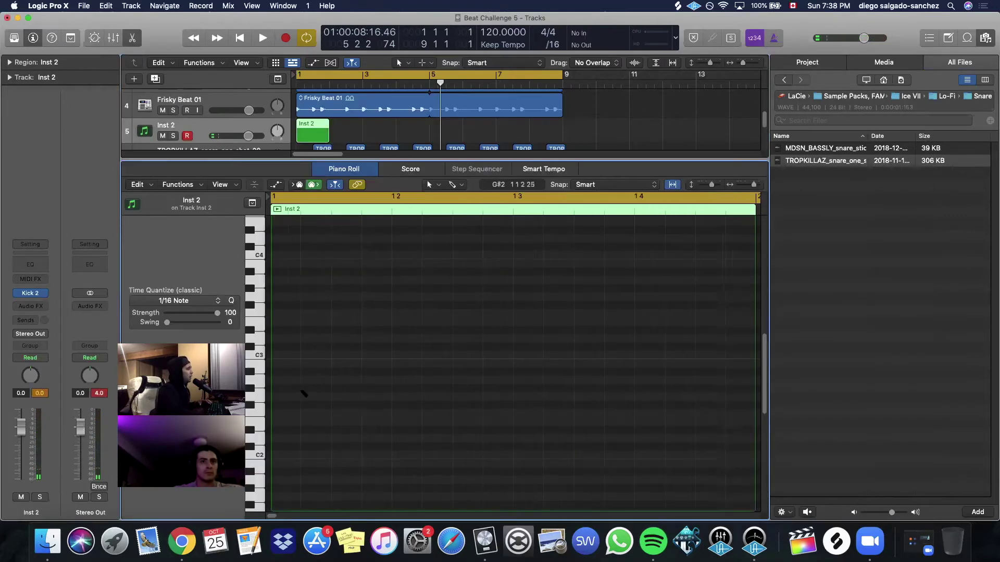
{"action": "left_click_drag", "start_coordinate": [275, 355], "coordinate": [467, 354]}
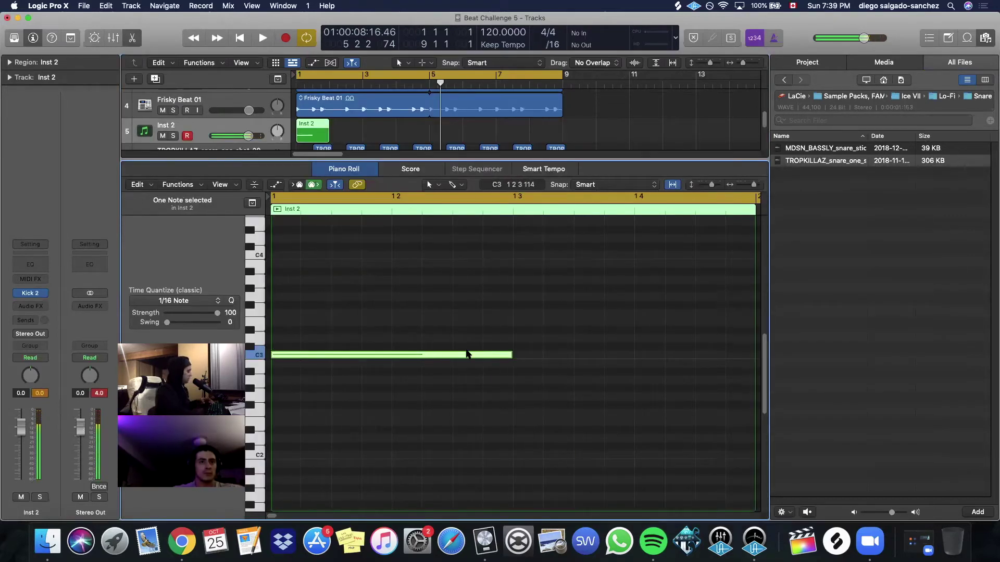
{"action": "key", "text": "p"}
Bounce the Inst 2 kick region in place as audio.
{"action": "right_click", "coordinate": [311, 208]}
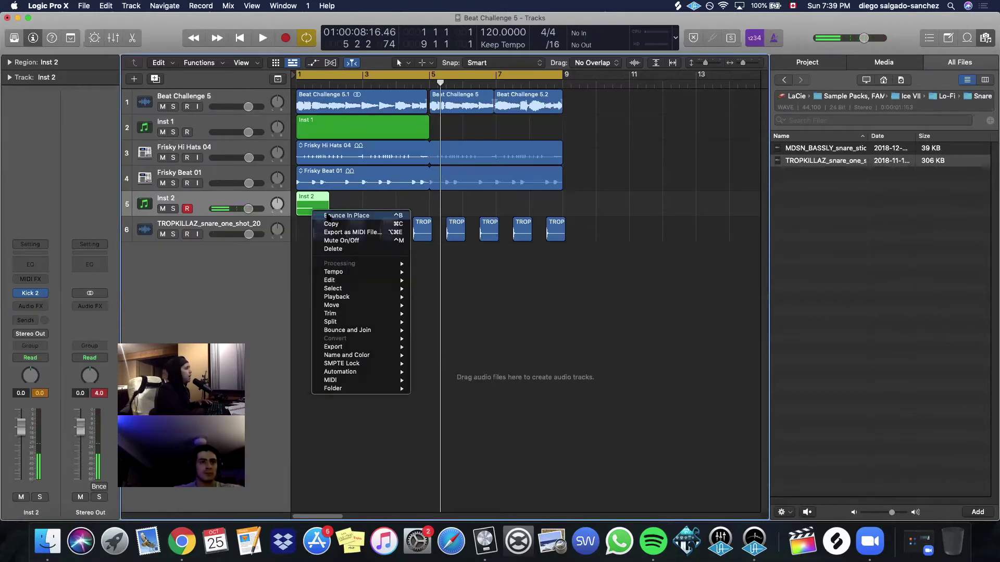
{"action": "left_click", "coordinate": [333, 213]}
{"action": "left_click", "coordinate": [579, 214]}
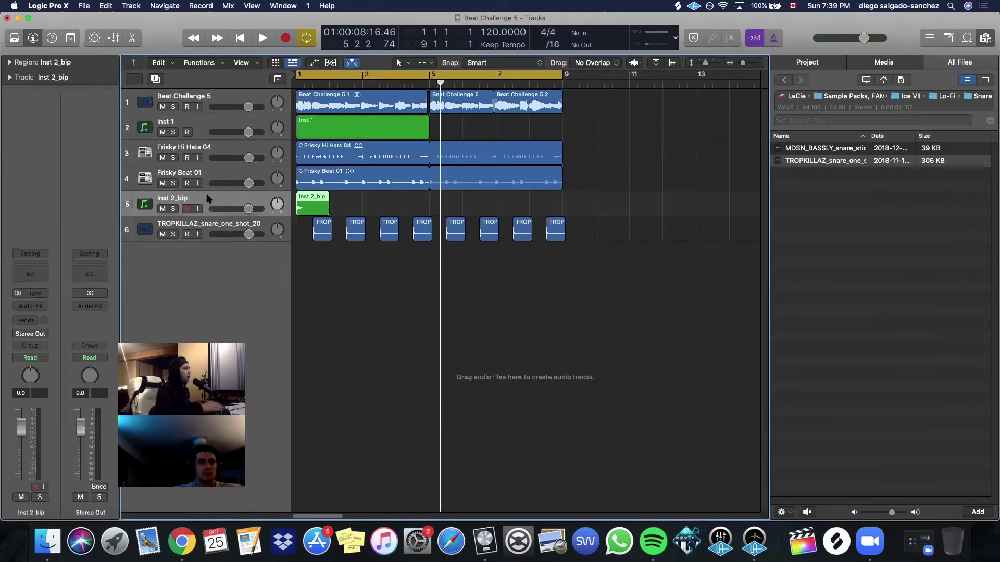
Trim the bounced kick region to two beats and play the arrangement from the start.
{"action": "left_click_drag", "start_coordinate": [323, 210], "coordinate": [311, 209]}
{"action": "key", "text": "Return"}
{"action": "key", "text": "space"}
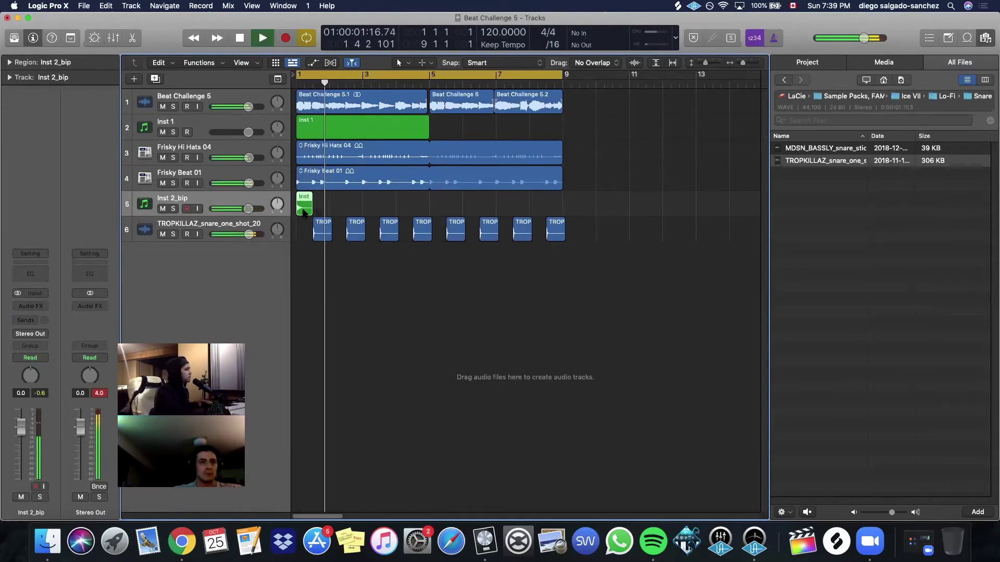
{"action": "key", "text": "space"}
Copy the bounced kick to beat 4 of bar 1, beats 1 and 4 of bar 3, beat 4 of bar 4 and beat 3 of bar 5 during playback.
{"action": "left_click_drag", "start_coordinate": [305, 206], "coordinate": [362, 208]}
{"action": "left_click", "coordinate": [304, 205], "text": "shift"}
{"action": "left_click_drag", "start_coordinate": [363, 202], "coordinate": [370, 202]}
{"action": "key", "text": "space"}
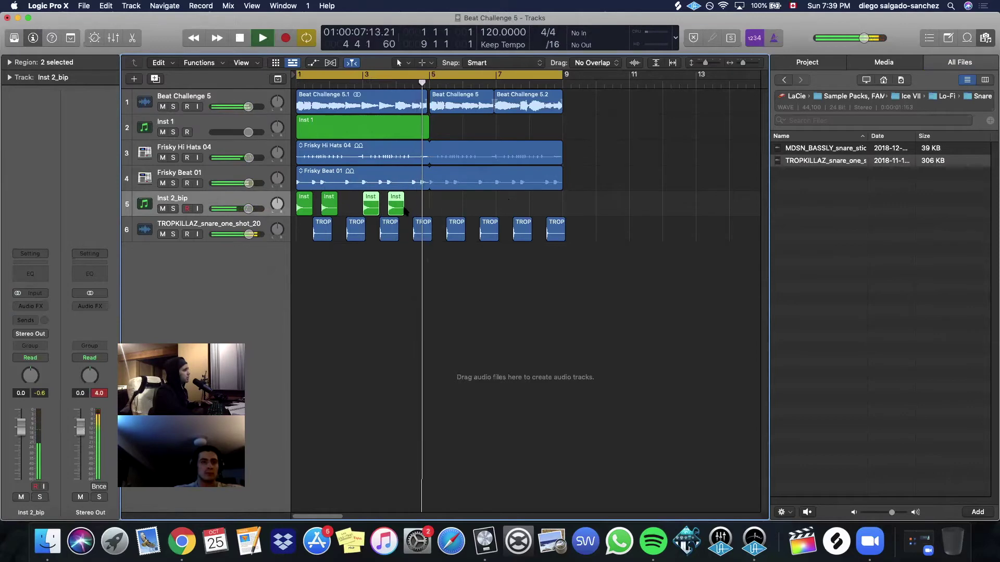
{"action": "left_click_drag", "start_coordinate": [392, 209], "coordinate": [456, 209]}
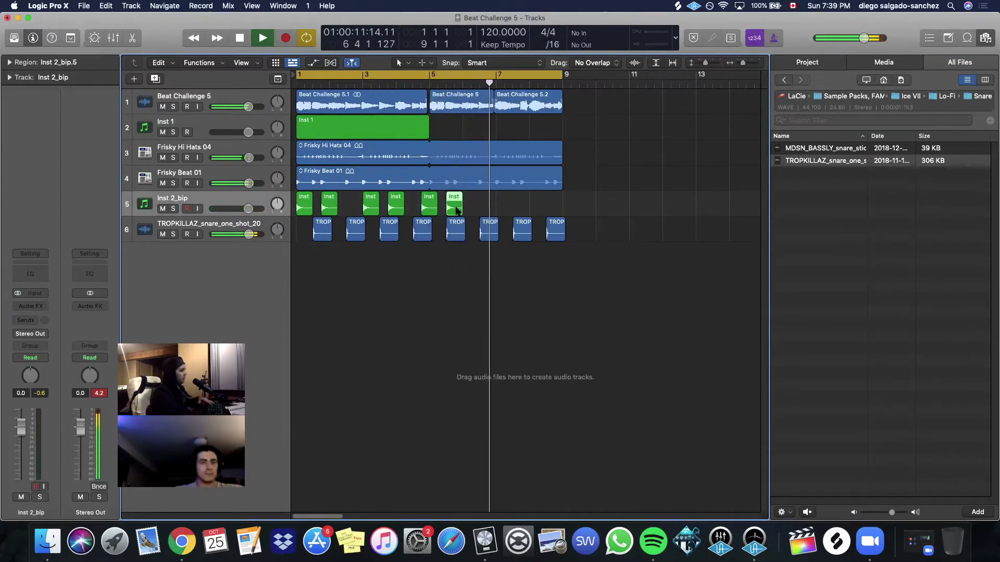
Delete the sixth Inst 2_bip region and copy the remaining five regions so the pattern repeats from bar 5.
{"action": "key", "text": "Delete"}
{"action": "left_click", "coordinate": [425, 207]}
{"action": "mouse_move", "coordinate": [424, 207]}
{"action": "left_mouse_down"}
{"action": "mouse_move", "coordinate": [434, 210]}
{"action": "mouse_move", "coordinate": [298, 193]}
{"action": "mouse_move", "coordinate": [459, 208]}
{"action": "mouse_move", "coordinate": [433, 208]}
{"action": "left_mouse_up"}
{"action": "left_click", "coordinate": [485, 214]}
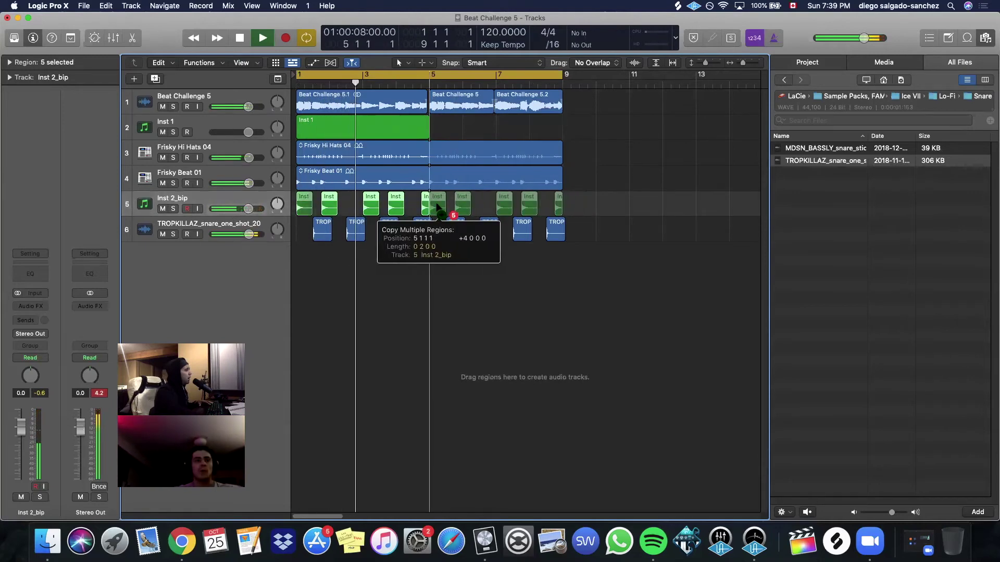
Listen to the Frisky Beat 01 track in solo, stop playback and turn its solo off.
{"action": "left_click", "coordinate": [173, 184]}
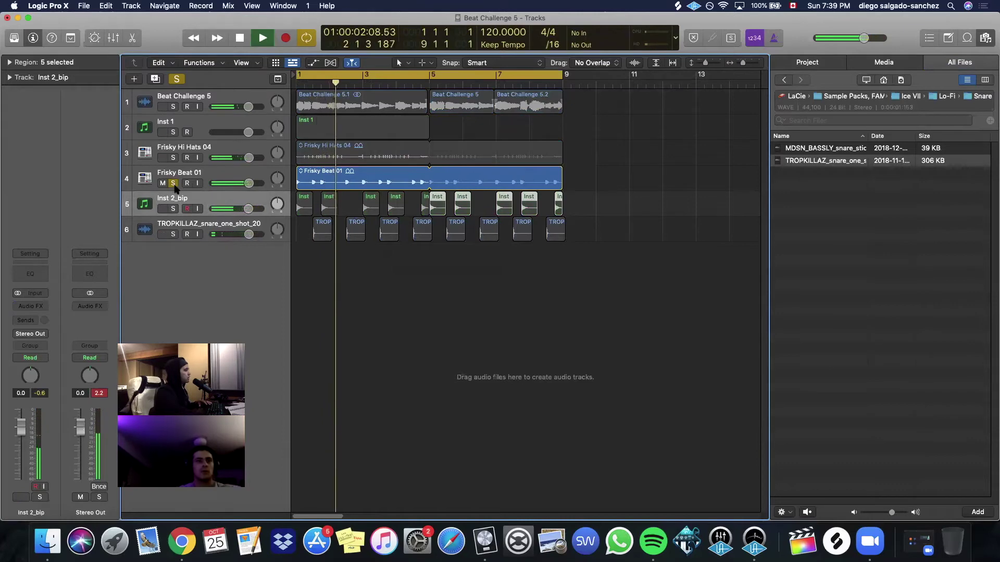
{"action": "key", "text": "space"}
{"action": "left_click", "coordinate": [173, 183]}
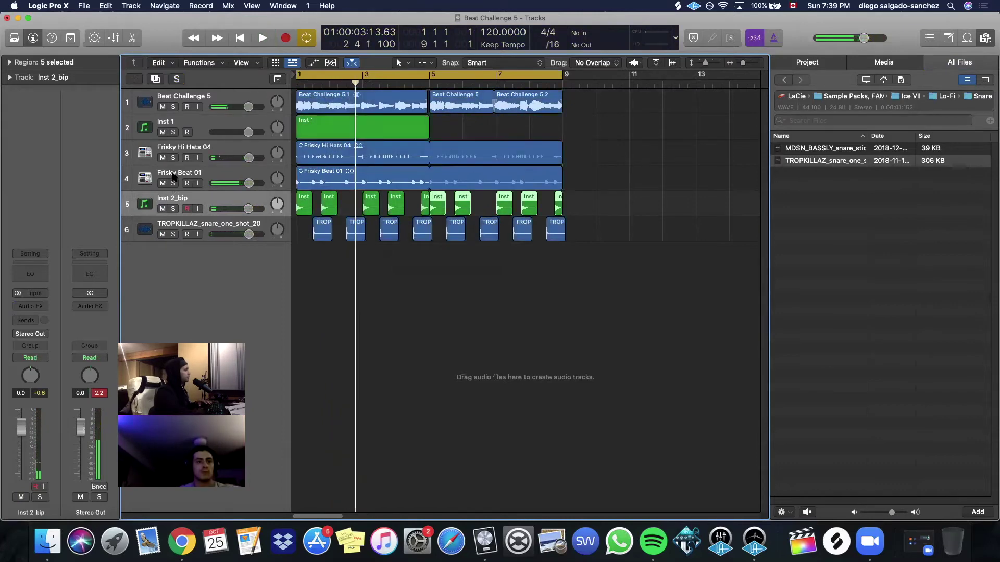
Try playing the beat without the Frisky Beat 01 region, and restore the deleted region.
{"action": "left_click", "coordinate": [173, 177]}
{"action": "key", "text": "Delete"}
{"action": "key", "text": "Return"}
{"action": "key", "text": "space"}
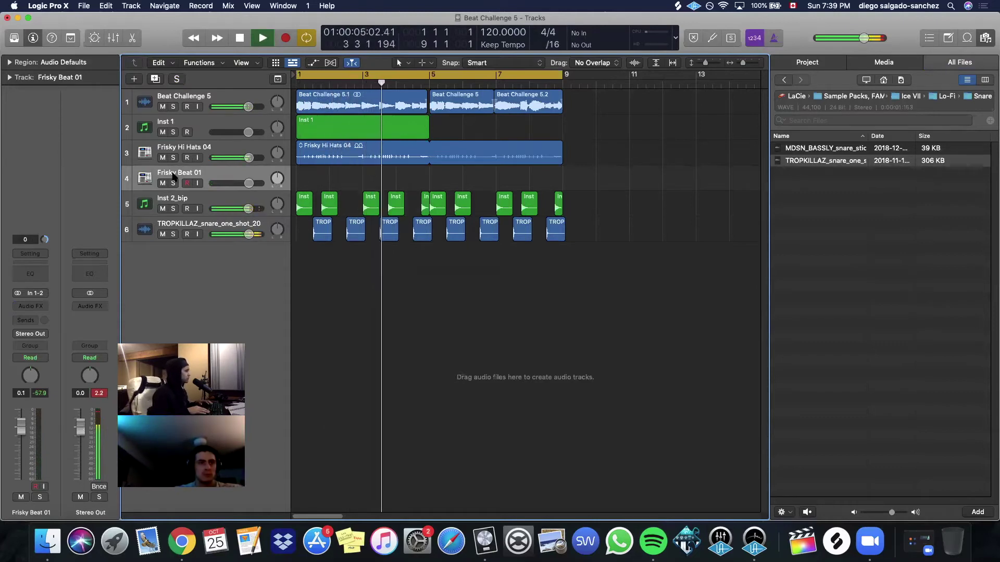
{"action": "key", "text": "space"}
{"action": "key", "text": "super+shift+z"}
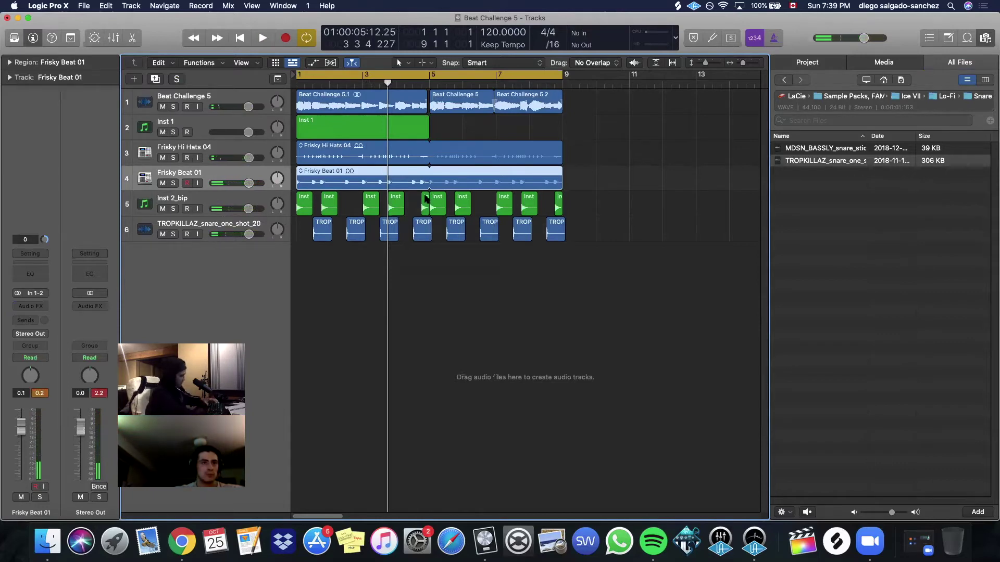
Split the Frisky Beat 01 region into short segments across bars 1 and 2 with the Scissors tool, removing the piece at the end of bar 2.
{"action": "key", "text": "i"}
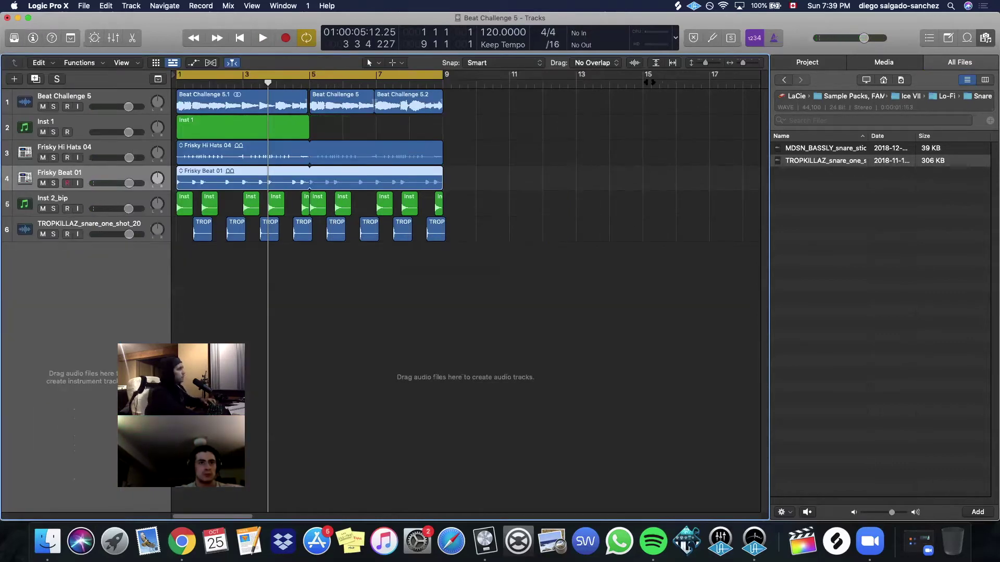
{"action": "key", "text": "i"}
{"action": "key", "text": "t"}
{"action": "key", "text": "i"}
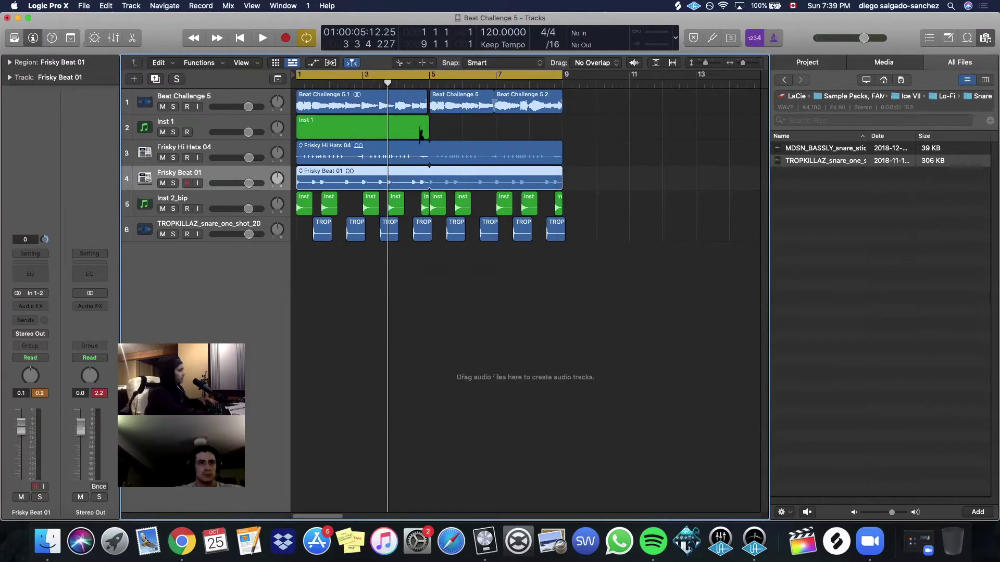
{"action": "left_click", "coordinate": [310, 177]}
{"action": "left_click", "coordinate": [363, 178]}
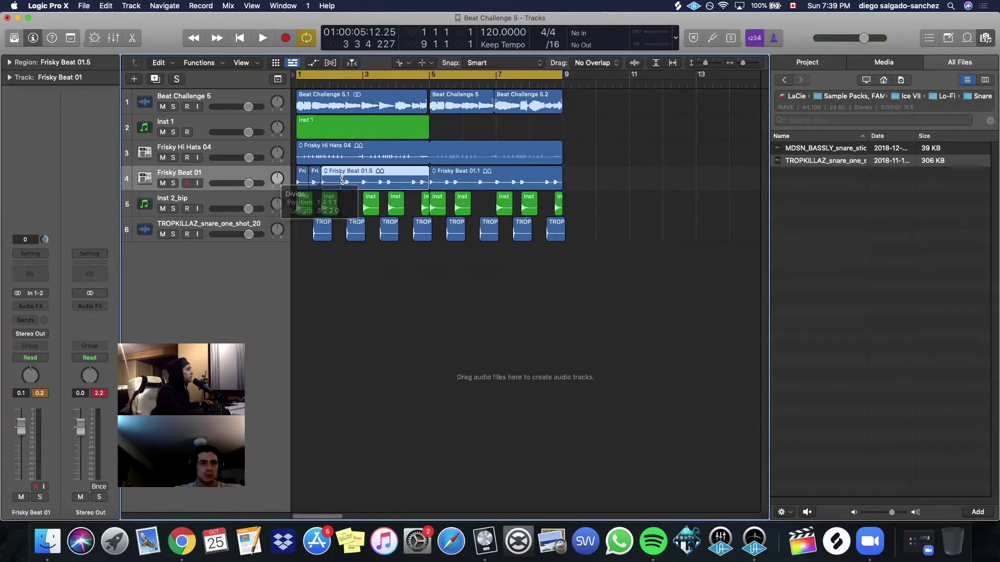
{"action": "left_click", "coordinate": [359, 177]}
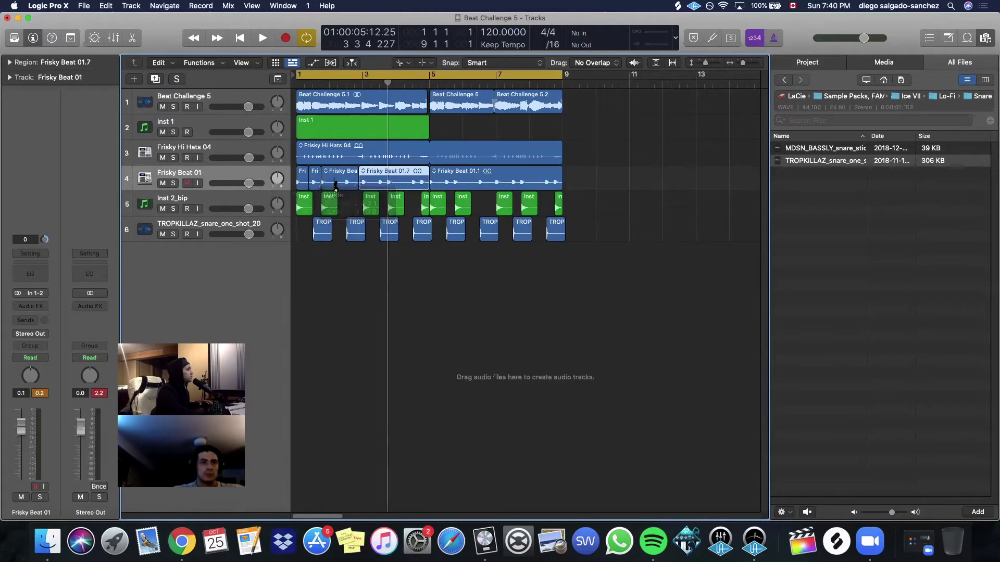
{"action": "left_click", "coordinate": [342, 177]}
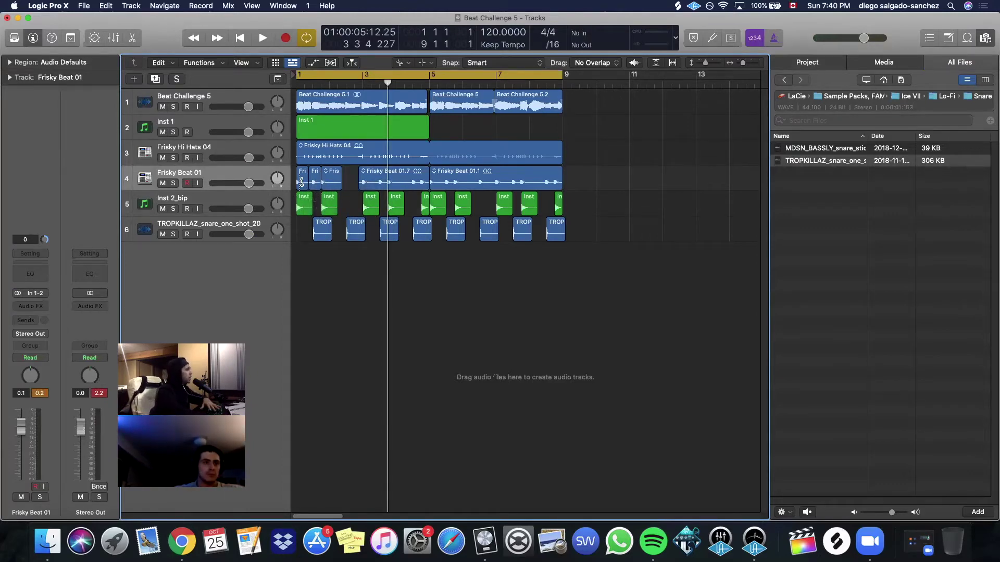
Delete every remaining Frisky Beat 01 segment except the short second one in bar 1.
{"action": "key", "text": "t"}
{"action": "key", "text": "t"}
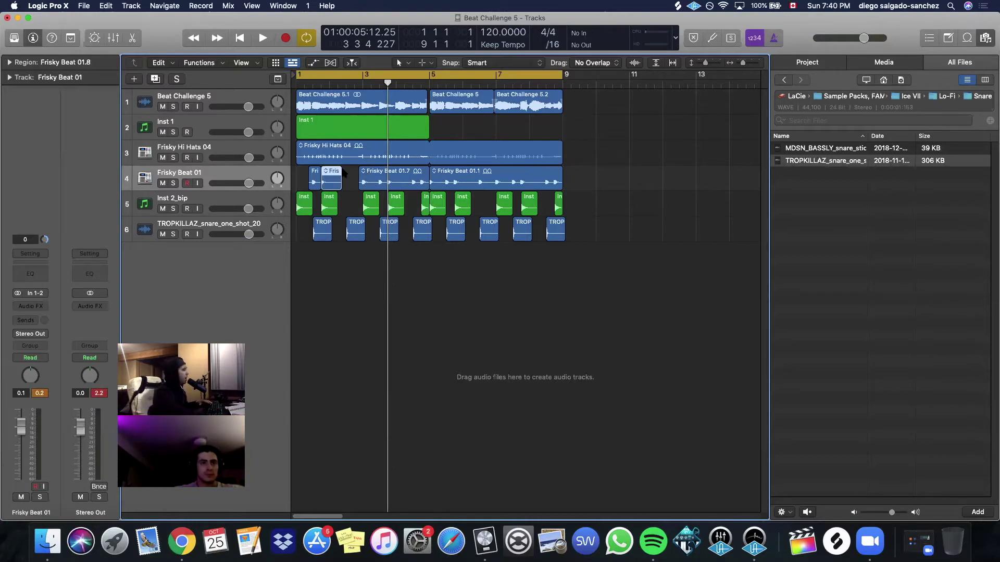
{"action": "key", "text": "space"}
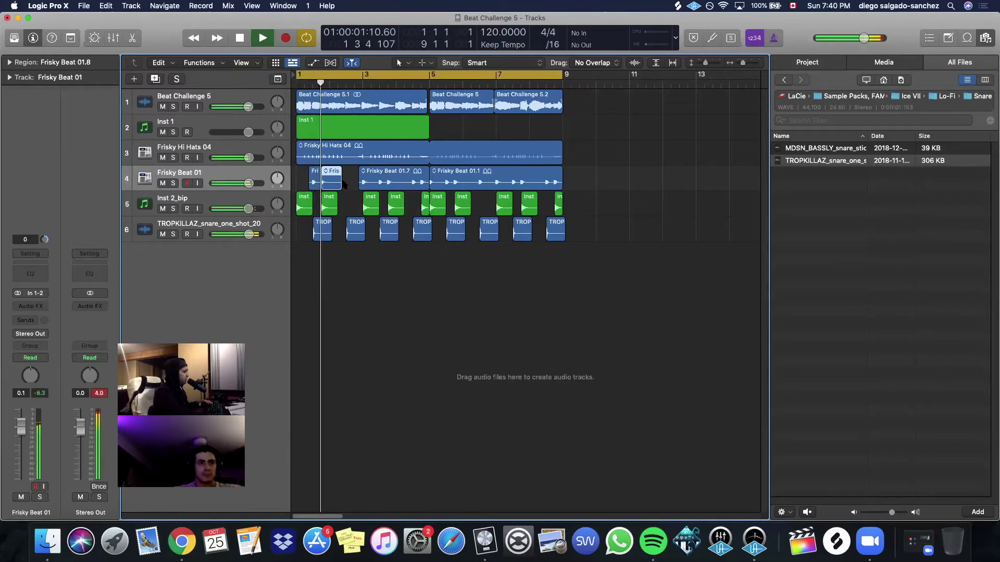
{"action": "key", "text": "space"}
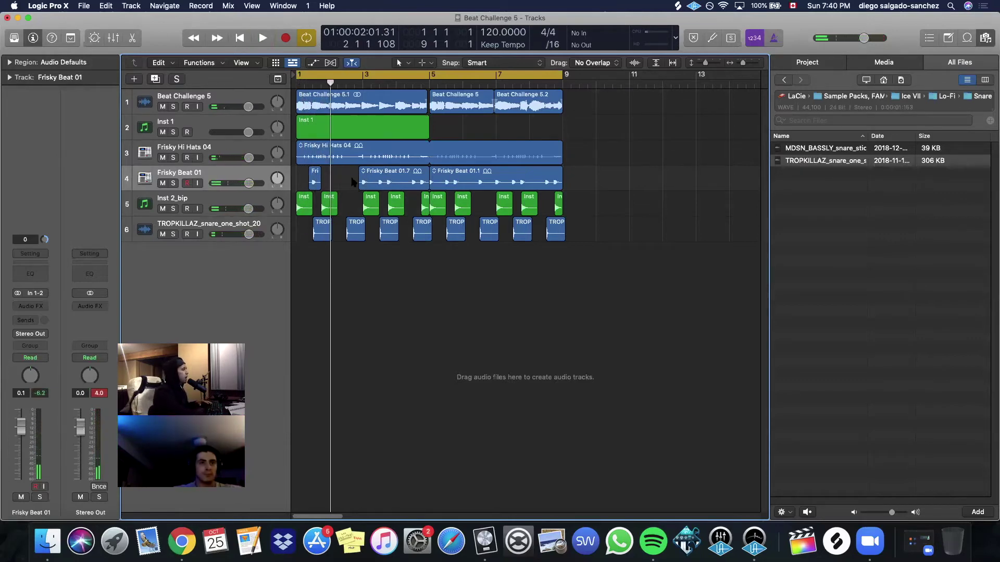
{"action": "left_click_drag", "start_coordinate": [352, 182], "coordinate": [588, 173]}
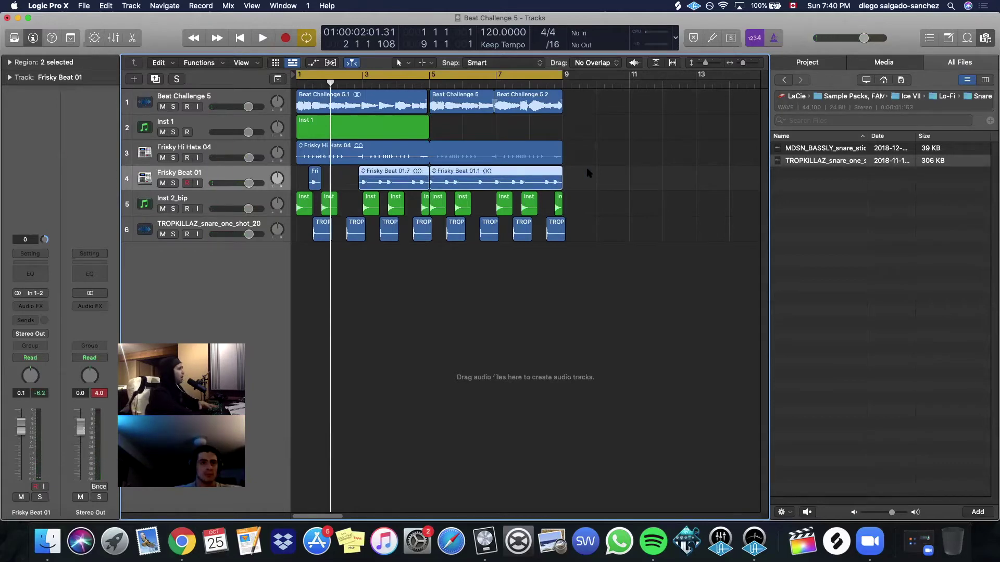
{"action": "key", "text": "Delete"}
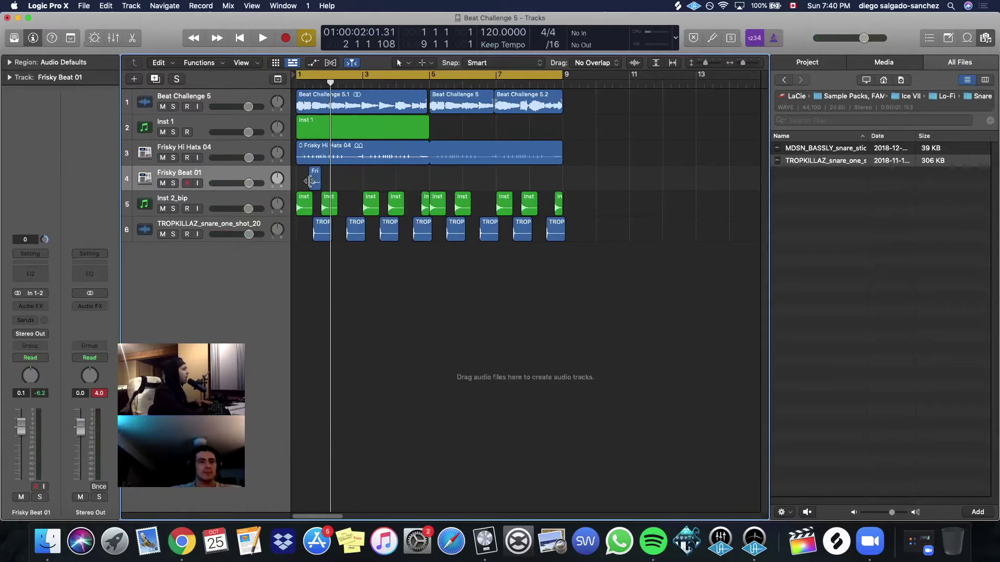
Copy the short Frisky Beat 01 segment to the same position in each bar from 2 through 8.
{"action": "left_click_drag", "start_coordinate": [310, 181], "coordinate": [390, 184]}
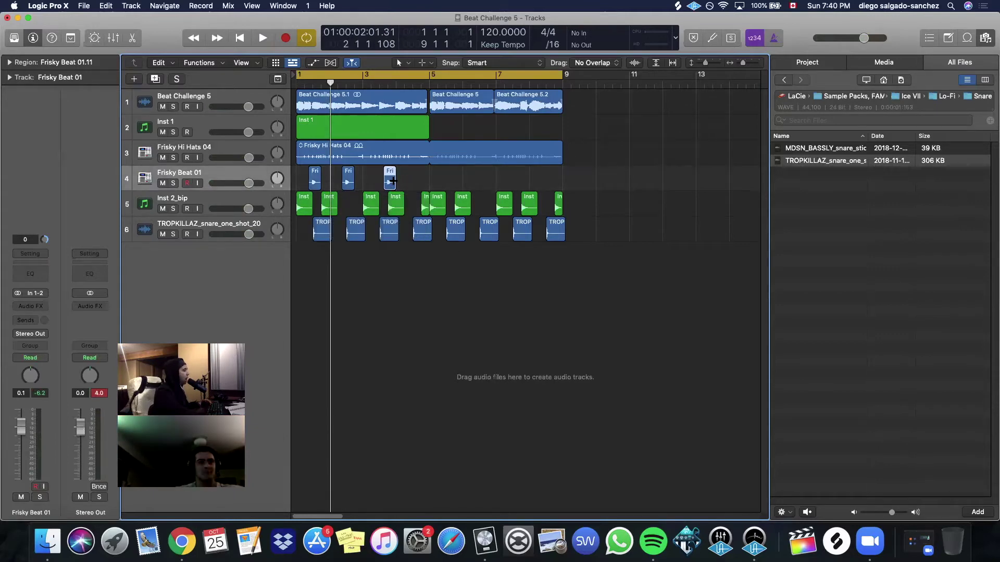
{"action": "key", "text": "super+z"}
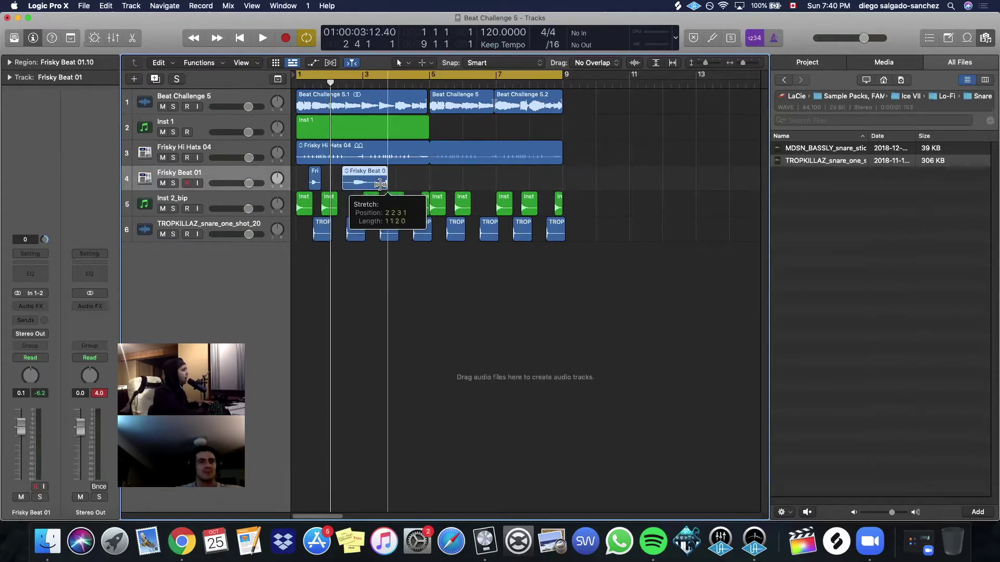
{"action": "left_click_drag", "start_coordinate": [314, 185], "coordinate": [448, 182]}
{"action": "key", "text": "space"}
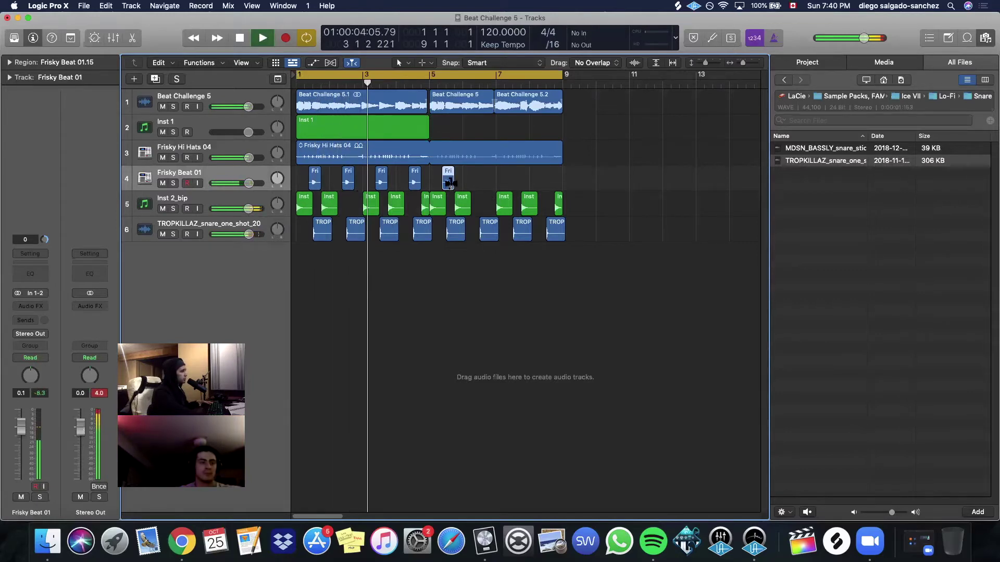
{"action": "left_click_drag", "start_coordinate": [446, 184], "coordinate": [515, 186]}
{"action": "key", "text": "Return"}
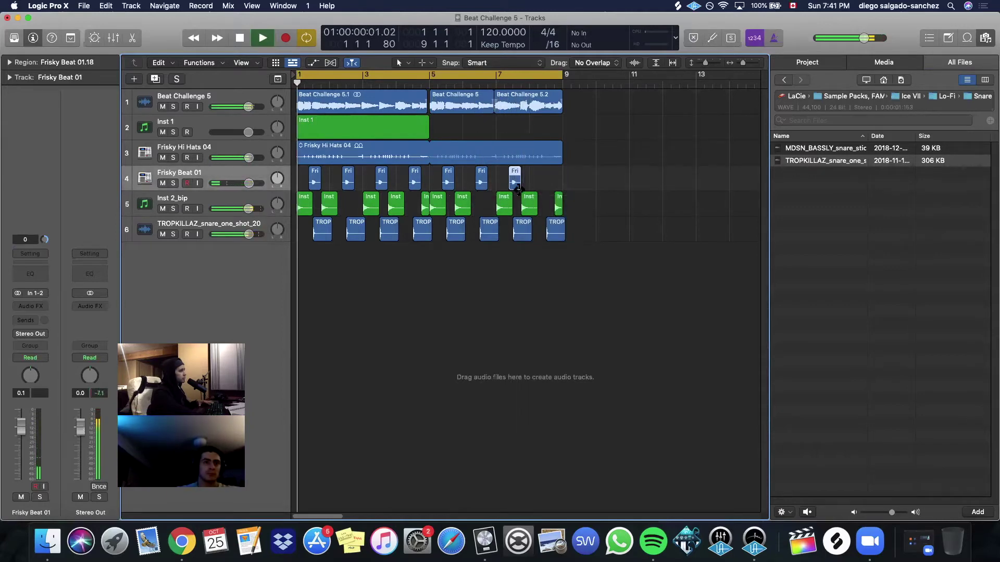
{"action": "left_click_drag", "start_coordinate": [515, 183], "coordinate": [548, 183]}
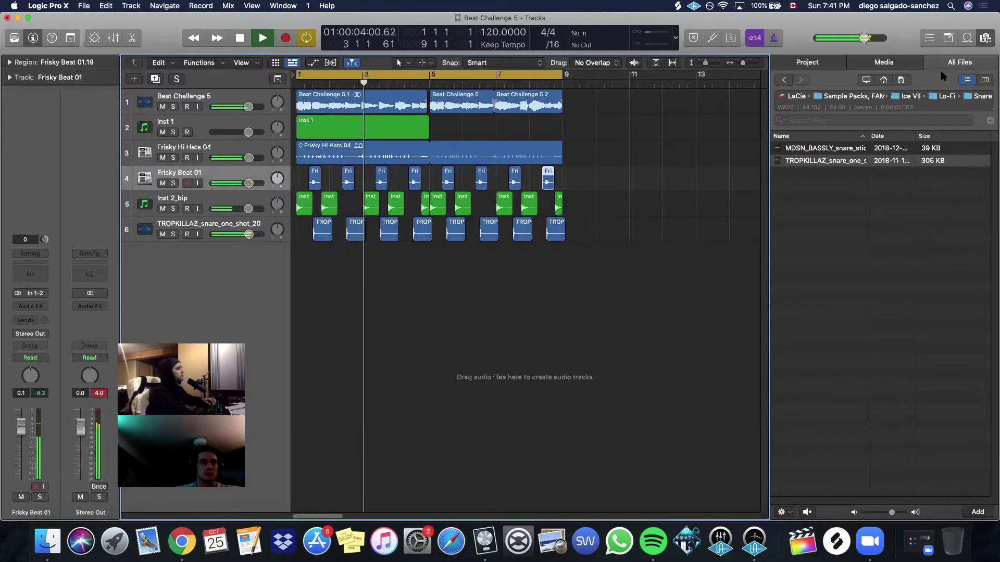
Hide the file browser and save the project.
{"action": "key", "text": "f"}
{"action": "left_click", "coordinate": [84, 6]}
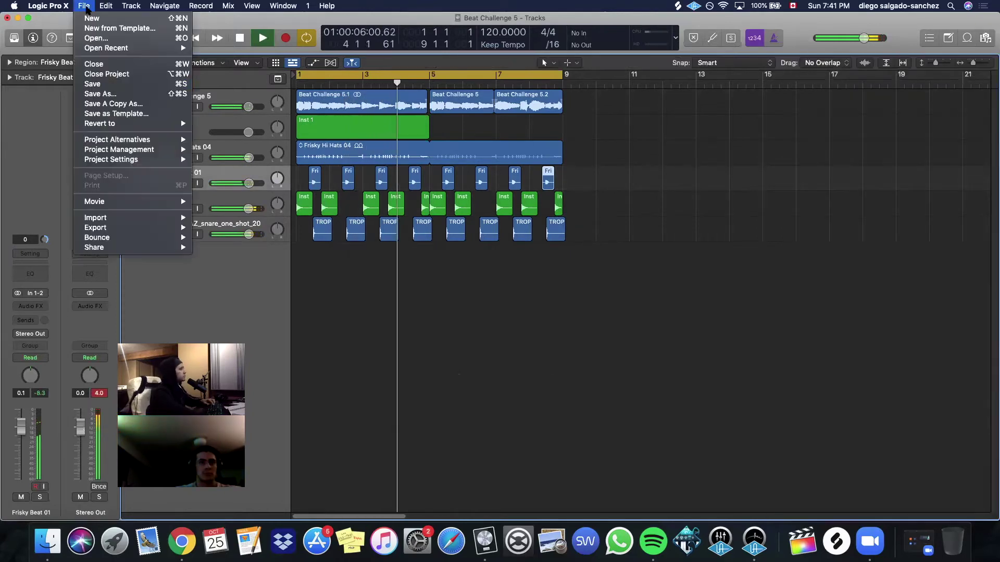
{"action": "left_click", "coordinate": [85, 86]}
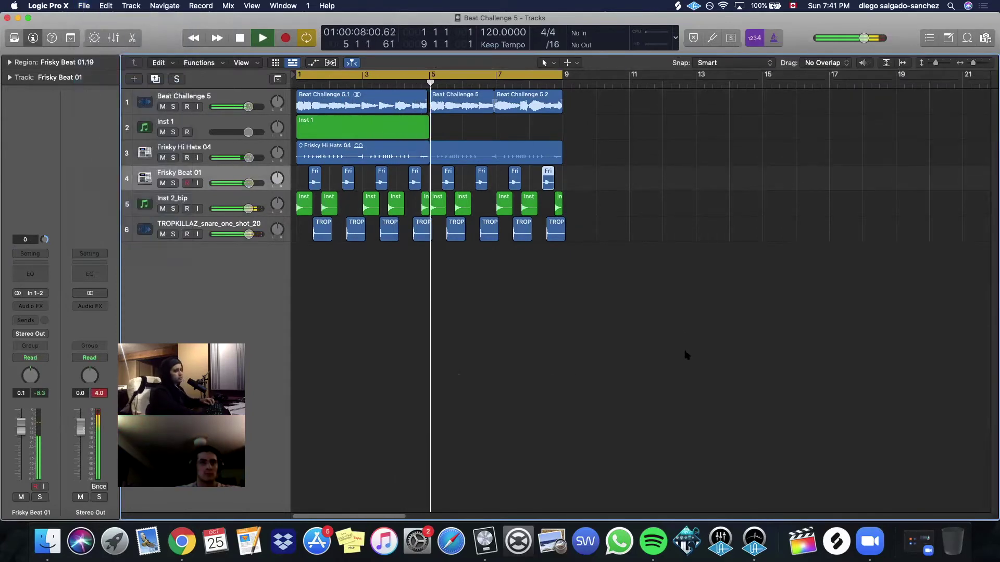
Duplicate the eight-bar regions of all six tracks so the copies start at bar 9.
{"action": "key", "text": "space"}
{"action": "key", "text": "super+Left"}
{"action": "key", "text": "super+Left"}
{"action": "key", "text": "super+Up"}
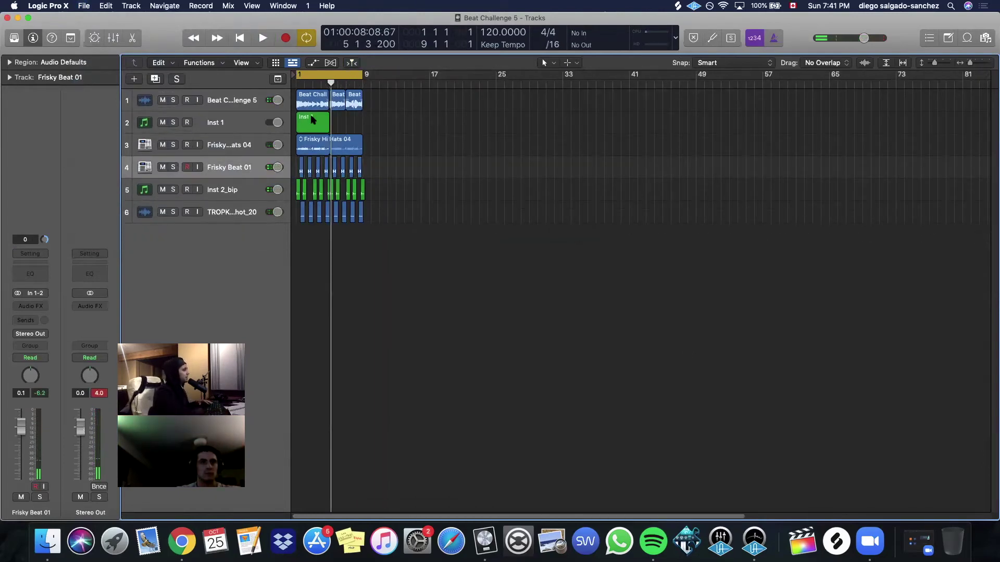
{"action": "left_click", "coordinate": [244, 99]}
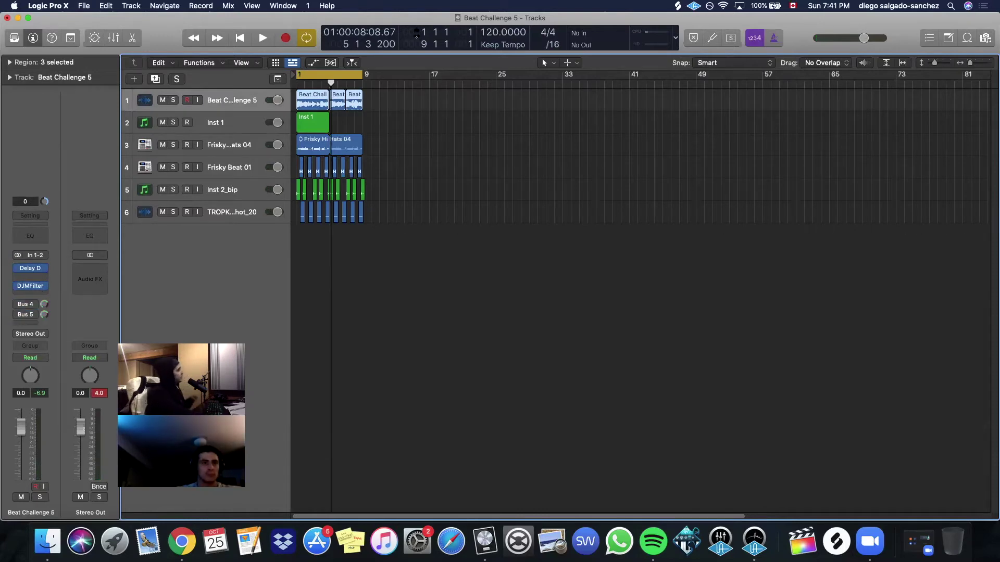
{"action": "left_click_drag", "start_coordinate": [310, 106], "coordinate": [288, 217]}
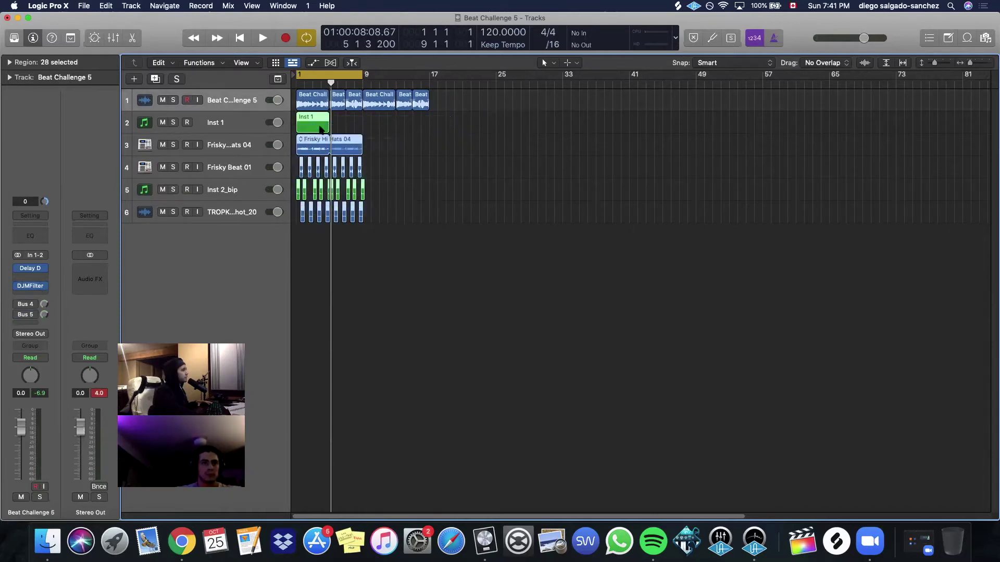
{"action": "left_click_drag", "start_coordinate": [321, 129], "coordinate": [387, 129]}
Delete the original regions before bar 9 on tracks 2 to 6, keeping only the Beat Challenge 5 regions there.
{"action": "key", "text": "space"}
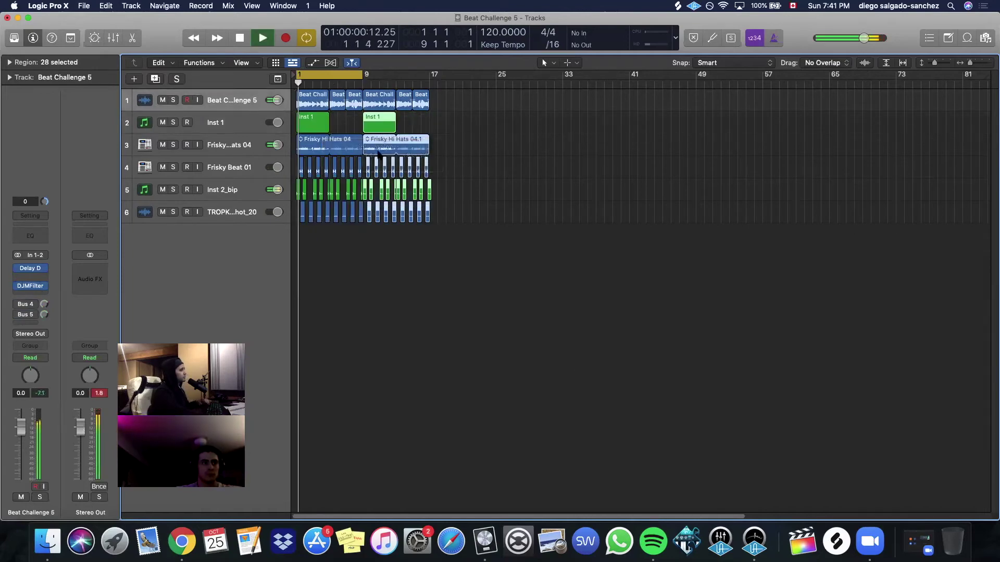
{"action": "left_click_drag", "start_coordinate": [349, 249], "coordinate": [293, 128]}
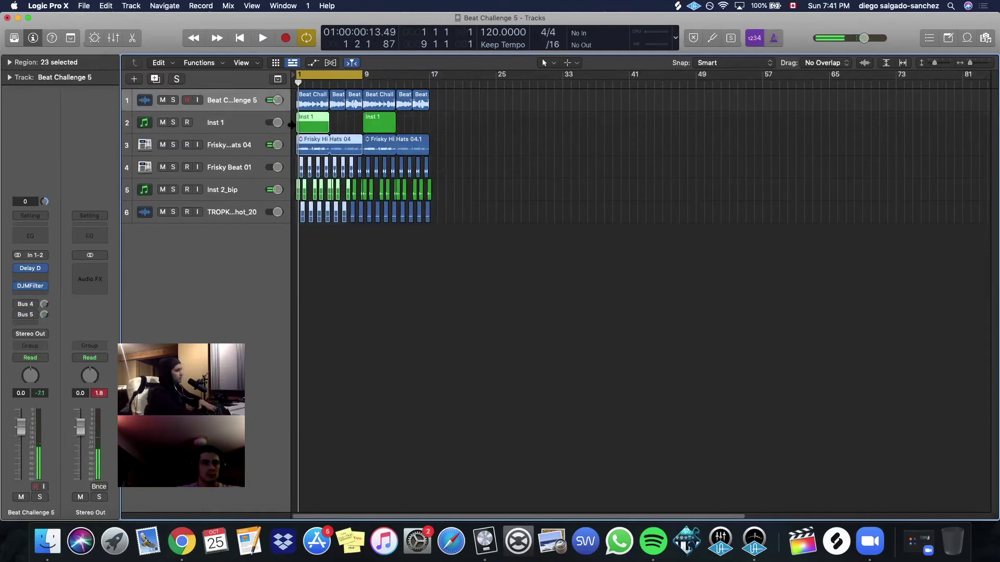
{"action": "key", "text": "Delete"}
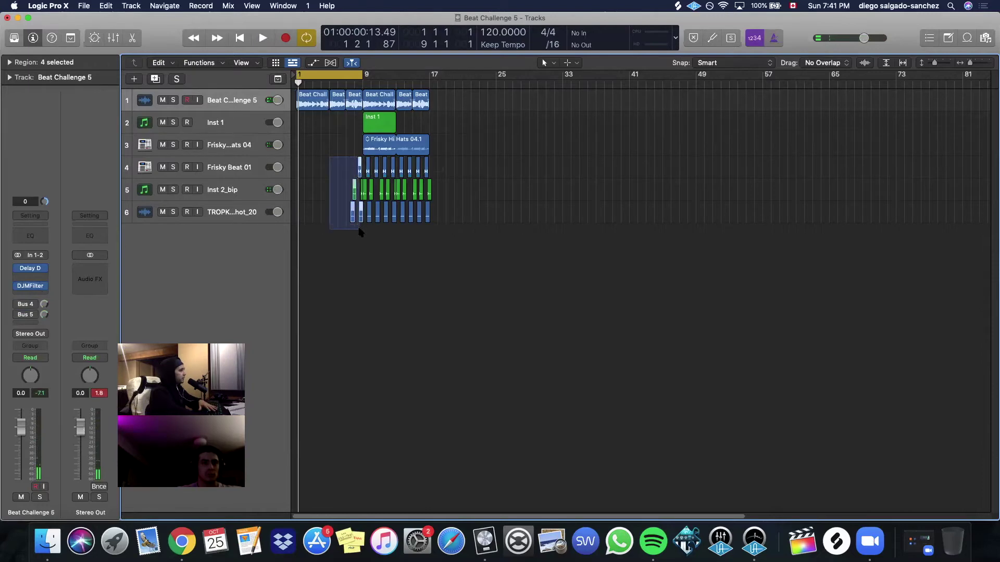
{"action": "key", "text": "Delete"}
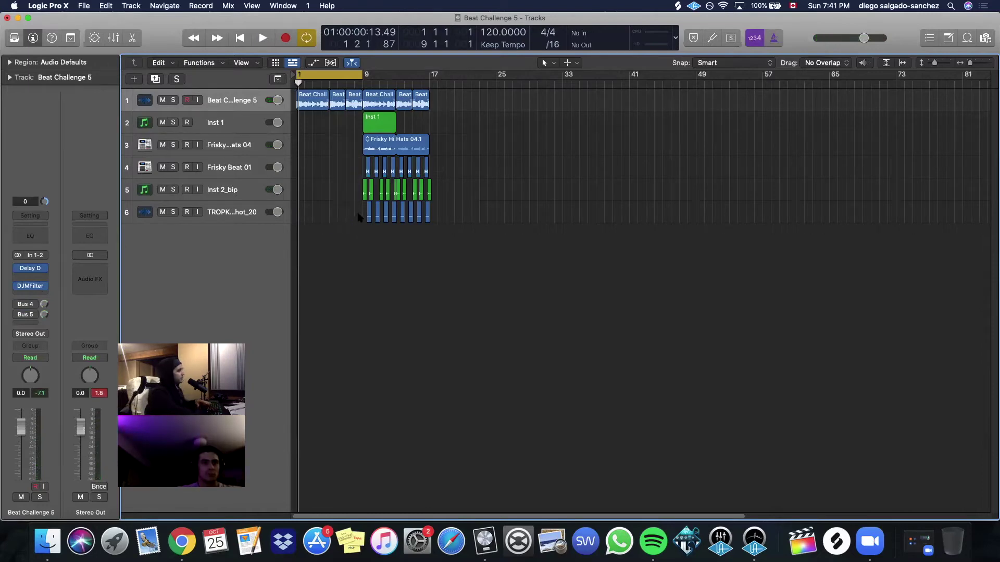
Play the arrangement from the start and delete the Inst 1 region at bar 9.
{"action": "key", "text": "space"}
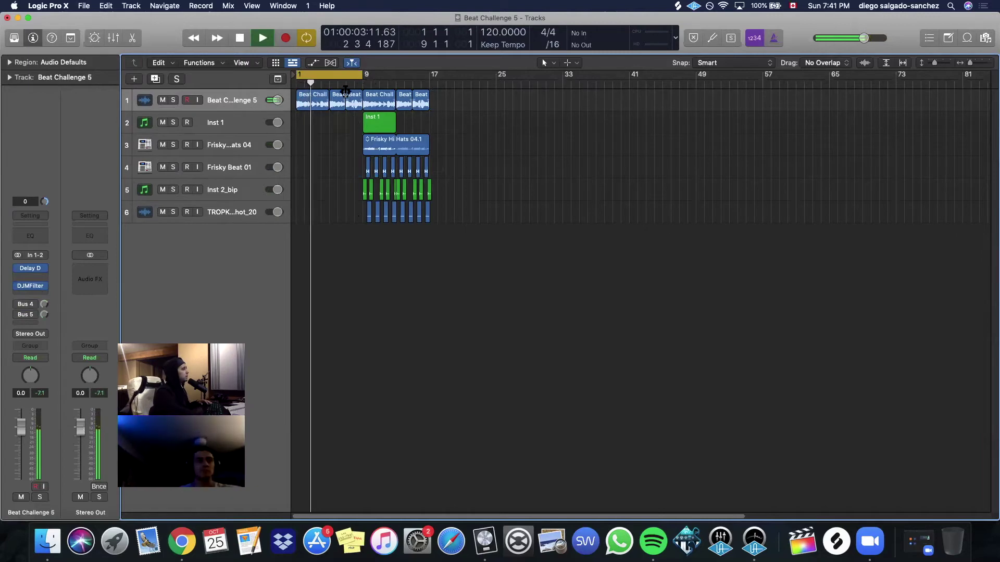
{"action": "left_click", "coordinate": [379, 122]}
{"action": "key", "text": "Delete"}
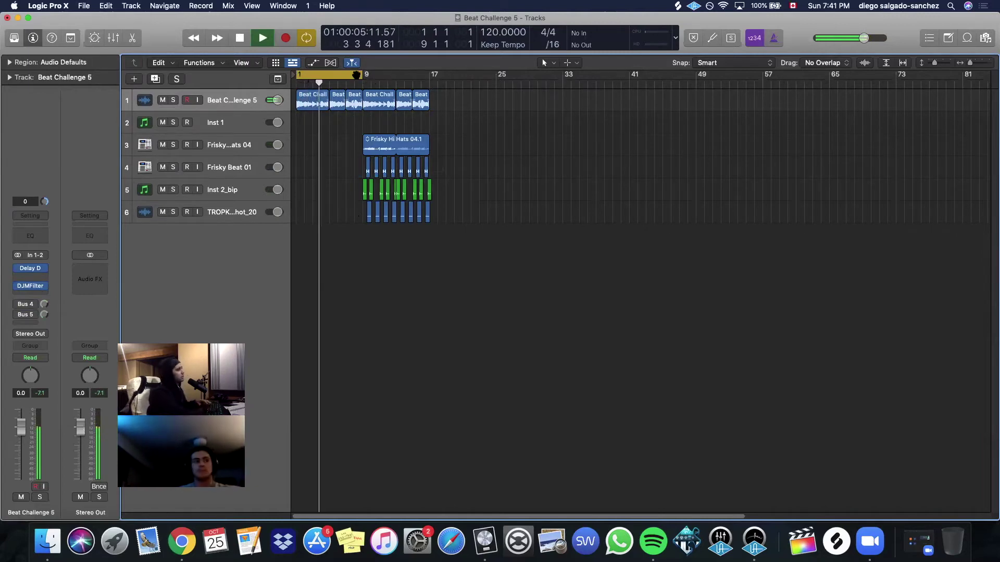
Extend the cycle range to bar 17 and move the Frisky Hi Hats 04.1 region to start at bar 17.
{"action": "left_click_drag", "start_coordinate": [356, 75], "coordinate": [431, 76]}
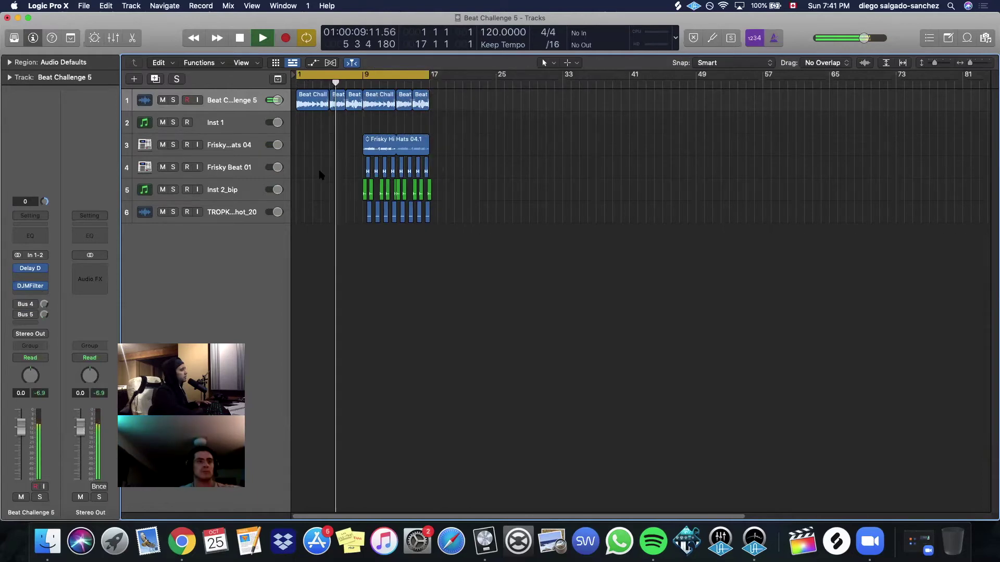
{"action": "left_click_drag", "start_coordinate": [378, 146], "coordinate": [445, 145]}
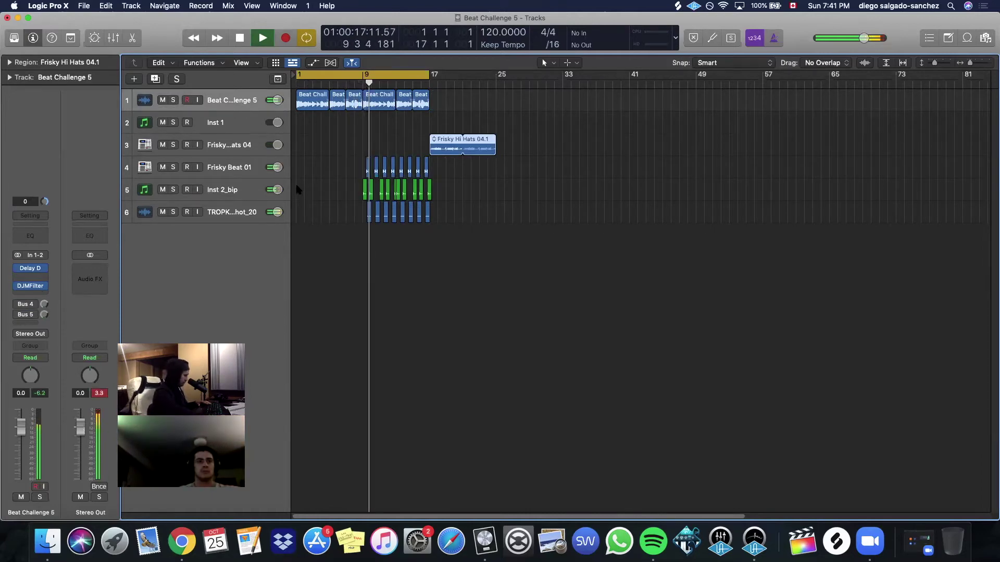
Lower the TROPKILLAZ snare track's volume to -3.6 dB.
{"action": "left_click", "coordinate": [190, 222]}
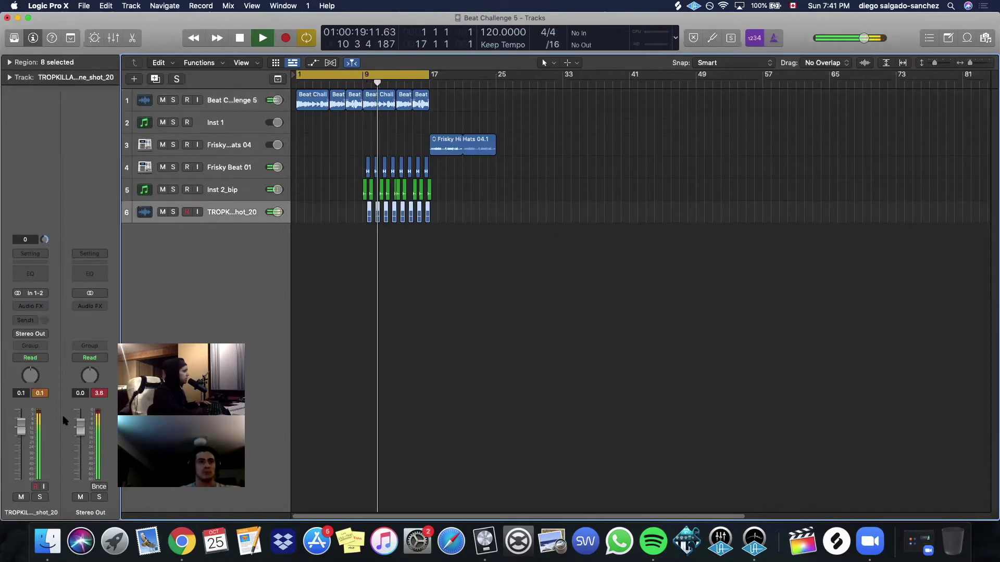
{"action": "left_click_drag", "start_coordinate": [24, 444], "coordinate": [24, 454]}
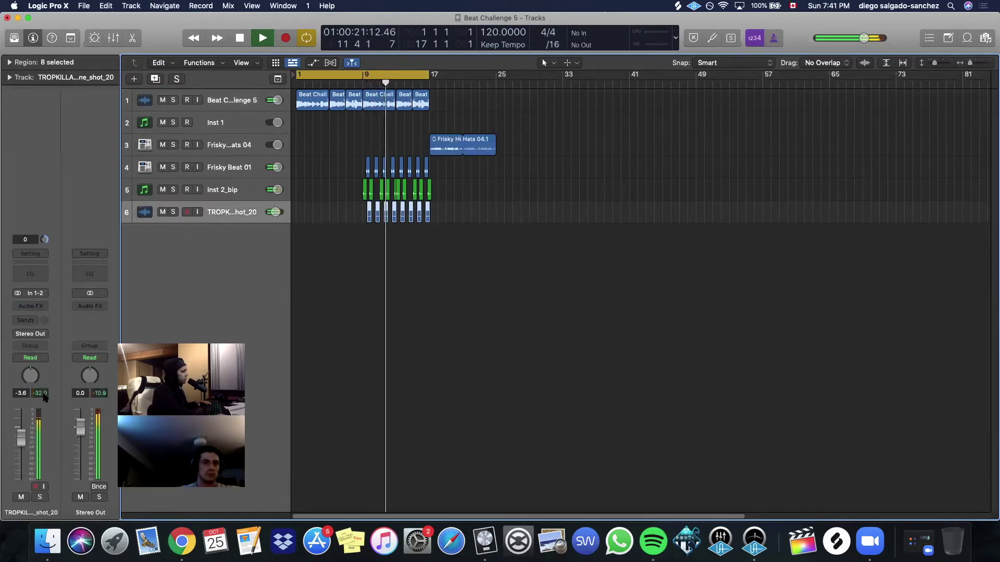
Turn off cycling and copy the Beat Challenge 5 and drum regions from bars 9–17 so the copies start at bar 17.
{"action": "key", "text": "c"}
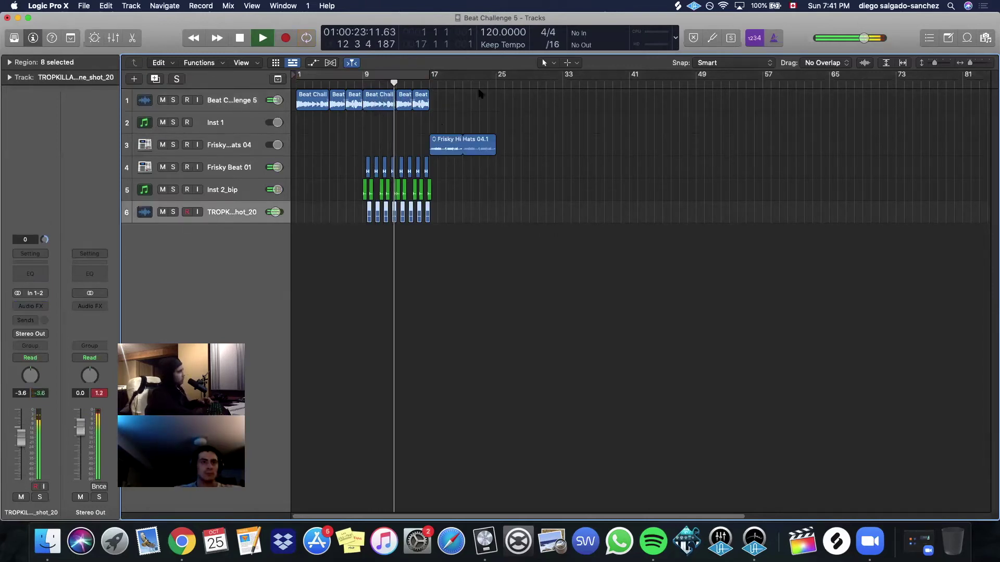
{"action": "mouse_move", "coordinate": [433, 90]}
{"action": "left_mouse_down"}
{"action": "mouse_move", "coordinate": [373, 104]}
{"action": "mouse_move", "coordinate": [440, 102]}
{"action": "left_mouse_up"}
{"action": "left_click", "coordinate": [311, 160]}
{"action": "left_click_drag", "start_coordinate": [311, 160], "coordinate": [536, 239]}
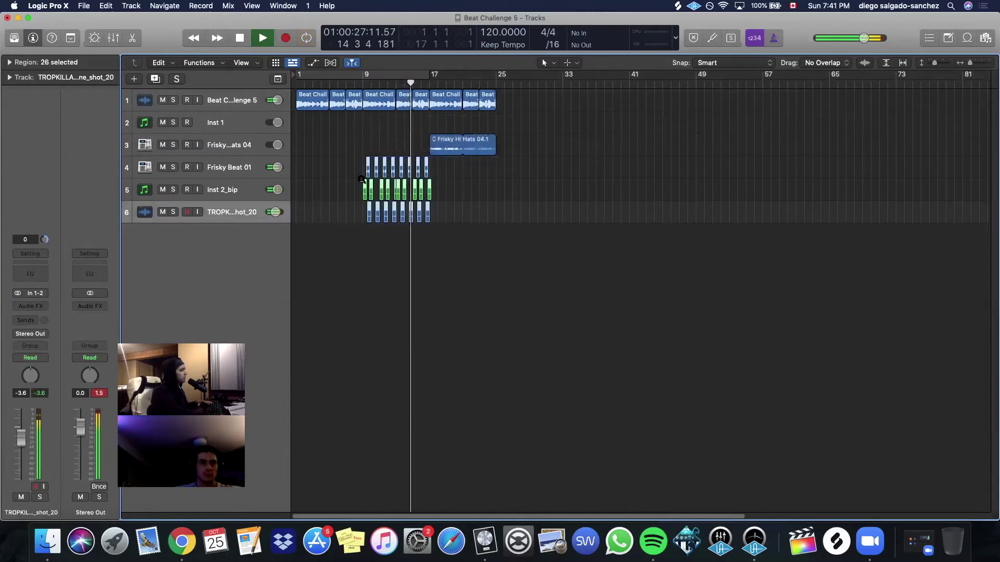
{"action": "left_click_drag", "start_coordinate": [386, 172], "coordinate": [451, 172]}
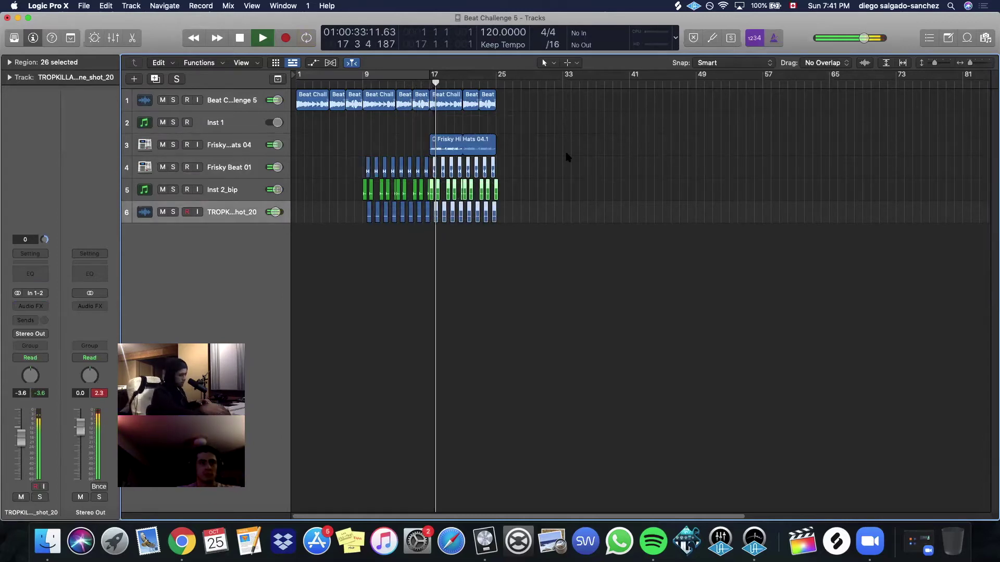
Audition the copied section from about bars 22 and 23, and the drum section from about bar 10.
{"action": "key", "text": "ctrl+Right"}
{"action": "key", "text": "ctrl+Left"}
{"action": "key", "text": "ctrl+Left"}
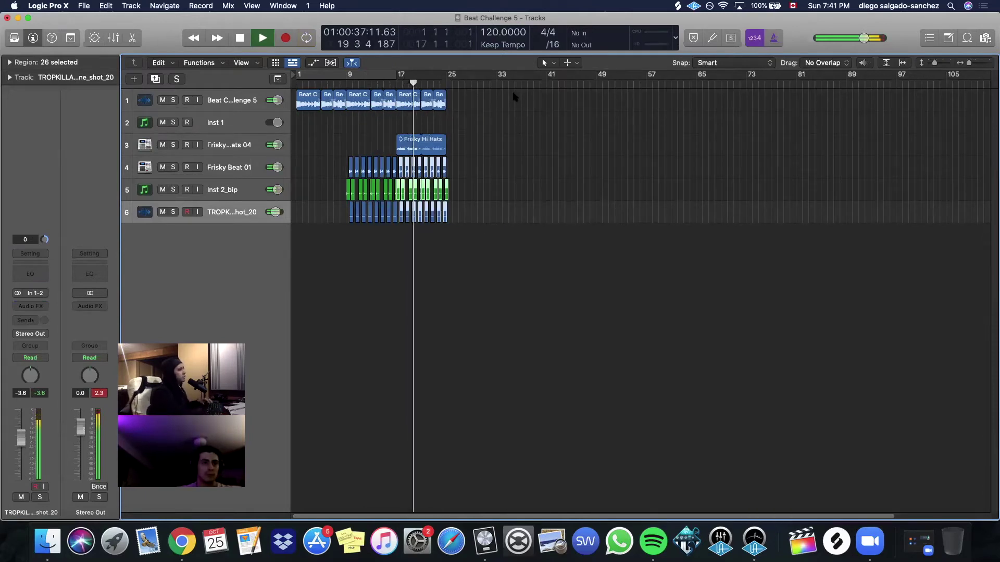
{"action": "left_click", "coordinate": [429, 84]}
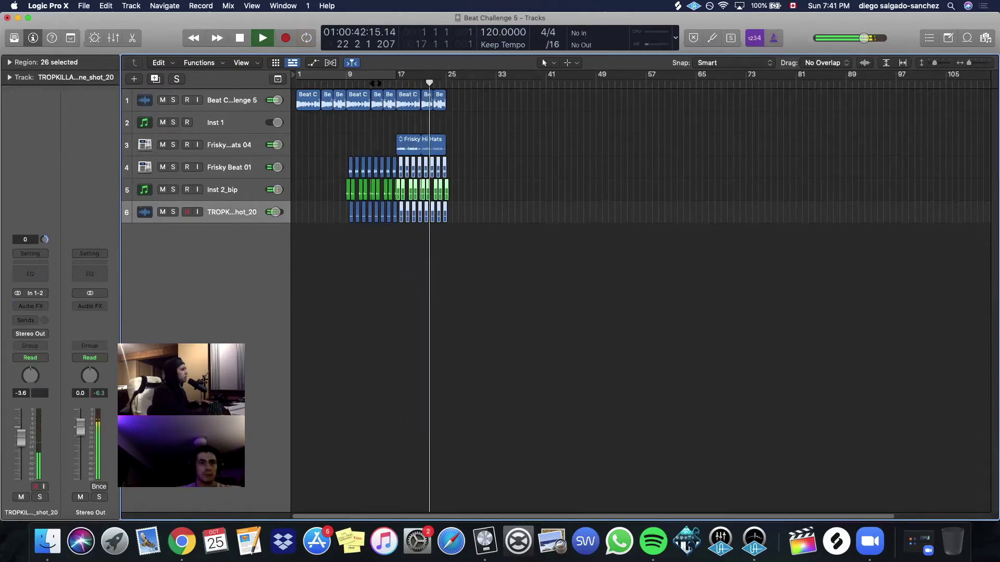
{"action": "left_click", "coordinate": [433, 83]}
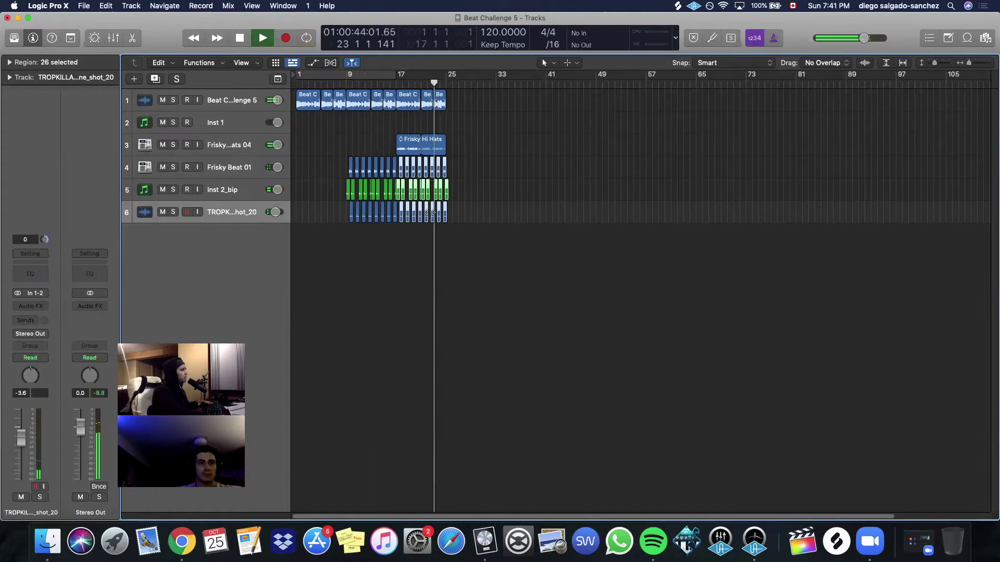
{"action": "left_click", "coordinate": [355, 87]}
Copy all regions of the bar 17 to 25 section on every track so the copies start at bar 25.
{"action": "left_click_drag", "start_coordinate": [489, 103], "coordinate": [397, 240]}
{"action": "key", "text": "super+Right"}
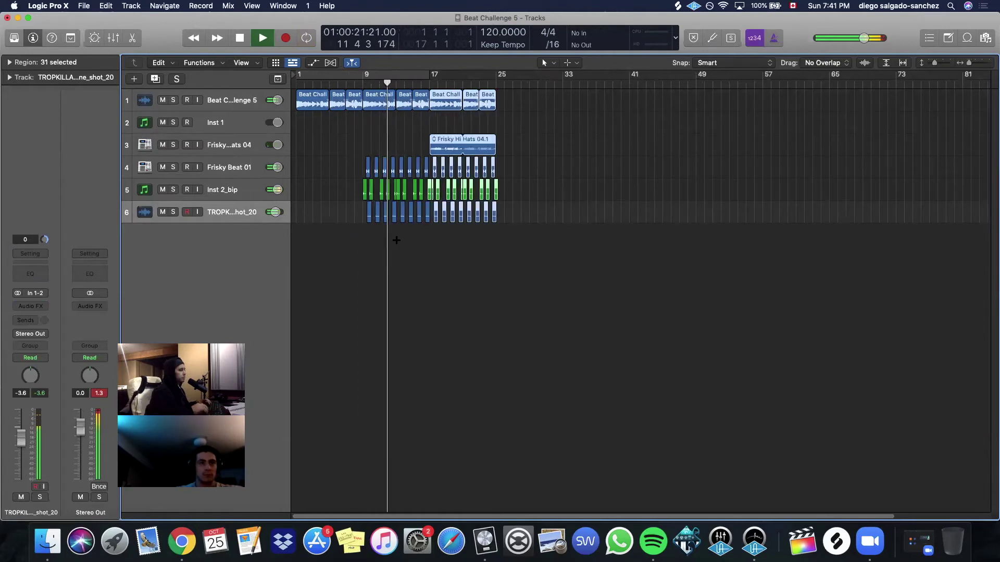
{"action": "key", "text": "super+Right"}
{"action": "key", "text": "super+Right"}
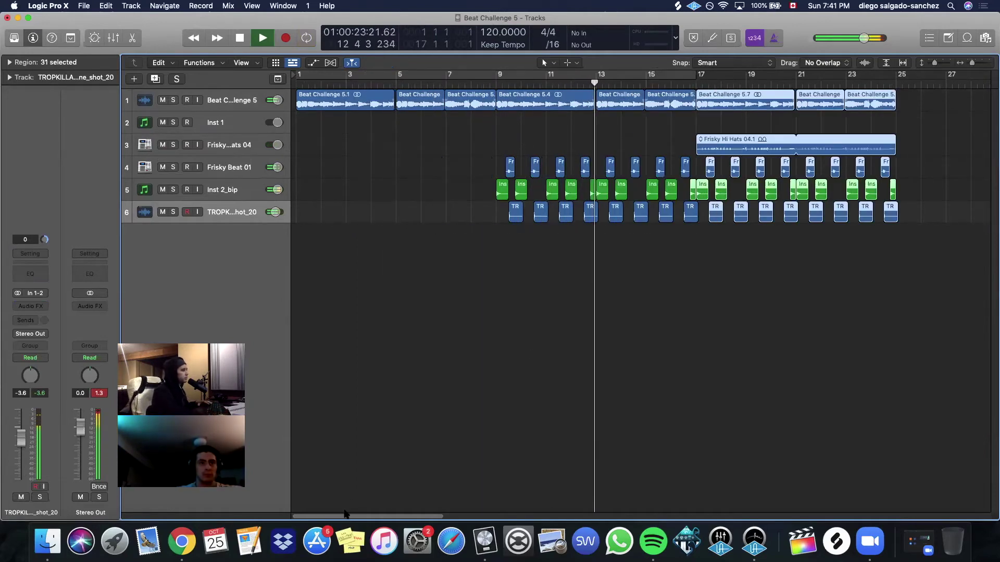
{"action": "left_click_drag", "start_coordinate": [346, 517], "coordinate": [401, 517]}
{"action": "left_click", "coordinate": [446, 301]}
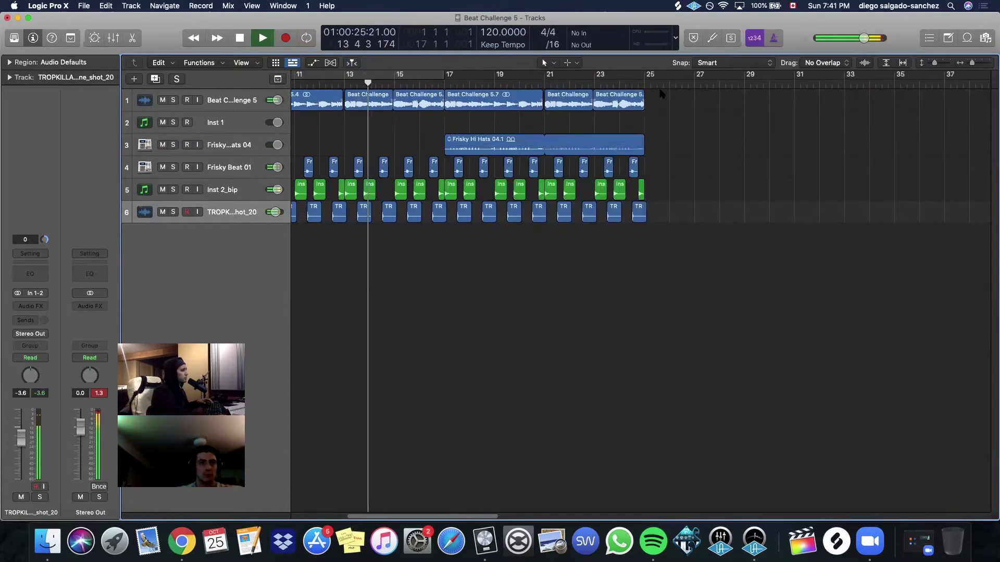
{"action": "left_click_drag", "start_coordinate": [670, 113], "coordinate": [453, 253]}
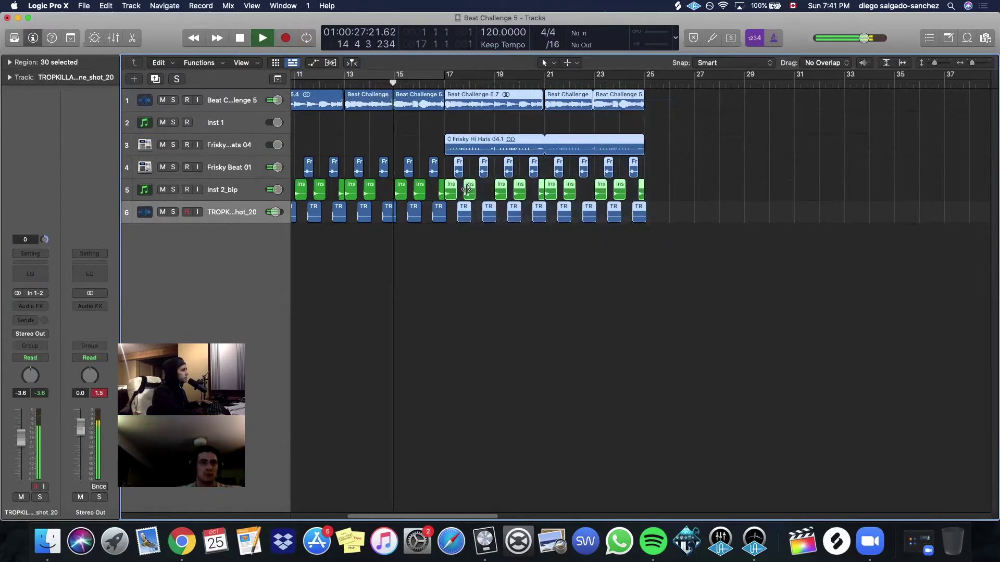
{"action": "left_click_drag", "start_coordinate": [478, 104], "coordinate": [678, 104]}
{"action": "left_click", "coordinate": [686, 239]}
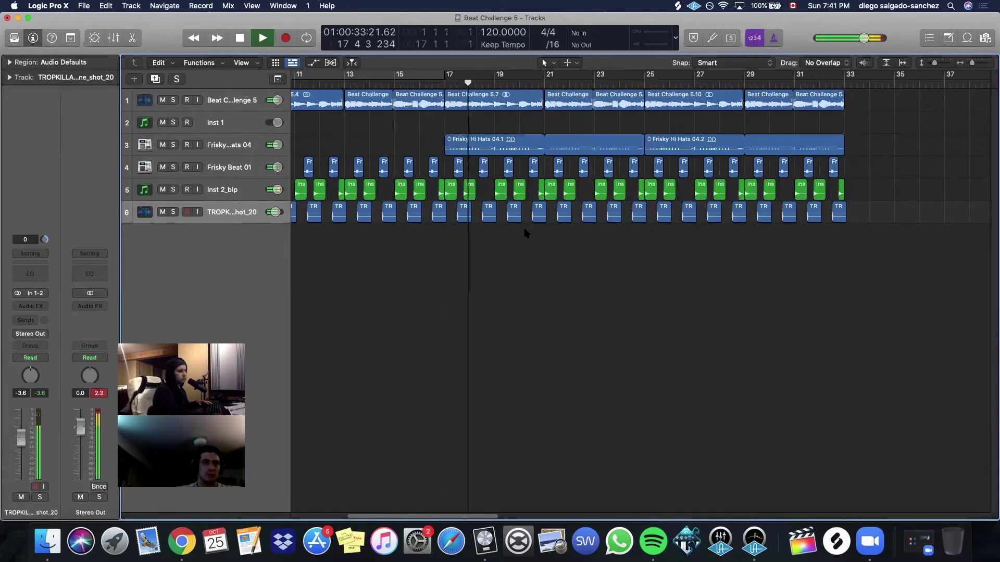
Turn the Beat Challenge 5 track's Bus 4 and Bus 5 sends fully down and stop playback.
{"action": "left_click", "coordinate": [233, 102]}
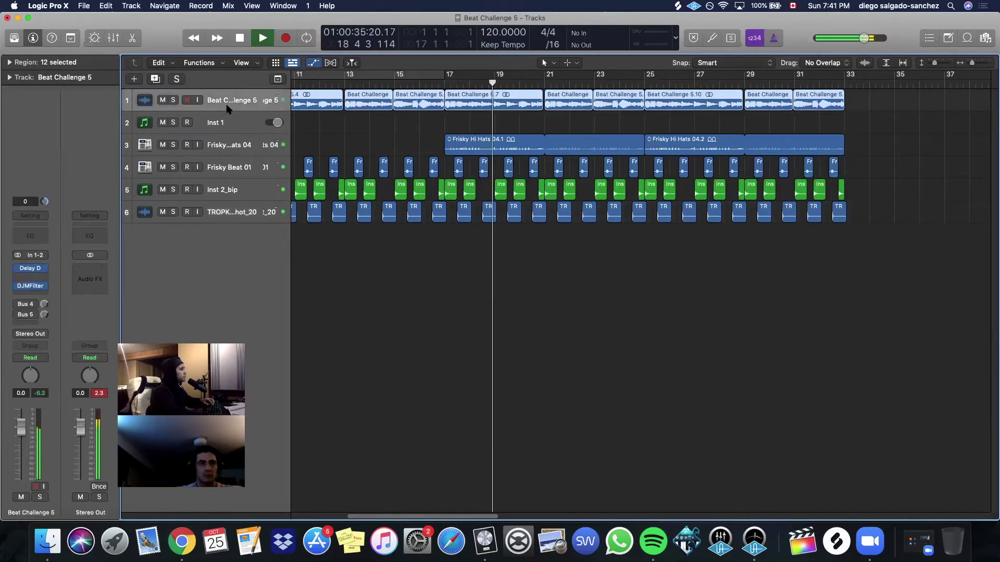
{"action": "key", "text": "a"}
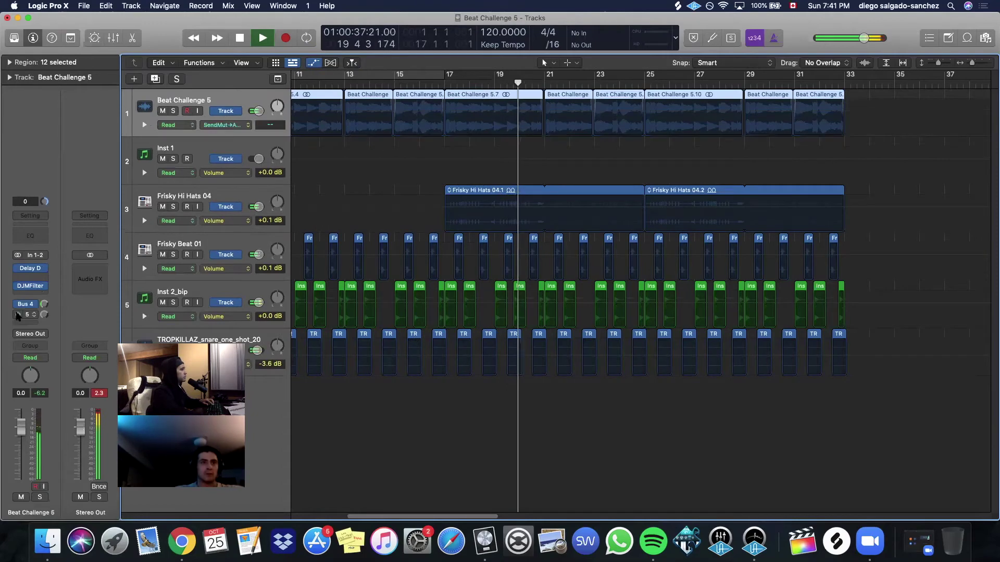
{"action": "key", "text": "super+Up"}
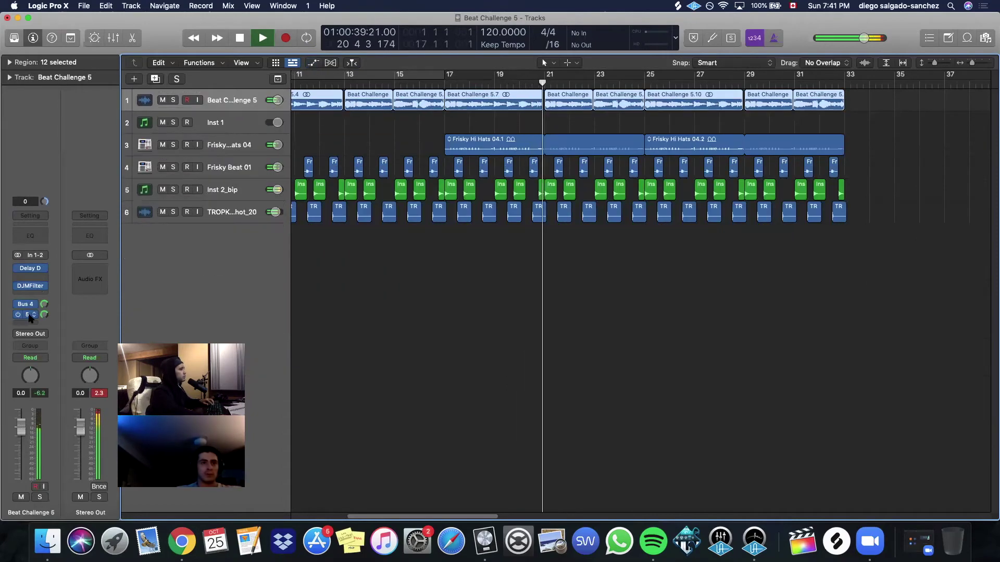
{"action": "left_click_drag", "start_coordinate": [44, 304], "coordinate": [47, 364]}
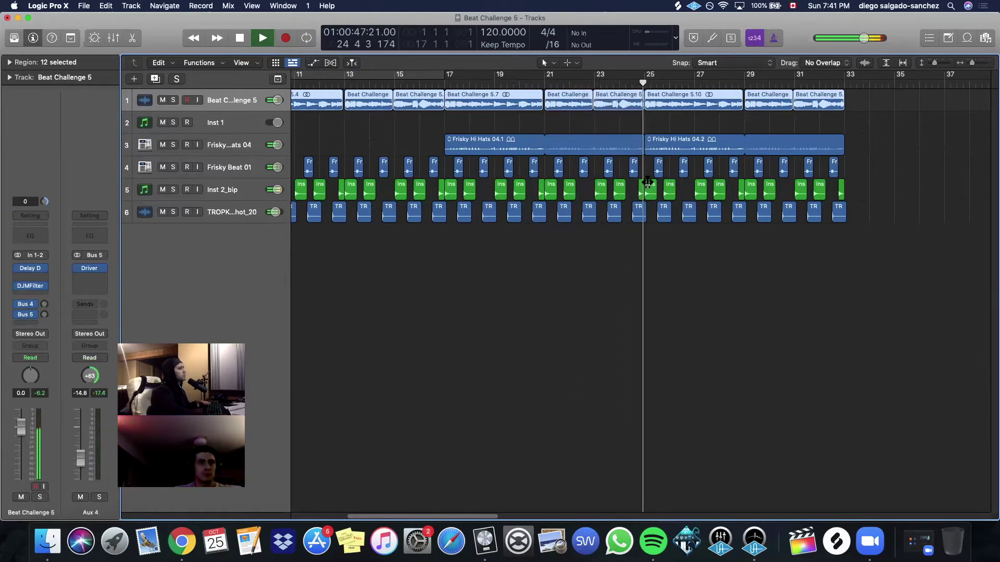
{"action": "key", "text": "space"}
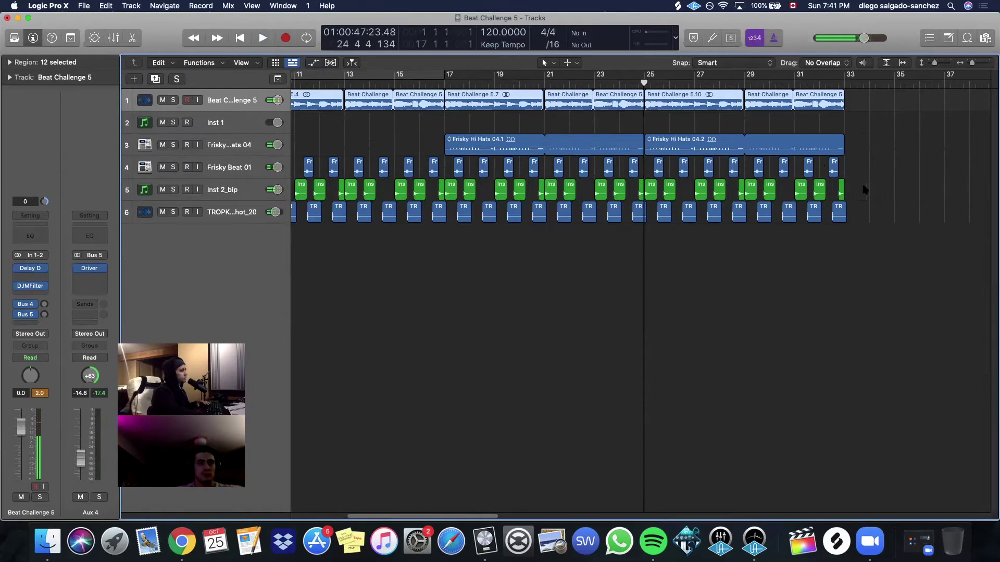
Rename the Inst 2_bip track to KICK and delete the kick and TROPKILLAZ snare regions after bar 25.
{"action": "double_click", "coordinate": [239, 190]}
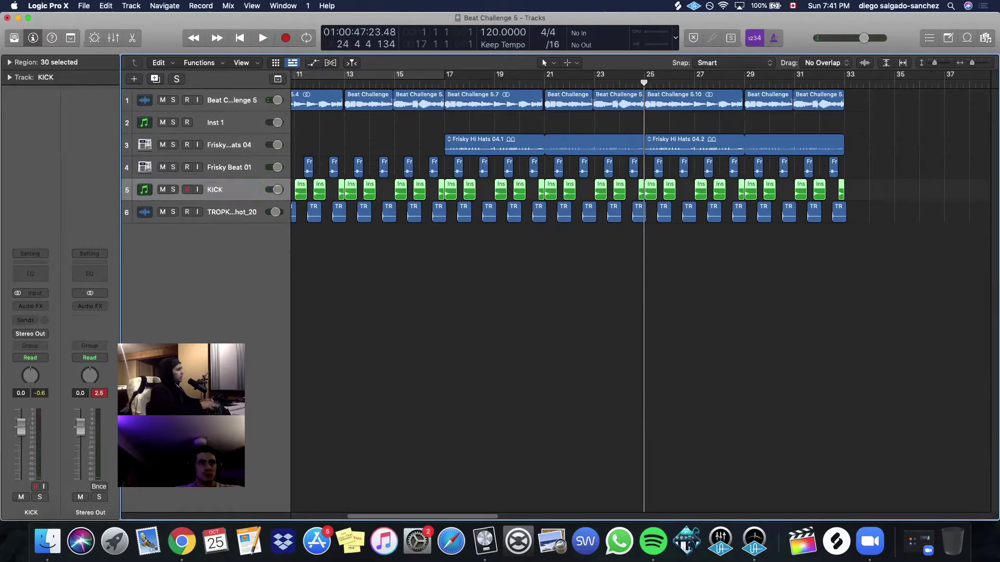
{"action": "left_click_drag", "start_coordinate": [883, 186], "coordinate": [672, 189]}
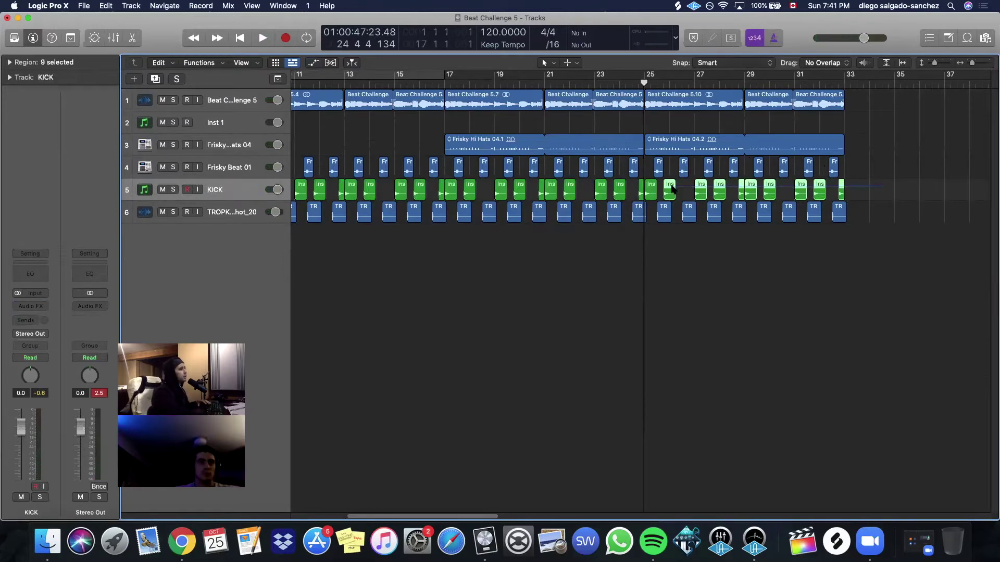
{"action": "key", "text": "Delete"}
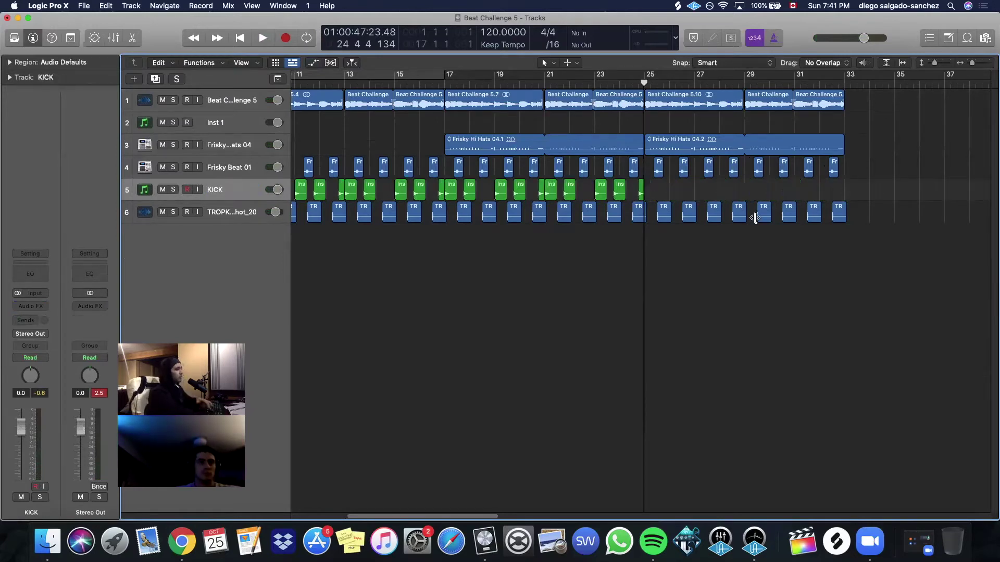
{"action": "left_click_drag", "start_coordinate": [880, 232], "coordinate": [657, 216]}
{"action": "key", "text": "Delete"}
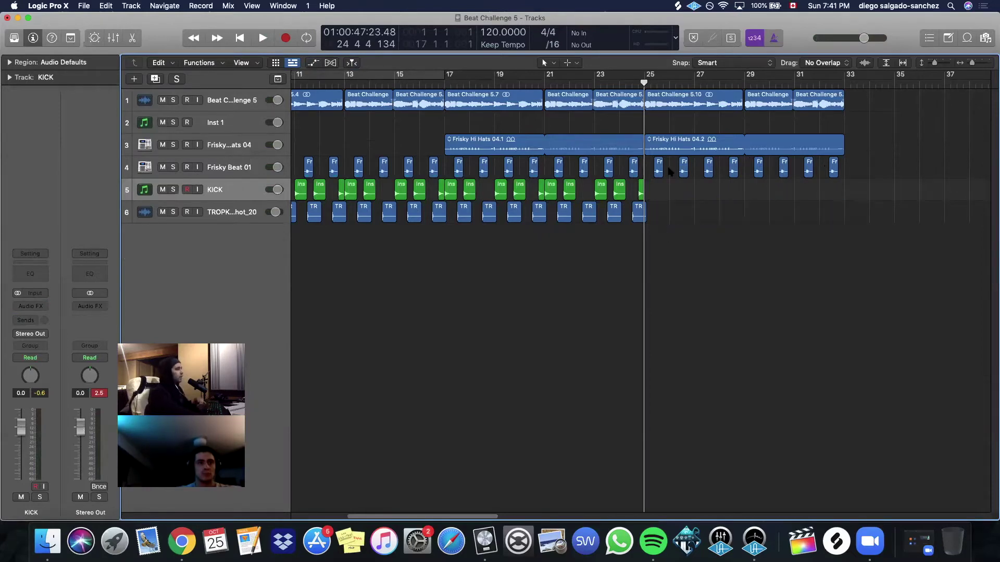
Automate the Beat Challenge 5 track's Send 1 to ramp from -∞ dB at bar 25 to -2.1 dB at bar 33.
{"action": "left_click", "coordinate": [257, 94]}
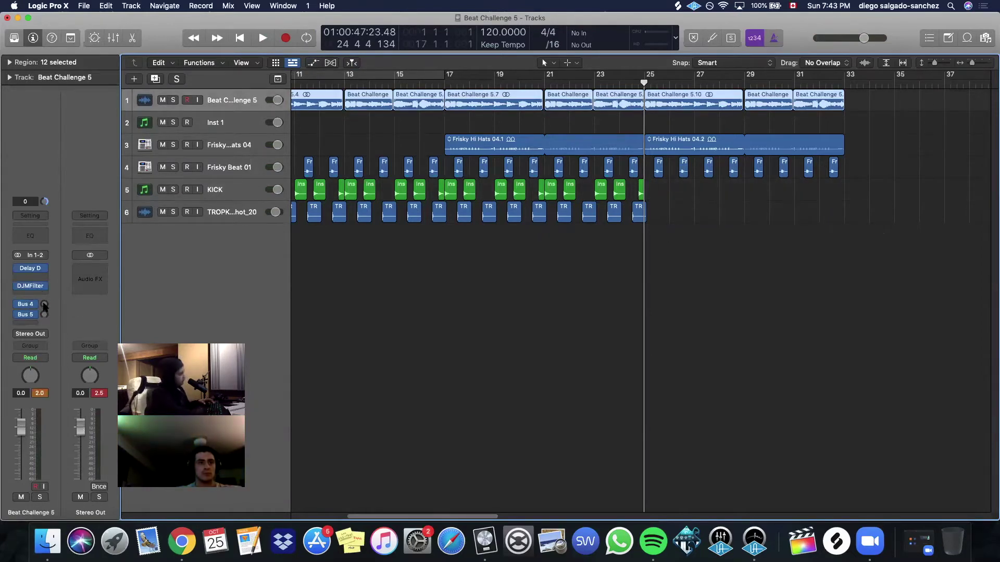
{"action": "key", "text": "a"}
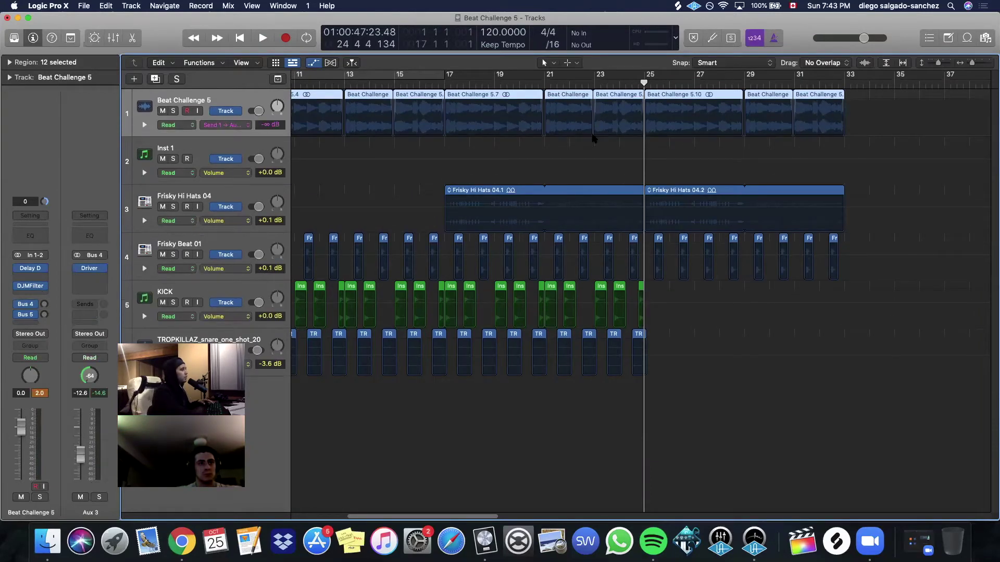
{"action": "left_click", "coordinate": [440, 81]}
{"action": "key", "text": "space"}
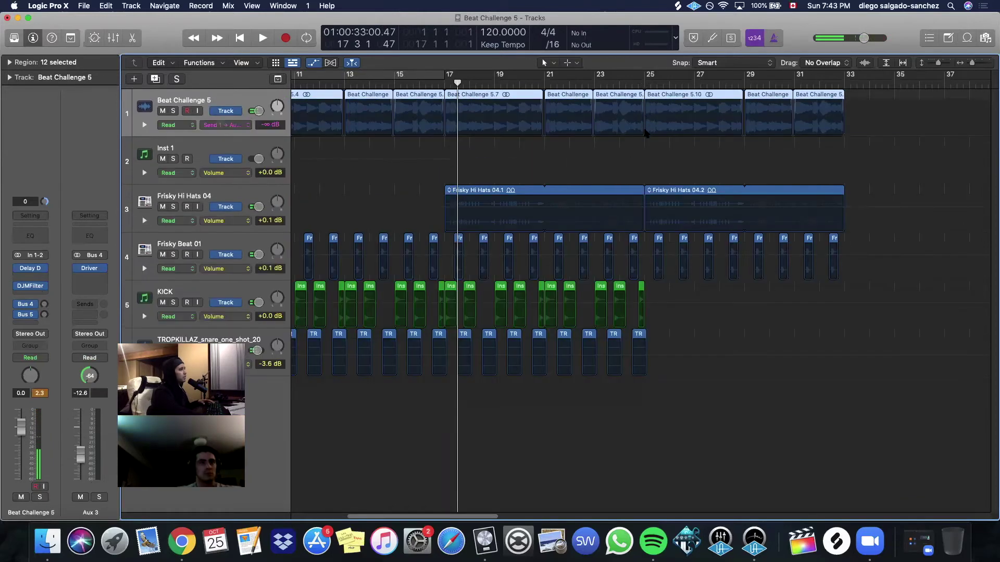
{"action": "left_click", "coordinate": [645, 135]}
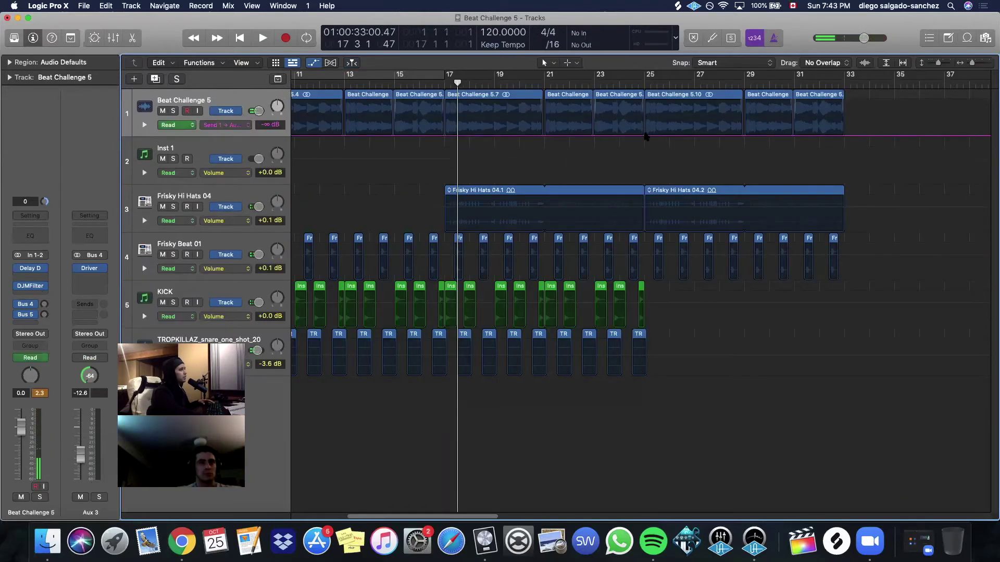
{"action": "left_click", "coordinate": [844, 111]}
{"action": "left_click_drag", "start_coordinate": [844, 111], "coordinate": [844, 114]}
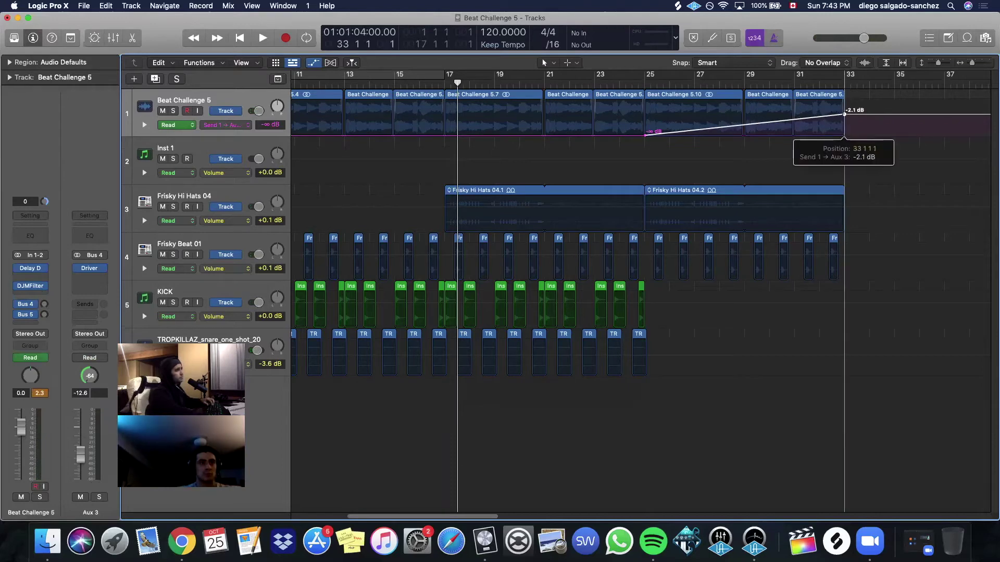
Bend the Send 1 automation ramp into a late-rising curve and audition it from bar 25.
{"action": "left_click_drag", "start_coordinate": [771, 127], "coordinate": [774, 149]}
{"action": "key", "text": "t"}
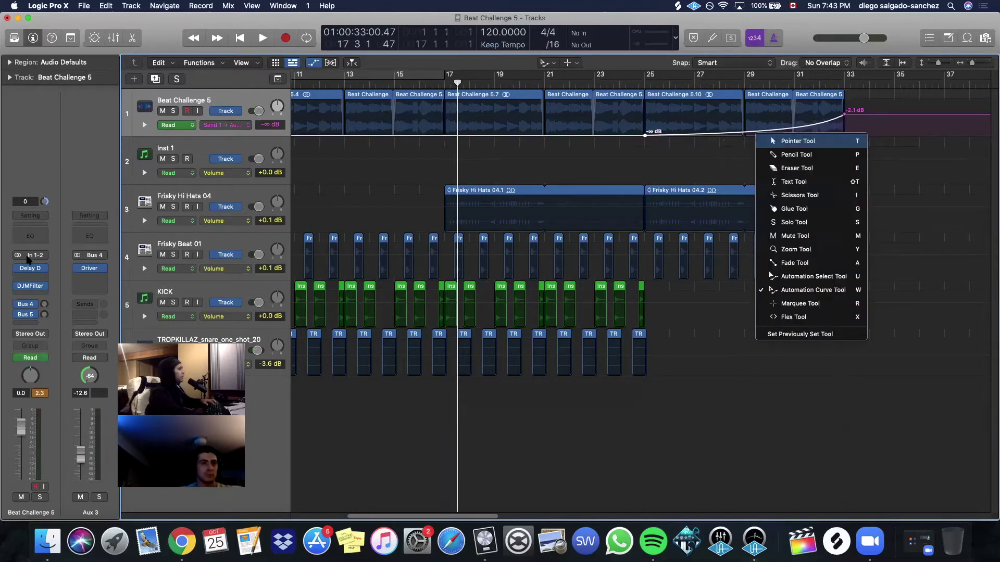
{"action": "key", "text": "t"}
{"action": "key", "text": "t"}
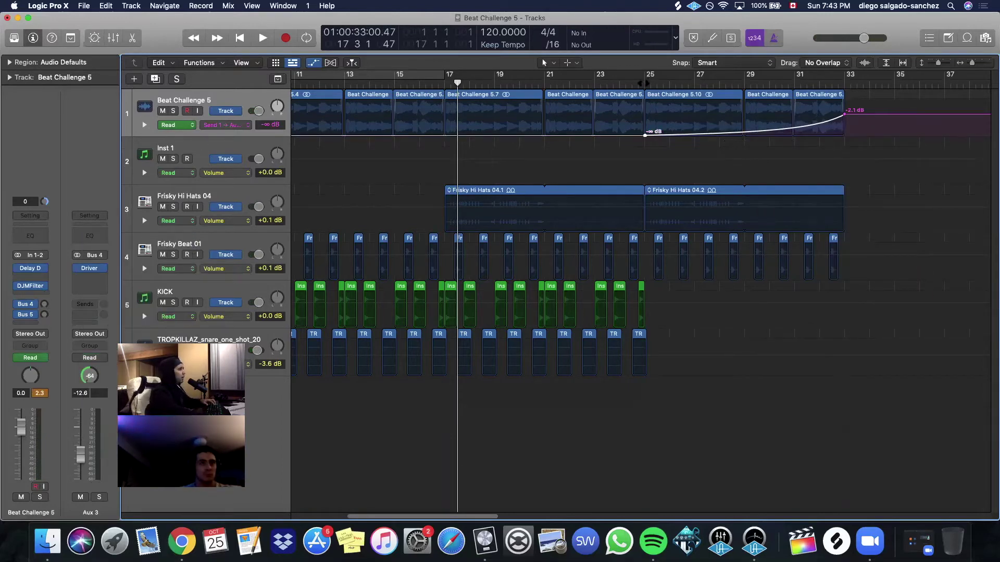
{"action": "left_click", "coordinate": [645, 78]}
{"action": "key", "text": "space"}
{"action": "key", "text": "t"}
{"action": "key", "text": "w"}
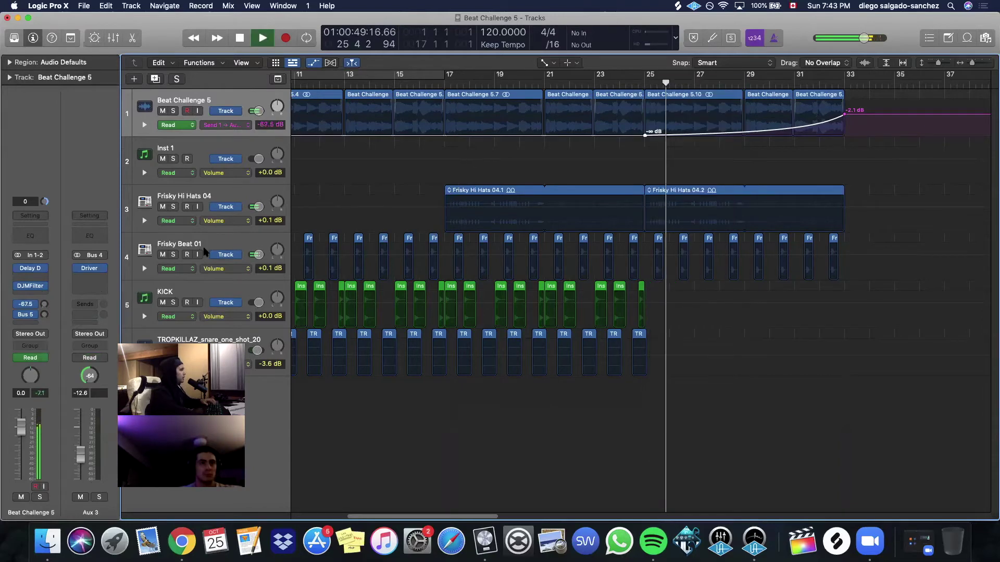
{"action": "key", "text": "space"}
Automate the Beat Challenge 5 track's Send 2 to ramp from -∞ dB at bar 25 to -3.7 dB at bar 33.
{"action": "left_click", "coordinate": [45, 315]}
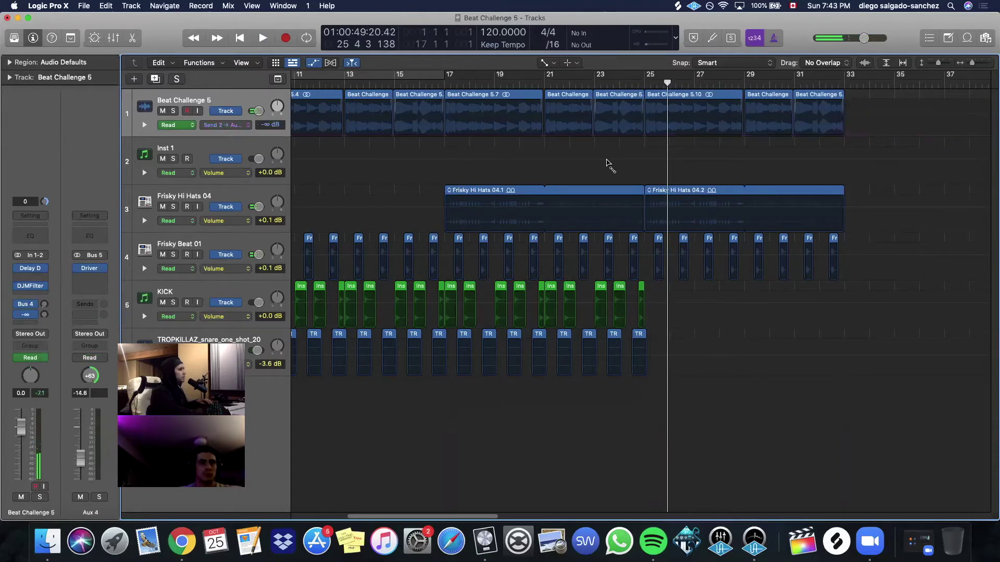
{"action": "key", "text": "t"}
{"action": "key", "text": "t"}
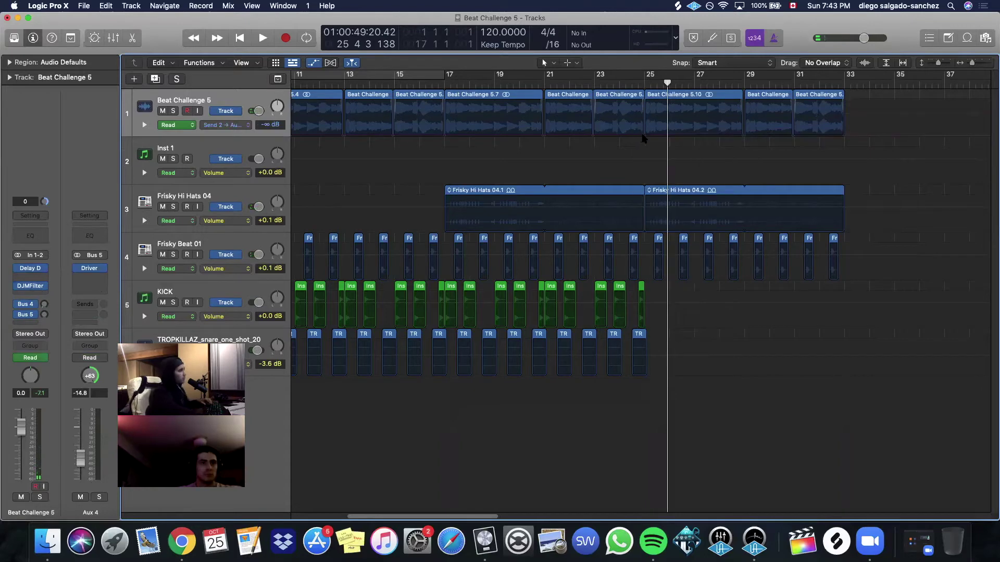
{"action": "left_click", "coordinate": [644, 135]}
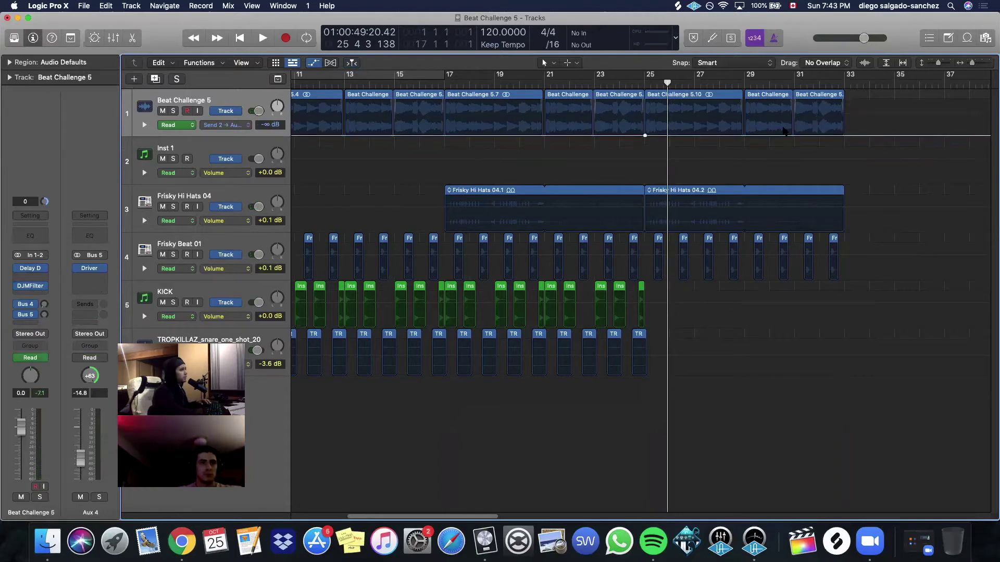
{"action": "left_click", "coordinate": [846, 117]}
Bend the Send 2 automation ramp into a late-rising curve and hide the automation lanes.
{"action": "key", "text": "t"}
{"action": "key", "text": "a"}
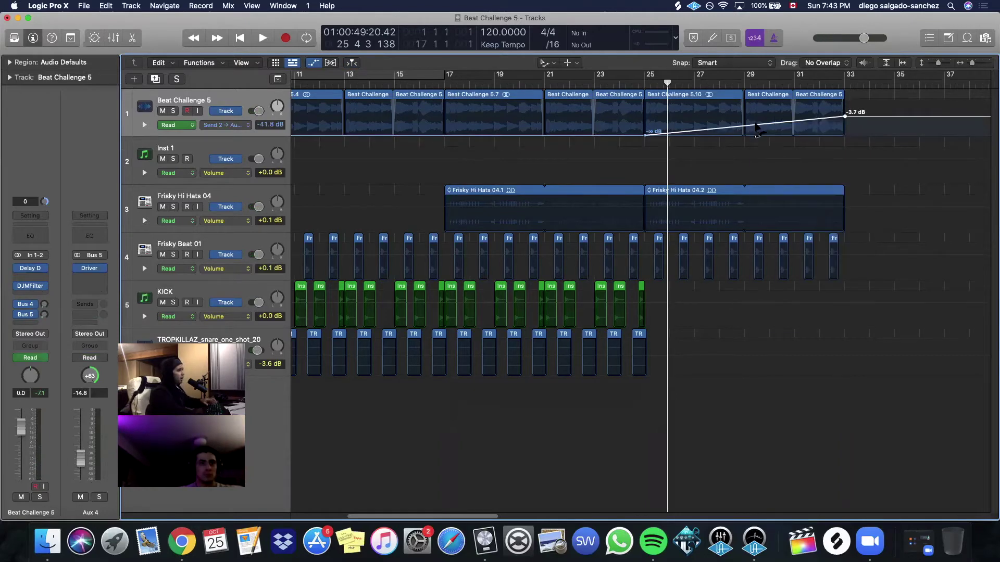
{"action": "left_click_drag", "start_coordinate": [769, 130], "coordinate": [761, 139]}
{"action": "key", "text": "t"}
{"action": "left_click", "coordinate": [761, 144]}
{"action": "key", "text": "a"}
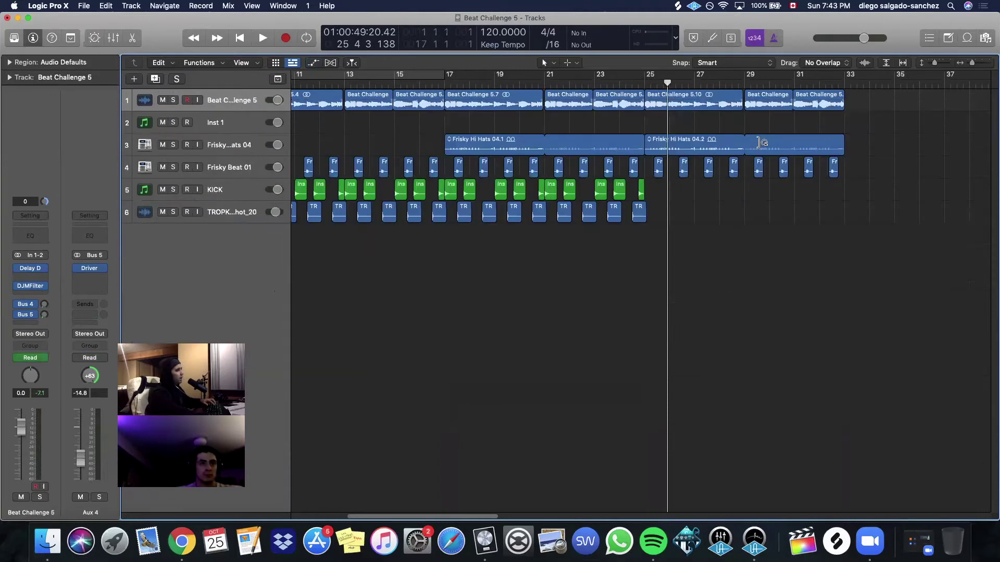
{"action": "key", "text": "t"}
{"action": "key", "text": "t"}
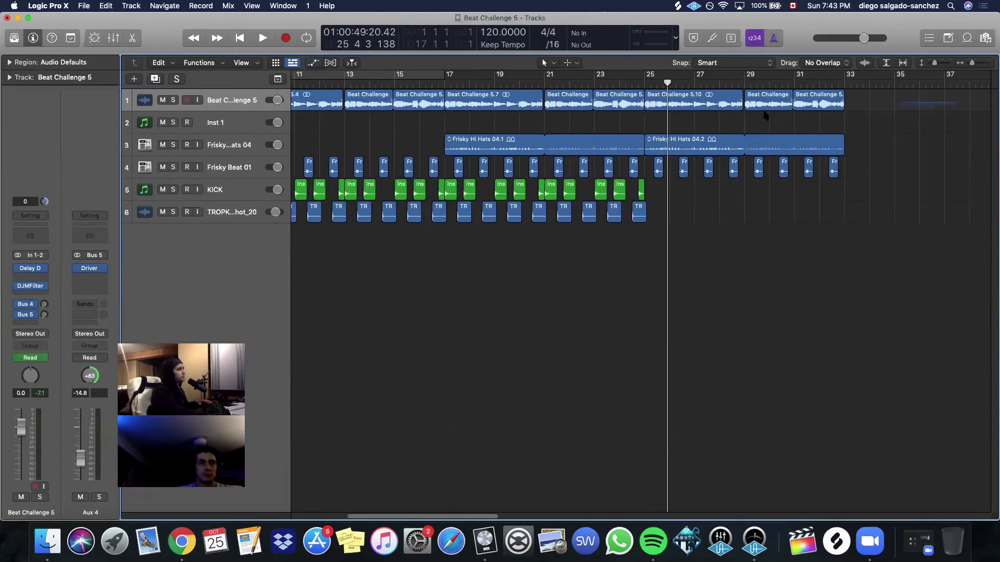
{"action": "left_click_drag", "start_coordinate": [849, 107], "coordinate": [663, 120]}
{"action": "left_click", "coordinate": [864, 112]}
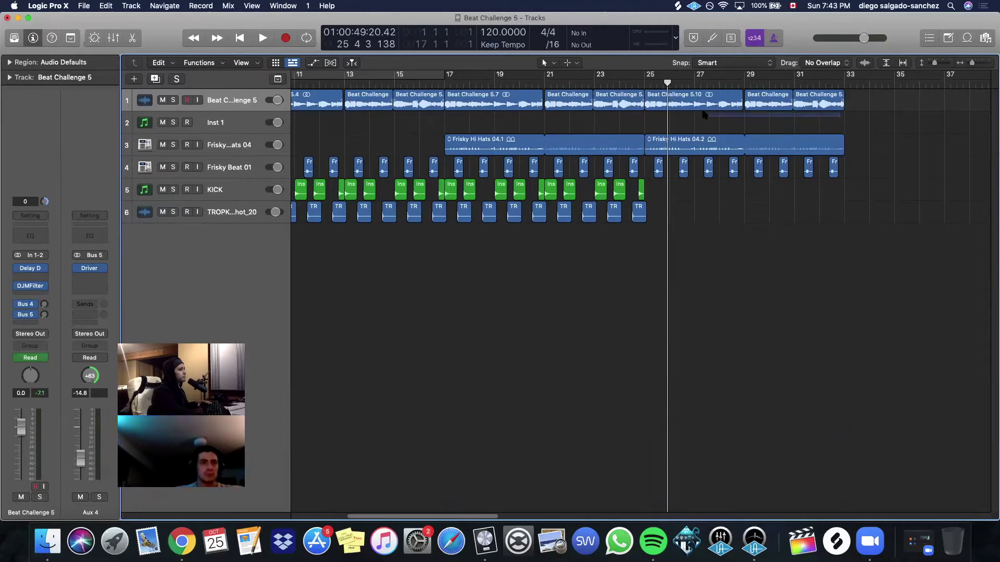
Copy the three Beat Challenge 5 regions of bars 25–33, including their automation data, to bar 33.
{"action": "left_click_drag", "start_coordinate": [703, 114], "coordinate": [852, 100]}
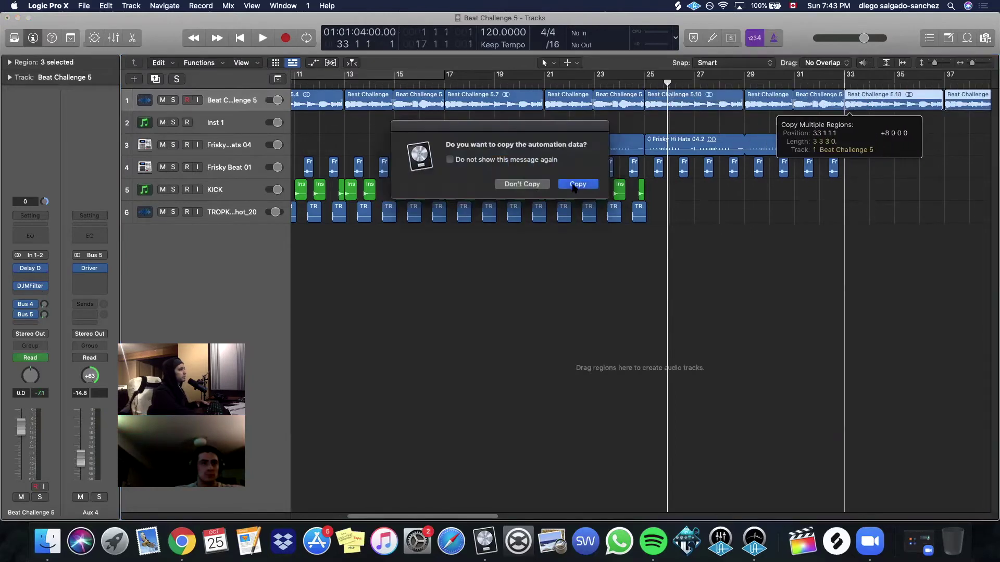
{"action": "left_click", "coordinate": [577, 184]}
{"action": "left_click_drag", "start_coordinate": [387, 517], "coordinate": [452, 517]}
{"action": "key", "text": "space"}
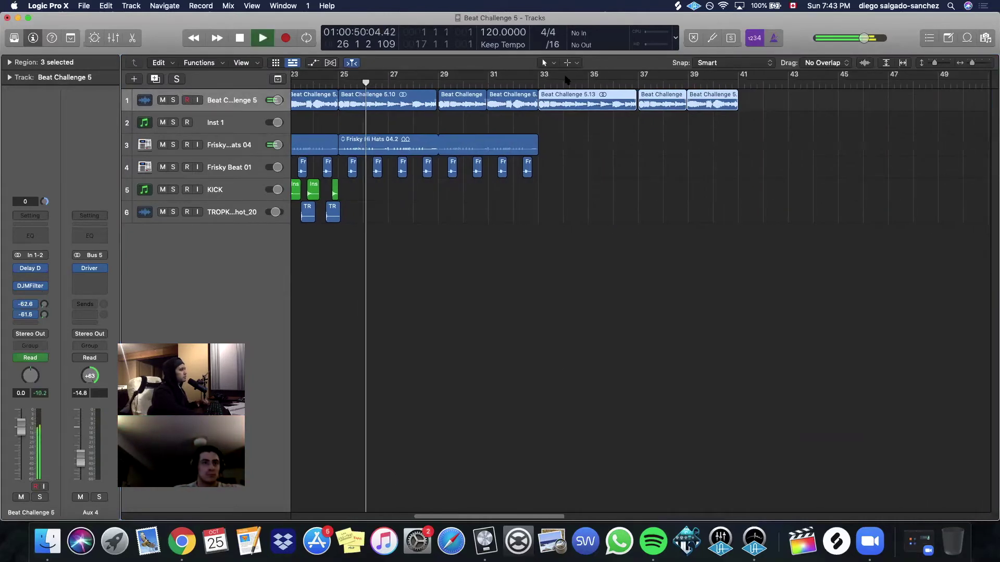
Delete the -∞ dB points at bar 33 from the Beat Challenge 5 track's Send 2 and Send 1 automation and hide the lanes.
{"action": "key", "text": "a"}
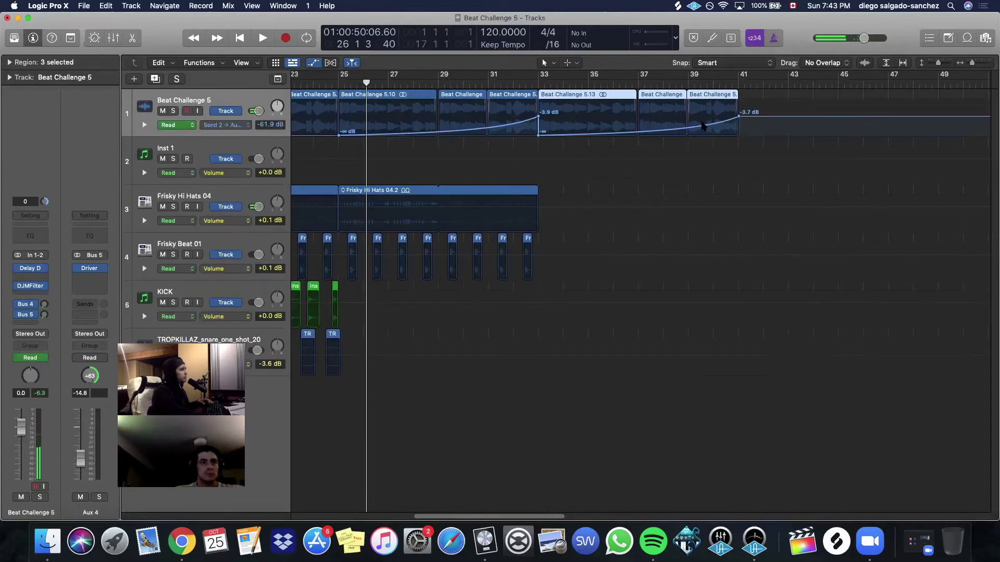
{"action": "left_click", "coordinate": [539, 136]}
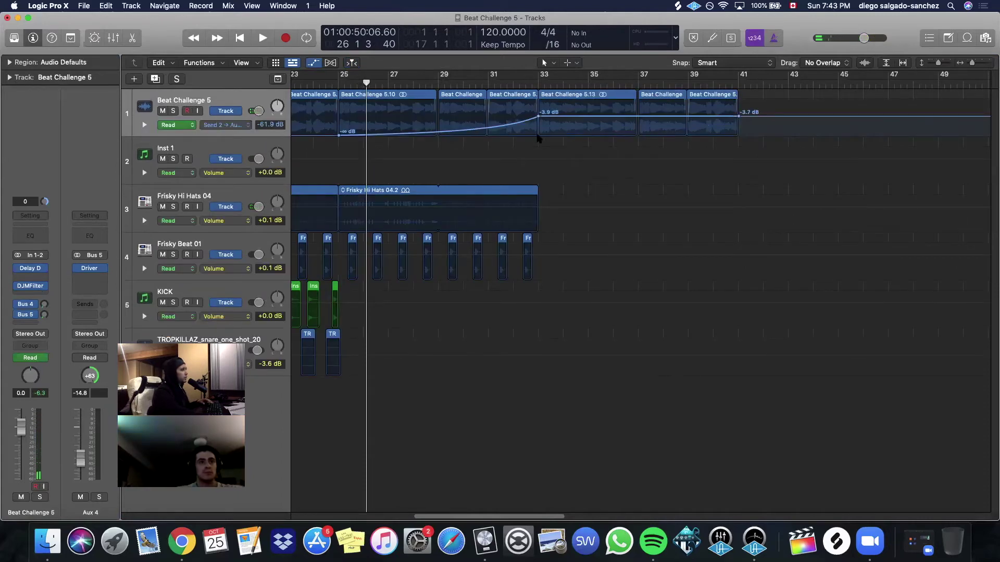
{"action": "left_click", "coordinate": [226, 126]}
{"action": "left_click", "coordinate": [271, 108]}
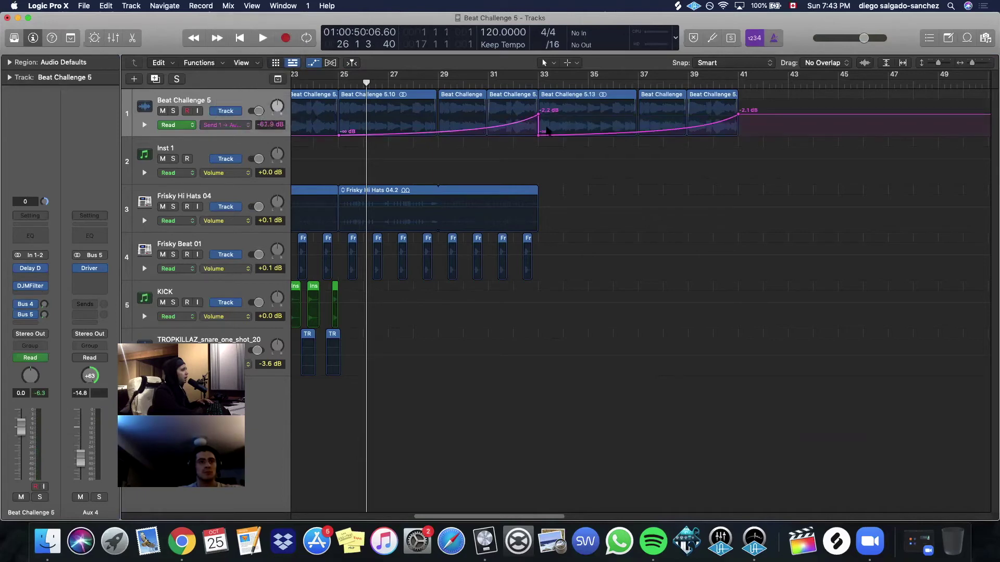
{"action": "left_click", "coordinate": [539, 136]}
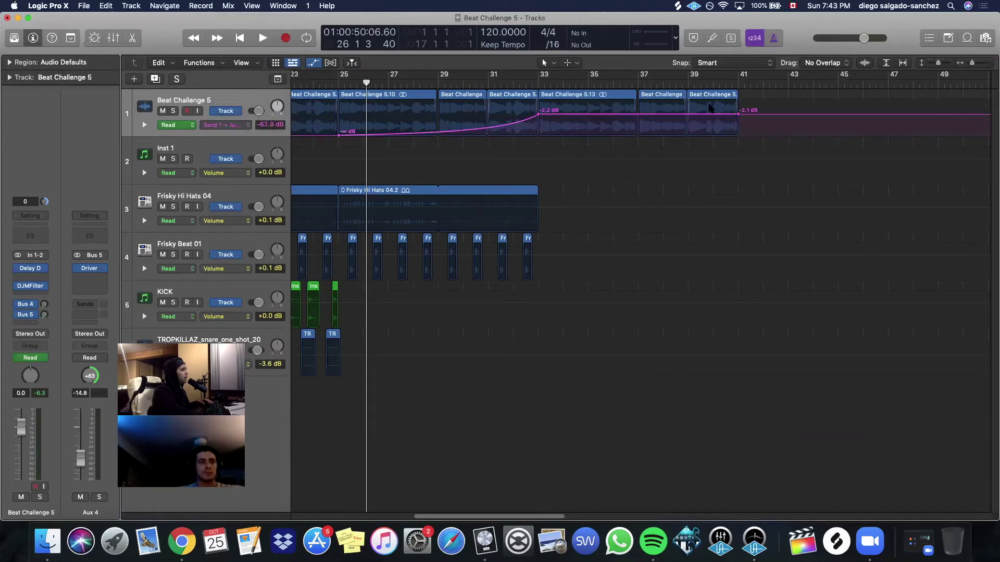
{"action": "left_click", "coordinate": [313, 63]}
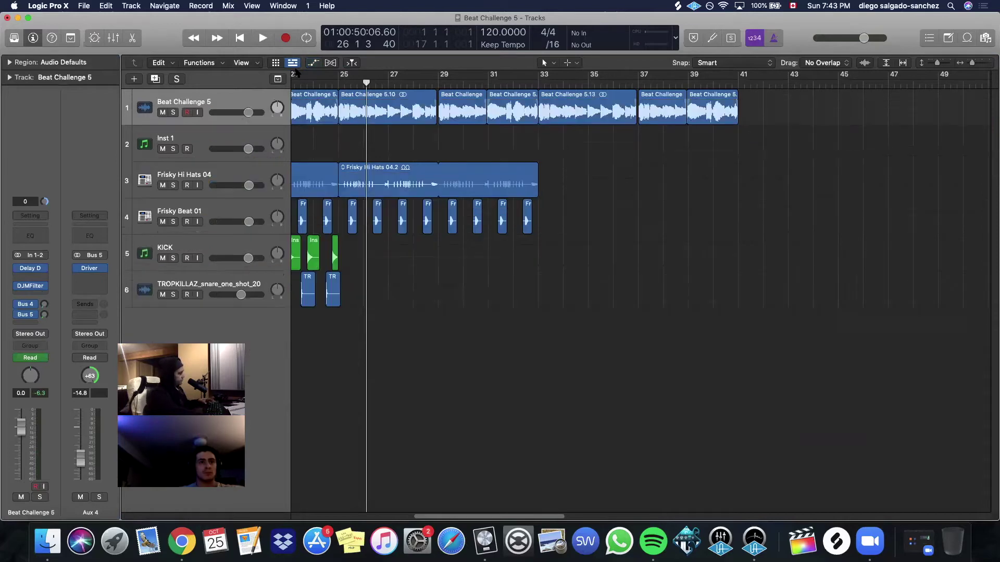
Play the arrangement from the beginning, check the Beat Challenge 5 track's DJMFilter and save the project.
{"action": "key", "text": "space"}
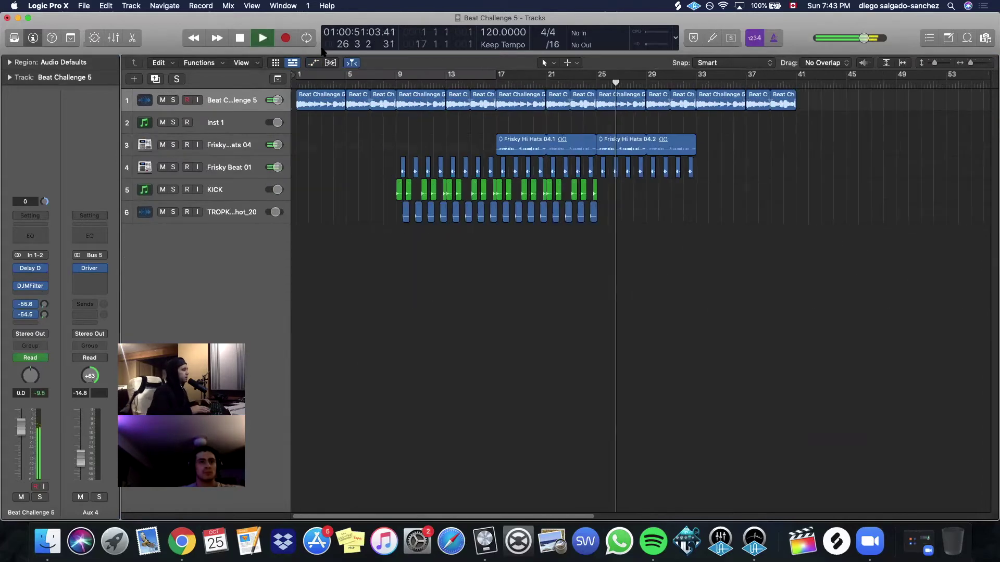
{"action": "key", "text": "super+Left"}
{"action": "key", "text": "super+Left"}
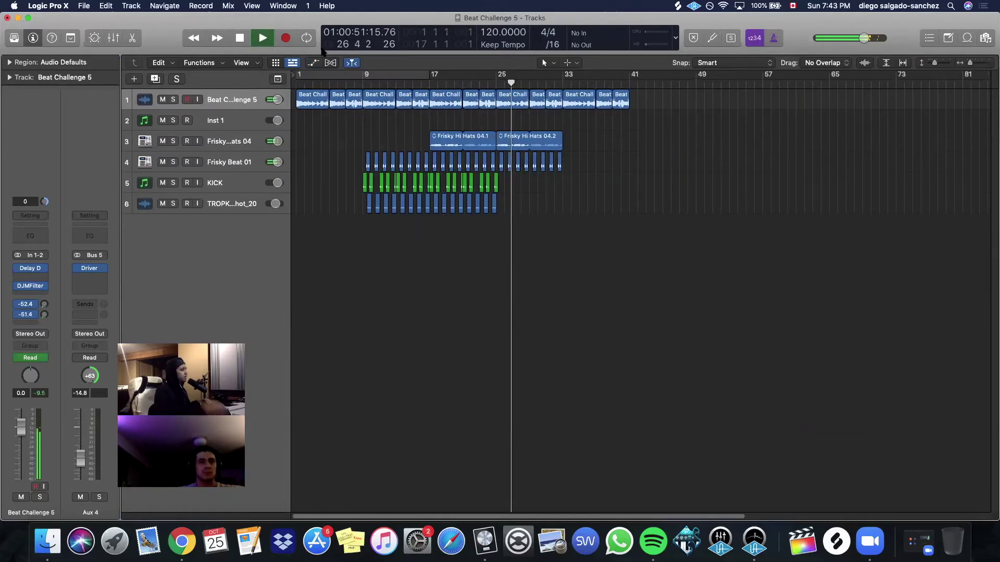
{"action": "left_click", "coordinate": [81, 6]}
{"action": "left_click", "coordinate": [201, 133]}
{"action": "key", "text": "Return"}
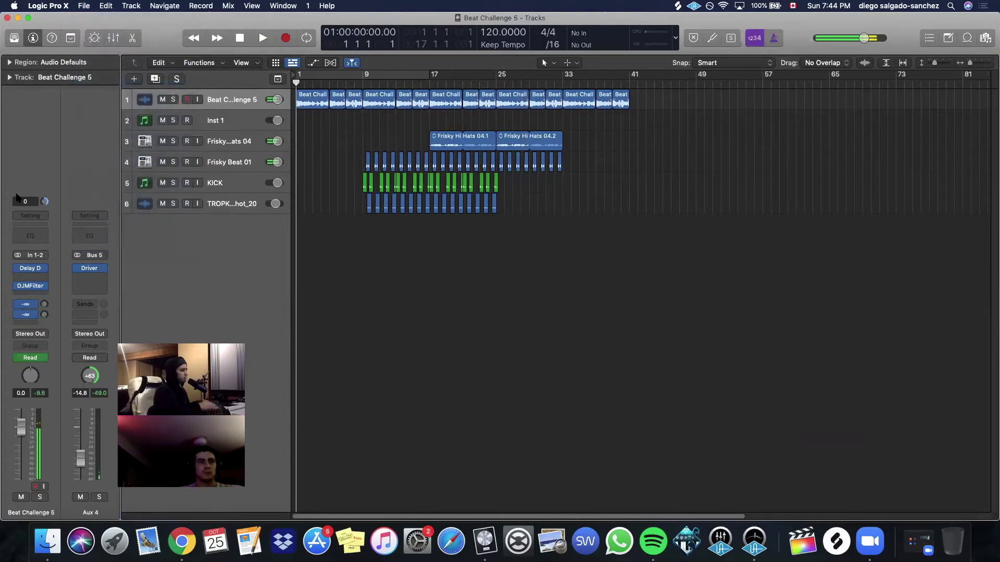
{"action": "left_click", "coordinate": [29, 286]}
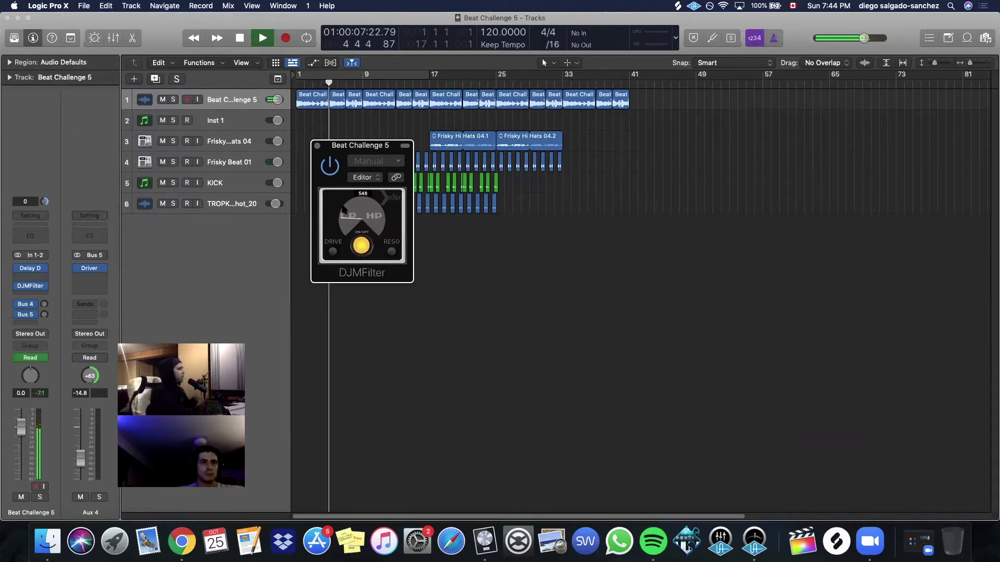
{"action": "left_click", "coordinate": [85, 7]}
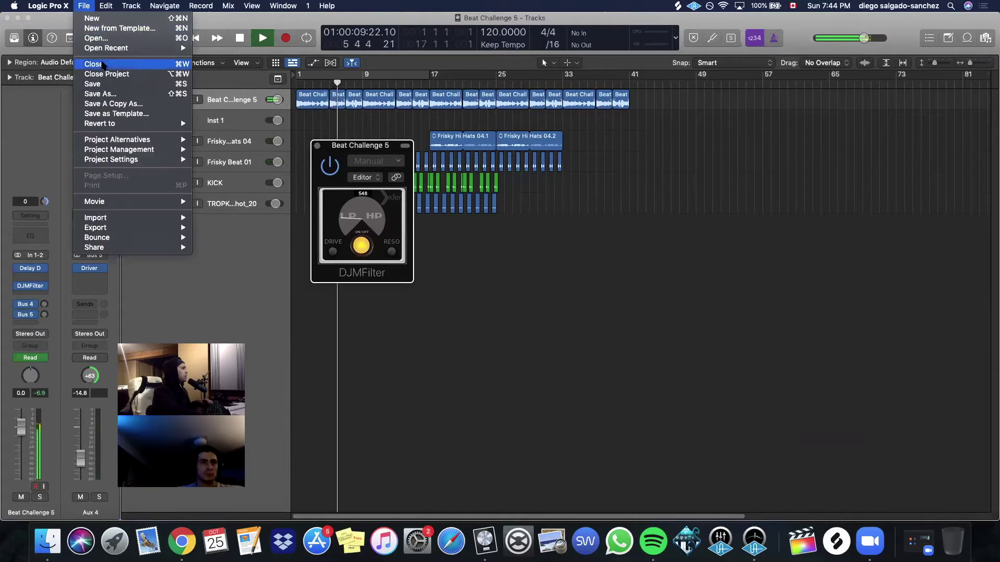
{"action": "left_click", "coordinate": [93, 91]}
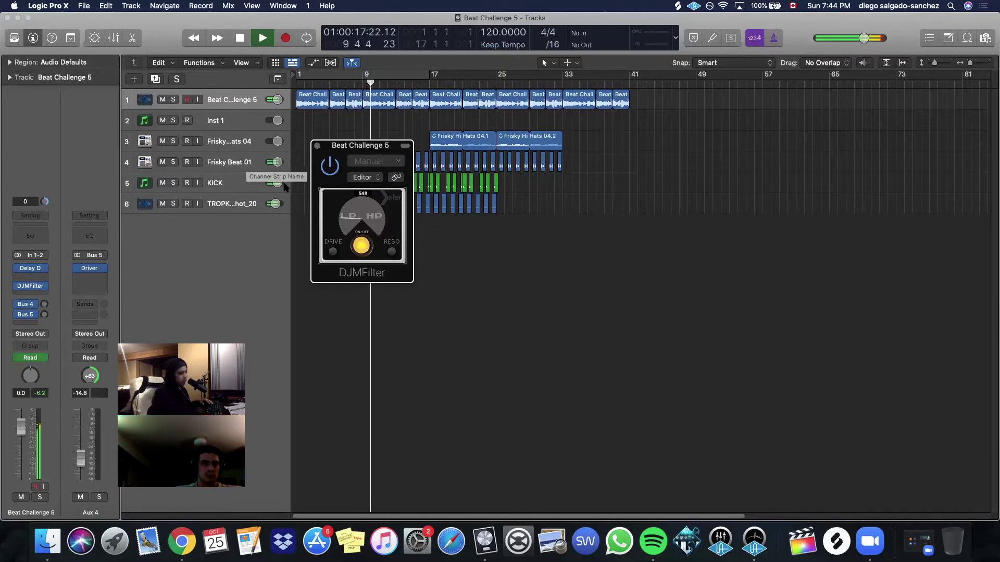
{"action": "key", "text": "super+w"}
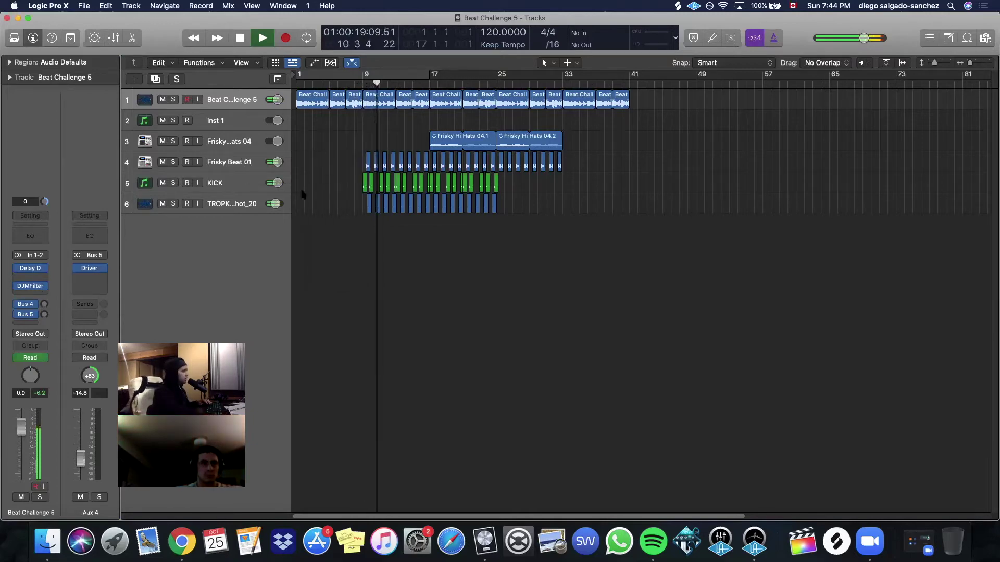
Insert the stereo Abletunes Space Knob on the TROPKILLAZ snare track and turn its knob partway up during playback.
{"action": "left_click", "coordinate": [218, 205]}
{"action": "left_click", "coordinate": [31, 306]}
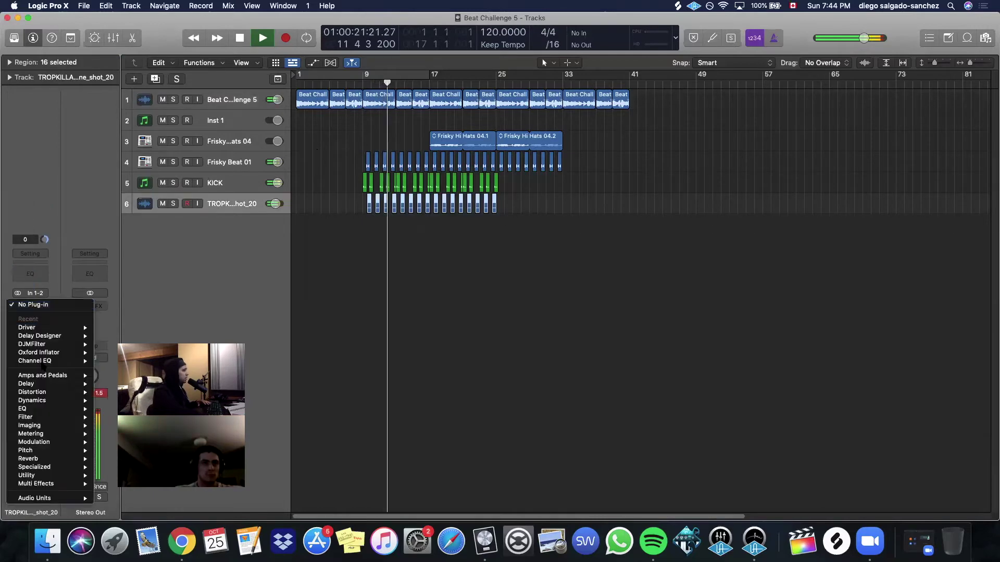
{"action": "mouse_move", "coordinate": [47, 498]}
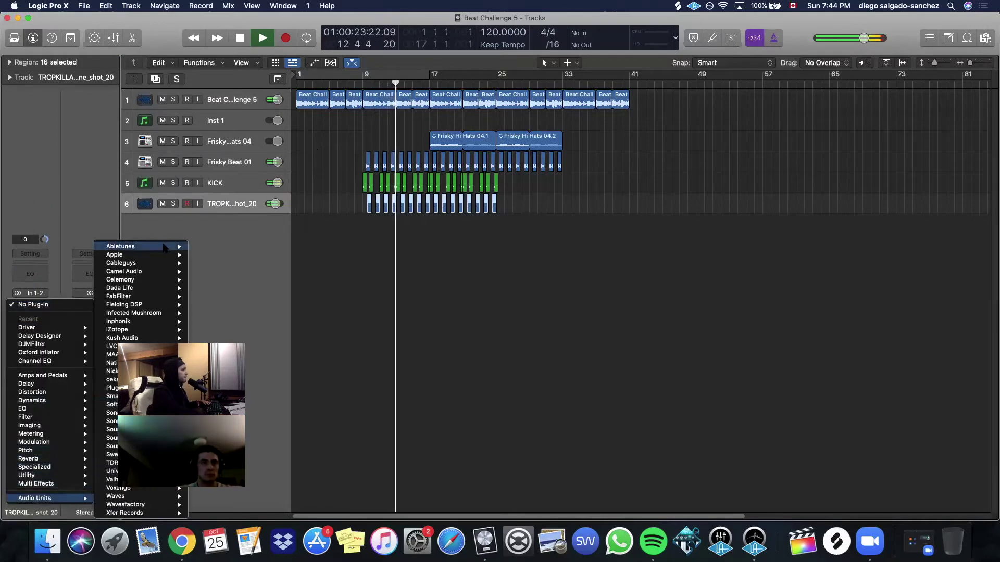
{"action": "mouse_move", "coordinate": [164, 247]}
{"action": "mouse_move", "coordinate": [229, 263]}
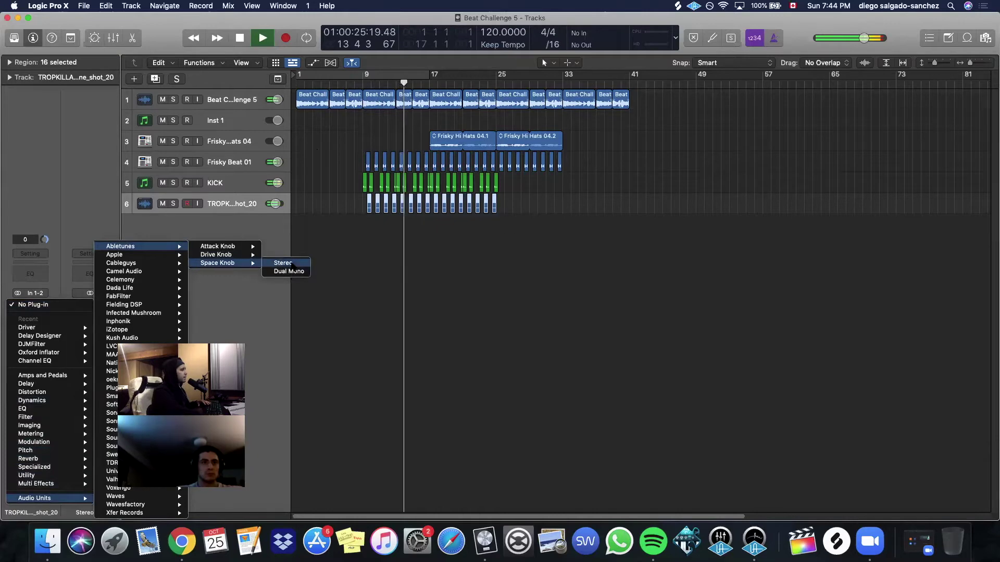
{"action": "left_click", "coordinate": [292, 263]}
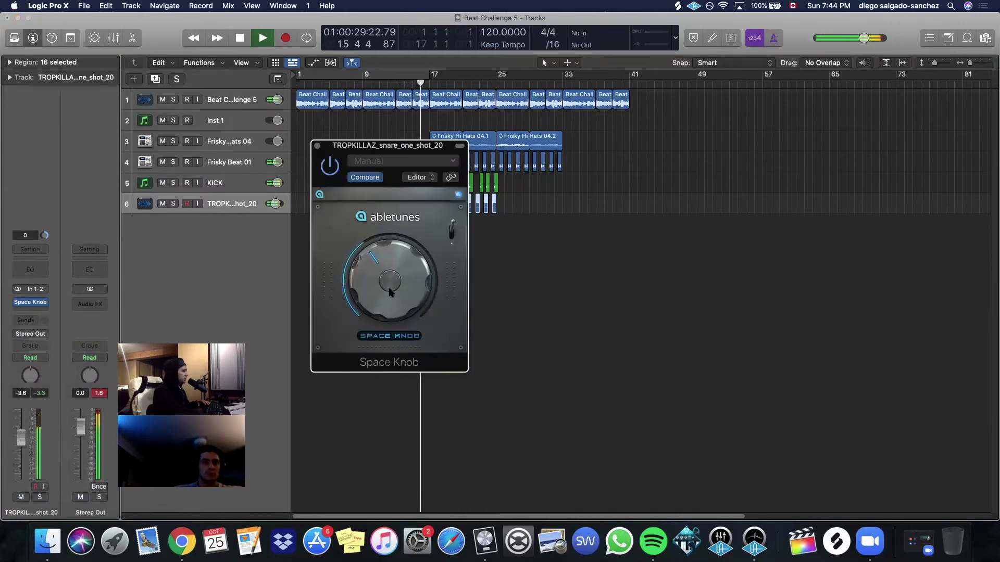
{"action": "left_click", "coordinate": [317, 146]}
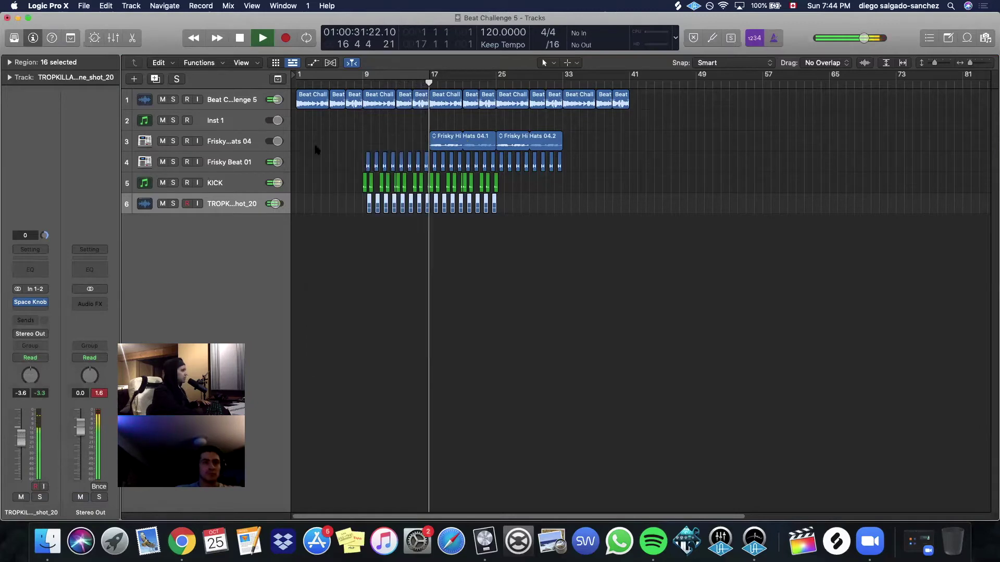
Deselect the snare regions and save the project while the arrangement keeps playing.
{"action": "left_click", "coordinate": [275, 141]}
{"action": "left_click", "coordinate": [335, 286]}
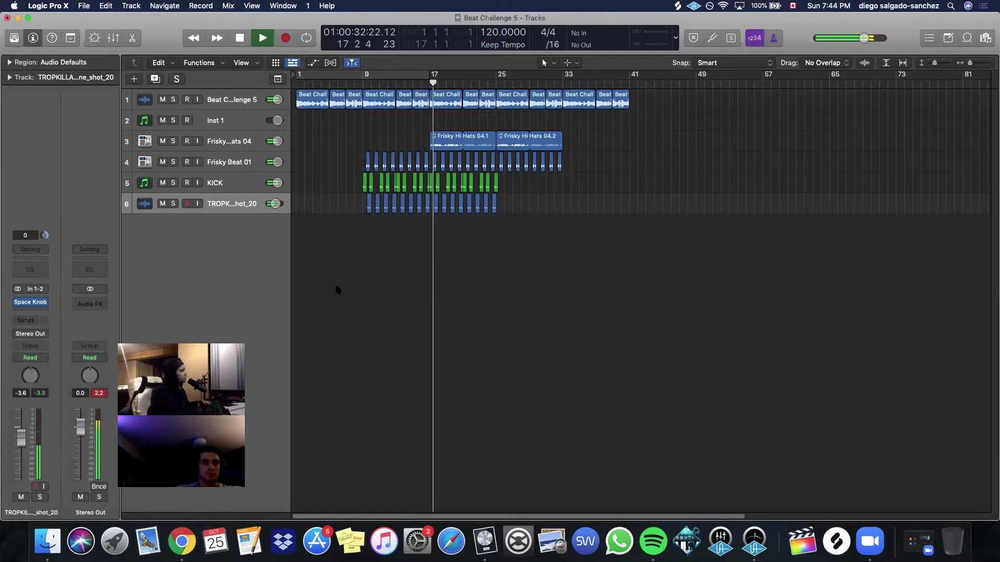
{"action": "left_click", "coordinate": [83, 6]}
{"action": "left_click", "coordinate": [127, 87]}
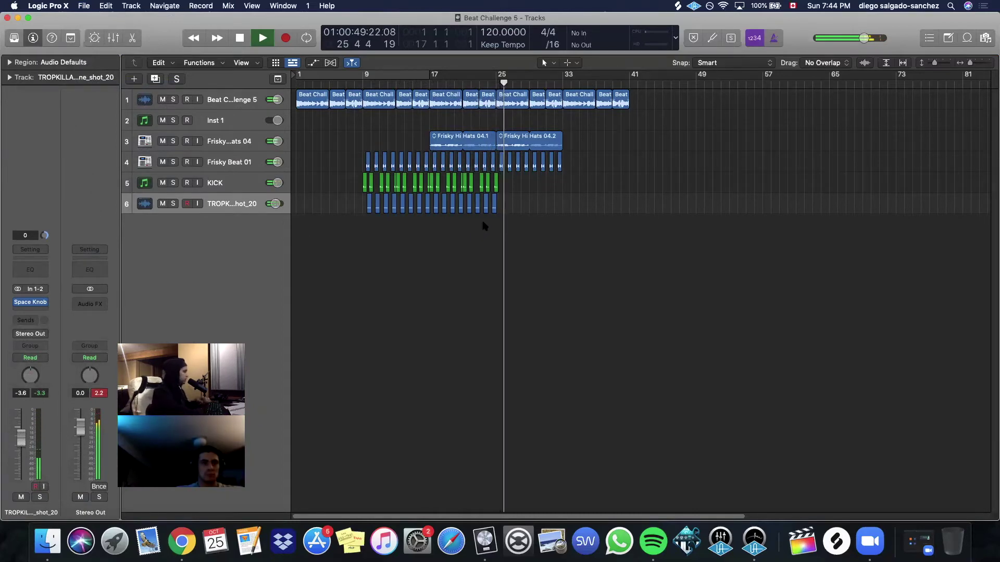
{"action": "scroll", "coordinate": [518, 211], "scroll_direction": "up", "scroll_amount": 5}
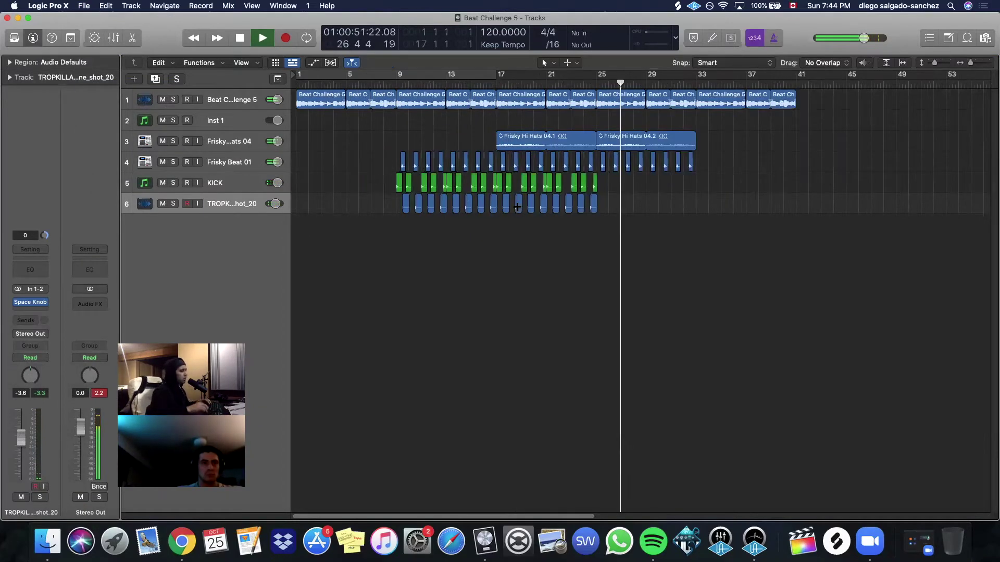
{"action": "left_click_drag", "start_coordinate": [594, 212], "coordinate": [628, 204]}
{"action": "left_click", "coordinate": [577, 195]}
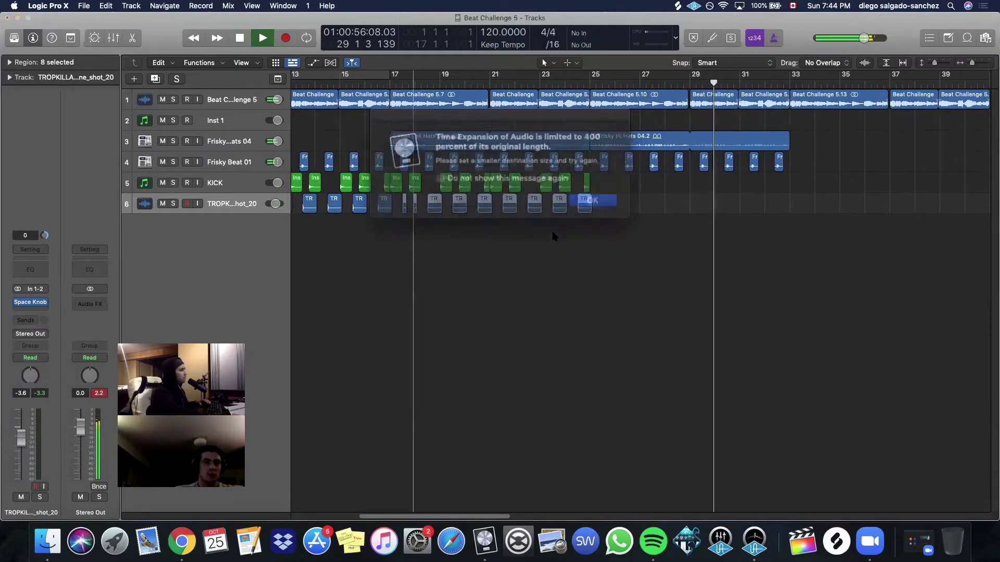
{"action": "left_click", "coordinate": [580, 195]}
{"action": "left_click", "coordinate": [572, 195]}
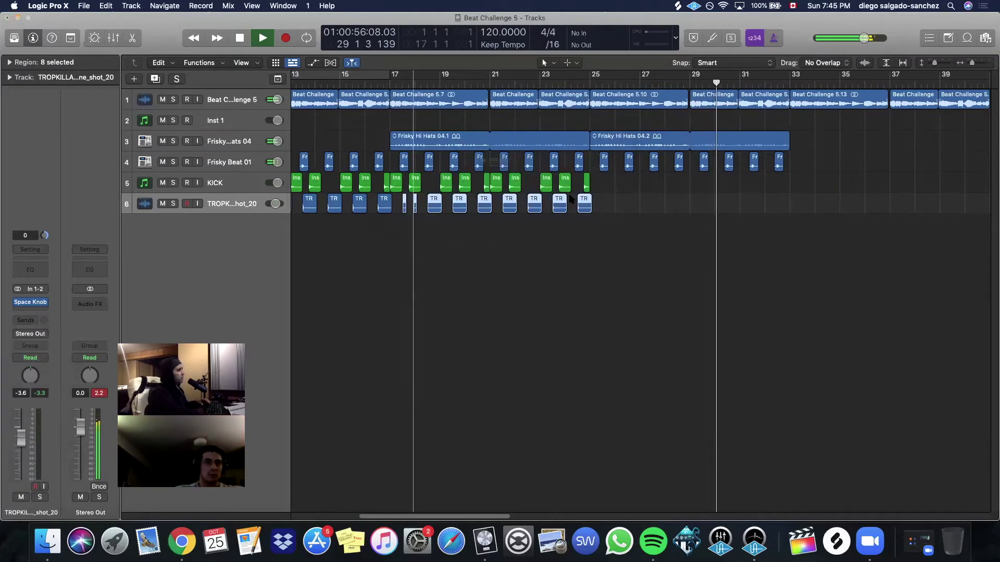
{"action": "left_click", "coordinate": [573, 195]}
{"action": "left_click", "coordinate": [572, 196]}
{"action": "left_click", "coordinate": [571, 195]}
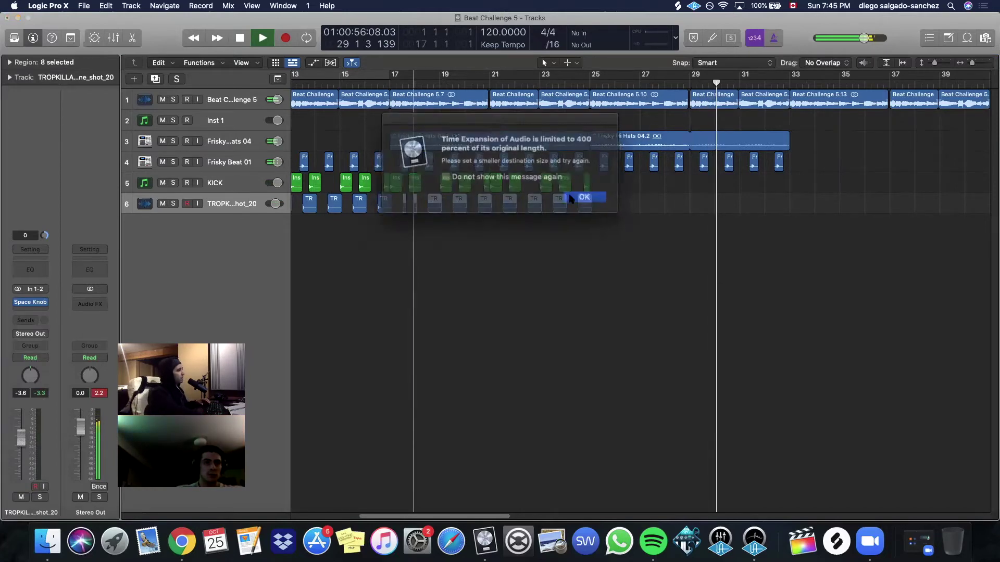
{"action": "left_click", "coordinate": [571, 196]}
{"action": "key", "text": "space"}
{"action": "key", "text": "e"}
{"action": "key", "text": "e"}
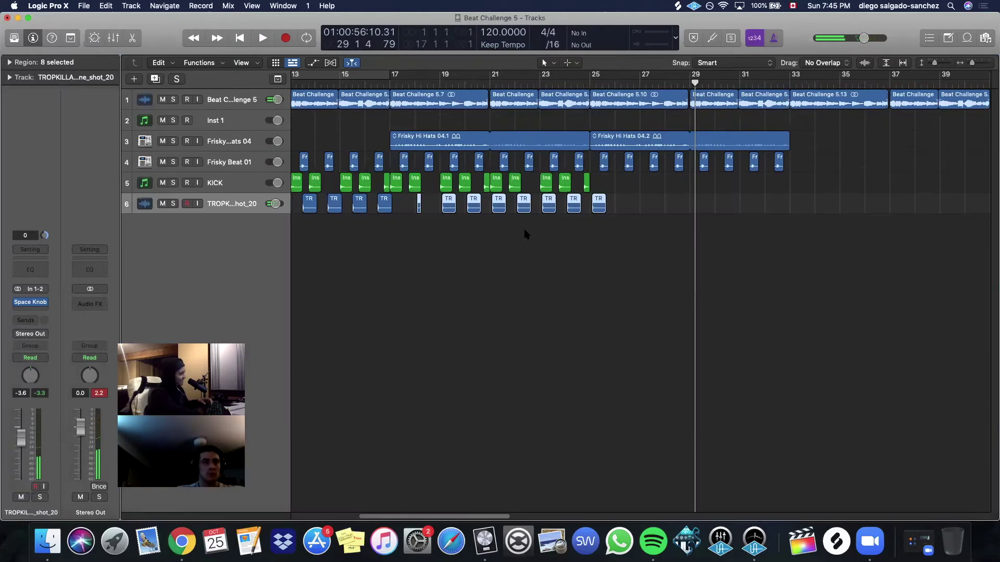
{"action": "key", "text": "super+z"}
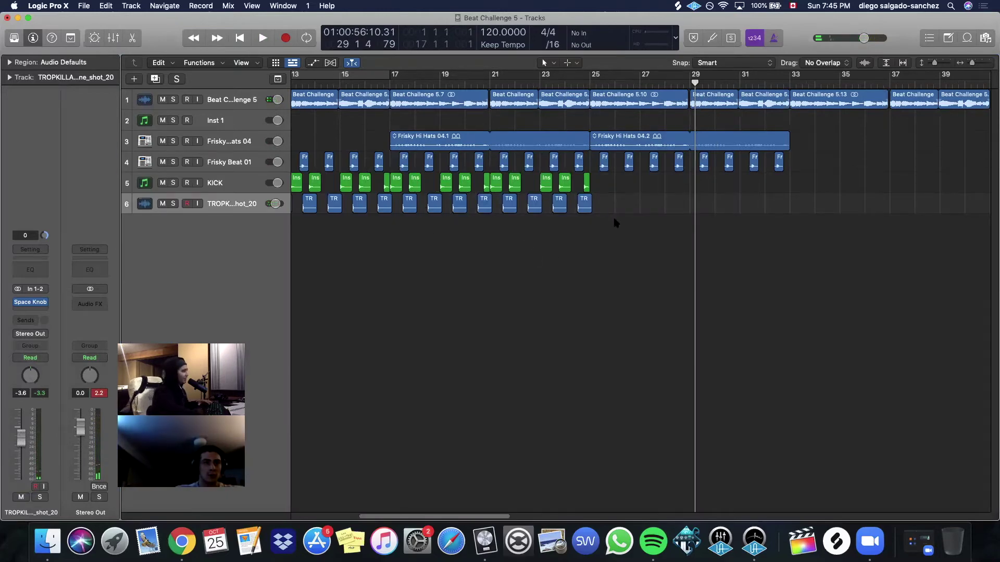
Copy the eight snare regions of bars 17–25 to bar 25 on the TROPKILLAZ snare track, filling up to bar 33.
{"action": "left_click_drag", "start_coordinate": [651, 229], "coordinate": [102, 200]}
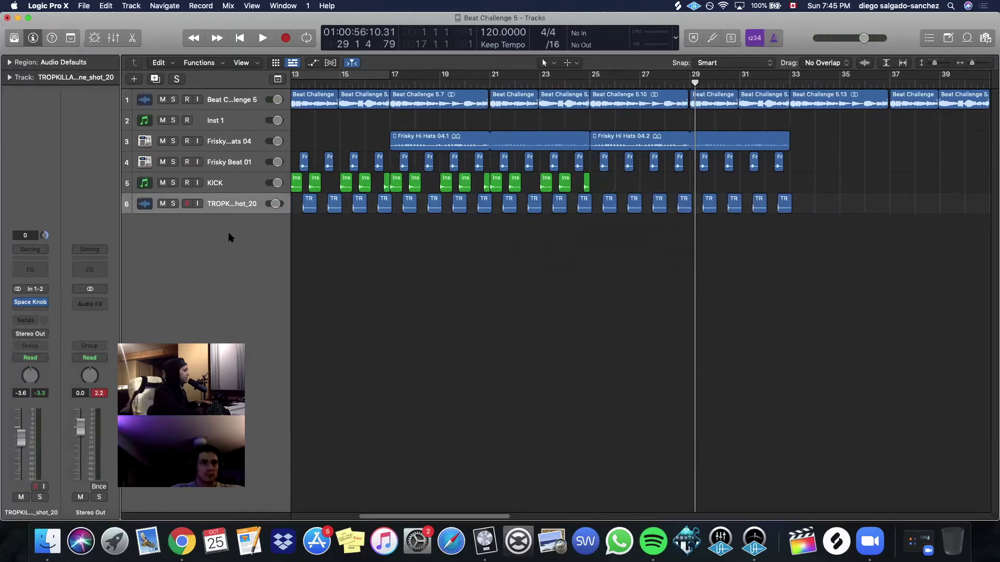
Add a Channel EQ to the snare track with a low cut at 31.8 Hz, 18 dB/Oct, and a high cut at 650 Hz, 12 dB/Oct.
{"action": "left_click", "coordinate": [31, 269]}
{"action": "left_click", "coordinate": [345, 196]}
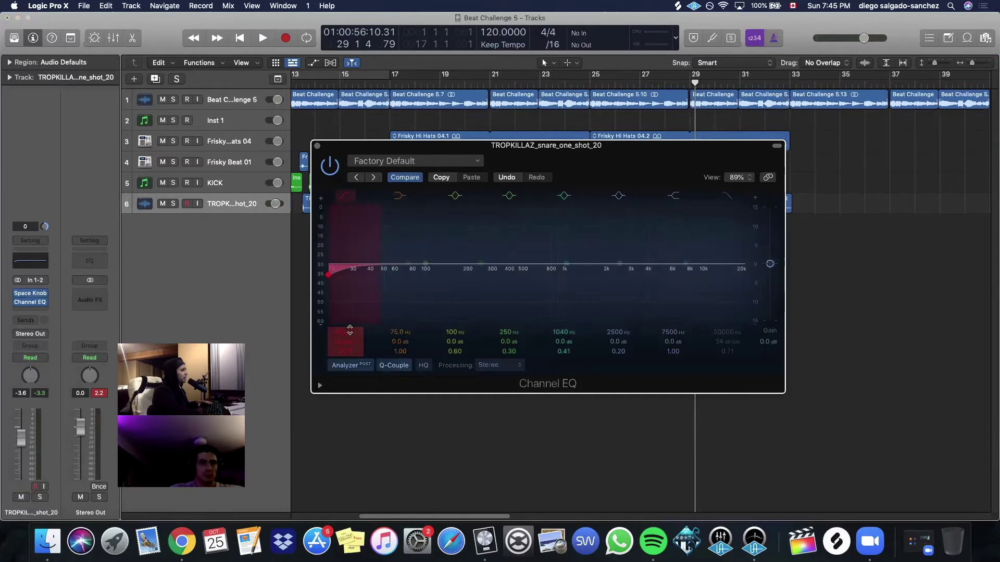
{"action": "left_click", "coordinate": [726, 196]}
{"action": "key", "text": "space"}
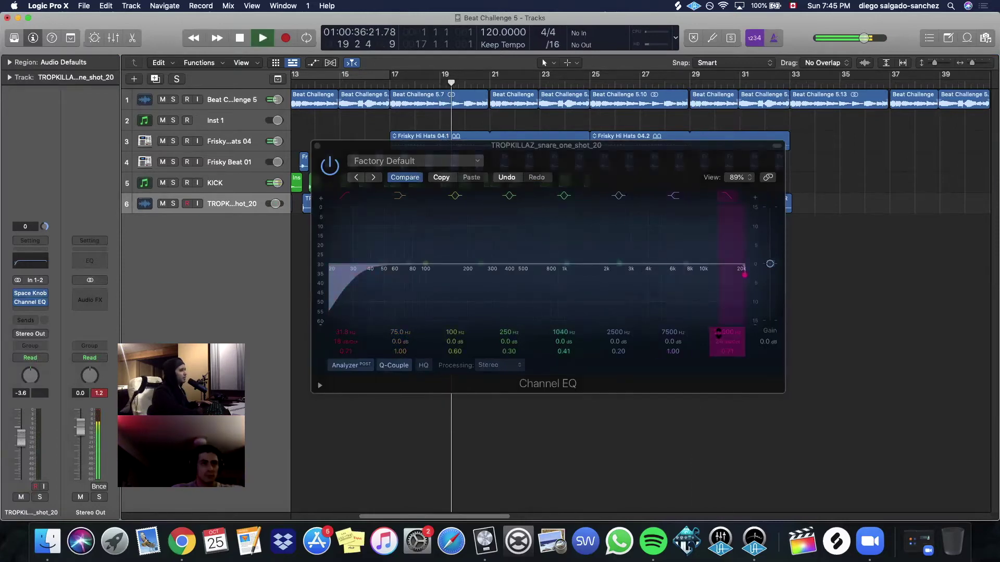
{"action": "left_click_drag", "start_coordinate": [731, 264], "coordinate": [542, 263]}
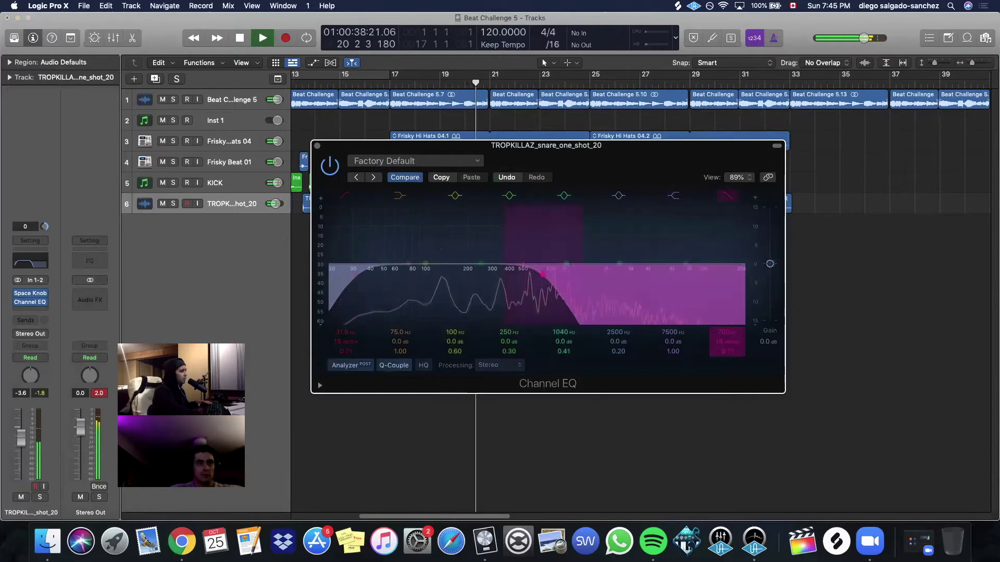
{"action": "mouse_move", "coordinate": [724, 338]}
{"action": "left_mouse_down"}
{"action": "mouse_move", "coordinate": [723, 354]}
{"action": "mouse_move", "coordinate": [724, 339]}
{"action": "left_mouse_up"}
{"action": "key", "text": "space"}
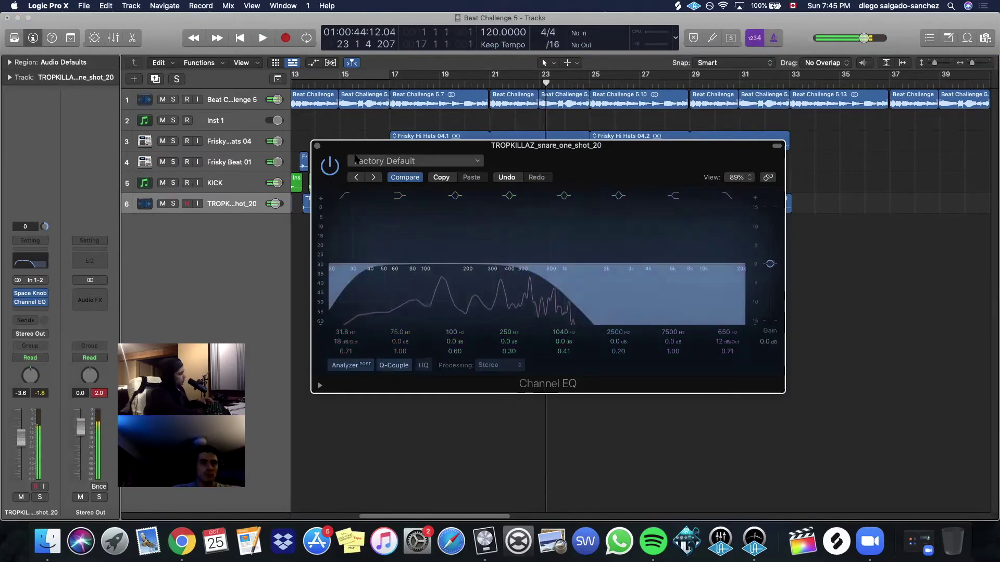
{"action": "left_click", "coordinate": [317, 146]}
Show track automation and choose the Channel EQ's high cut frequency as the snare track's automation parameter.
{"action": "key", "text": "super+Down"}
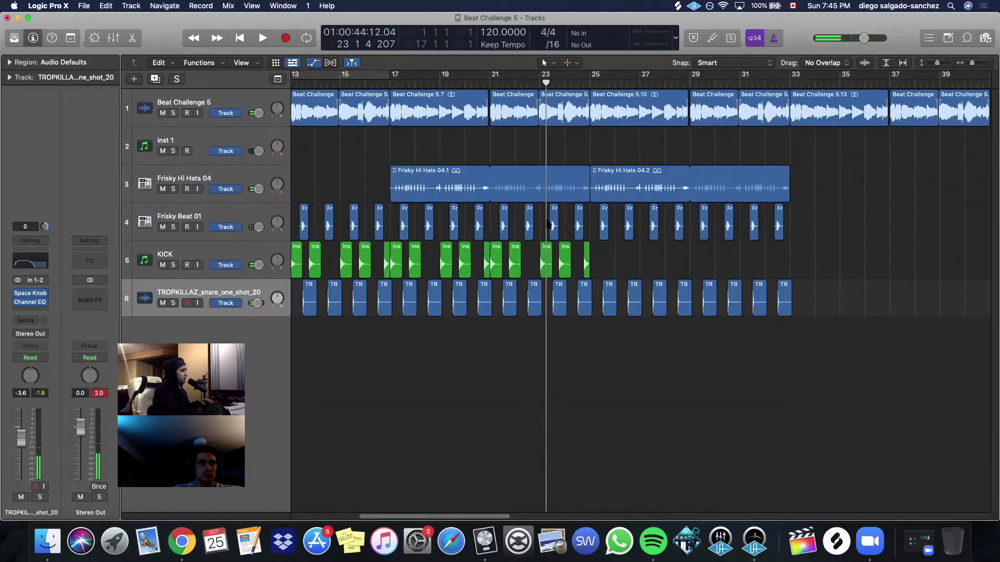
{"action": "key", "text": "a"}
{"action": "left_click", "coordinate": [29, 304]}
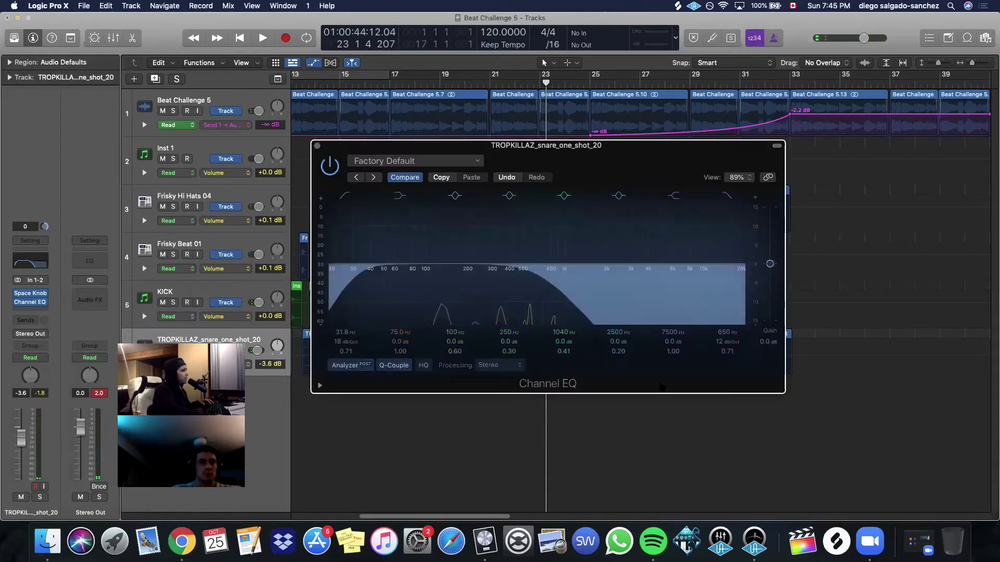
{"action": "left_click", "coordinate": [724, 332]}
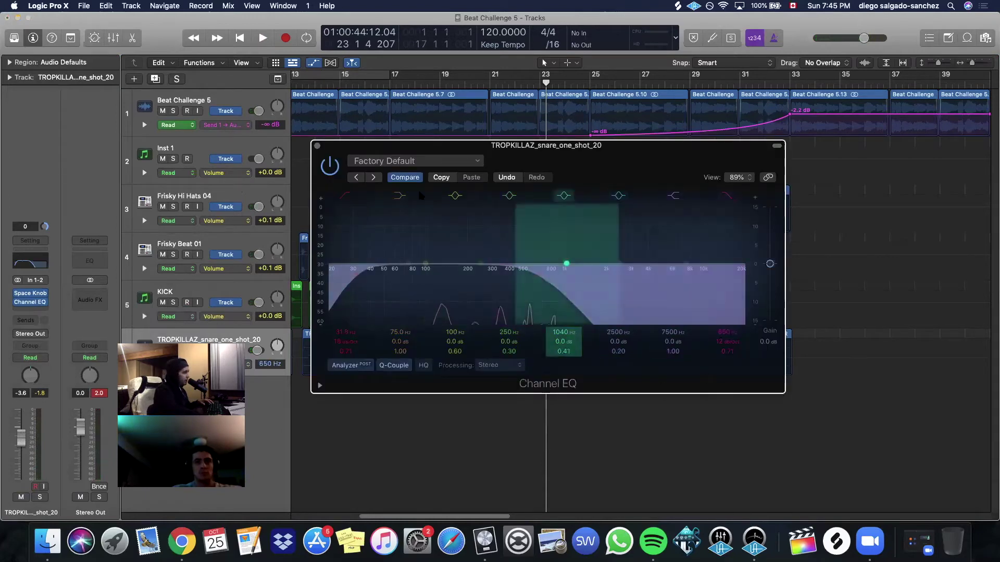
{"action": "left_click", "coordinate": [317, 146]}
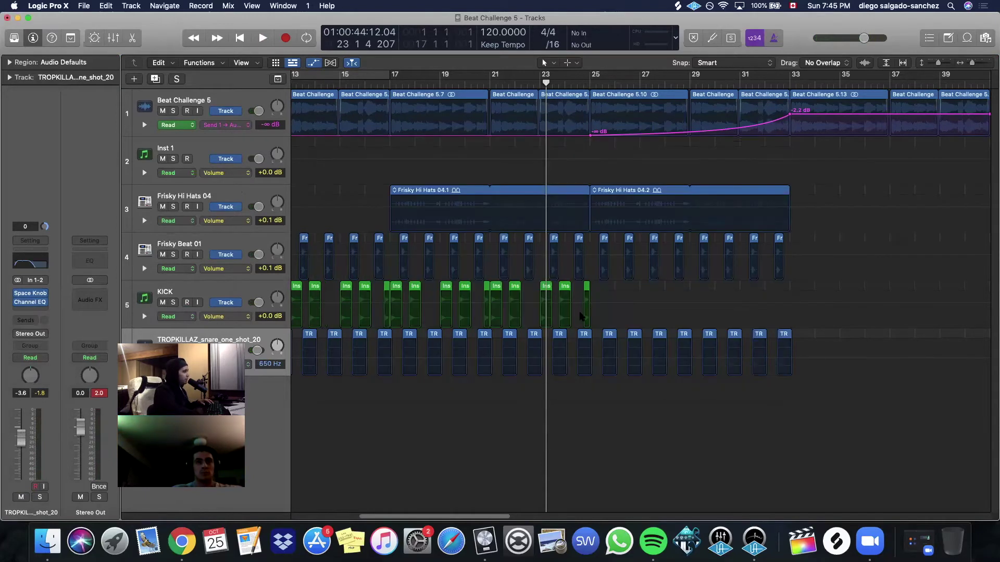
Automate the snare's high cut to hold 20000 Hz from bar 1 to bar 25 and fall to 650 Hz at bar 33.
{"action": "left_click", "coordinate": [485, 358]}
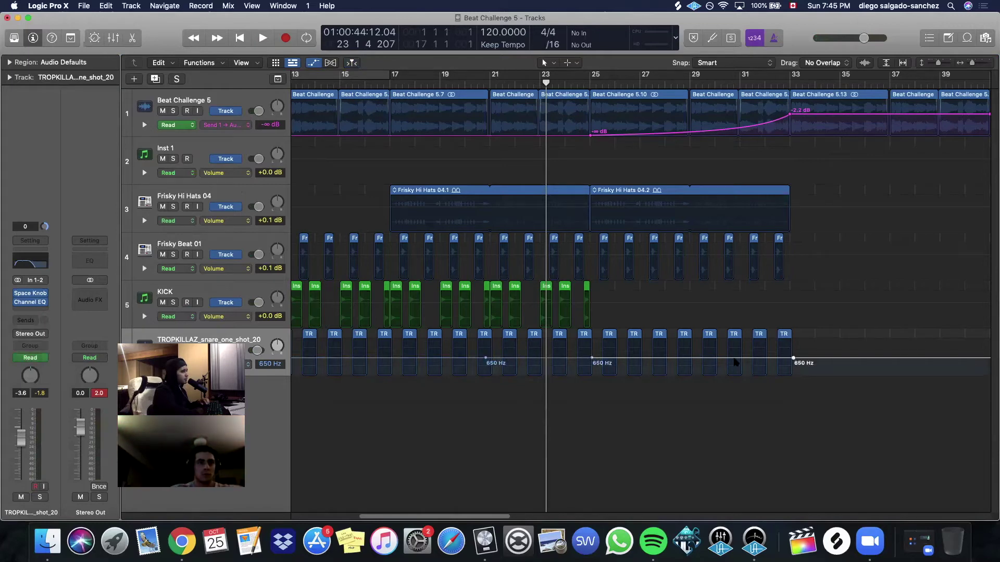
{"action": "left_click_drag", "start_coordinate": [592, 358], "coordinate": [592, 341]}
{"action": "double_click", "coordinate": [486, 359]}
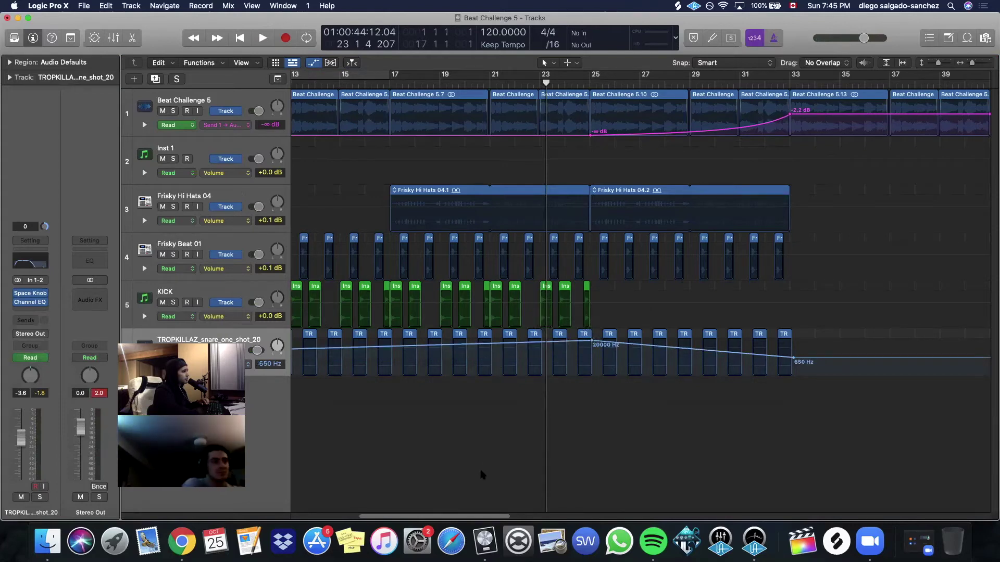
{"action": "left_click_drag", "start_coordinate": [453, 517], "coordinate": [171, 490]}
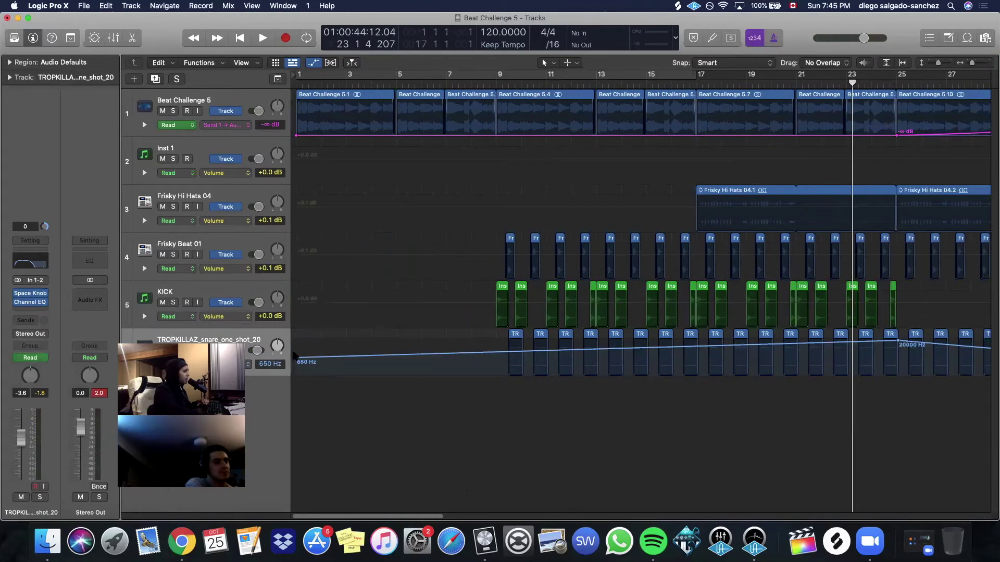
{"action": "left_click_drag", "start_coordinate": [295, 355], "coordinate": [295, 341]}
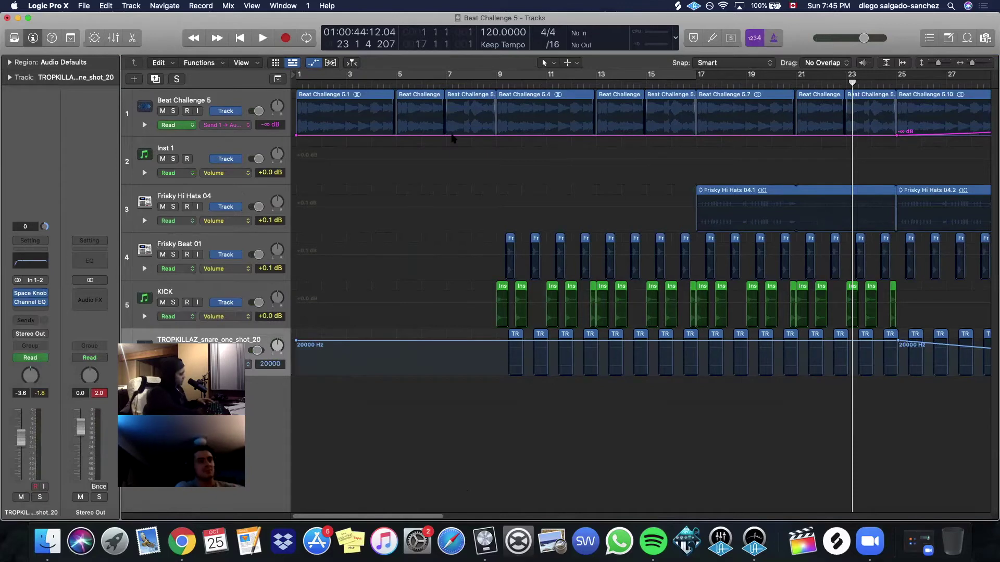
Hide the automation, play the arrangement from bar 17 and save the project.
{"action": "key", "text": "a"}
{"action": "key", "text": "super+Left"}
{"action": "key", "text": "super+Left"}
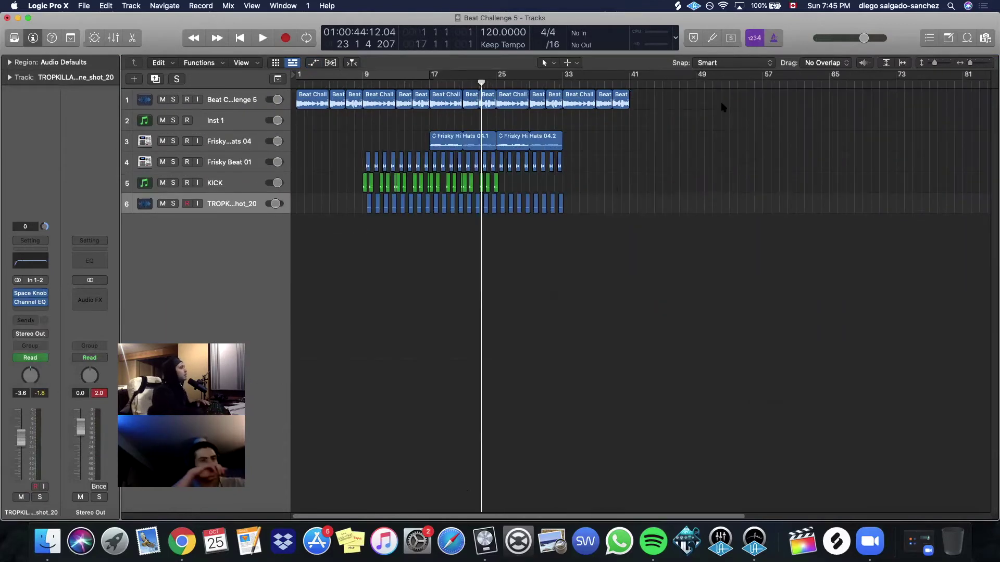
{"action": "left_click", "coordinate": [432, 80]}
{"action": "key", "text": "space"}
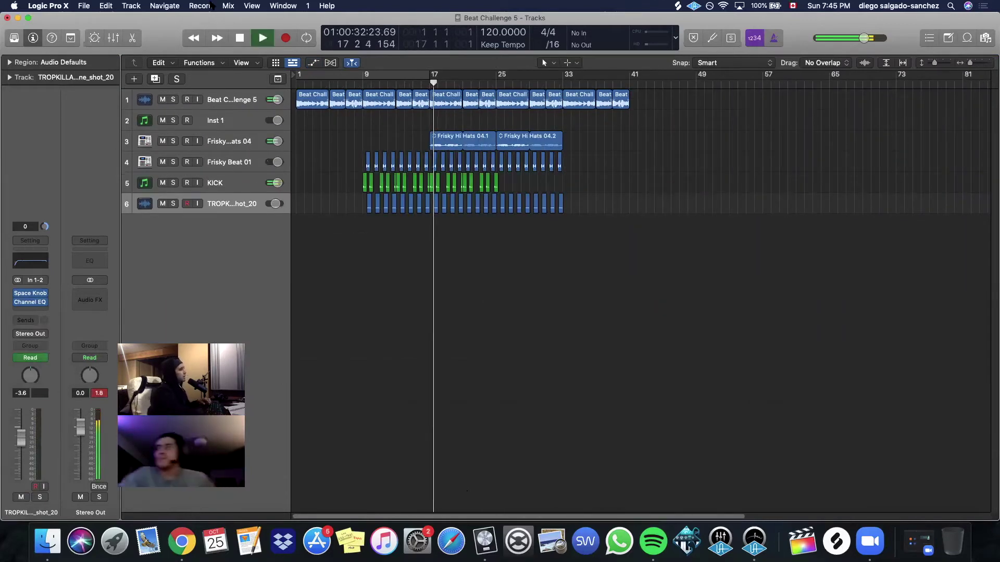
{"action": "left_click", "coordinate": [84, 6]}
{"action": "left_click", "coordinate": [92, 81]}
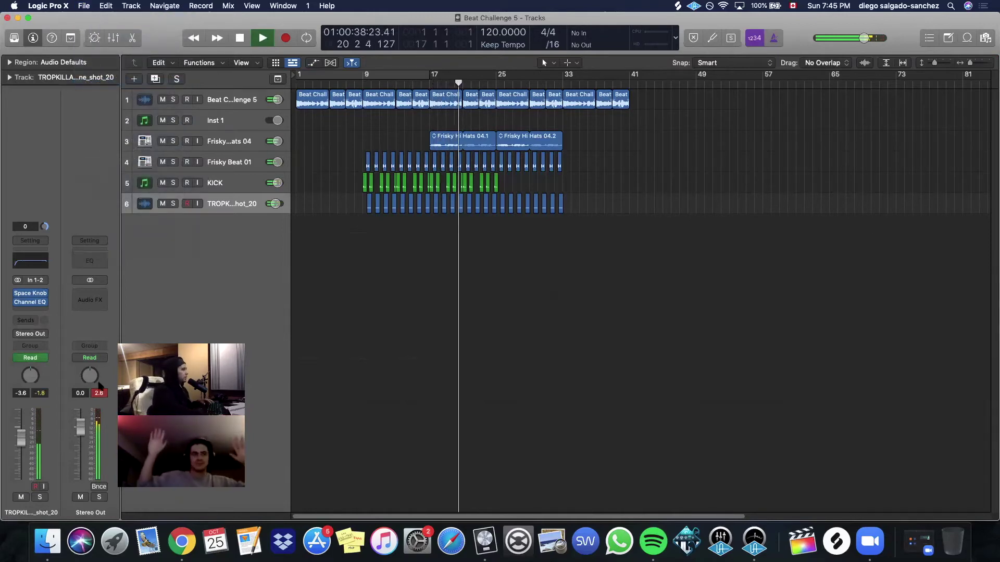
{"action": "left_click", "coordinate": [85, 6]}
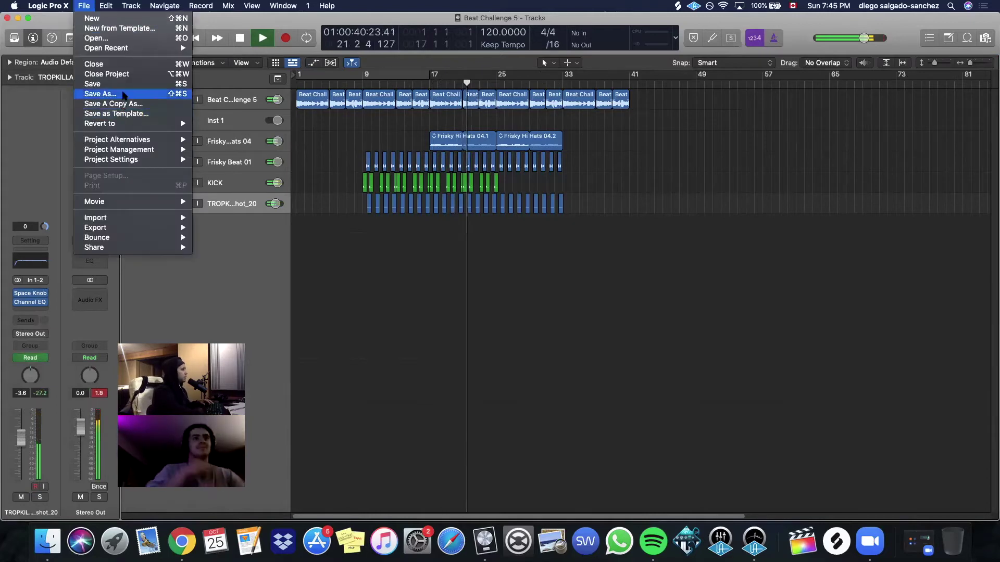
{"action": "left_click", "coordinate": [217, 221]}
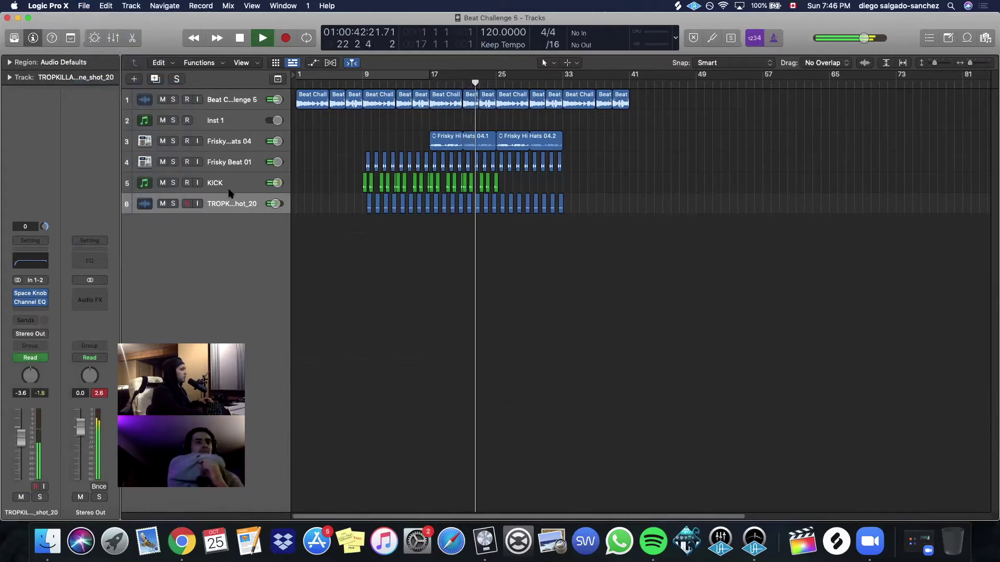
Move the KICK track below the snare track and group the Frisky Hi Hats, Frisky Beat 01 and snare tracks in a collapsed summing stack.
{"action": "left_click_drag", "start_coordinate": [232, 183], "coordinate": [225, 208]}
{"action": "left_click", "coordinate": [228, 143]}
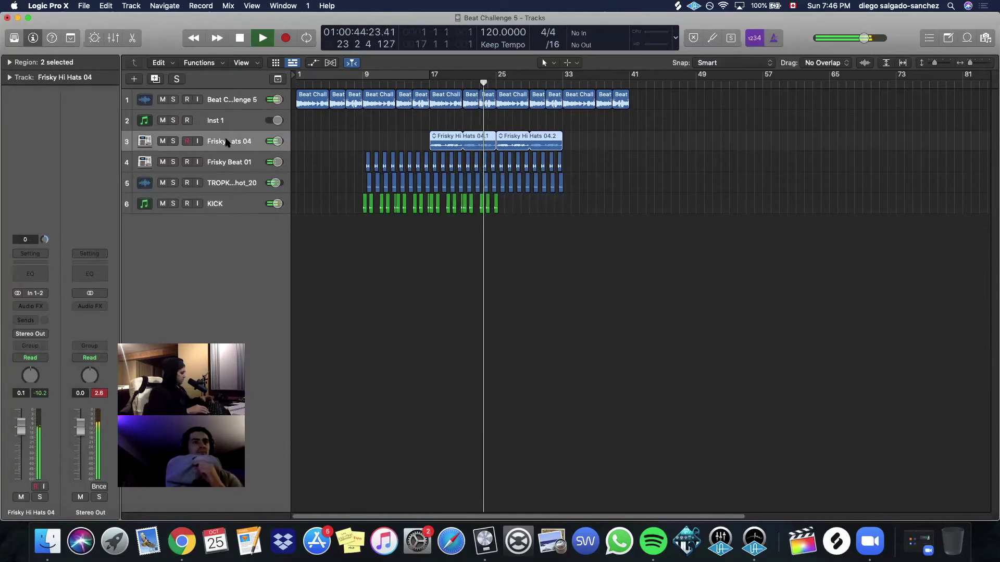
{"action": "key", "text": "shift+Down"}
{"action": "key", "text": "shift+Down"}
{"action": "left_click", "coordinate": [134, 6]}
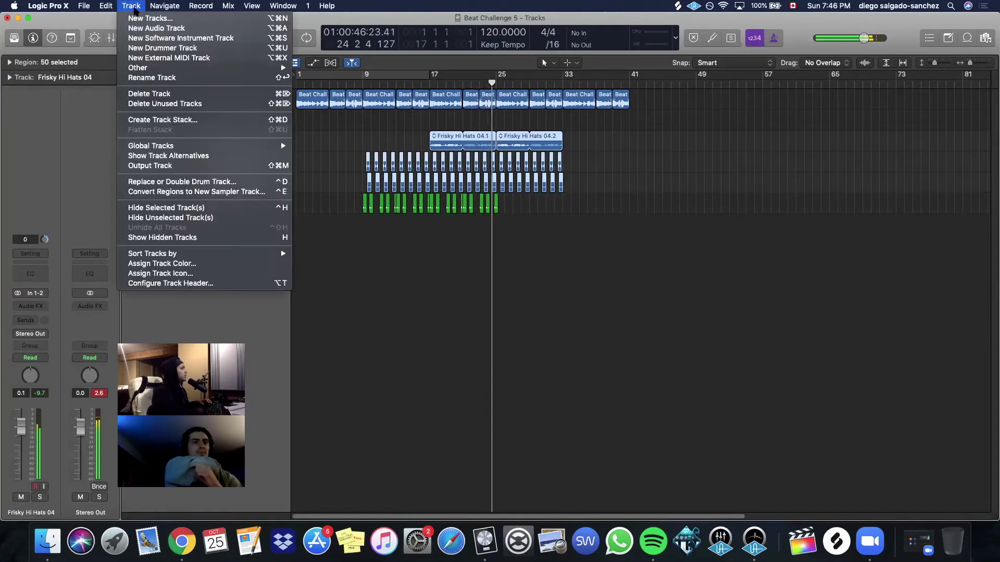
{"action": "left_click", "coordinate": [159, 119]}
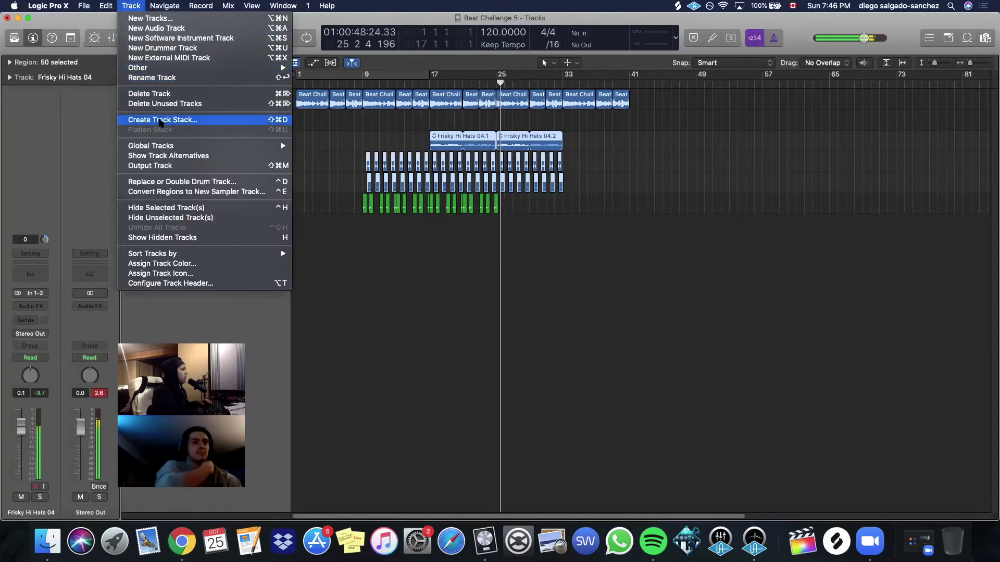
{"action": "left_click", "coordinate": [580, 102]}
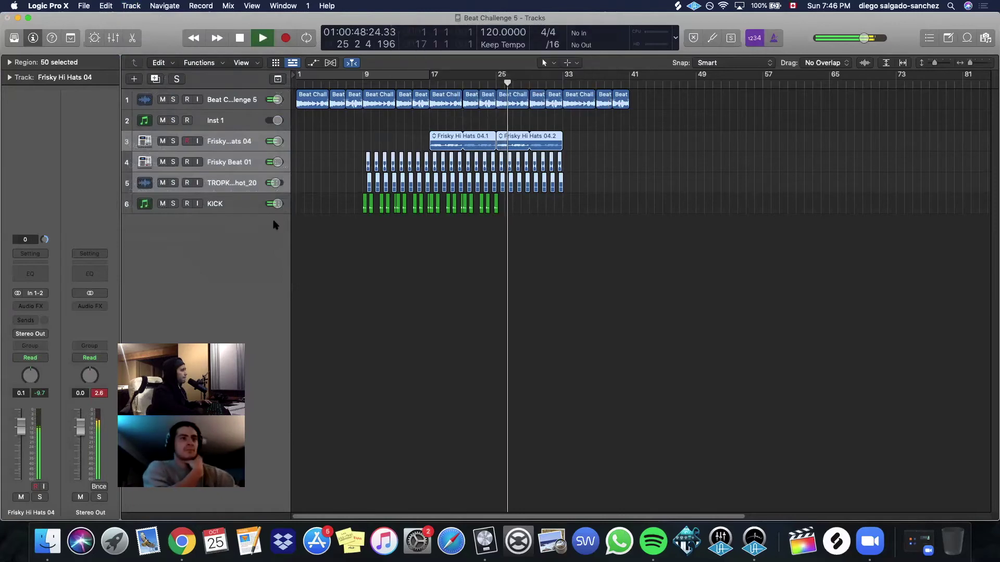
{"action": "left_click", "coordinate": [142, 141]}
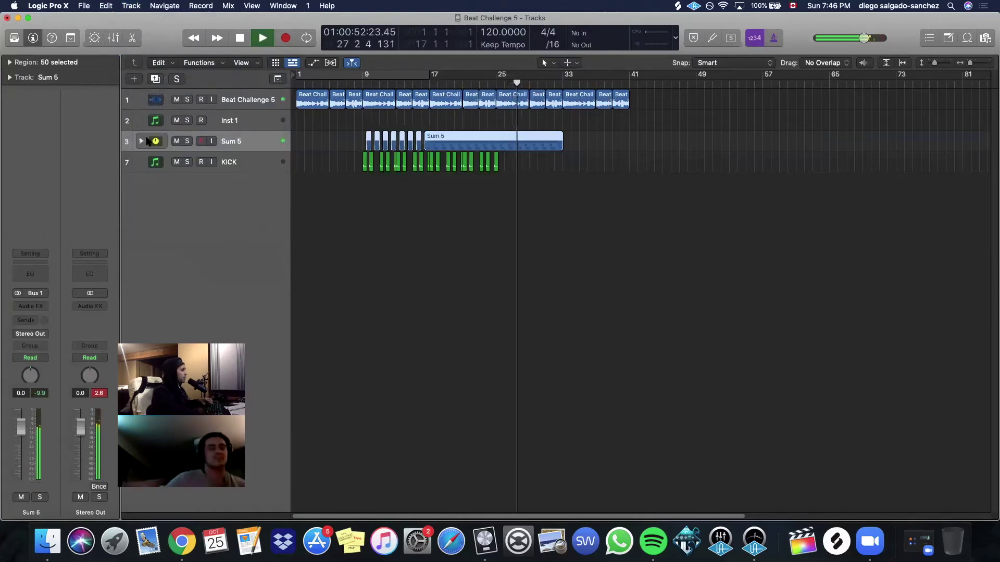
Rename the new summing stack as DRUMS.
{"action": "double_click", "coordinate": [232, 141]}
{"action": "type", "text": "DRUMS"}
{"action": "key", "text": "Return"}
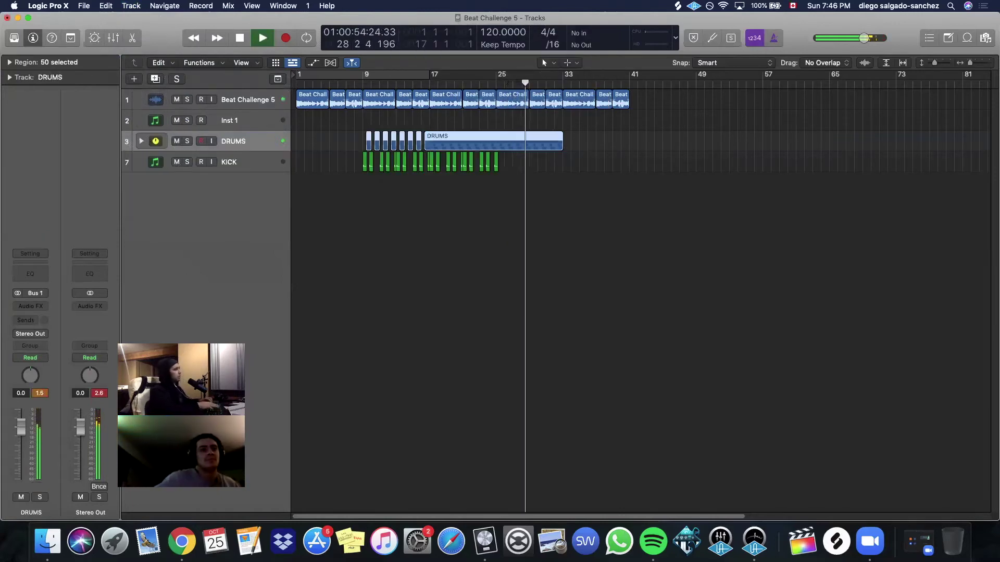
{"action": "left_click", "coordinate": [31, 306]}
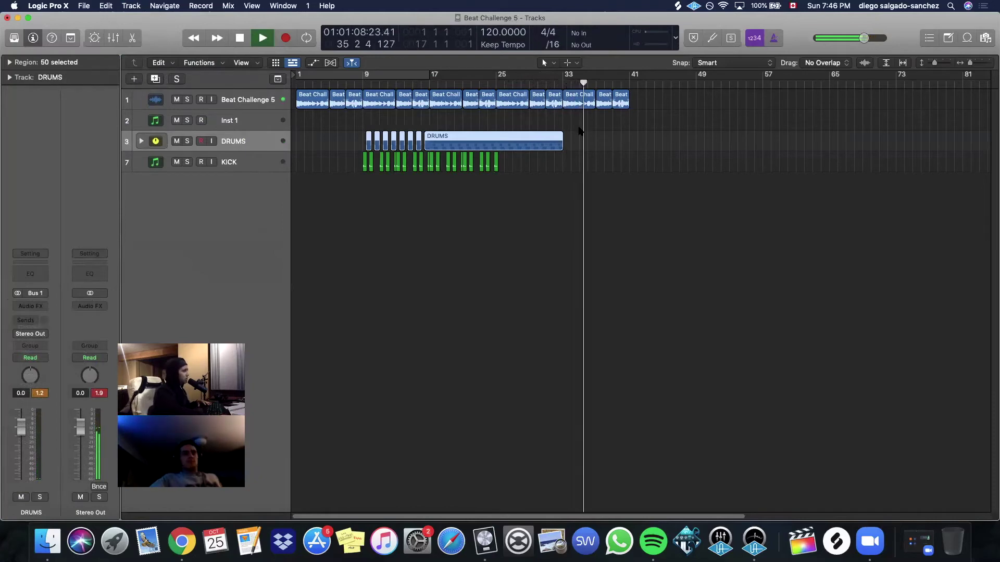
Stop playback and delete the empty Inst 1 track.
{"action": "left_click", "coordinate": [234, 122]}
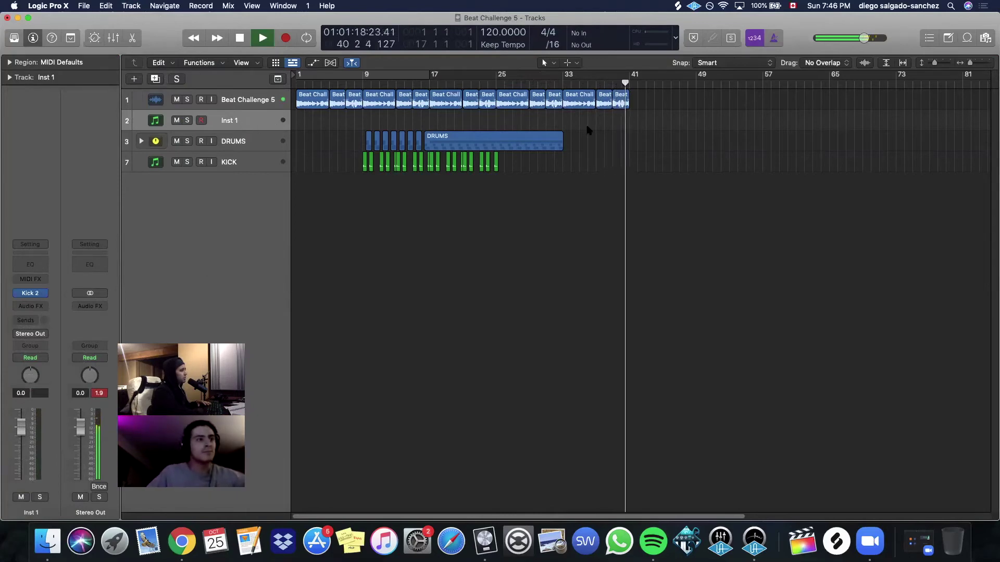
{"action": "key", "text": "space"}
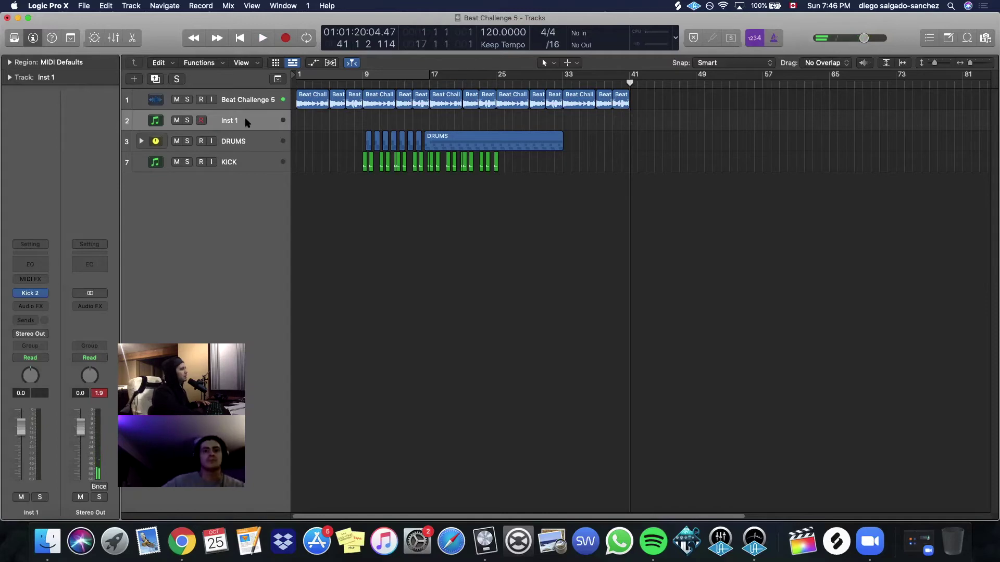
{"action": "key", "text": "super+BackSpace"}
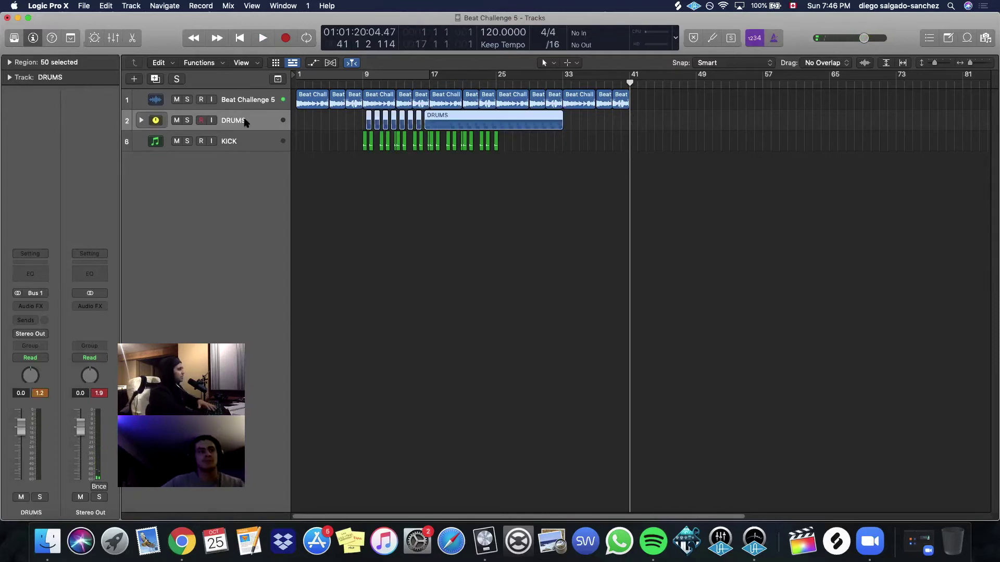
Preview the F#, F and E versions of the DYRO_808_03 sample in the Ice VII 808 folder.
{"action": "left_click", "coordinate": [986, 44]}
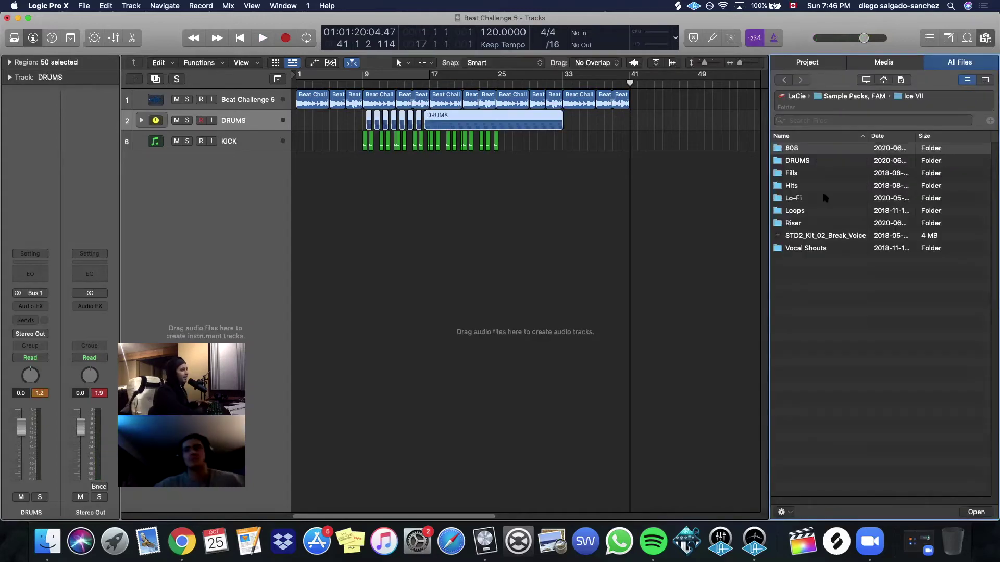
{"action": "double_click", "coordinate": [789, 149]}
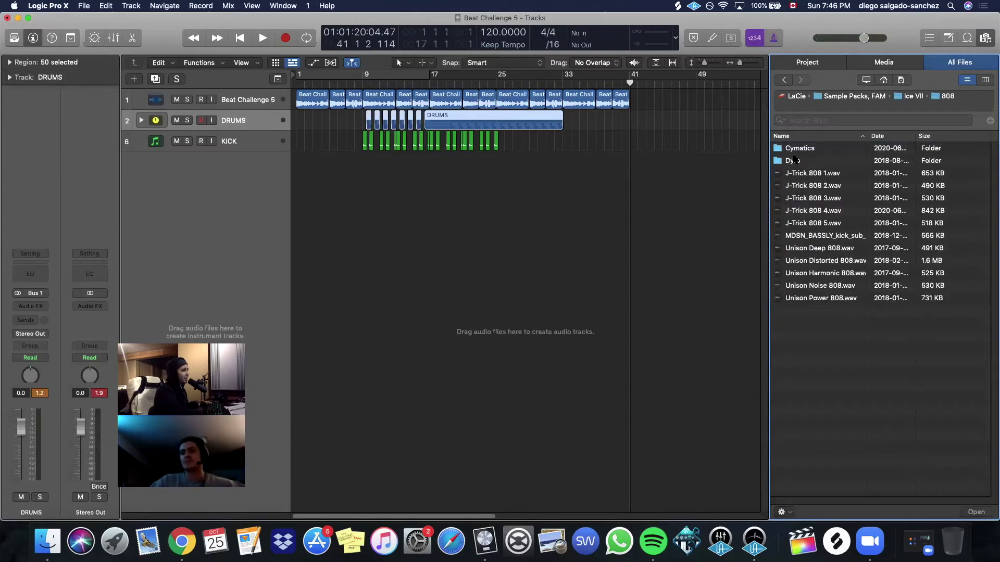
{"action": "double_click", "coordinate": [794, 160]}
{"action": "double_click", "coordinate": [793, 196]}
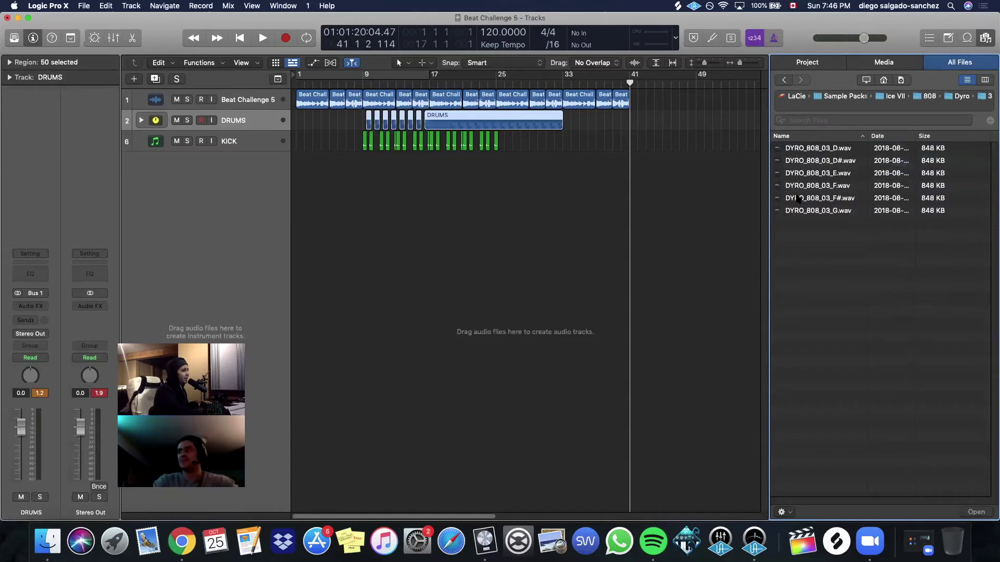
{"action": "left_click", "coordinate": [799, 198]}
{"action": "left_click", "coordinate": [818, 185]}
{"action": "left_click", "coordinate": [819, 174]}
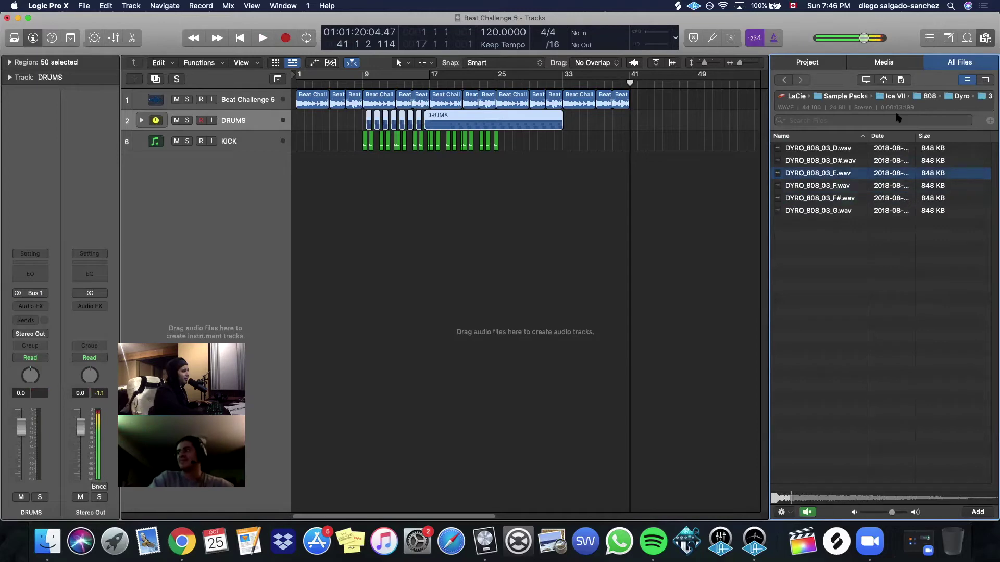
{"action": "left_click", "coordinate": [929, 96]}
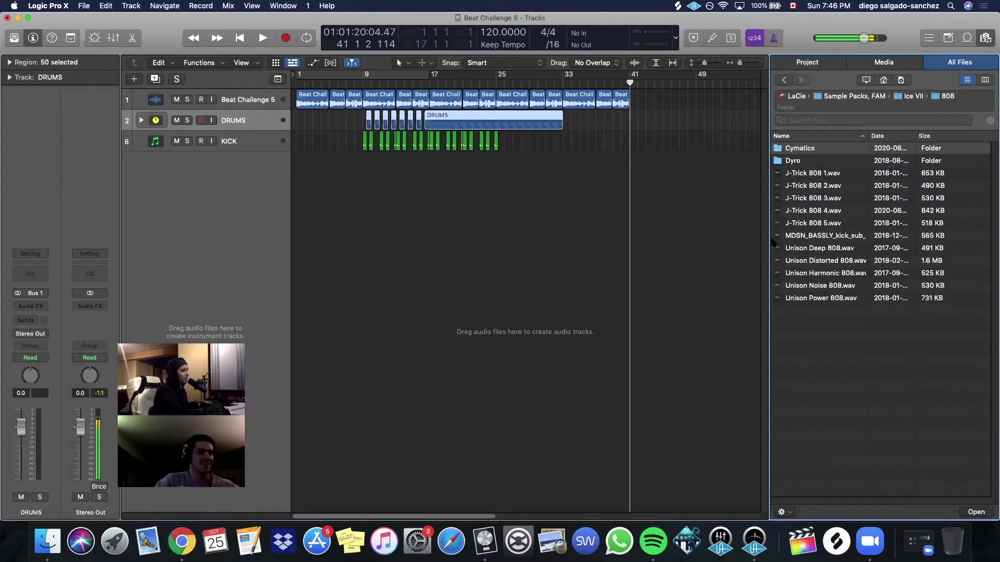
Preview DYRO_808_05_F.wav from the Dyro 5 folder and add it to a new audio track near bar 33.
{"action": "double_click", "coordinate": [795, 162]}
{"action": "double_click", "coordinate": [788, 199]}
{"action": "left_click", "coordinate": [816, 185]}
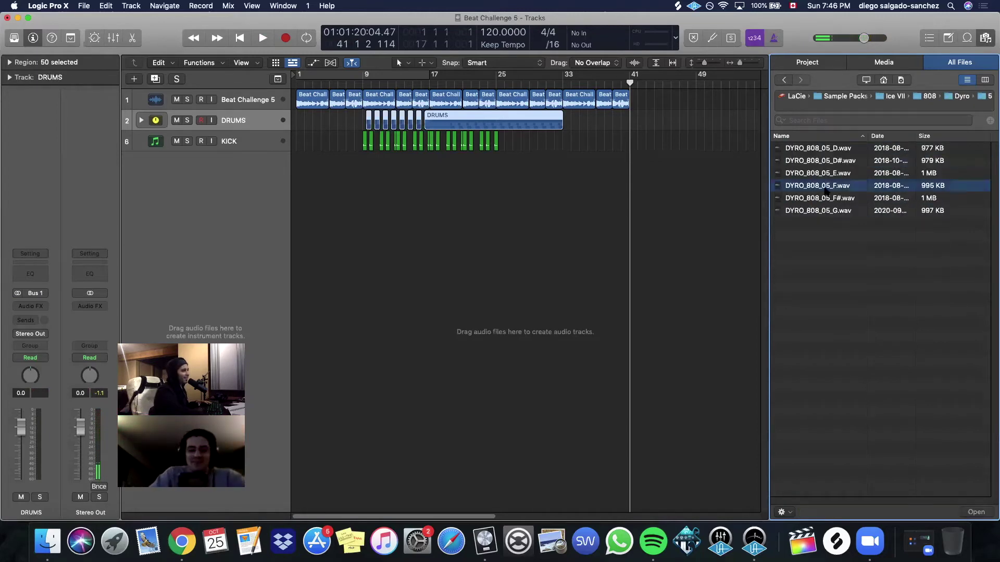
{"action": "left_click_drag", "start_coordinate": [817, 188], "coordinate": [576, 125]}
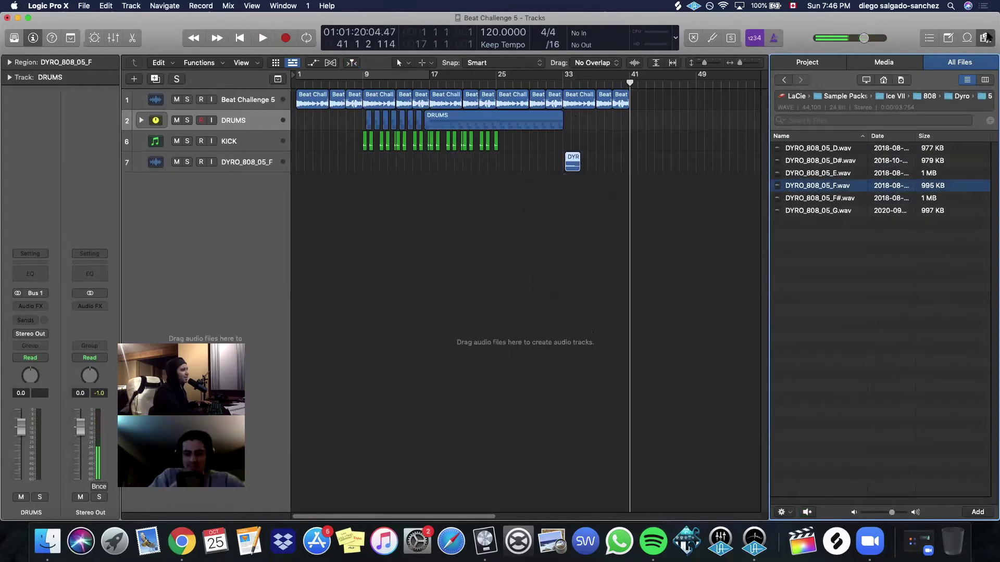
{"action": "left_click", "coordinate": [985, 37]}
Align the 808 region to bar 33, repeat it at bars 35, 37 and 39, and shorten the last one with a copy at bar 40.
{"action": "key", "text": "super+Right"}
{"action": "key", "text": "super+Right"}
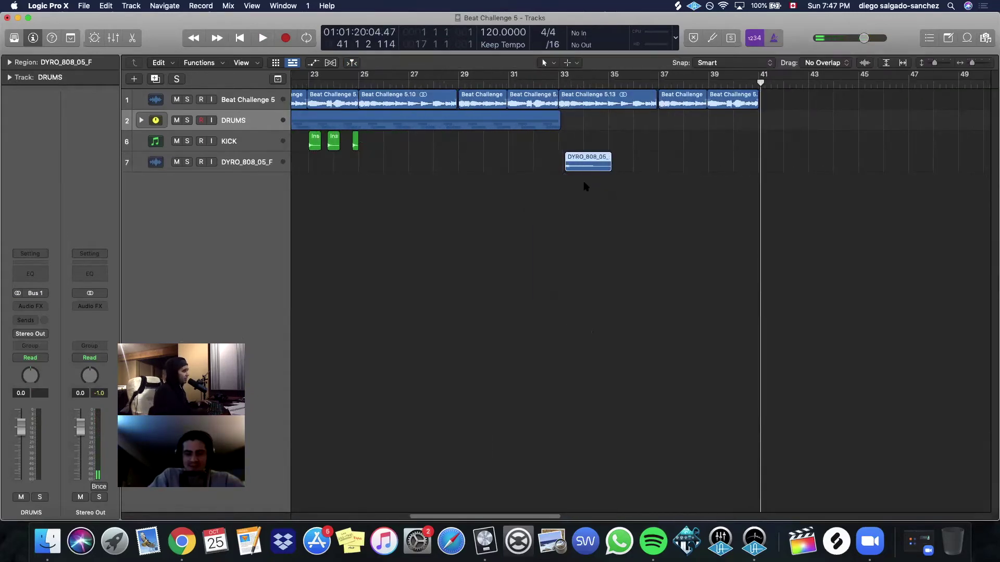
{"action": "left_click_drag", "start_coordinate": [574, 154], "coordinate": [626, 166]}
{"action": "mouse_move", "coordinate": [696, 160]}
{"action": "left_mouse_down"}
{"action": "mouse_move", "coordinate": [541, 180]}
{"action": "mouse_move", "coordinate": [708, 165]}
{"action": "mouse_move", "coordinate": [690, 164]}
{"action": "left_mouse_up"}
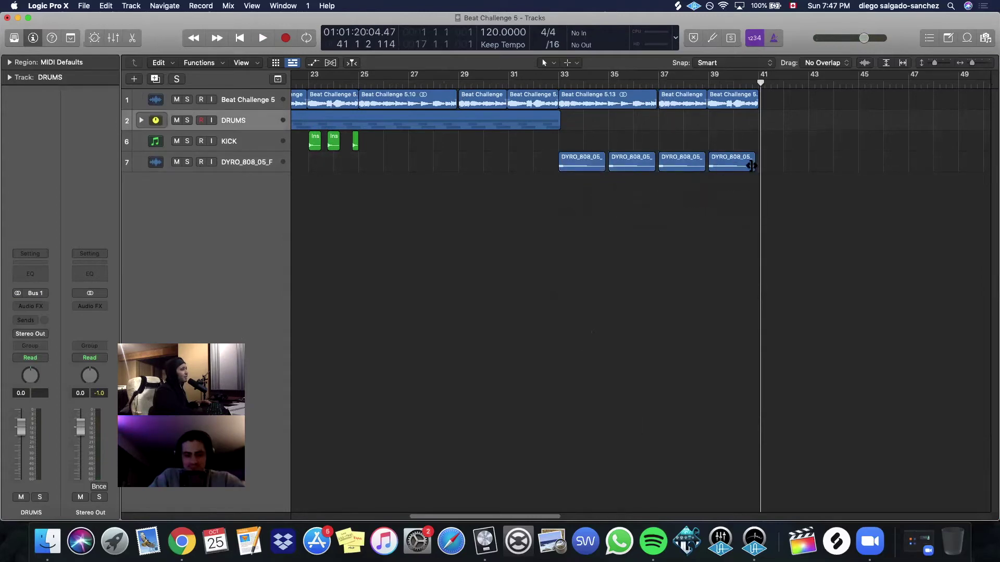
{"action": "mouse_move", "coordinate": [751, 166]}
{"action": "left_mouse_down"}
{"action": "mouse_move", "coordinate": [730, 166]}
{"action": "mouse_move", "coordinate": [747, 172]}
{"action": "left_mouse_up"}
Play the arrangement from about bar 31 to hear the 808 entry, with the DYRO_808_05_F track selected.
{"action": "left_click", "coordinate": [515, 84]}
{"action": "key", "text": "space"}
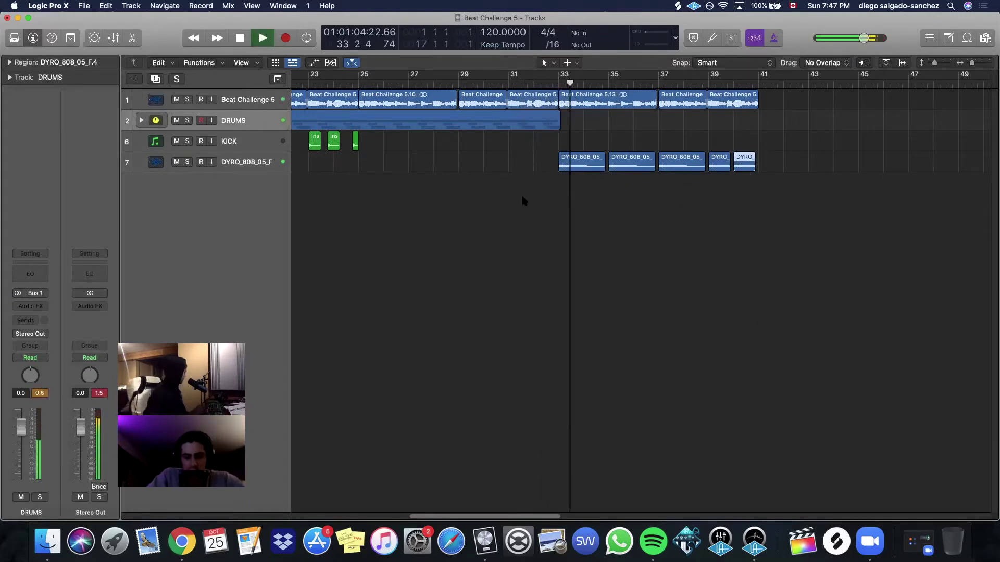
{"action": "left_click", "coordinate": [268, 162]}
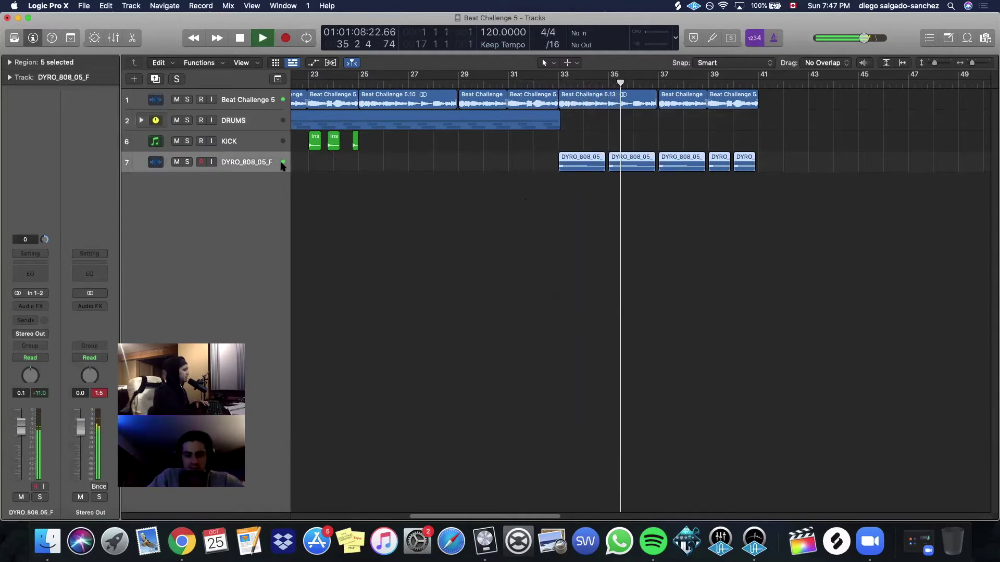
{"action": "key", "text": "space"}
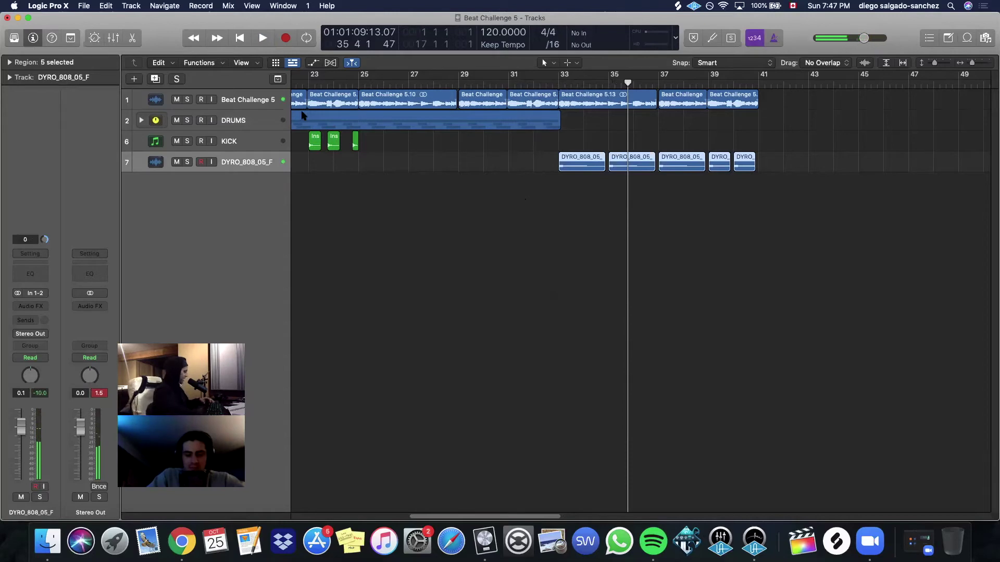
Insert the stereo Decapitator plug-in on the DYRO_808_05_F track, cycle bars 33 to 41 during playback, and turn on Punish.
{"action": "key", "text": "z"}
{"action": "key", "text": "z"}
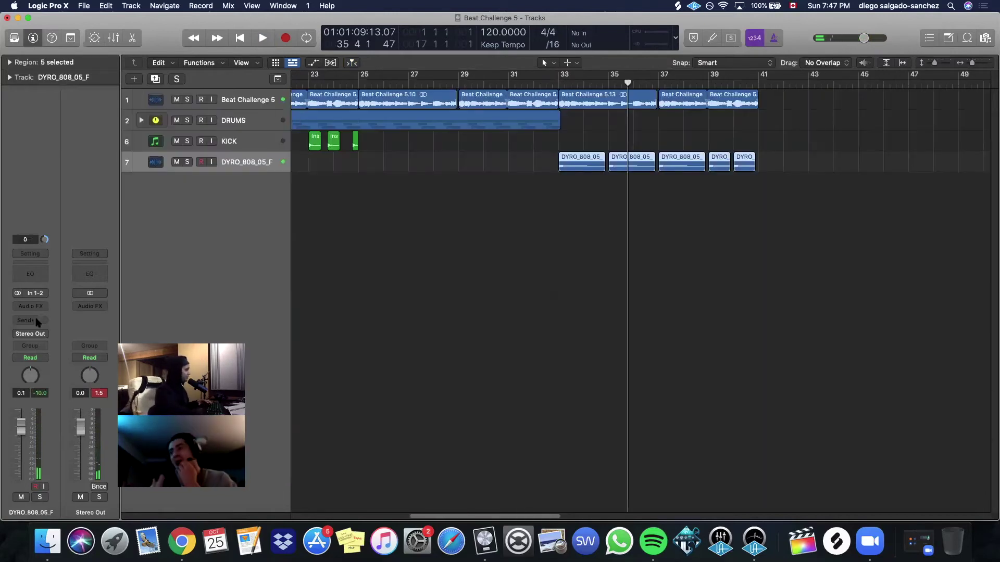
{"action": "left_click", "coordinate": [45, 304]}
{"action": "mouse_move", "coordinate": [35, 498]}
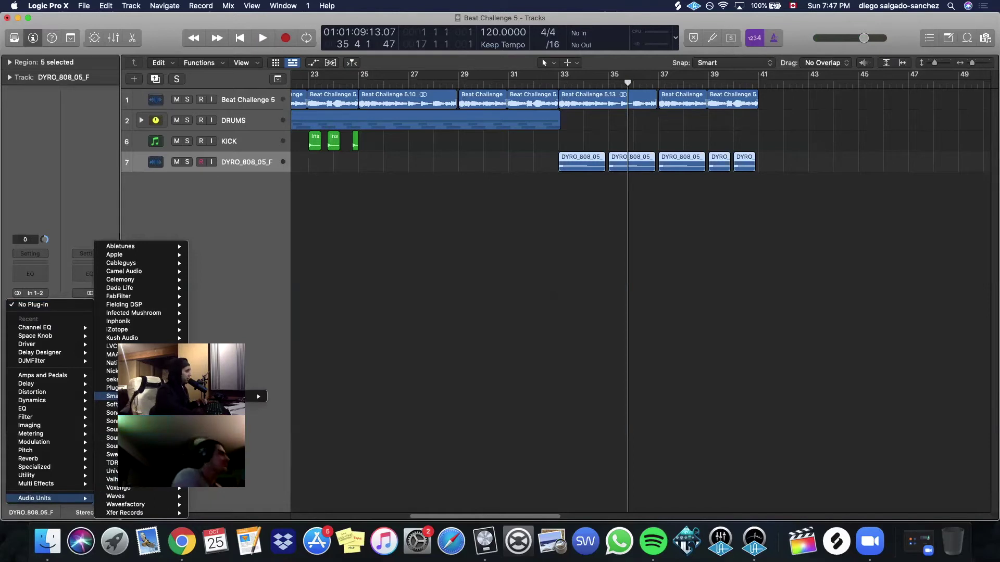
{"action": "mouse_move", "coordinate": [111, 446]}
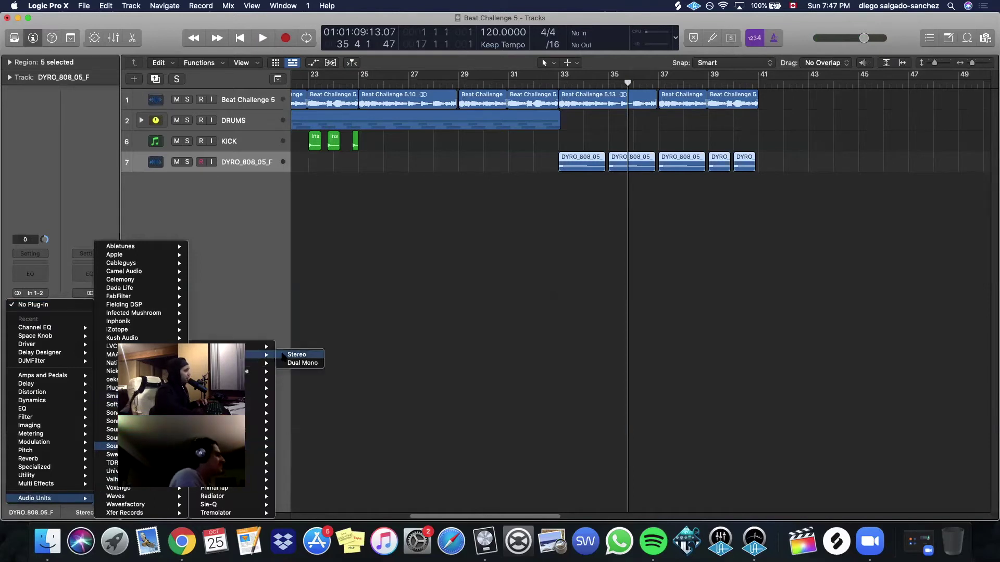
{"action": "left_click", "coordinate": [294, 354]}
{"action": "left_click_drag", "start_coordinate": [561, 78], "coordinate": [759, 78]}
{"action": "key", "text": "space"}
{"action": "left_click", "coordinate": [413, 251]}
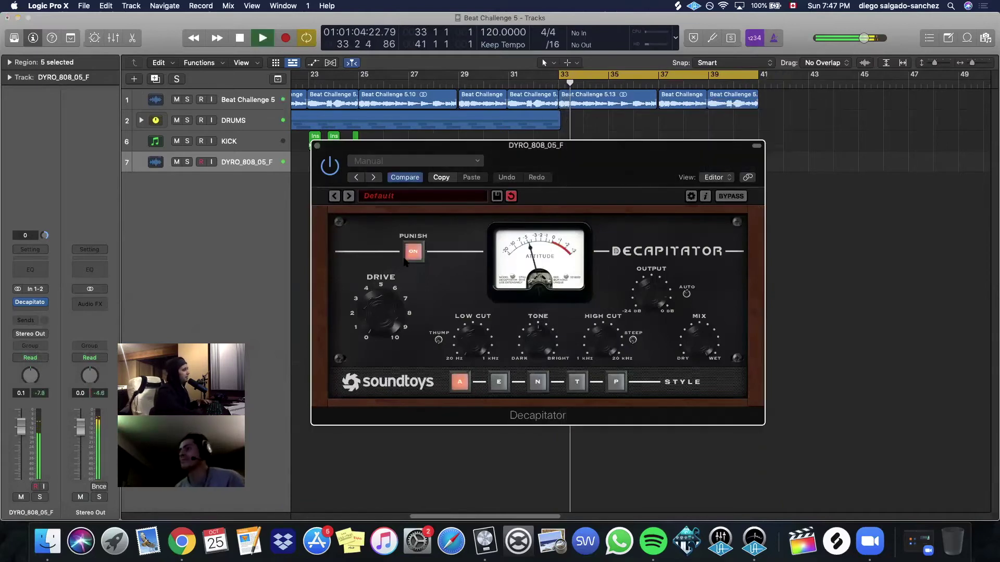
Audition Decapitator styles E, N and T on the looping 808, keep style T, and close the plug-in window.
{"action": "left_click", "coordinate": [490, 381]}
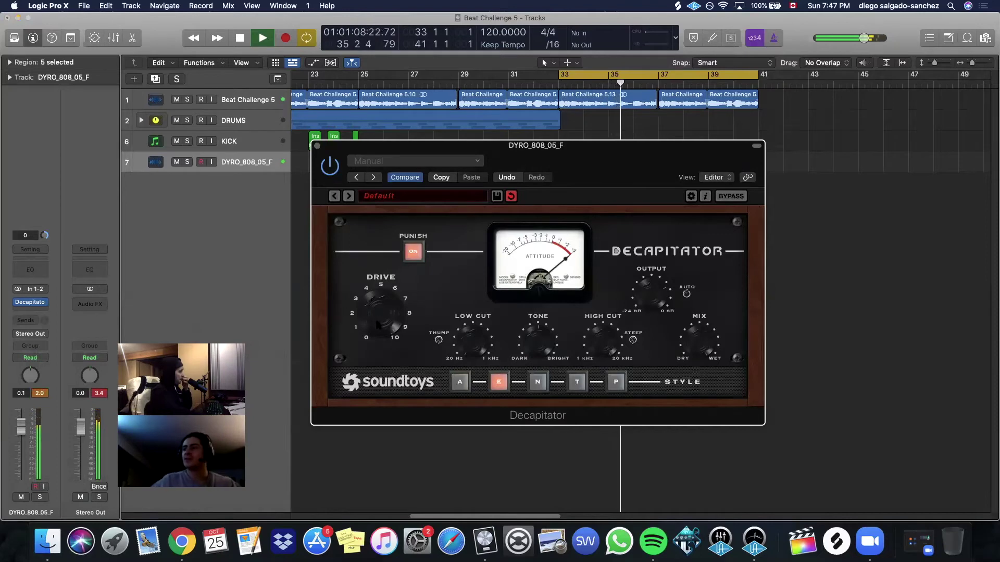
{"action": "left_click", "coordinate": [530, 378]}
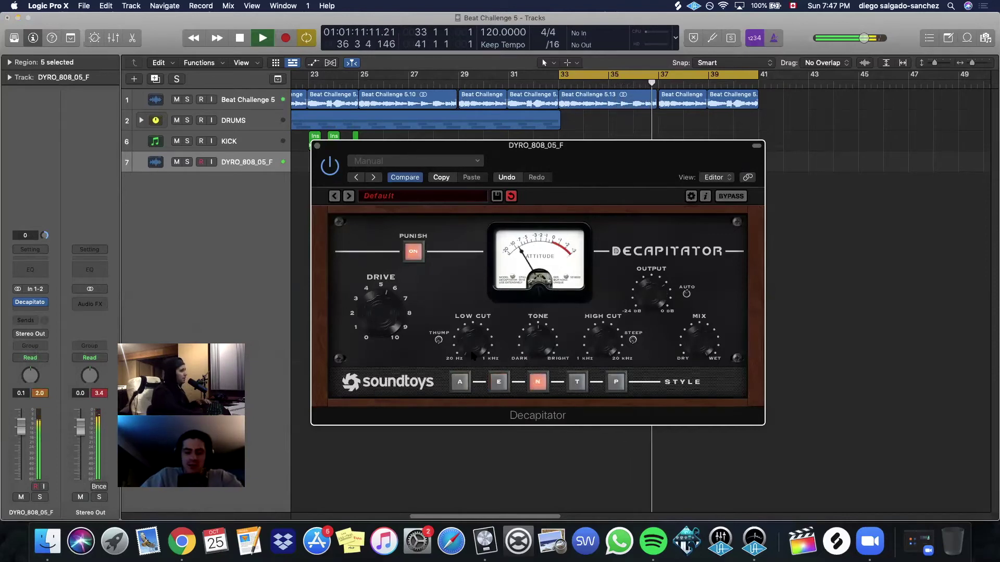
{"action": "left_click", "coordinate": [582, 383]}
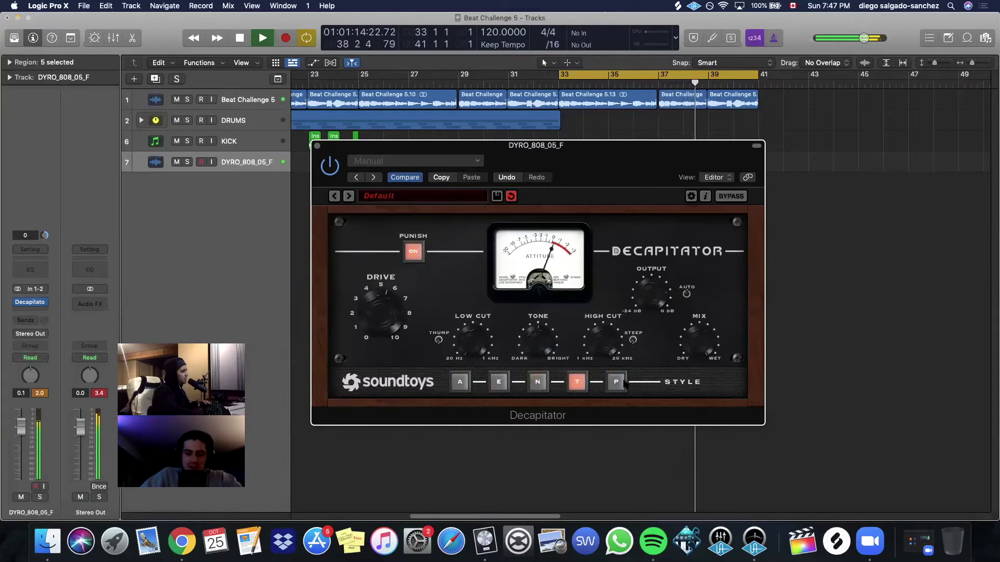
{"action": "key", "text": "Return"}
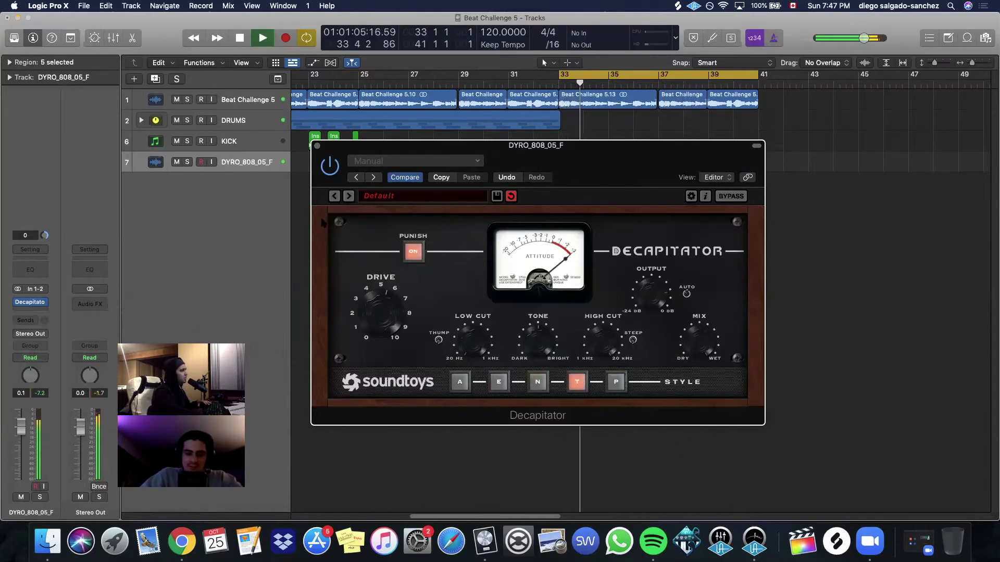
{"action": "key", "text": "space"}
{"action": "left_click", "coordinate": [317, 146]}
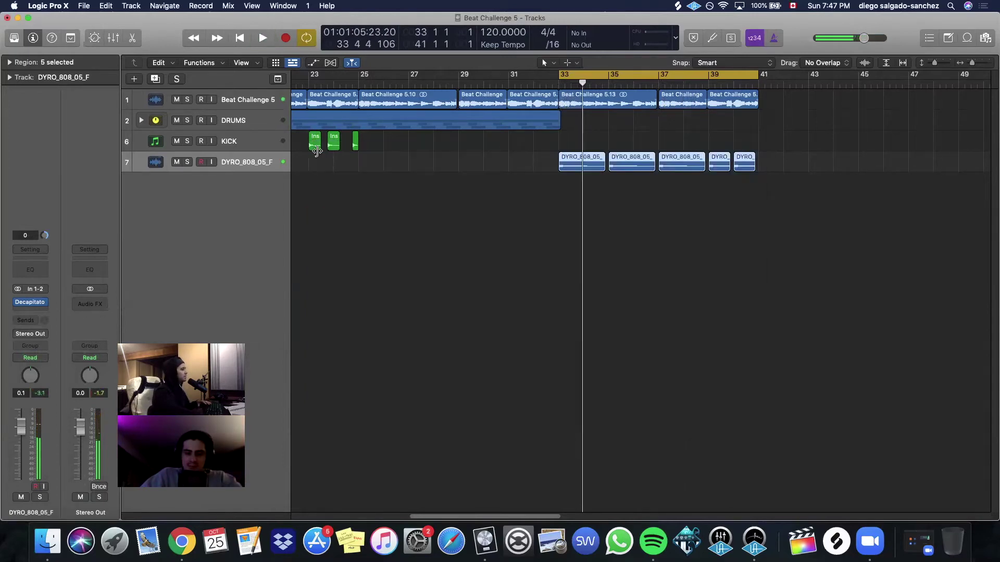
Reopen Decapitator on the 808 track and play the cycled section to check the distorted sound.
{"action": "left_click", "coordinate": [29, 298]}
{"action": "left_click", "coordinate": [498, 281]}
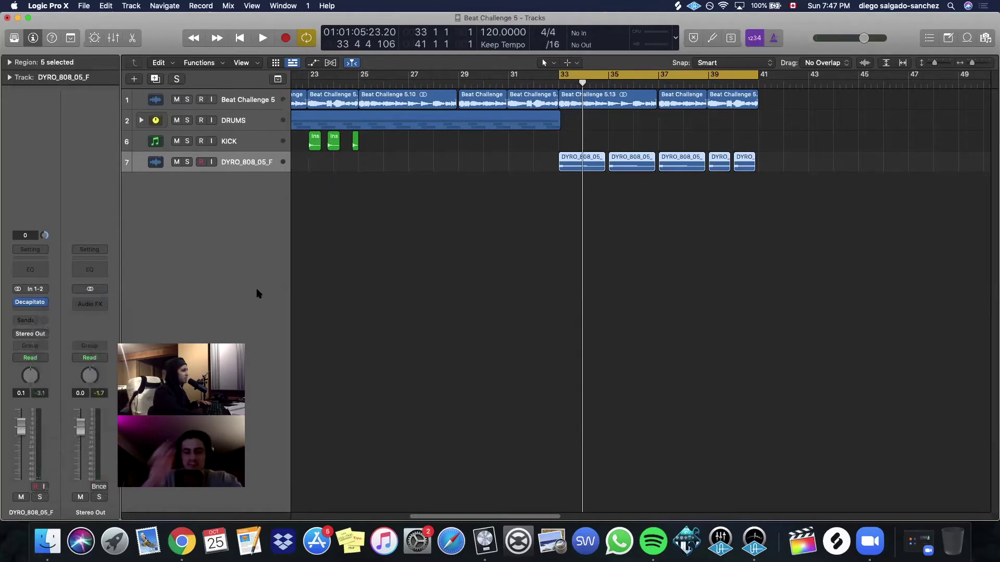
{"action": "left_click", "coordinate": [30, 304]}
{"action": "key", "text": "space"}
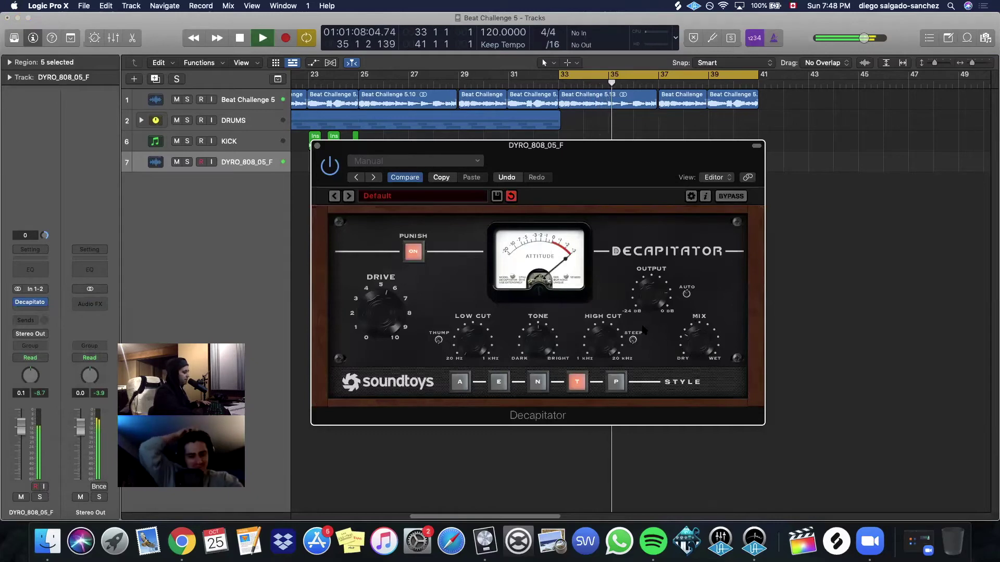
{"action": "key", "text": "space"}
{"action": "left_click", "coordinate": [316, 145]}
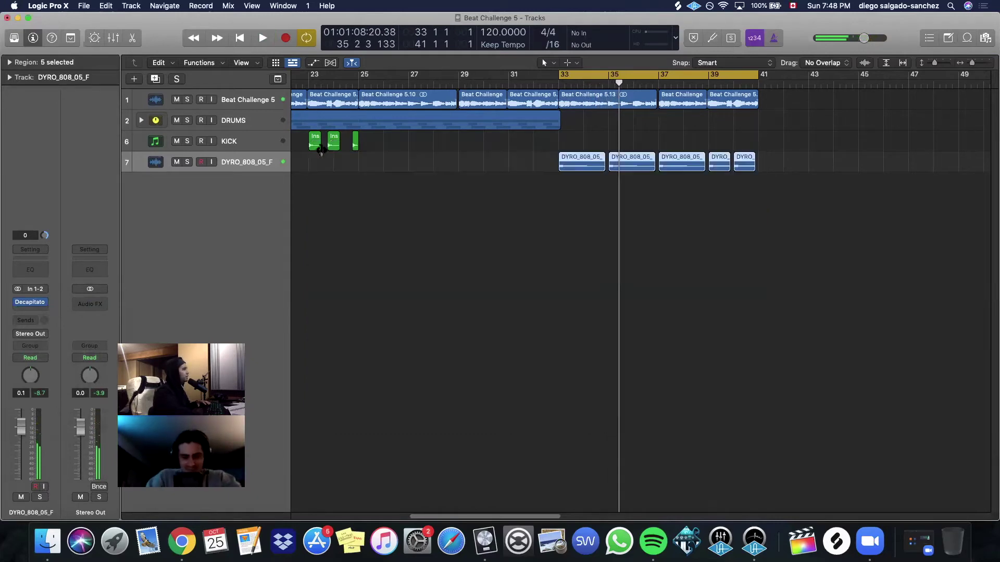
Insert Little AlterBoy as Dual Mono after Decapitator on the 808 track and link its pitch and formant controls.
{"action": "left_click", "coordinate": [27, 307]}
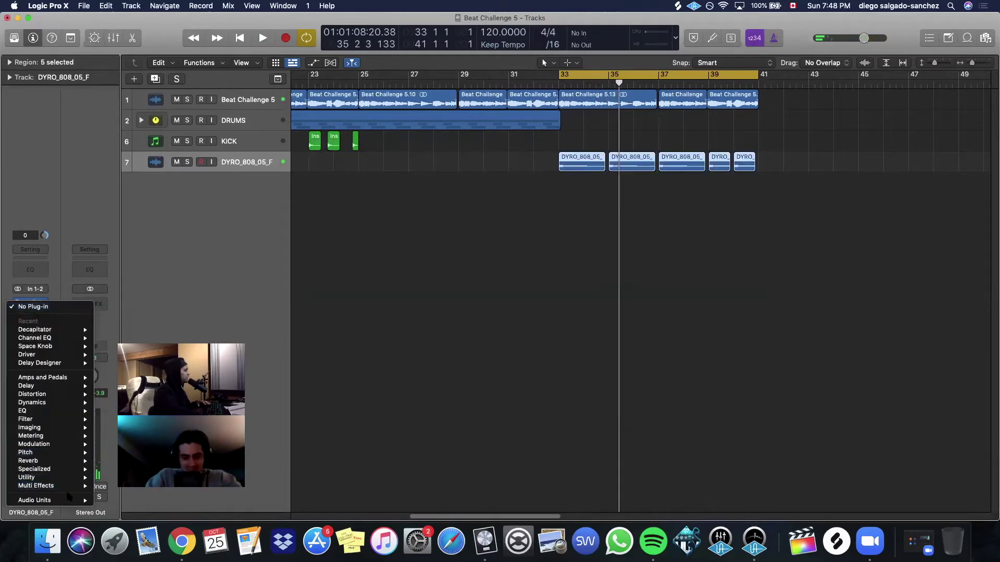
{"action": "mouse_move", "coordinate": [68, 502]}
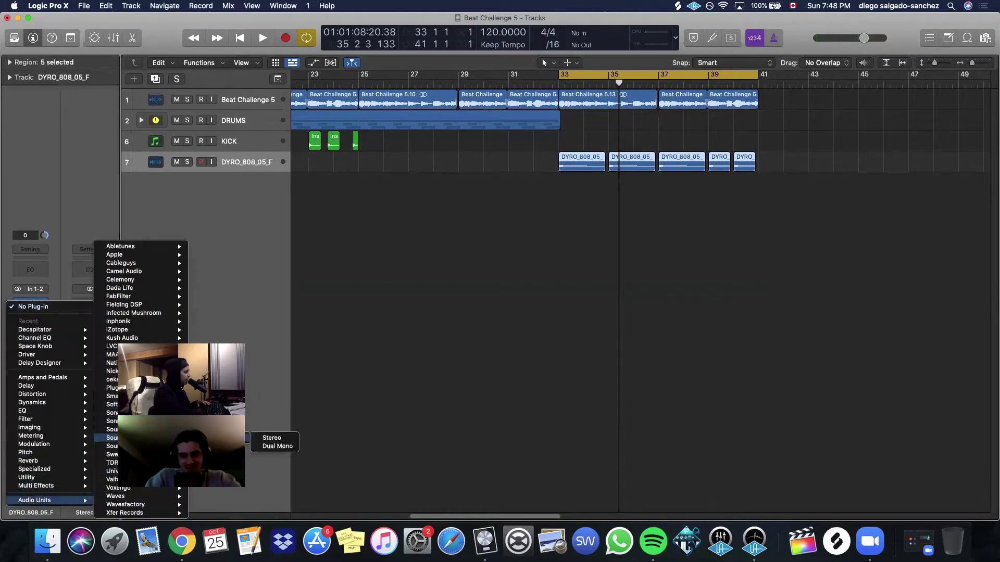
{"action": "mouse_move", "coordinate": [112, 447]}
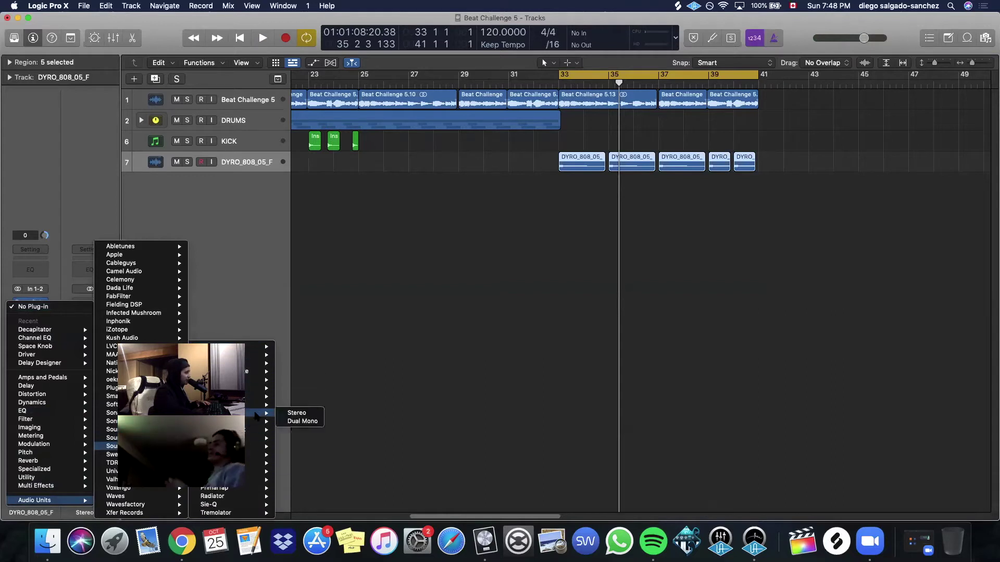
{"action": "left_click", "coordinate": [303, 421]}
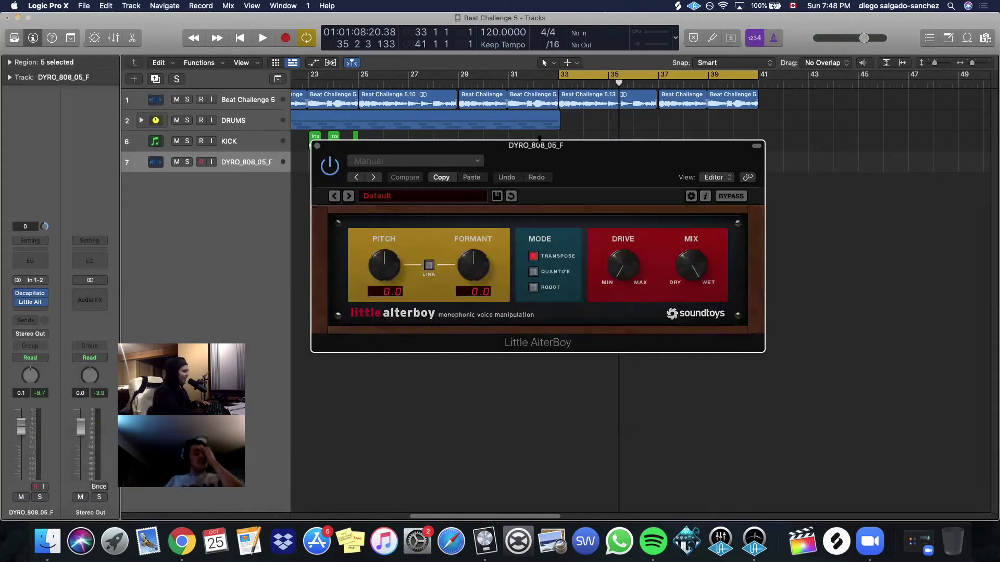
{"action": "left_click_drag", "start_coordinate": [551, 150], "coordinate": [523, 146]}
{"action": "key", "text": "space"}
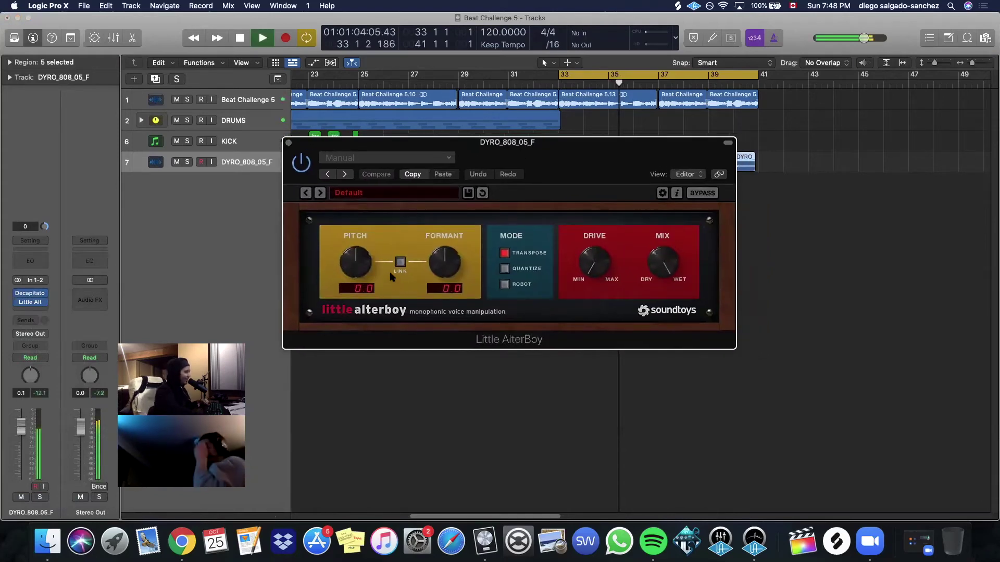
{"action": "left_click", "coordinate": [400, 262]}
Try linked pitch and formant values of 1.0, 3.0 and 2.0 against the loop, returning to 1.0.
{"action": "left_click_drag", "start_coordinate": [356, 263], "coordinate": [353, 277]}
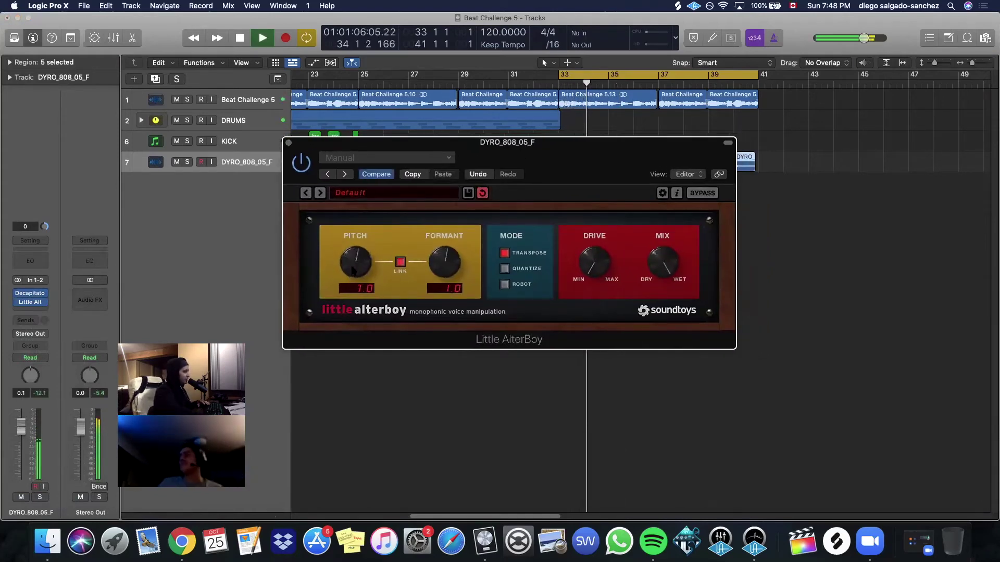
{"action": "key", "text": "space"}
{"action": "key", "text": "space"}
{"action": "left_click_drag", "start_coordinate": [353, 272], "coordinate": [358, 272]}
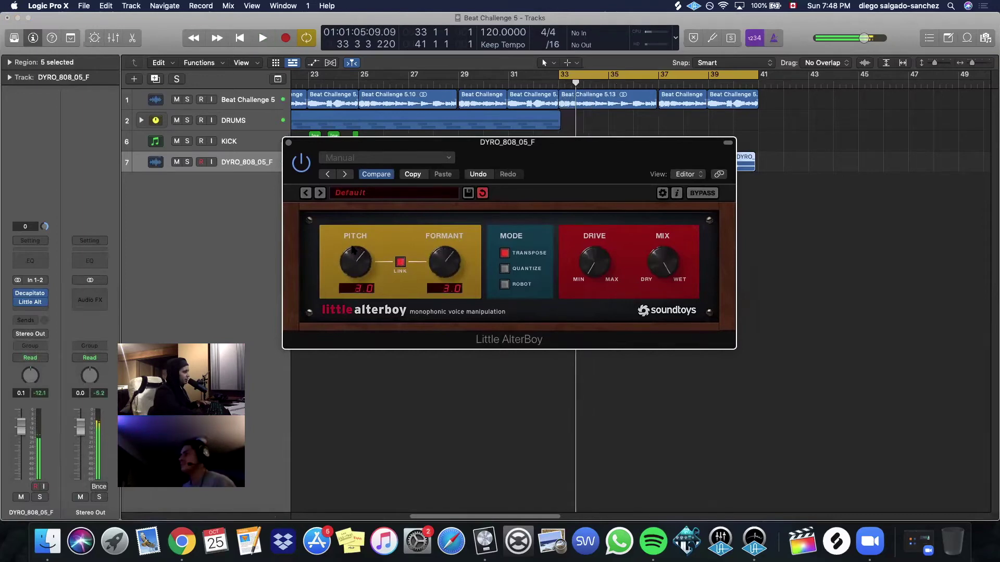
{"action": "key", "text": "space"}
{"action": "key", "text": "space"}
{"action": "key", "text": "space"}
{"action": "key", "text": "space"}
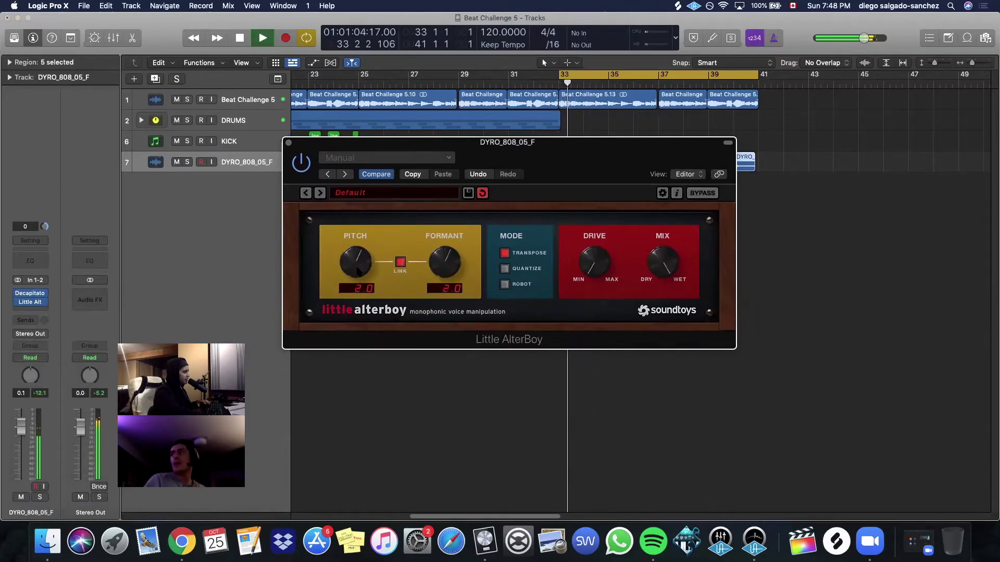
{"action": "left_click", "coordinate": [357, 271], "text": "alt"}
{"action": "key", "text": "space"}
{"action": "key", "text": "space"}
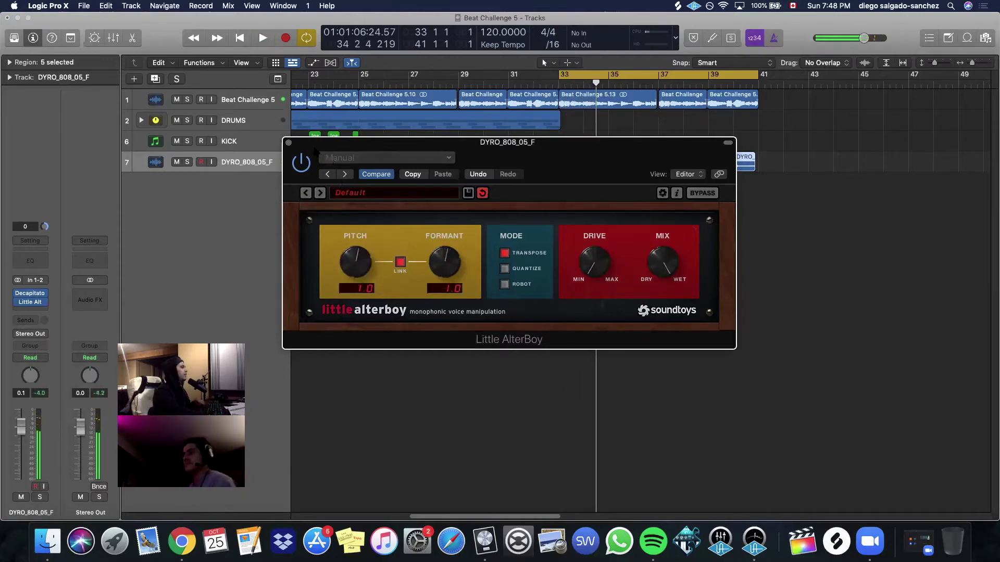
{"action": "left_click", "coordinate": [289, 143]}
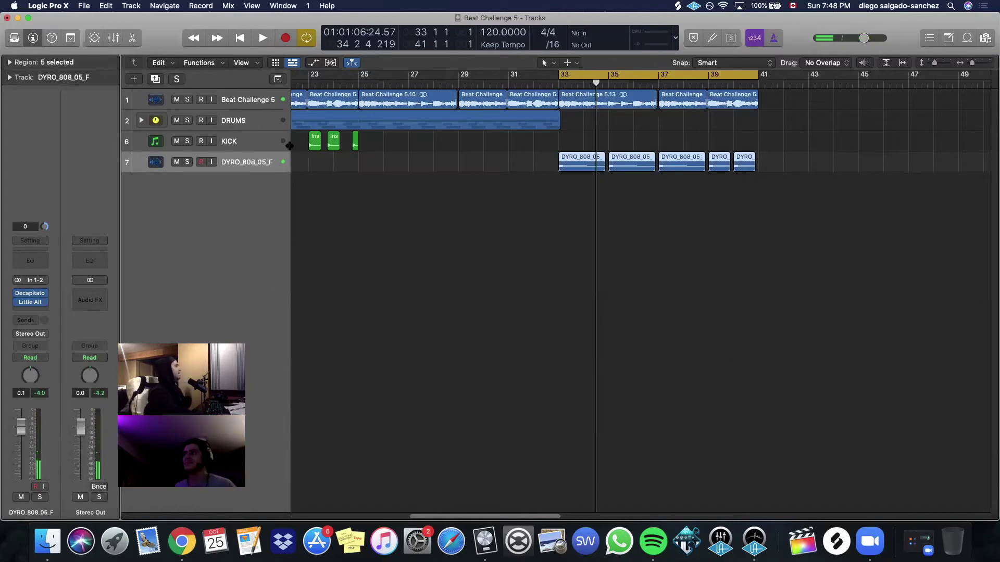
Play the start of the cycled section briefly and remove Little AlterBoy from the 808 track.
{"action": "left_click", "coordinate": [79, 6]}
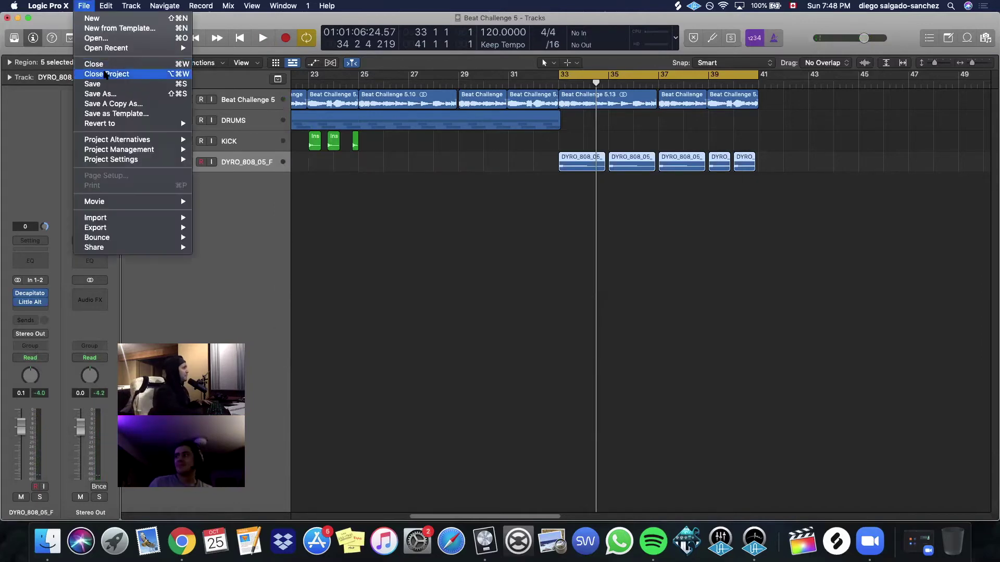
{"action": "key", "text": "Escape"}
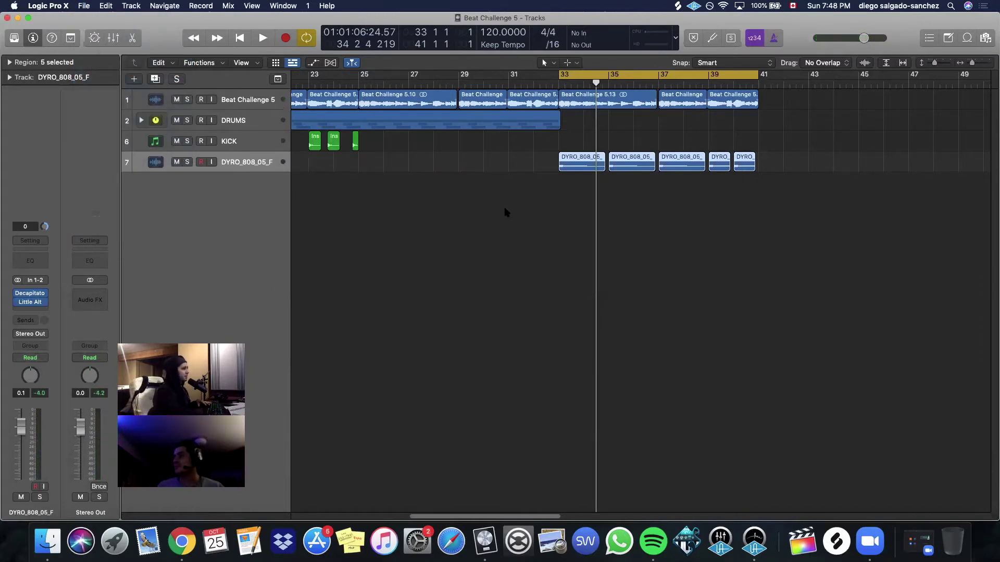
{"action": "key", "text": "space"}
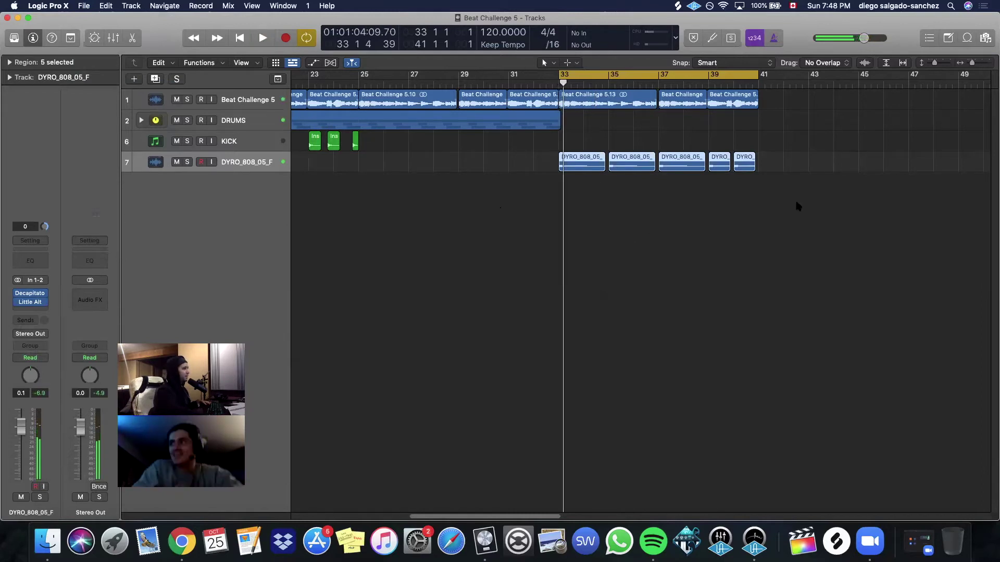
{"action": "left_click", "coordinate": [36, 303]}
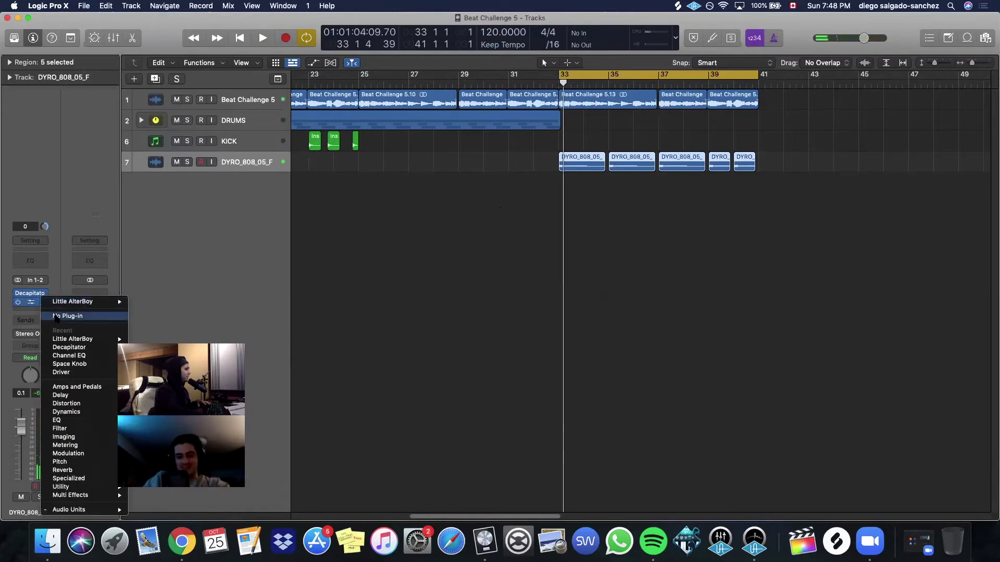
{"action": "key", "text": "Escape"}
Delete all the 808 regions, preview the G and F# samples, and place DYRO_808_05_F#.wav at bar 33 on the same track.
{"action": "left_click_drag", "start_coordinate": [826, 190], "coordinate": [500, 165]}
{"action": "key", "text": "Delete"}
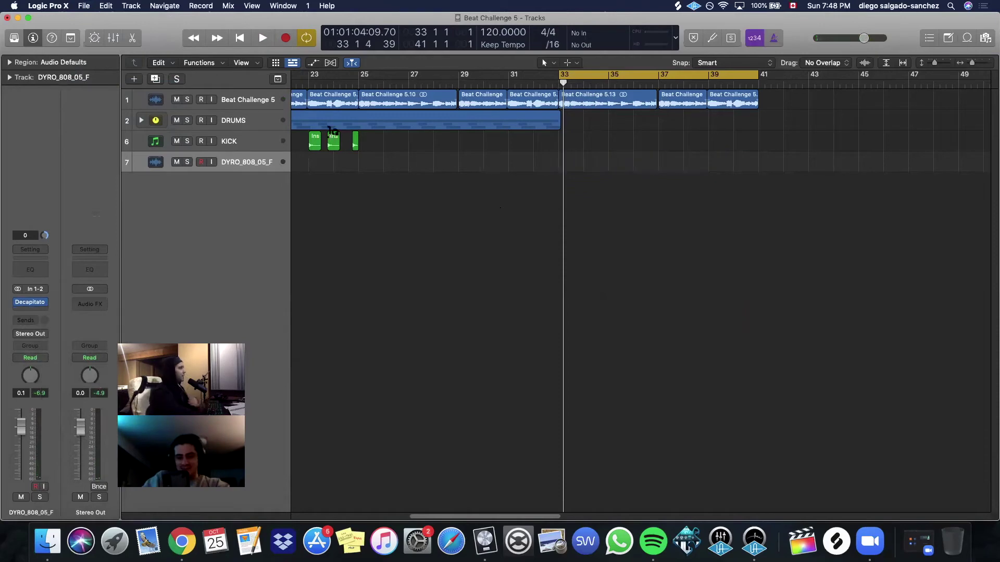
{"action": "left_click", "coordinate": [984, 37]}
{"action": "left_click", "coordinate": [840, 210]}
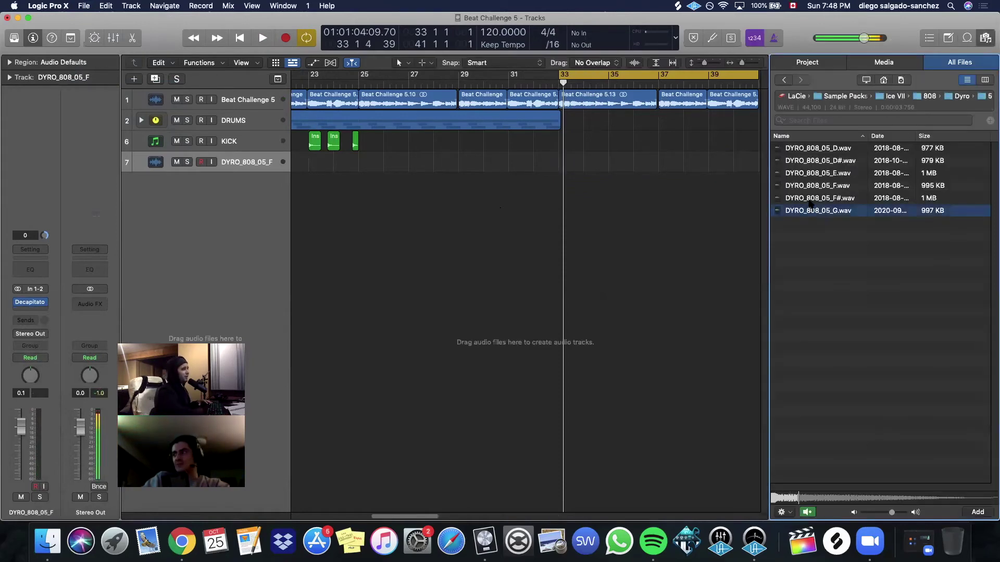
{"action": "left_click", "coordinate": [835, 198]}
{"action": "left_click_drag", "start_coordinate": [836, 199], "coordinate": [535, 165]}
{"action": "key", "text": "space"}
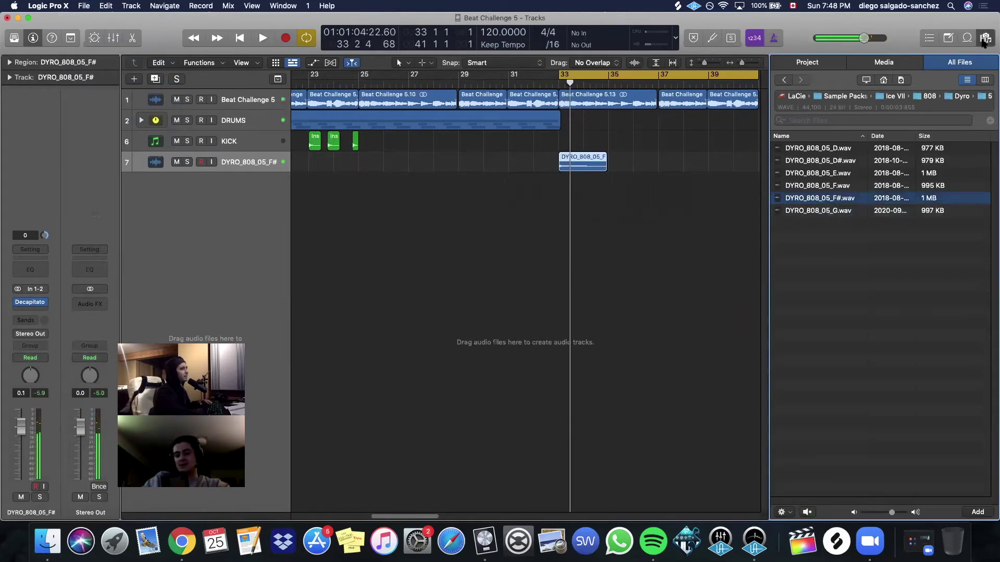
Copy the F# 808 region to bars 35, 37 and 39 during playback, removing the extra copies past bar 41.
{"action": "left_click", "coordinate": [984, 40]}
{"action": "left_click_drag", "start_coordinate": [583, 161], "coordinate": [592, 126]}
{"action": "key", "text": "space"}
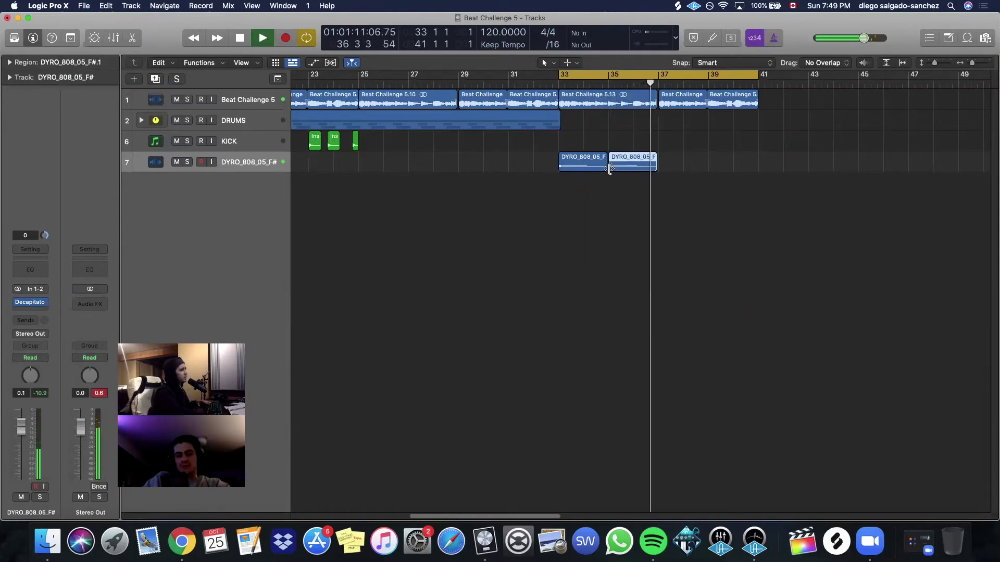
{"action": "left_click_drag", "start_coordinate": [586, 169], "coordinate": [682, 168], "text": "alt"}
{"action": "left_click_drag", "start_coordinate": [776, 154], "coordinate": [718, 165]}
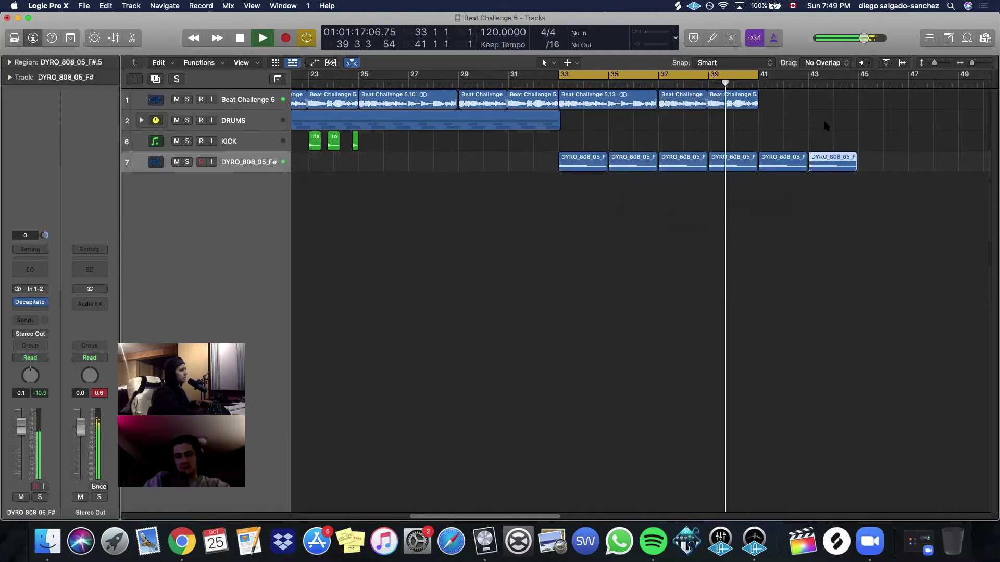
{"action": "key", "text": "Delete"}
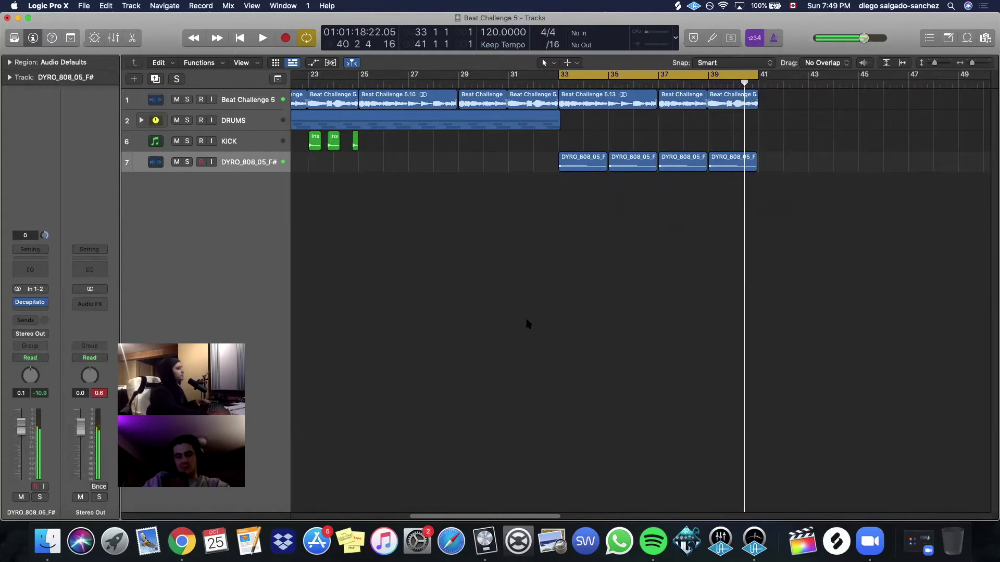
Copy the first eight bars of KICK regions and the second Frisky Hi Hats 04 region to bar 33.
{"action": "scroll", "coordinate": [527, 323], "scroll_direction": "down", "scroll_amount": 5}
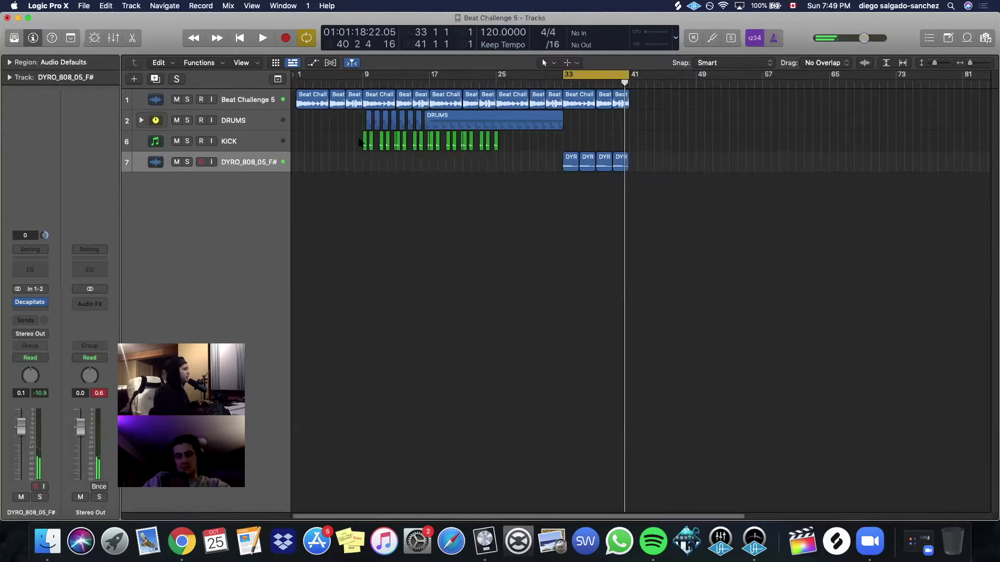
{"action": "left_click", "coordinate": [282, 144], "text": "shift"}
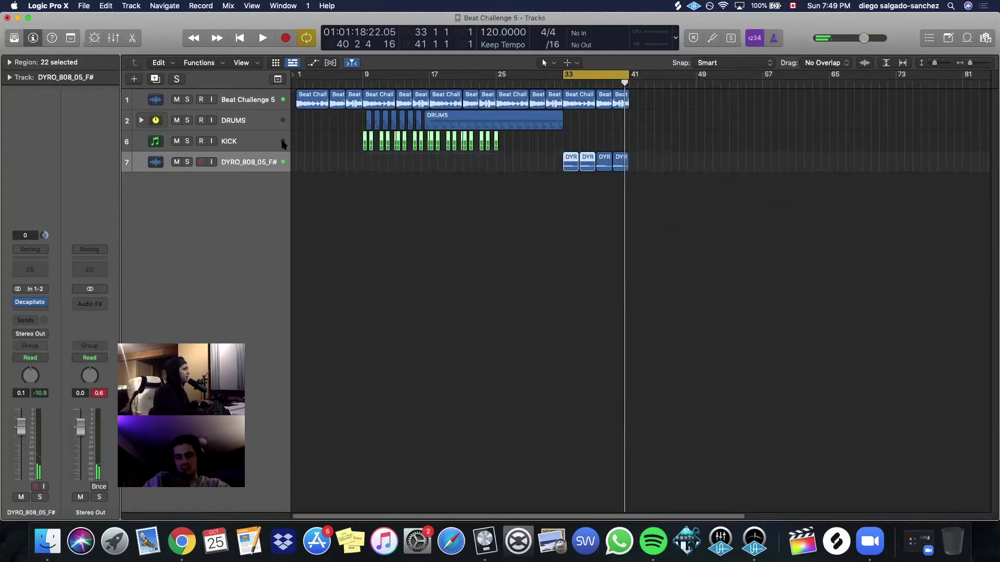
{"action": "left_click", "coordinate": [349, 145]}
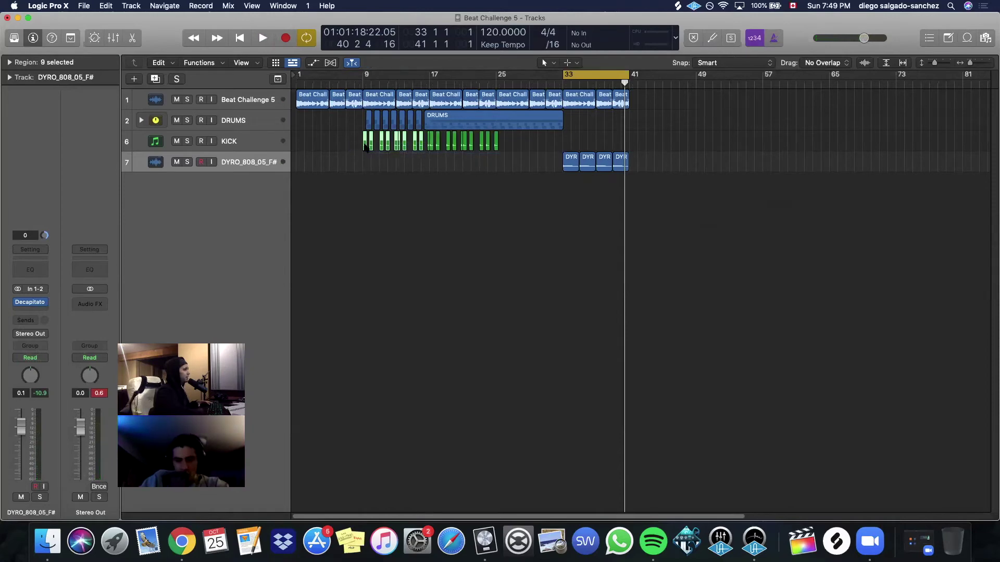
{"action": "left_click_drag", "start_coordinate": [366, 147], "coordinate": [565, 148]}
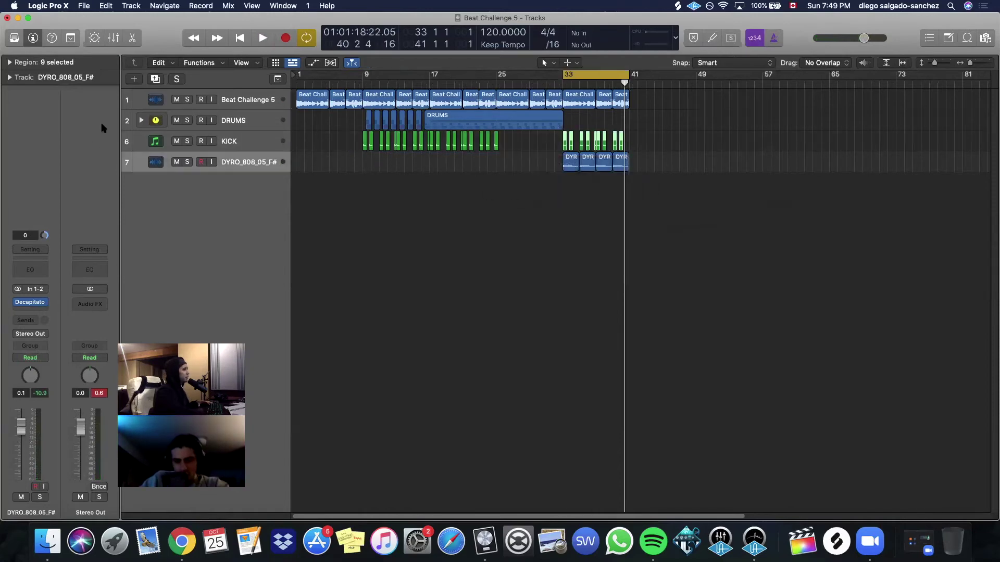
{"action": "left_click", "coordinate": [141, 120]}
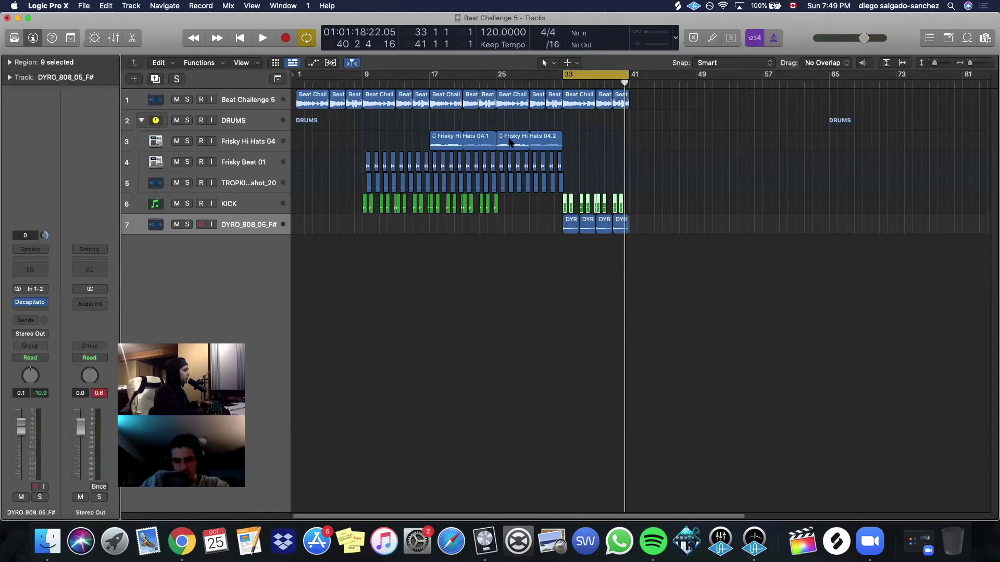
{"action": "left_click_drag", "start_coordinate": [510, 147], "coordinate": [576, 147]}
Play the song from the beginning with cycle mode turned off and save the project.
{"action": "left_click", "coordinate": [503, 76]}
{"action": "key", "text": "space"}
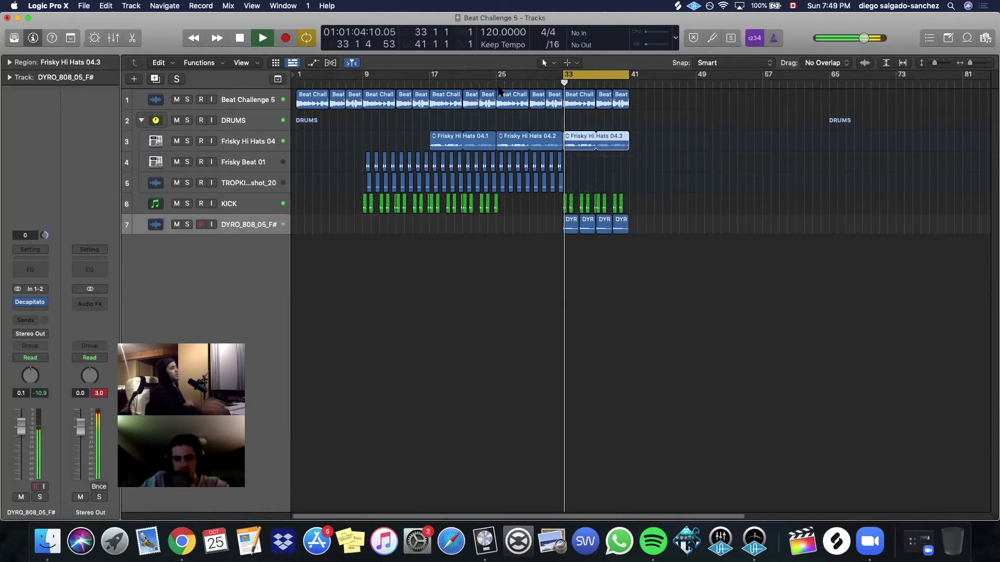
{"action": "key", "text": "Return"}
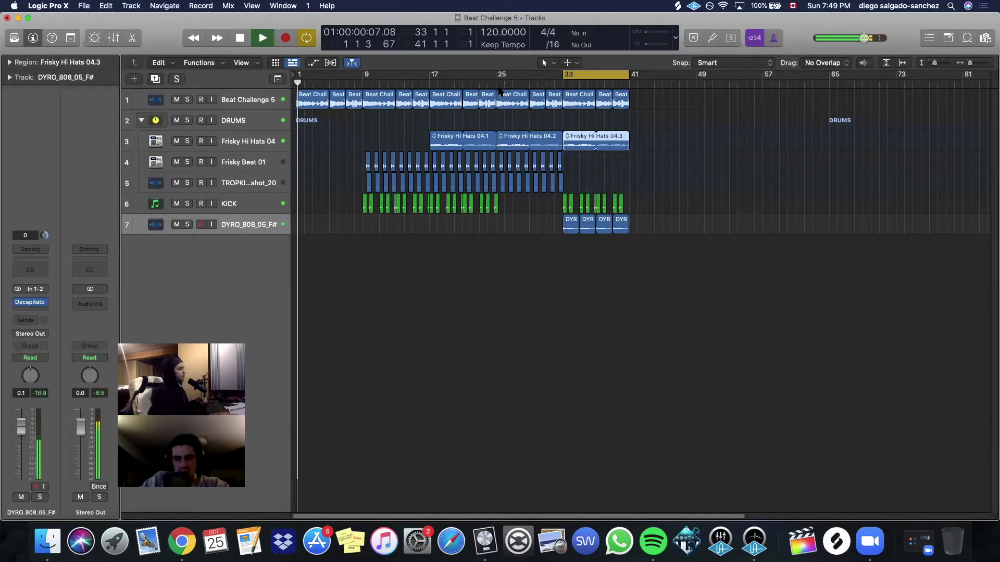
{"action": "key", "text": "c"}
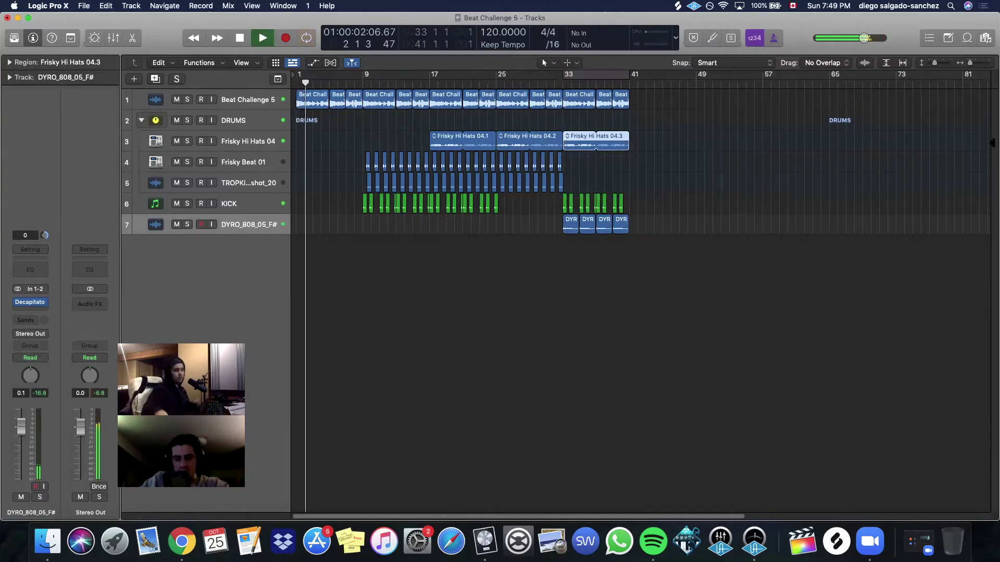
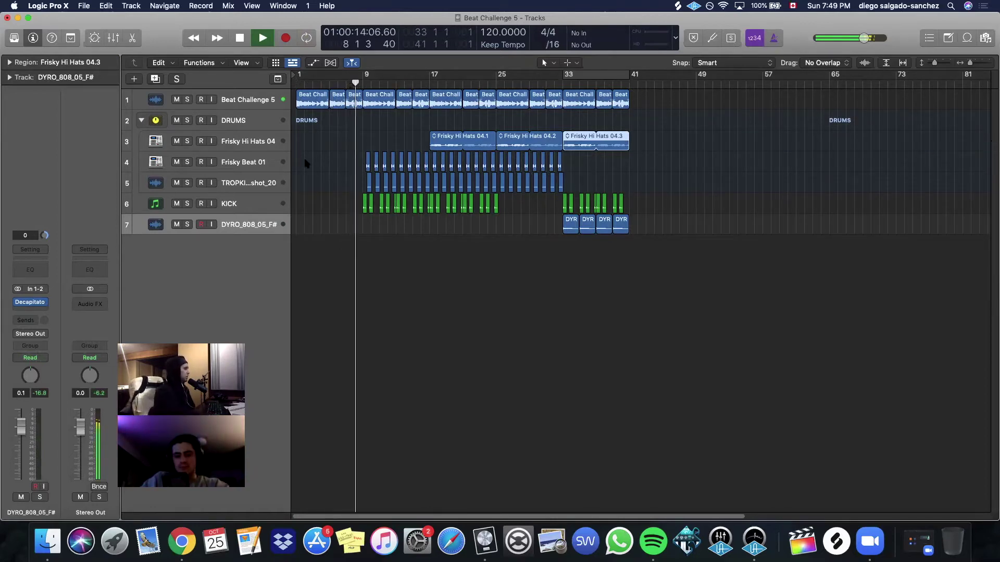
{"action": "left_click", "coordinate": [89, 7]}
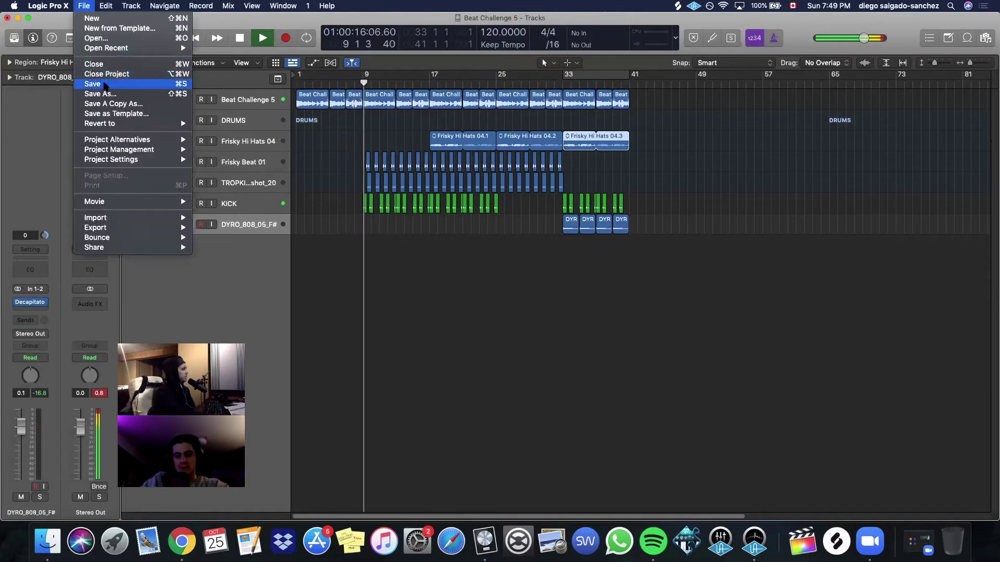
{"action": "left_click", "coordinate": [340, 234]}
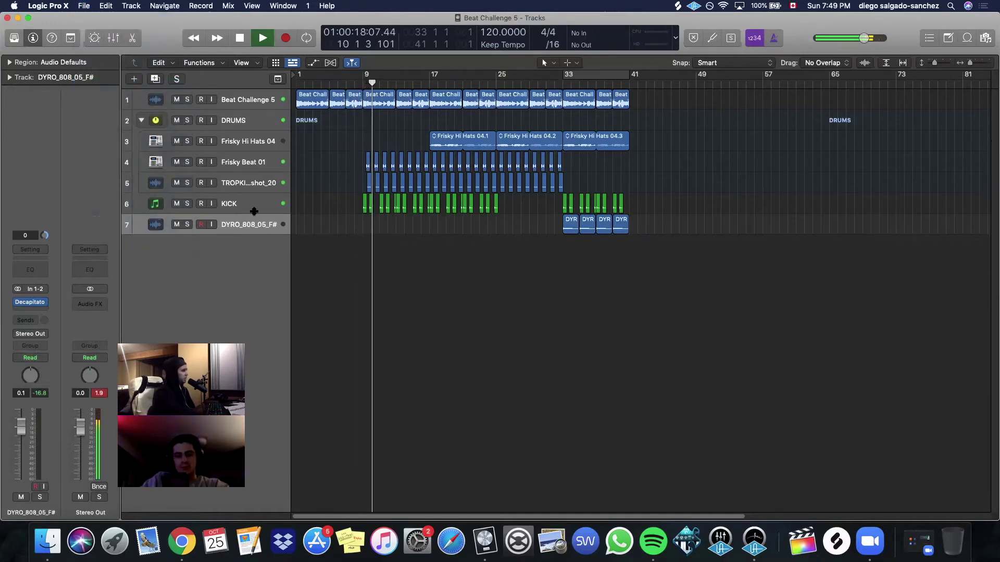
Try the stereo UAD API 2500 compressor on the DRUMS stack during playback.
{"action": "left_click", "coordinate": [257, 186]}
{"action": "key", "text": "Up"}
{"action": "key", "text": "Up"}
{"action": "key", "text": "Up"}
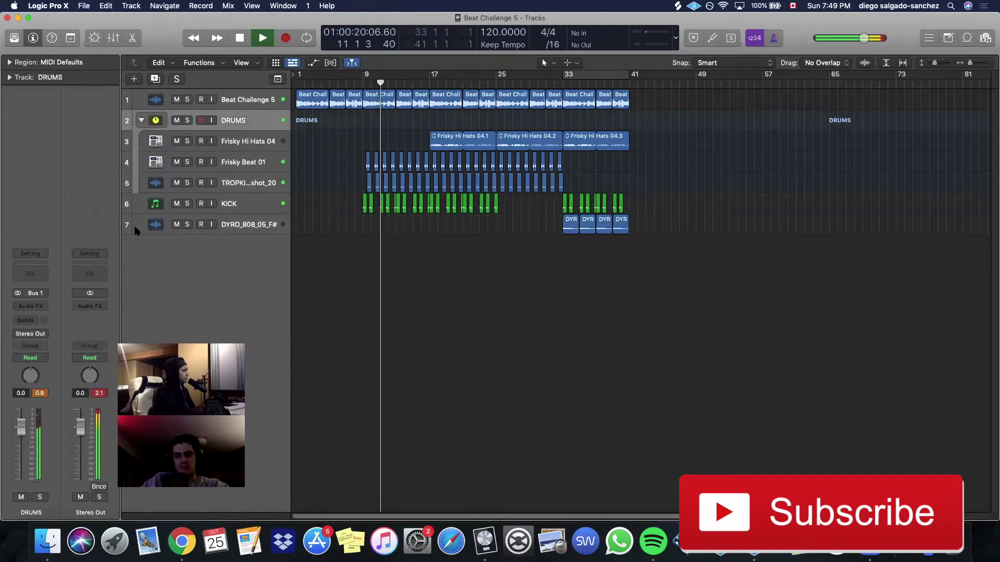
{"action": "left_click", "coordinate": [30, 306]}
{"action": "mouse_move", "coordinate": [52, 498]}
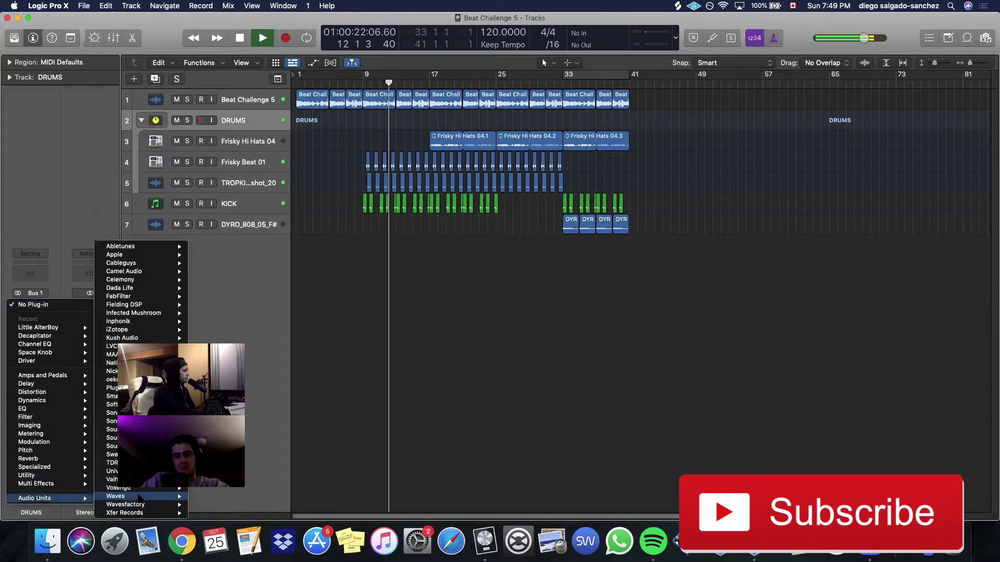
{"action": "mouse_move", "coordinate": [120, 471]}
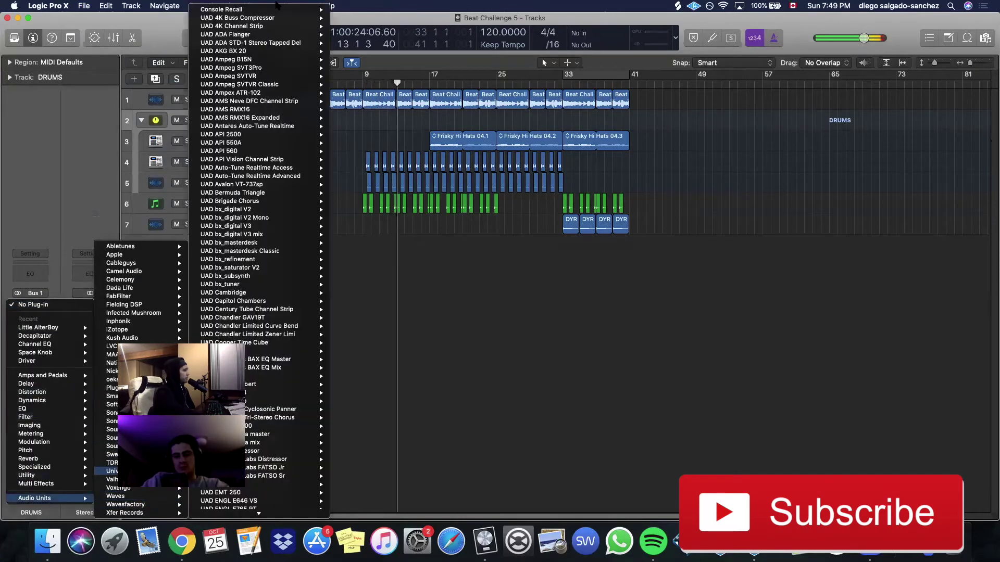
{"action": "mouse_move", "coordinate": [273, 11]}
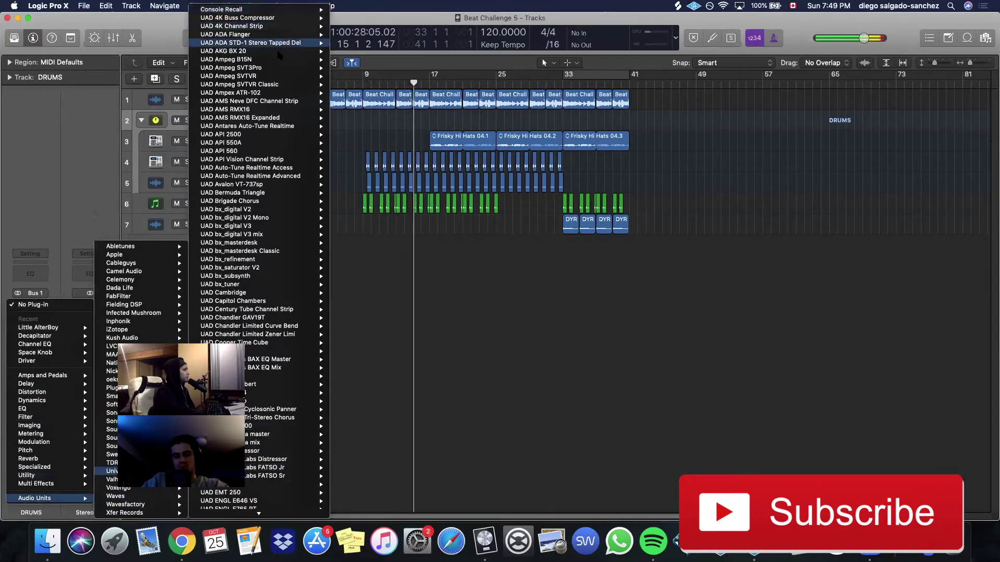
{"action": "mouse_move", "coordinate": [235, 134]}
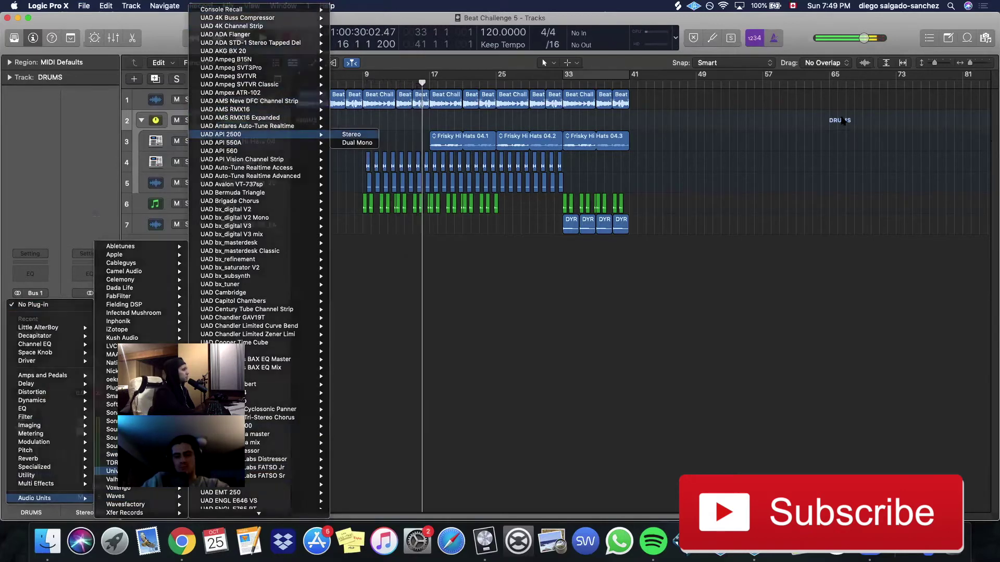
{"action": "left_click", "coordinate": [351, 136]}
Reposition the compressor window for a look at its settings and remove UAD API 2500 from the DRUMS stack.
{"action": "left_click_drag", "start_coordinate": [625, 179], "coordinate": [795, 269]}
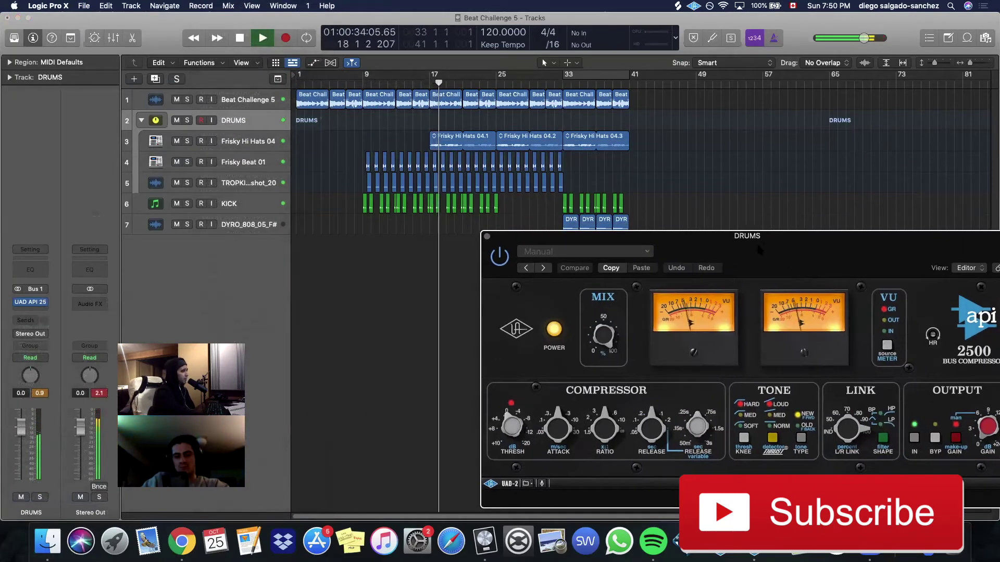
{"action": "left_click_drag", "start_coordinate": [756, 241], "coordinate": [697, 186]}
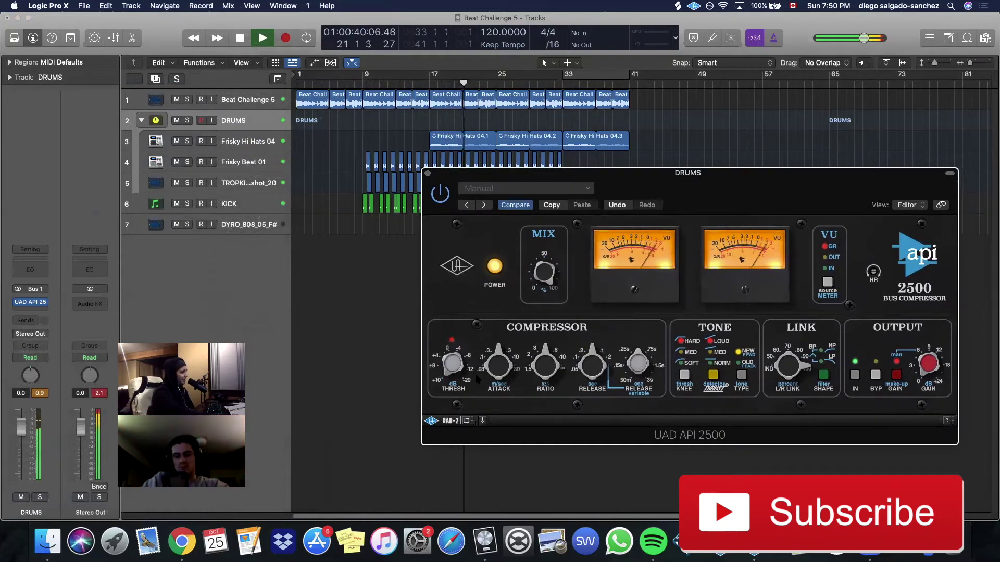
{"action": "left_click", "coordinate": [45, 306]}
{"action": "left_click", "coordinate": [52, 298]}
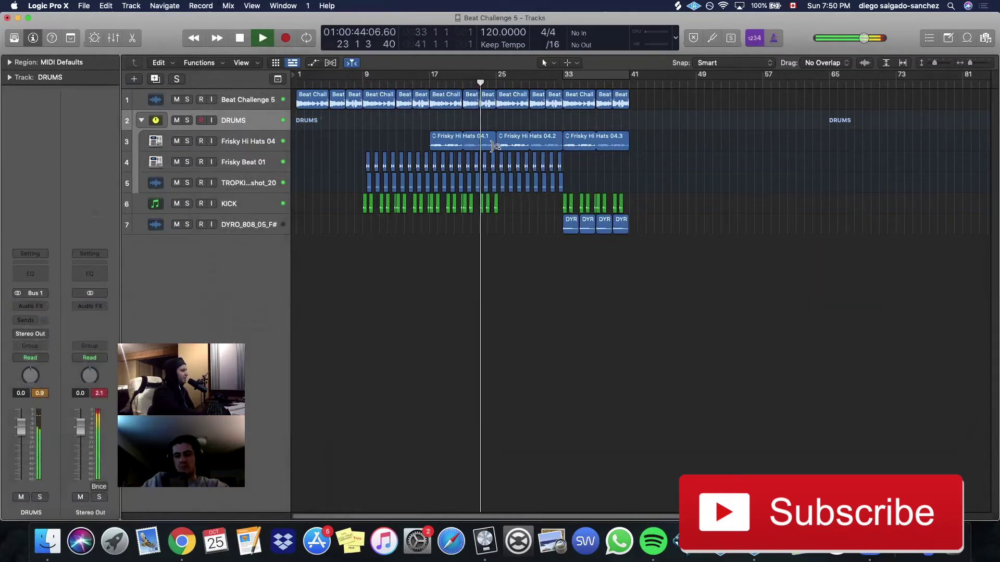
Save the project and collapse the DRUMS stack.
{"action": "left_click", "coordinate": [84, 5]}
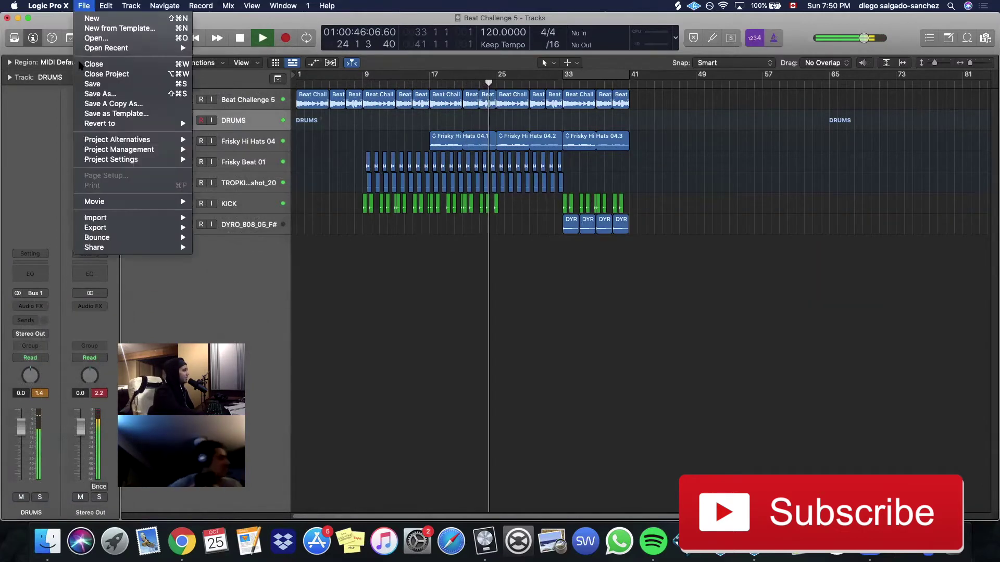
{"action": "left_click", "coordinate": [93, 84]}
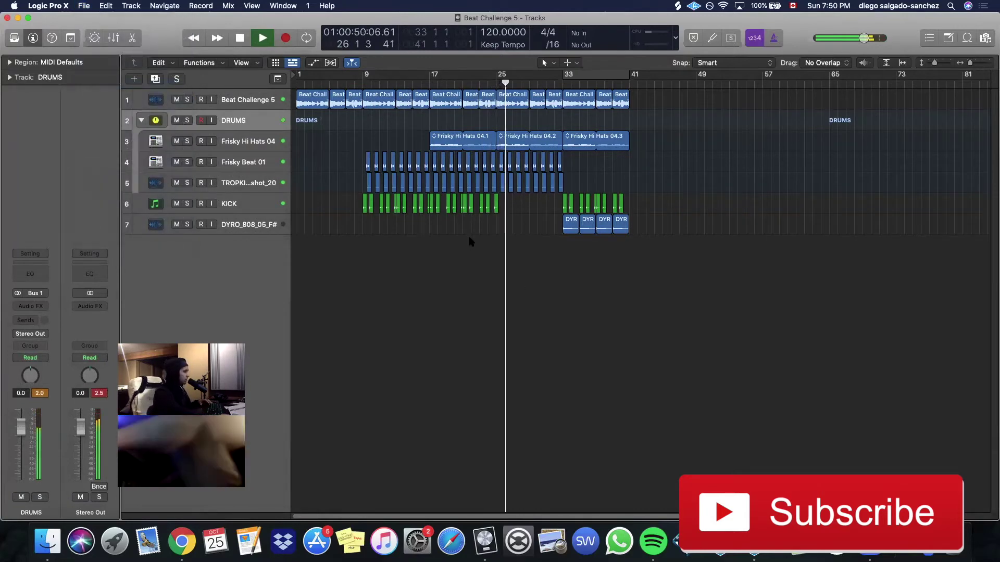
{"action": "left_click", "coordinate": [142, 121]}
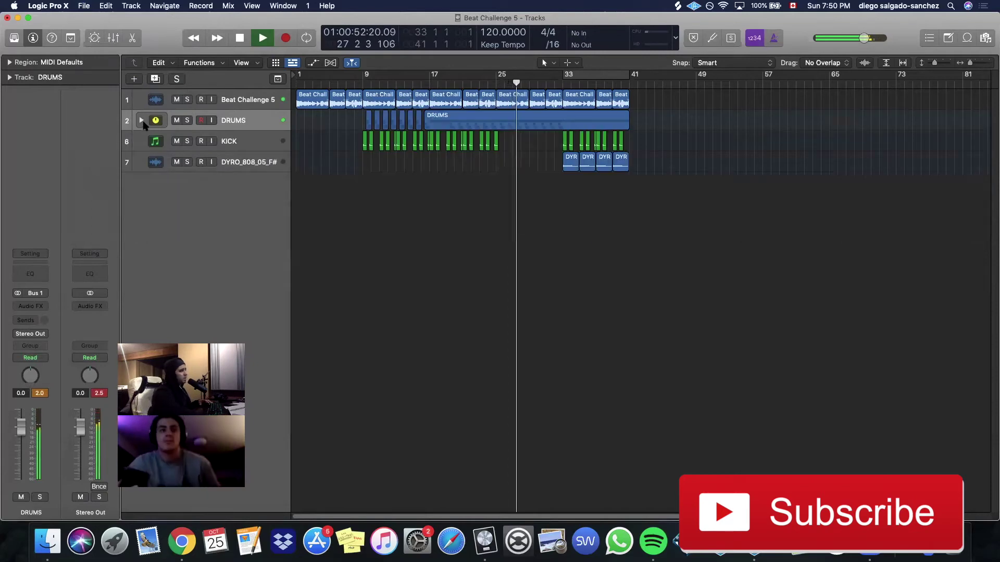
Insert CamelCrusher after Decapitator on the DYRO_808_05_F# track and load its British Clean factory preset.
{"action": "left_click", "coordinate": [239, 163]}
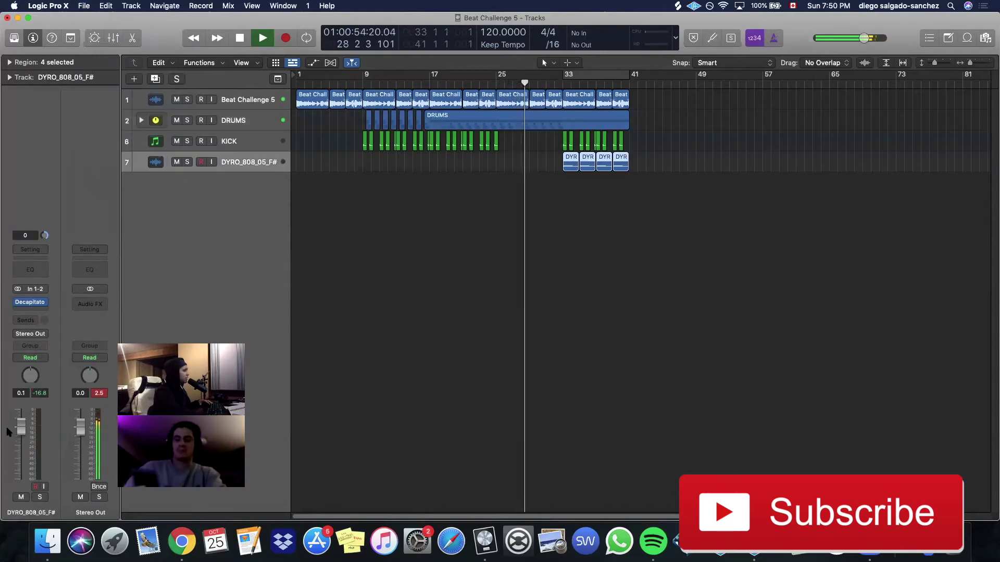
{"action": "left_click", "coordinate": [37, 304]}
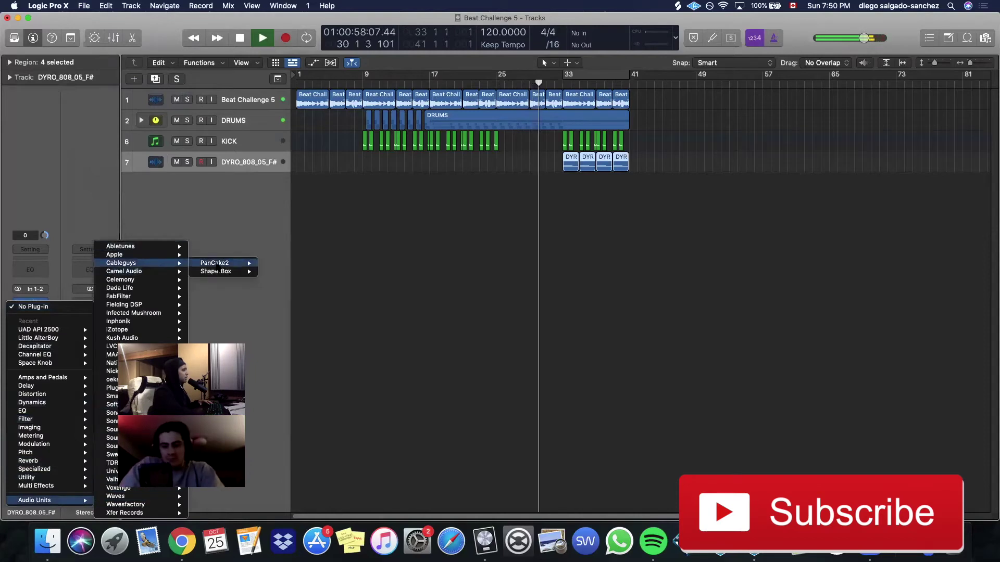
{"action": "mouse_move", "coordinate": [177, 271]}
{"action": "left_click", "coordinate": [224, 271]}
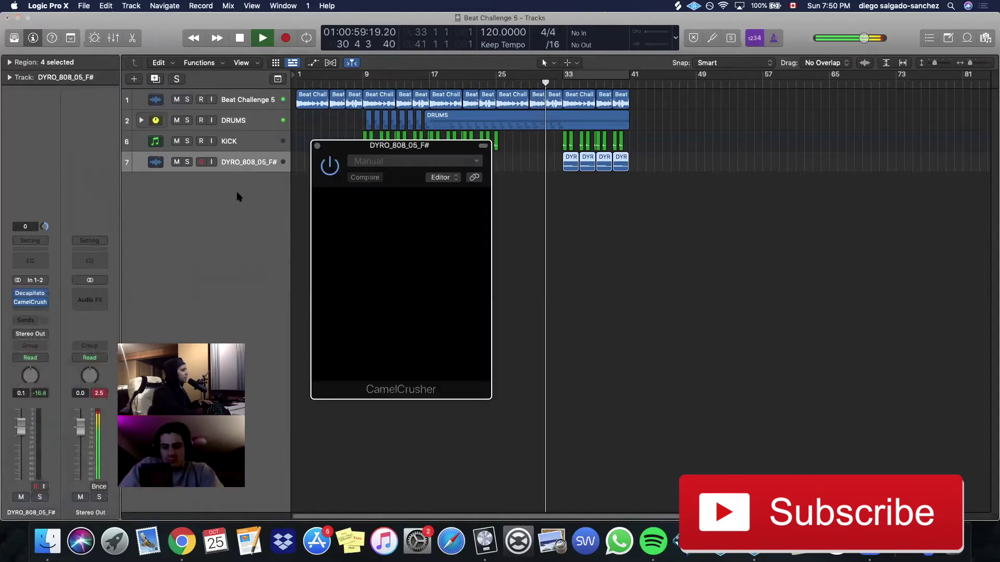
{"action": "left_click", "coordinate": [414, 161]}
{"action": "mouse_move", "coordinate": [507, 369]}
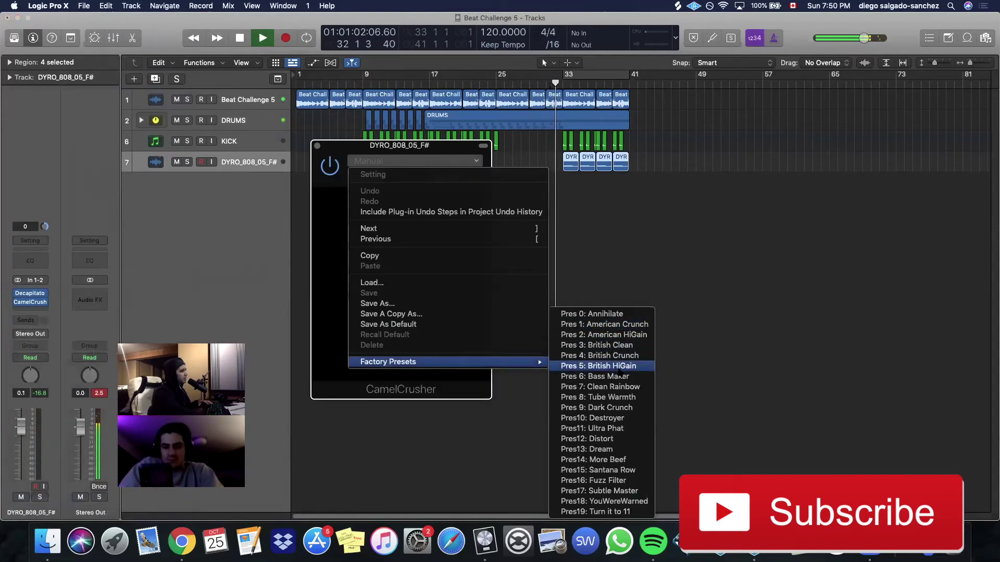
{"action": "left_click", "coordinate": [625, 346]}
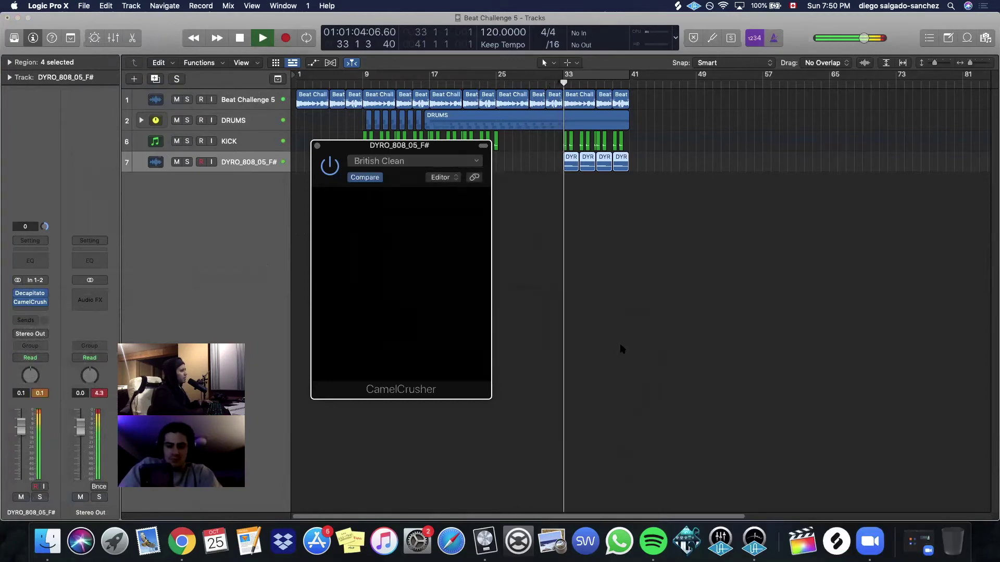
{"action": "left_click", "coordinate": [317, 146]}
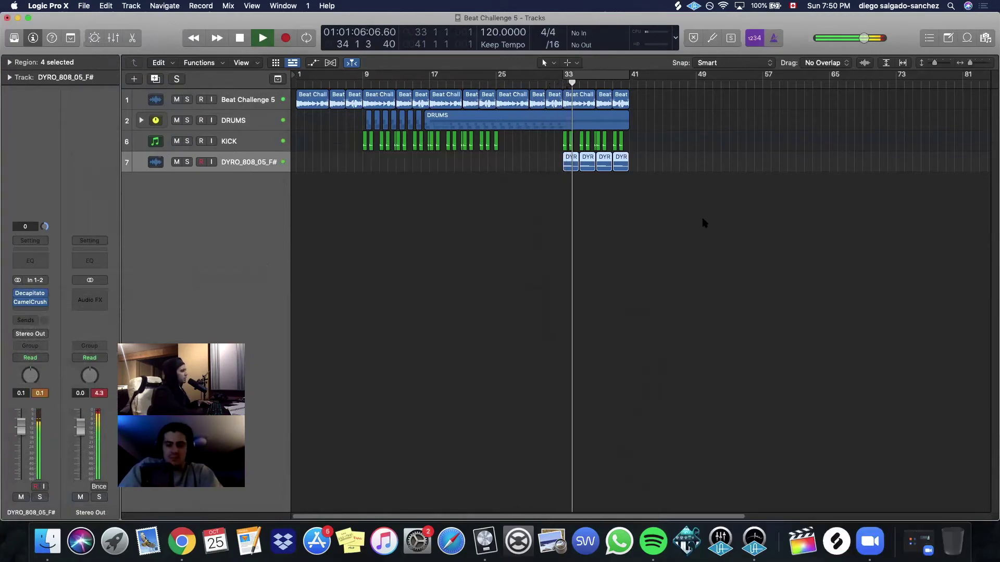
{"action": "left_click", "coordinate": [705, 222]}
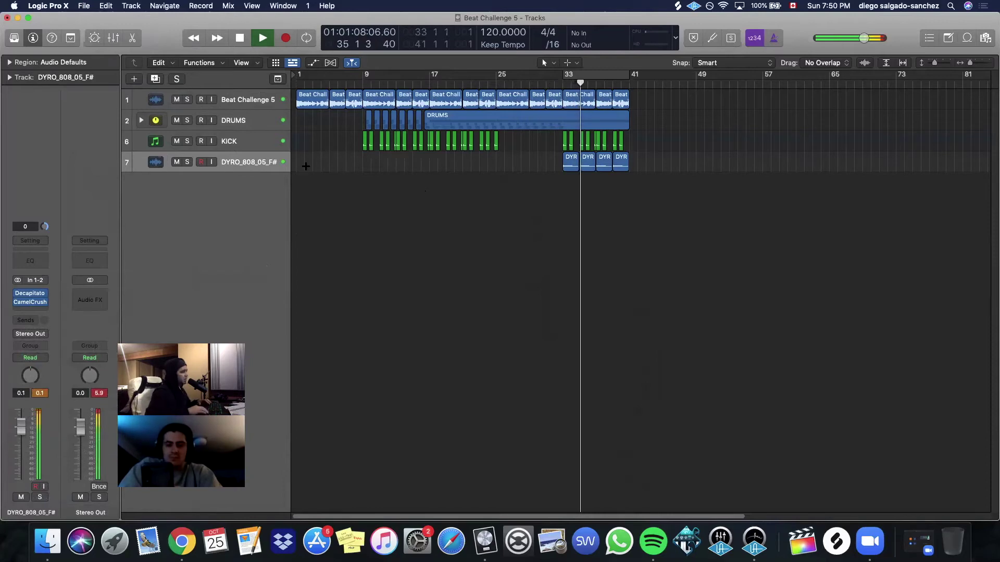
Rewind playback a few bars to hear the lead-in to the 808 section at bar 33 again.
{"action": "scroll", "coordinate": [647, 91], "scroll_direction": "up", "scroll_amount": 3}
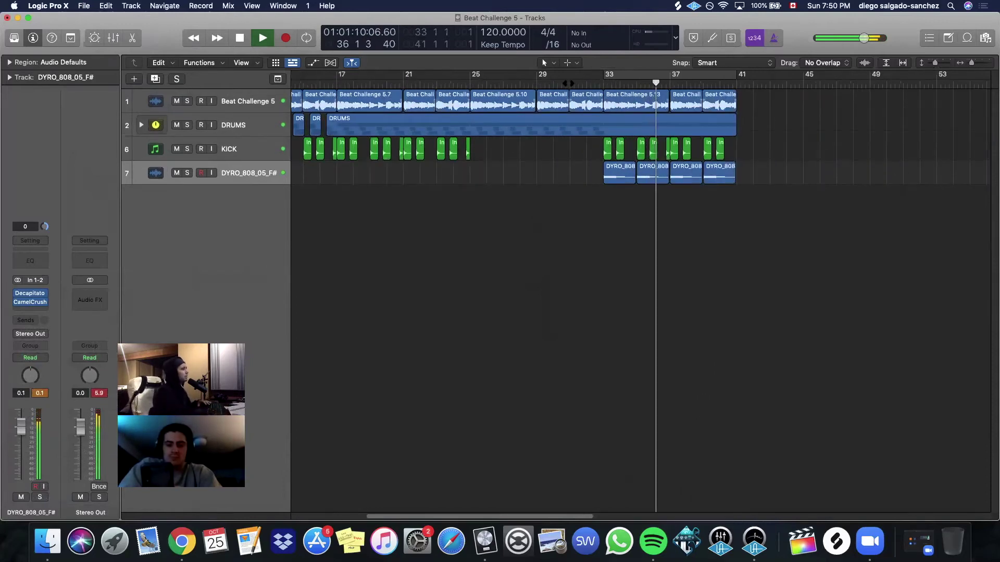
{"action": "key", "text": "comma"}
{"action": "key", "text": "comma"}
{"action": "key", "text": "comma"}
{"action": "key", "text": "comma"}
Expand the DRUMS stack and try copying the Frisky Beat 01 and TROPKI one-shot regions from bars 21–24 to bar 33 without automation data.
{"action": "left_click", "coordinate": [141, 125]}
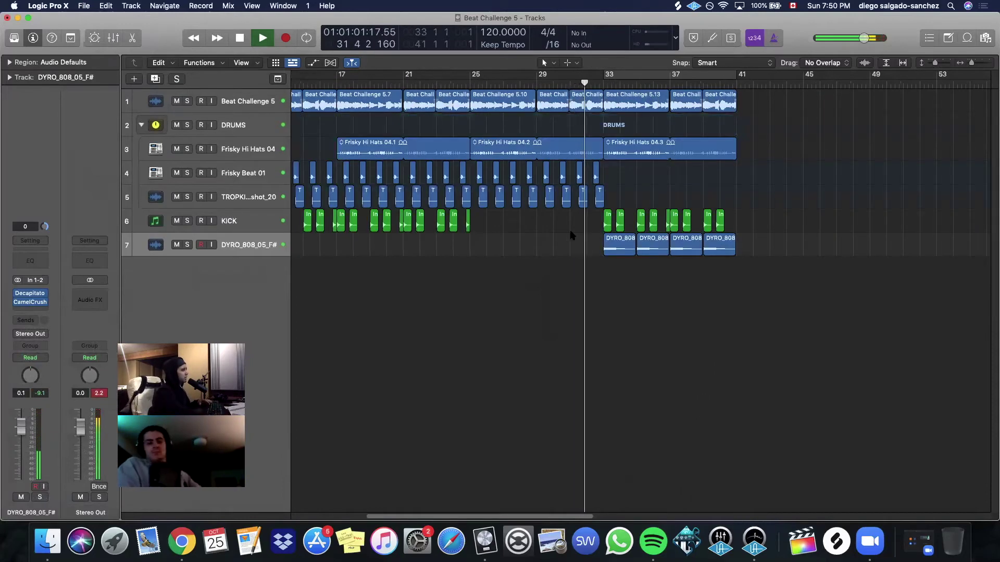
{"action": "left_click_drag", "start_coordinate": [639, 161], "coordinate": [542, 207]}
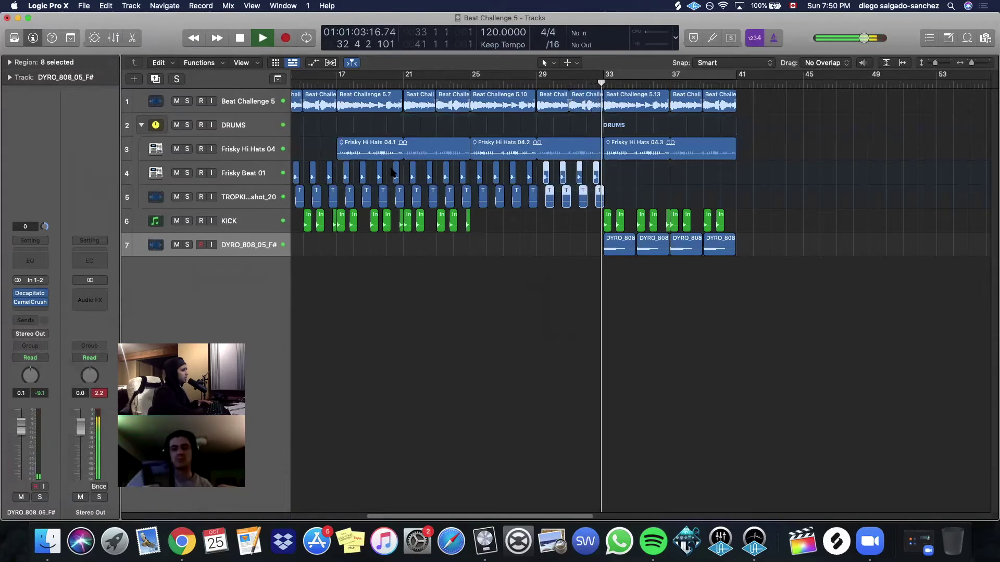
{"action": "left_click_drag", "start_coordinate": [407, 163], "coordinate": [467, 202]}
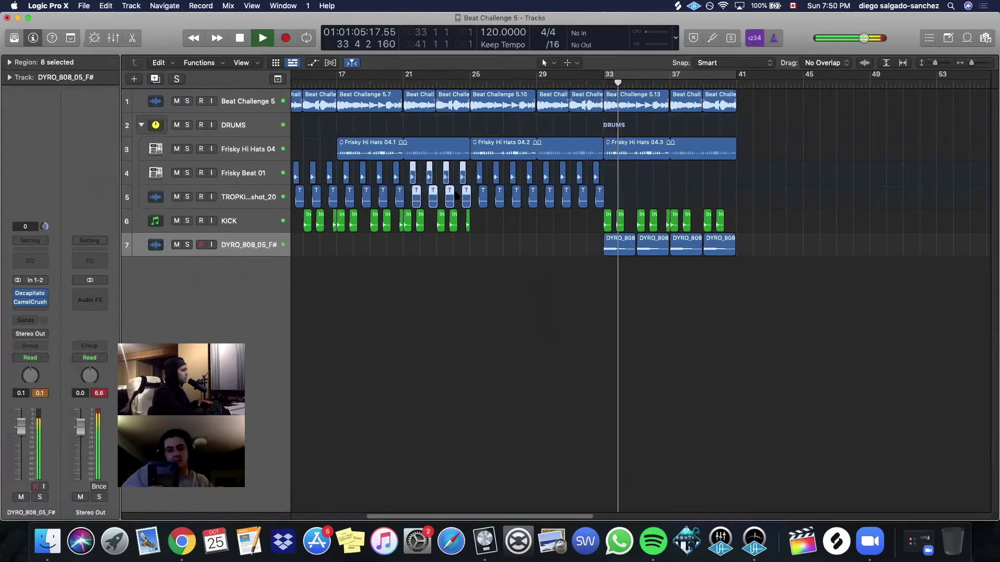
{"action": "left_click_drag", "start_coordinate": [418, 180], "coordinate": [612, 168]}
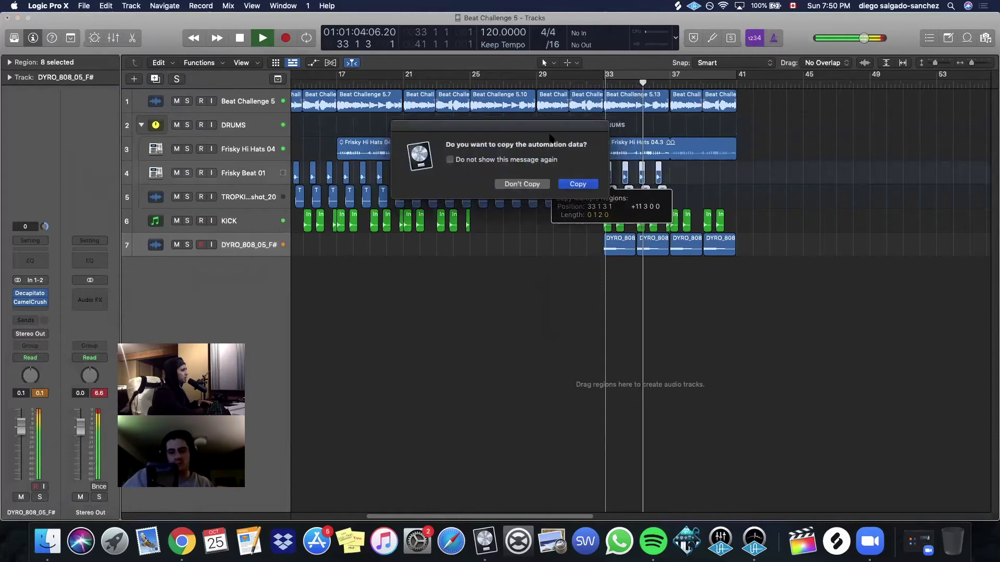
{"action": "left_click", "coordinate": [546, 187]}
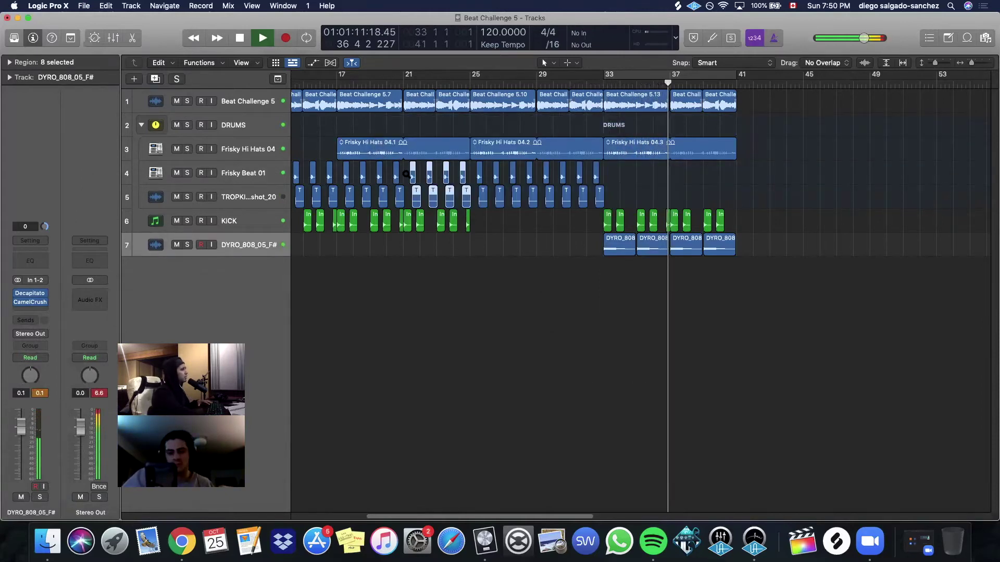
Copy the Frisky Beat 01 and TROPKI one-shot regions from bars 21–24 to bar 33 with automation data and listen from bar 31.
{"action": "left_click_drag", "start_coordinate": [407, 174], "coordinate": [613, 177]}
{"action": "left_click", "coordinate": [580, 181]}
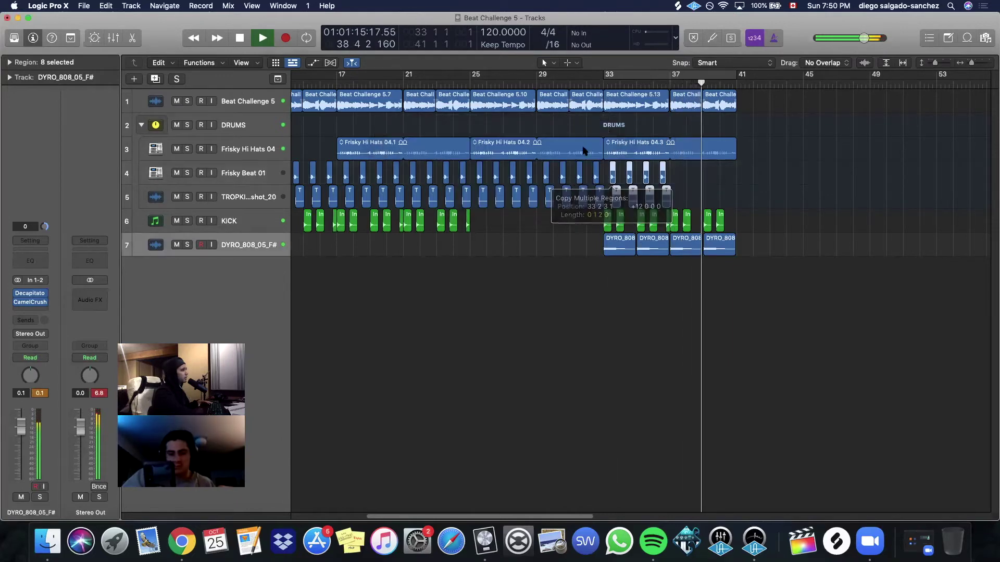
{"action": "left_click", "coordinate": [578, 83]}
{"action": "key", "text": "super+Right"}
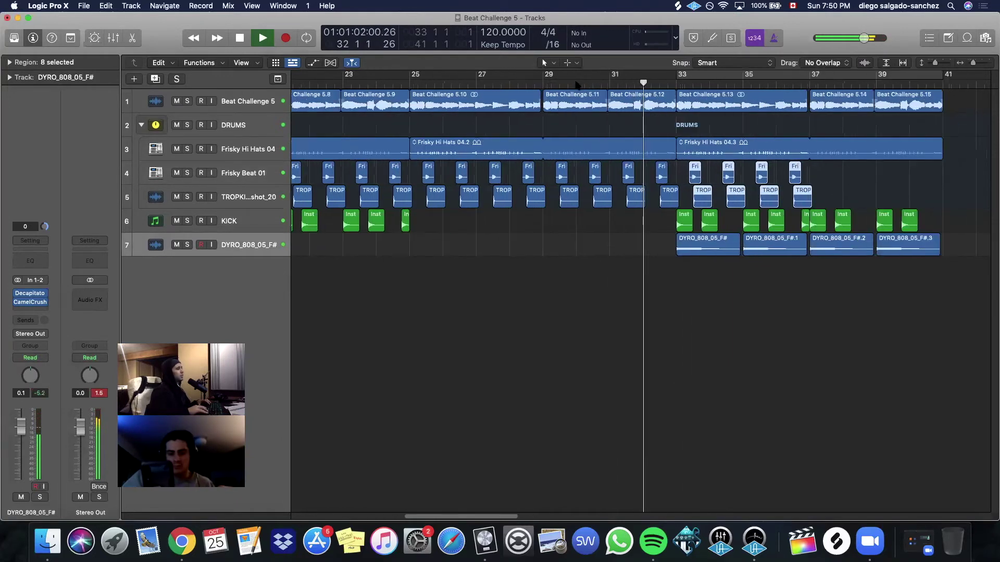
{"action": "key", "text": "super+Down"}
{"action": "key", "text": "super+Right"}
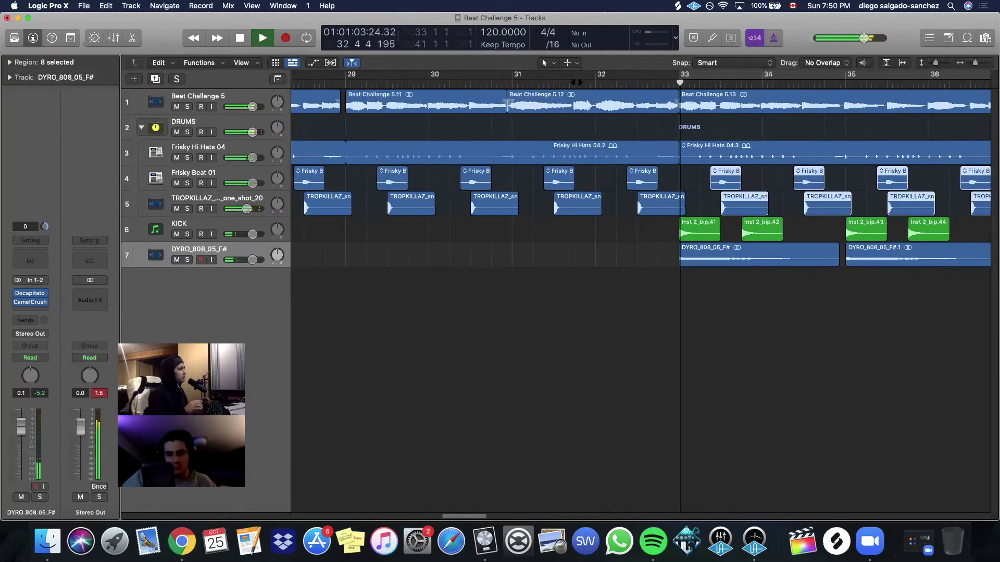
{"action": "key", "text": "super+Left"}
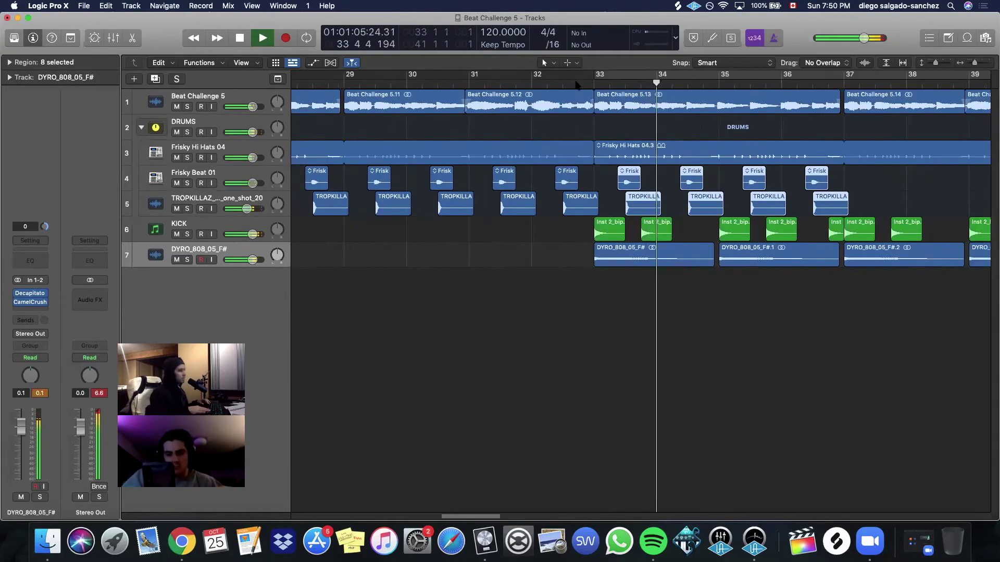
{"action": "key", "text": "super+Up"}
{"action": "key", "text": "super+Left"}
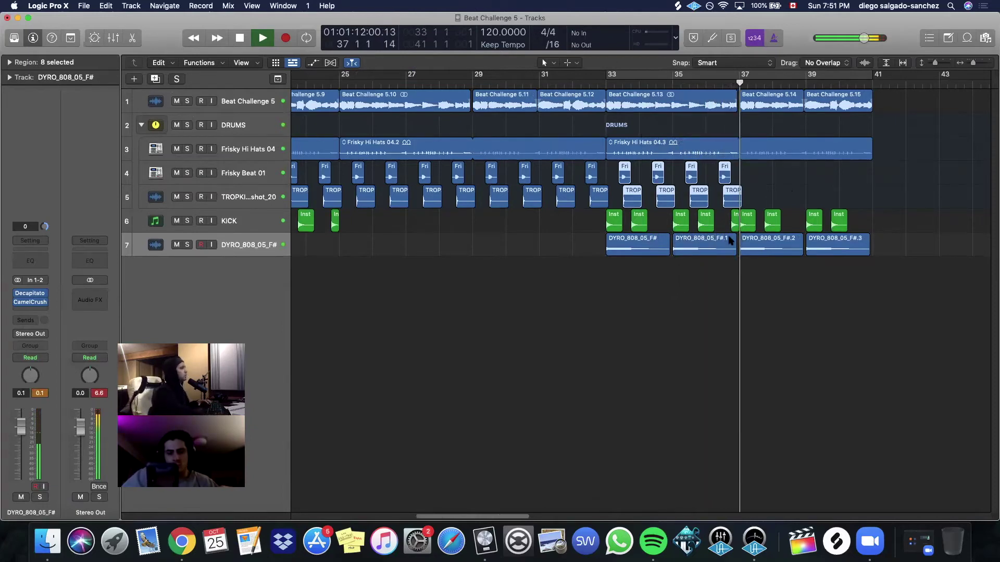
{"action": "key", "text": "space"}
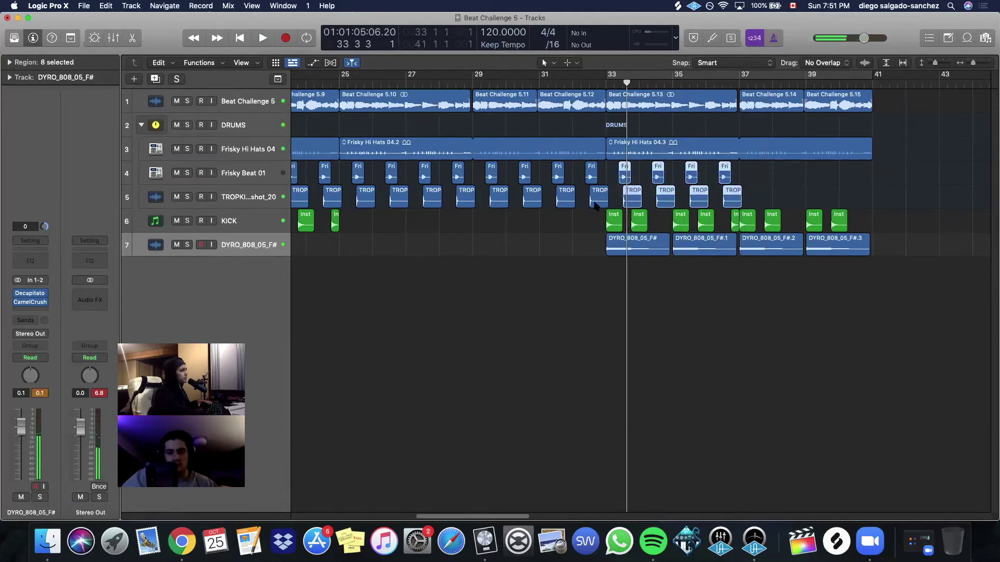
Copy the Frisky Beat 01 and TROPKI one-shot regions from bars 33–36 to bar 37 with automation data and save the project.
{"action": "left_click_drag", "start_coordinate": [632, 203], "coordinate": [766, 203]}
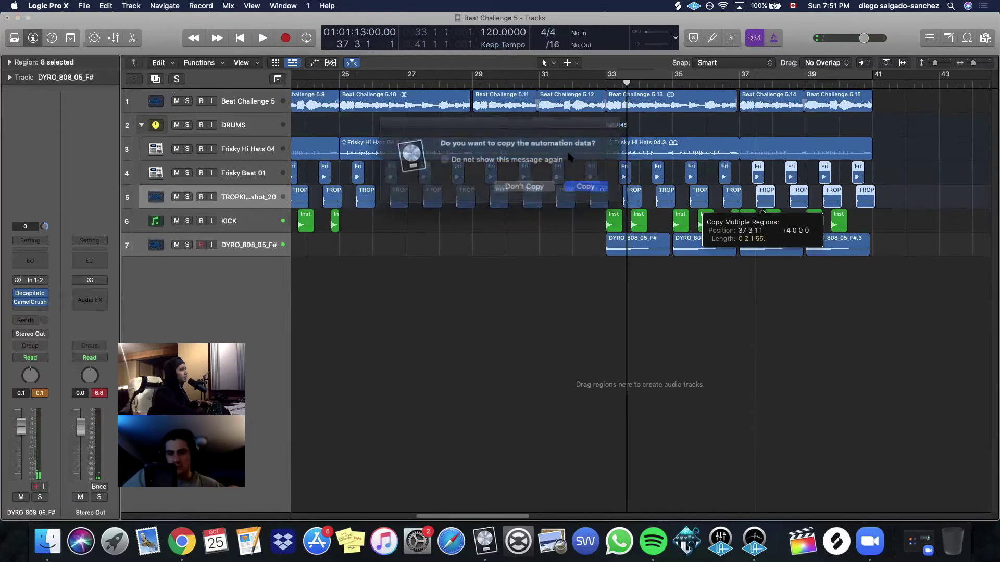
{"action": "left_click", "coordinate": [583, 184]}
{"action": "left_click", "coordinate": [542, 84]}
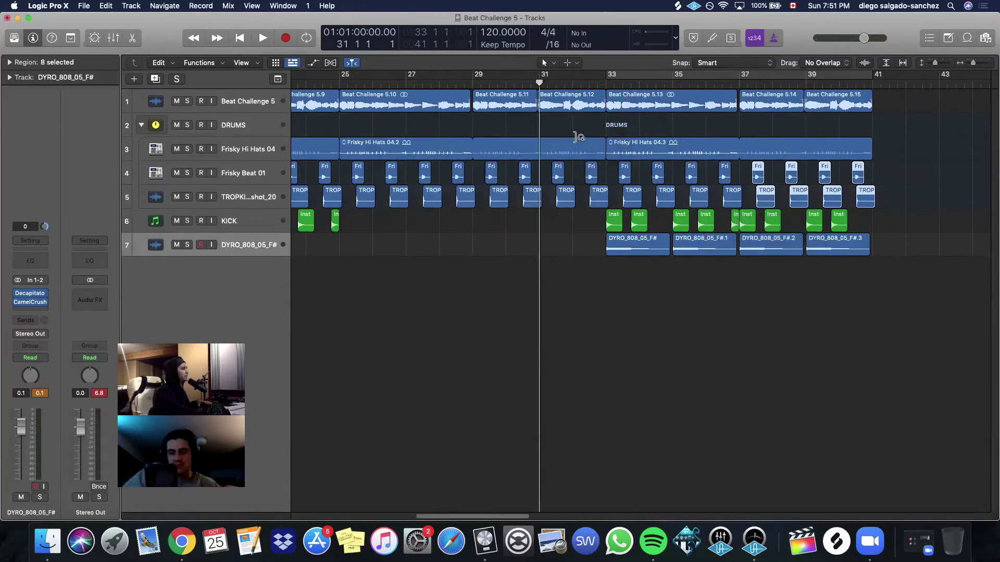
{"action": "left_click", "coordinate": [83, 6]}
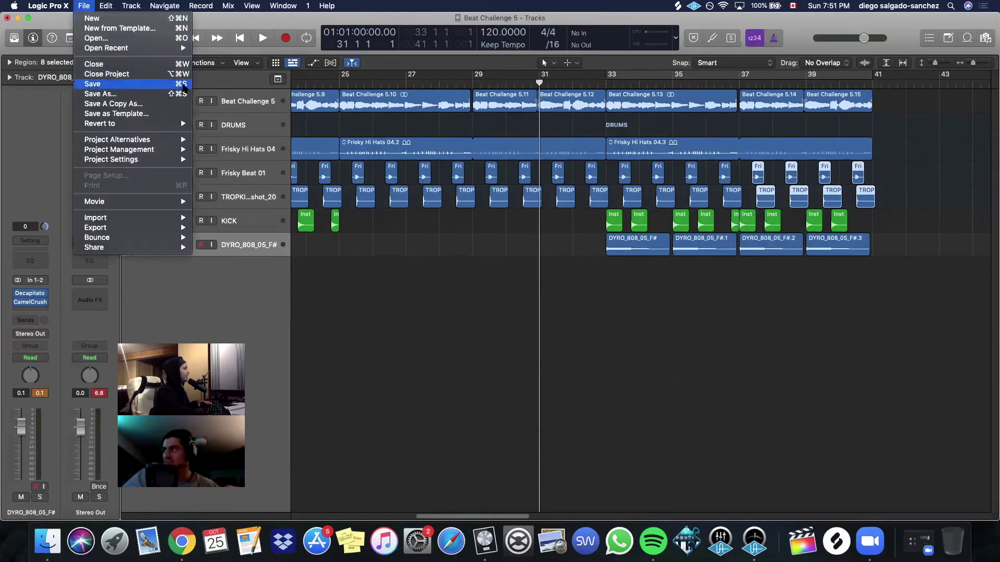
{"action": "left_click", "coordinate": [99, 83]}
Browse the Ice VII sample pack to the Lo-Fi Hat folder and audition its open hat and LOPHIILE cymbal one-shots.
{"action": "left_click", "coordinate": [986, 38]}
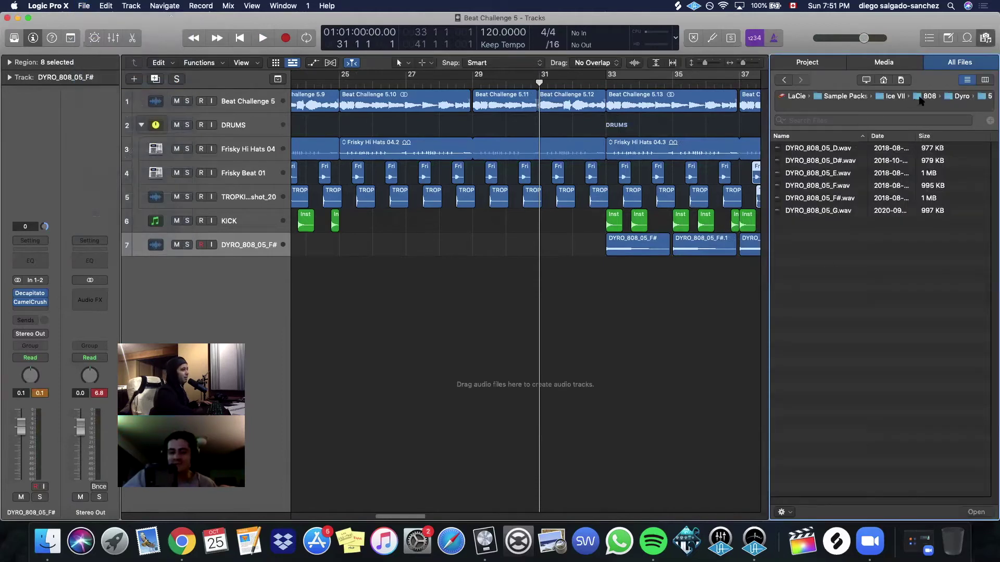
{"action": "left_click", "coordinate": [896, 96]}
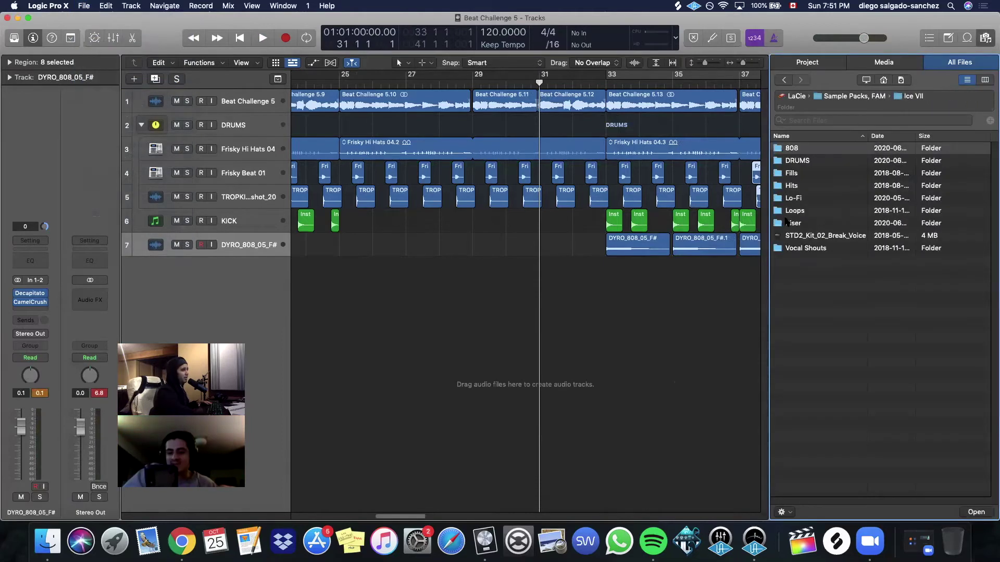
{"action": "left_click", "coordinate": [793, 186]}
{"action": "double_click", "coordinate": [794, 199]}
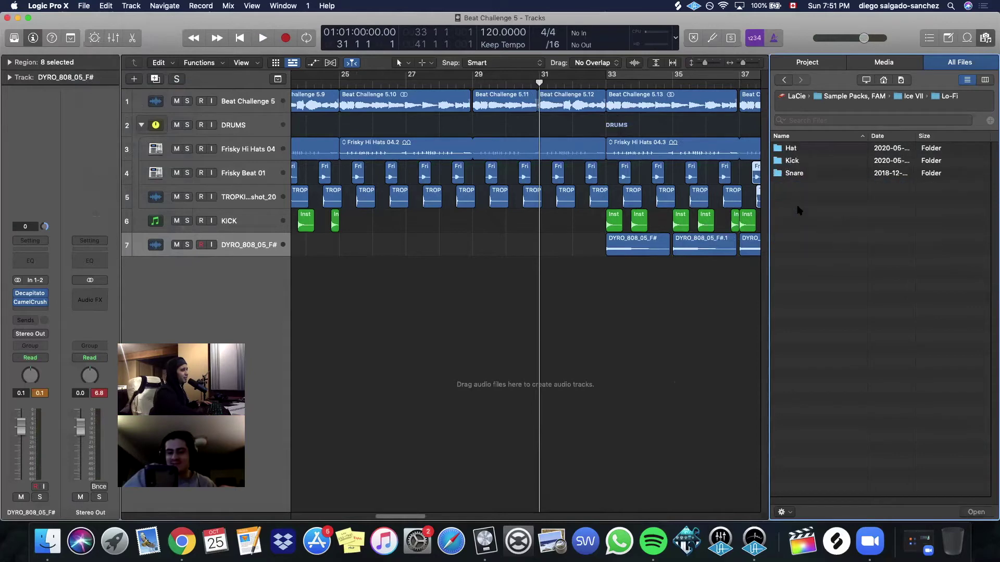
{"action": "double_click", "coordinate": [791, 149]}
{"action": "left_click", "coordinate": [812, 186]}
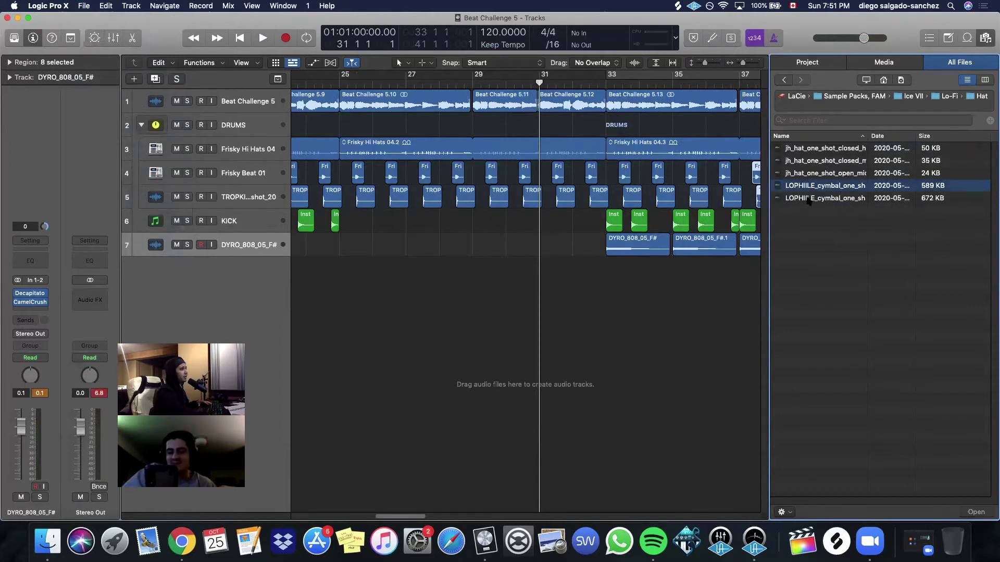
{"action": "left_click", "coordinate": [812, 176]}
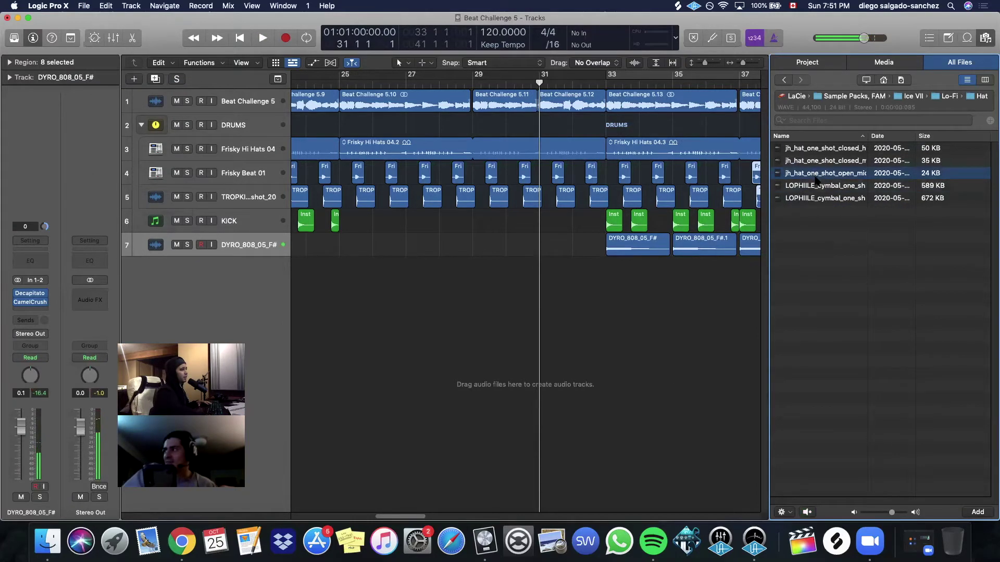
{"action": "left_click", "coordinate": [816, 187]}
Add the 589 KB LOPHIILE cymbal one-shot on a new track at bar 33 and duplicate it at bars 34, 35 and 36.
{"action": "left_click_drag", "start_coordinate": [806, 202], "coordinate": [609, 322]}
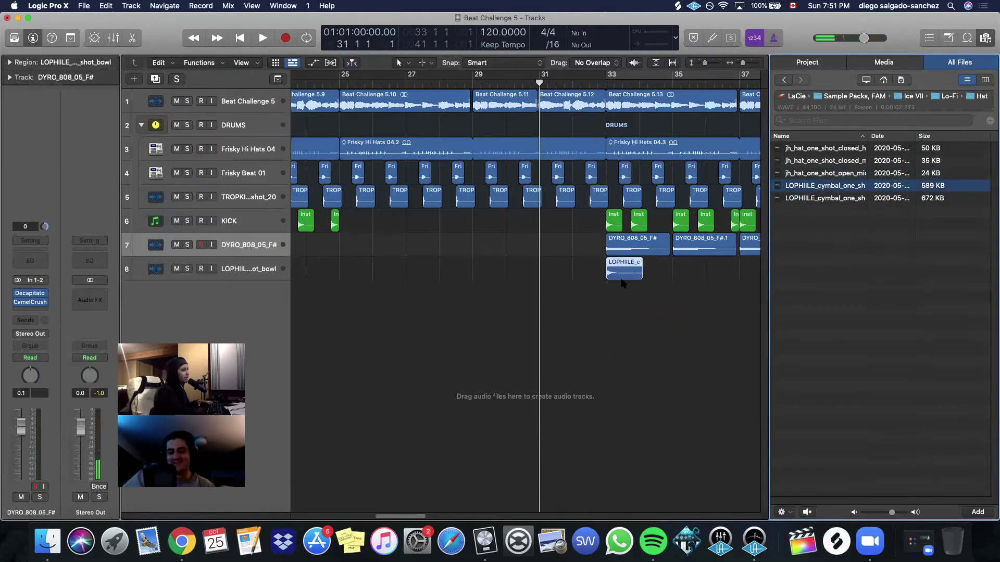
{"action": "left_click_drag", "start_coordinate": [621, 280], "coordinate": [654, 282]}
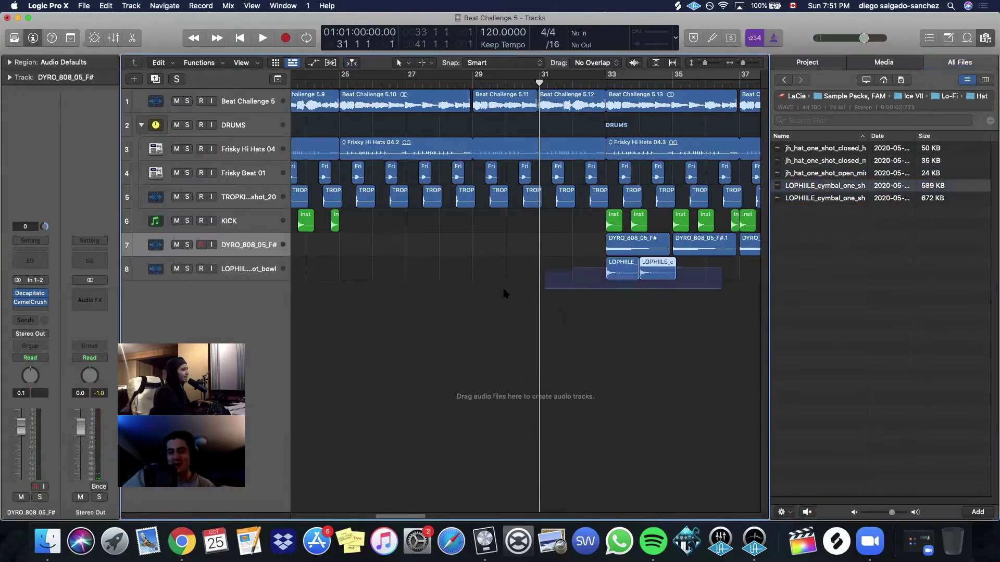
{"action": "left_click_drag", "start_coordinate": [503, 294], "coordinate": [546, 286]}
{"action": "left_click_drag", "start_coordinate": [629, 271], "coordinate": [686, 315]}
{"action": "left_click", "coordinate": [980, 39]}
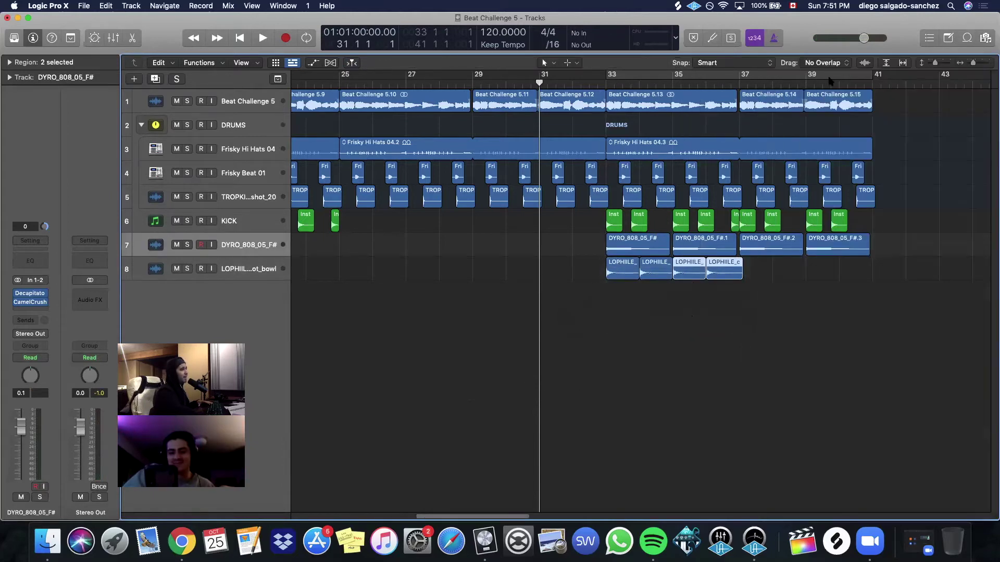
Delete the cymbal copies at bars 34 and 36 during playback, and copy the remaining two regions to bars 37 and 39.
{"action": "key", "text": "space"}
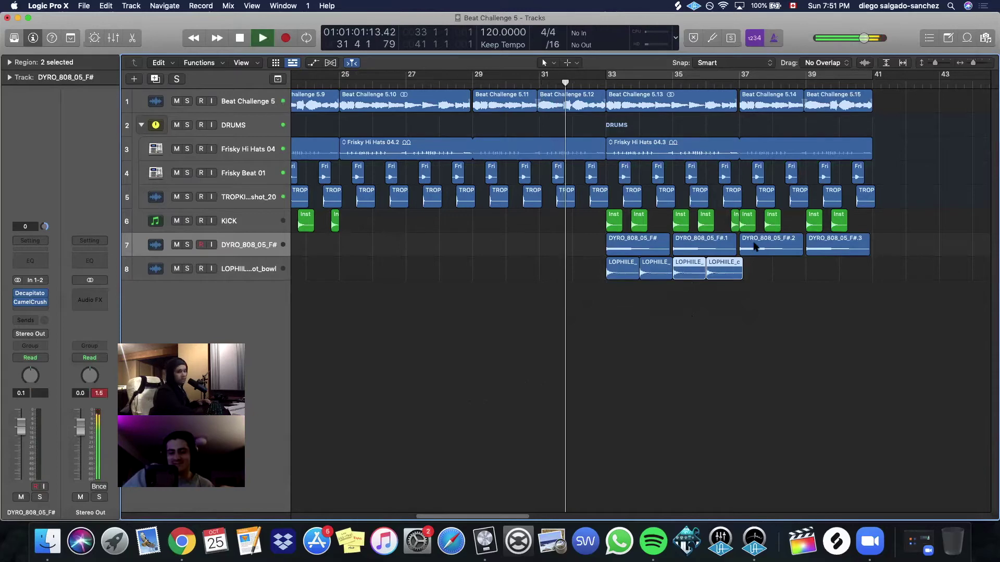
{"action": "left_click", "coordinate": [660, 271]}
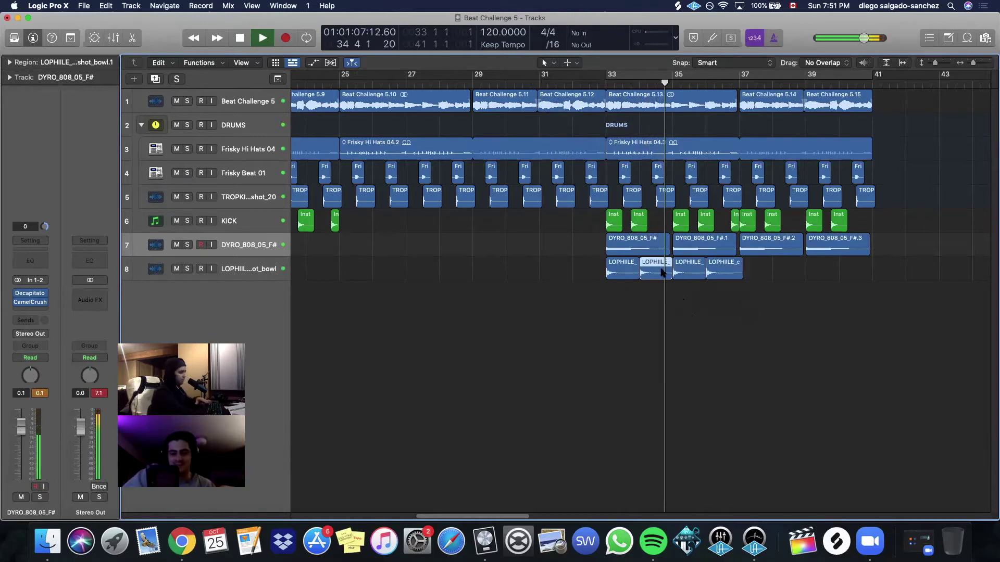
{"action": "key", "text": "Delete"}
{"action": "left_click", "coordinate": [735, 270]}
{"action": "key", "text": "Delete"}
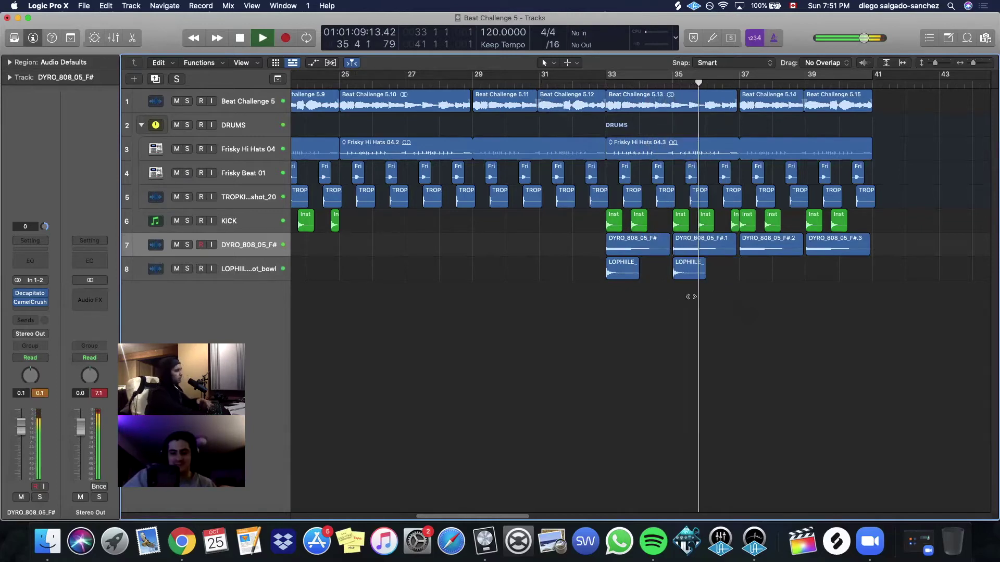
{"action": "left_click_drag", "start_coordinate": [690, 297], "coordinate": [524, 276]}
{"action": "left_click_drag", "start_coordinate": [614, 275], "coordinate": [751, 275]}
Lower the DYRO_808_05_F# track's volume to -13.0 dB and stop playback.
{"action": "left_click_drag", "start_coordinate": [22, 435], "coordinate": [22, 463]}
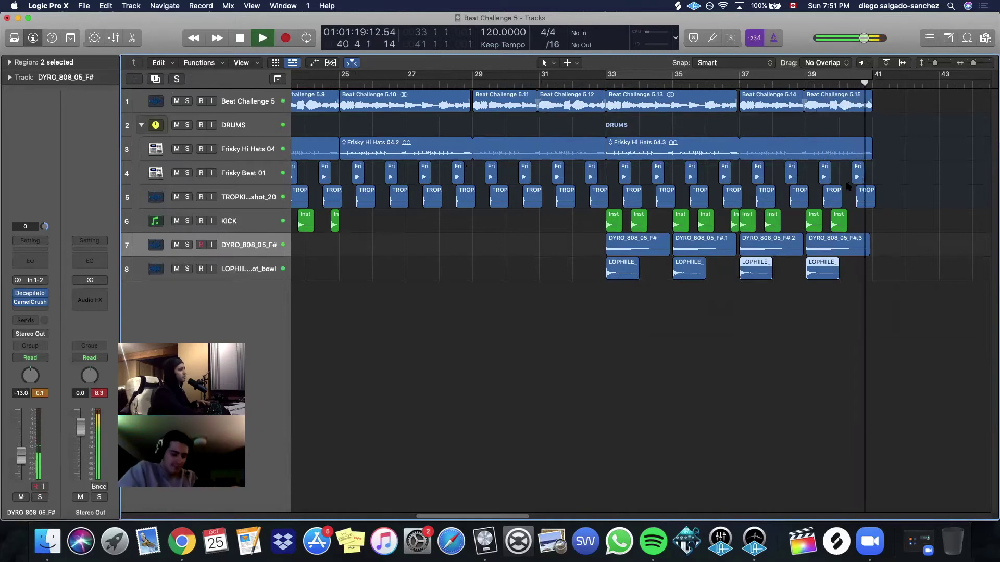
{"action": "key", "text": "space"}
{"action": "key", "text": "super+Left"}
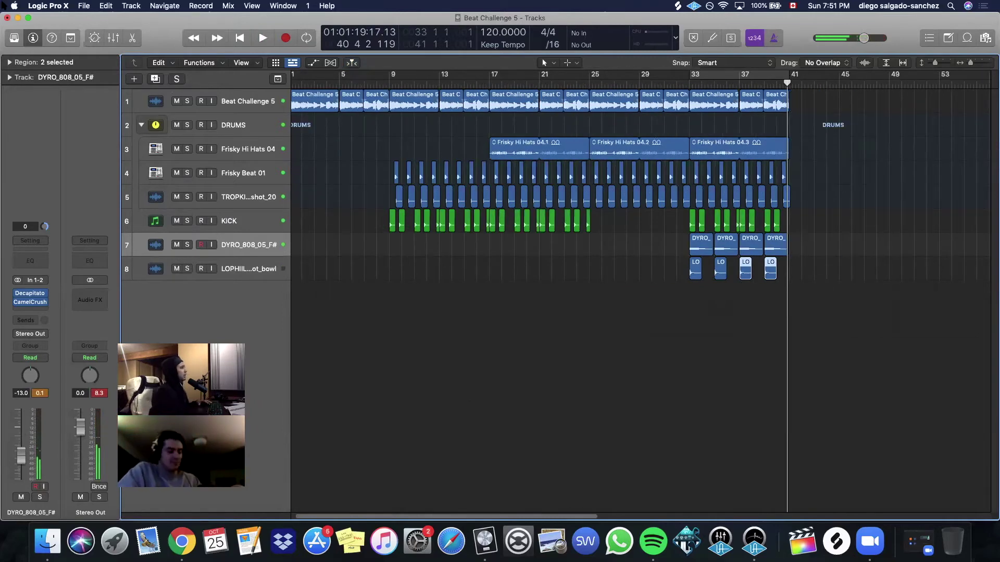
{"action": "left_click", "coordinate": [84, 5]}
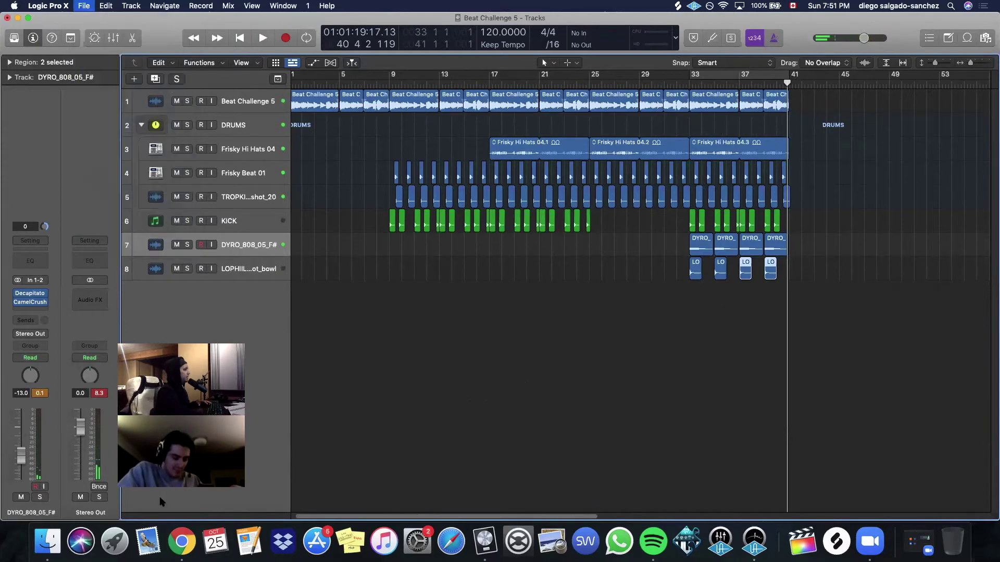
Switch to Chrome and open hooktheory.com.
{"action": "left_click", "coordinate": [182, 541]}
{"action": "type", "text": "hok"}
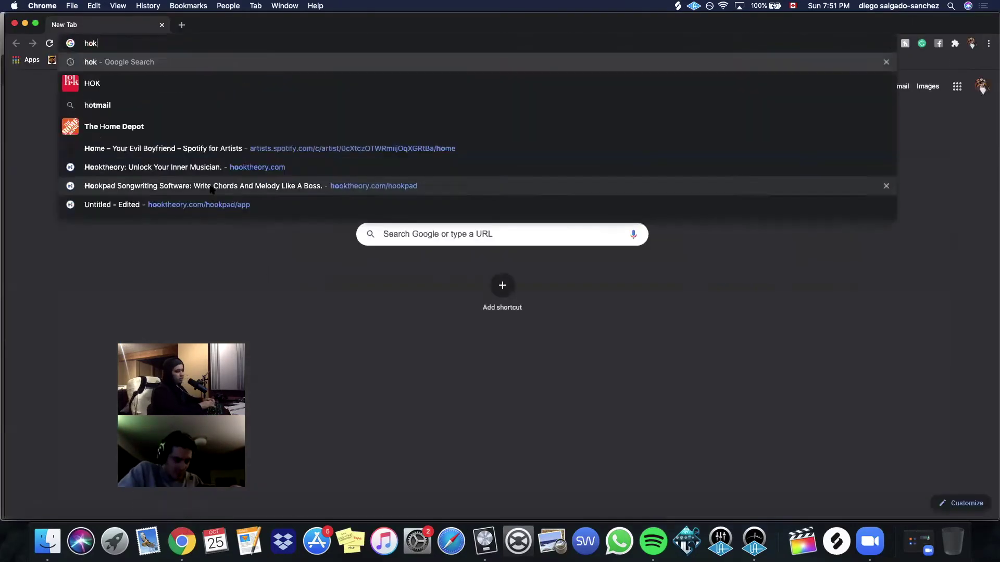
{"action": "key", "text": "Return"}
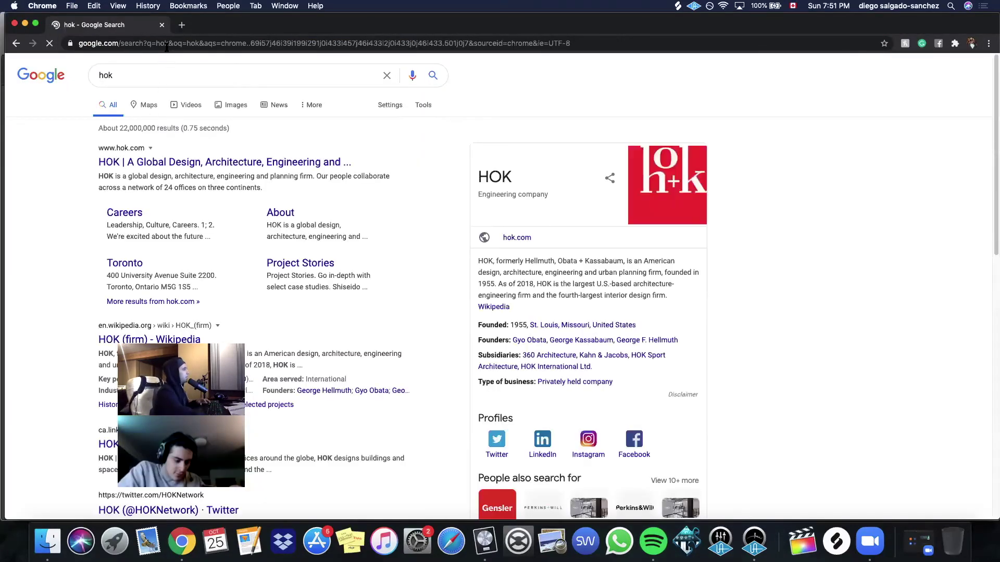
{"action": "left_click", "coordinate": [163, 45]}
{"action": "type", "text": "hooktheory.com"}
{"action": "key", "text": "Return"}
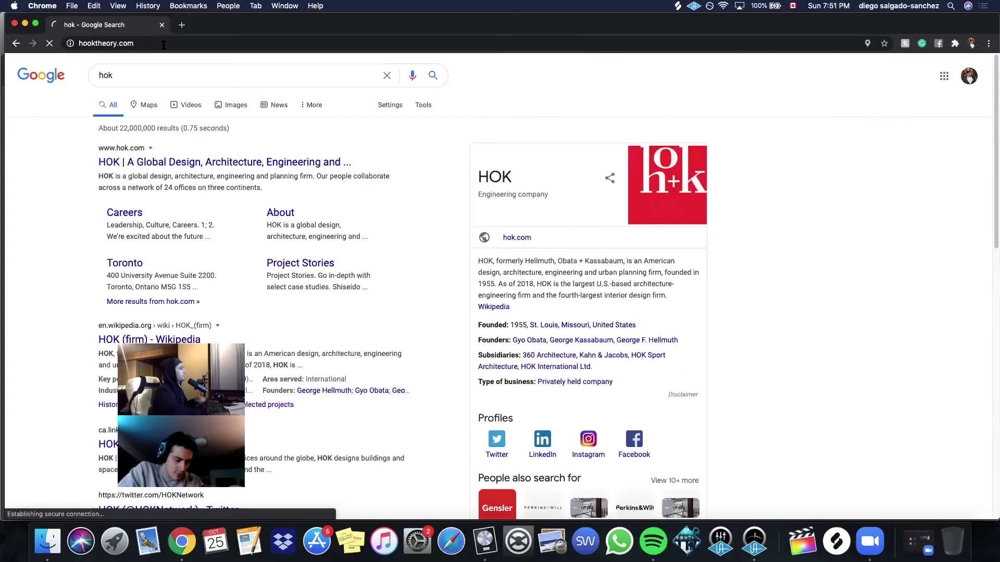
Open the Hookpad product page on the Hooktheory site and launch its free trial.
{"action": "scroll", "coordinate": [400, 386], "scroll_direction": "down", "scroll_amount": 5}
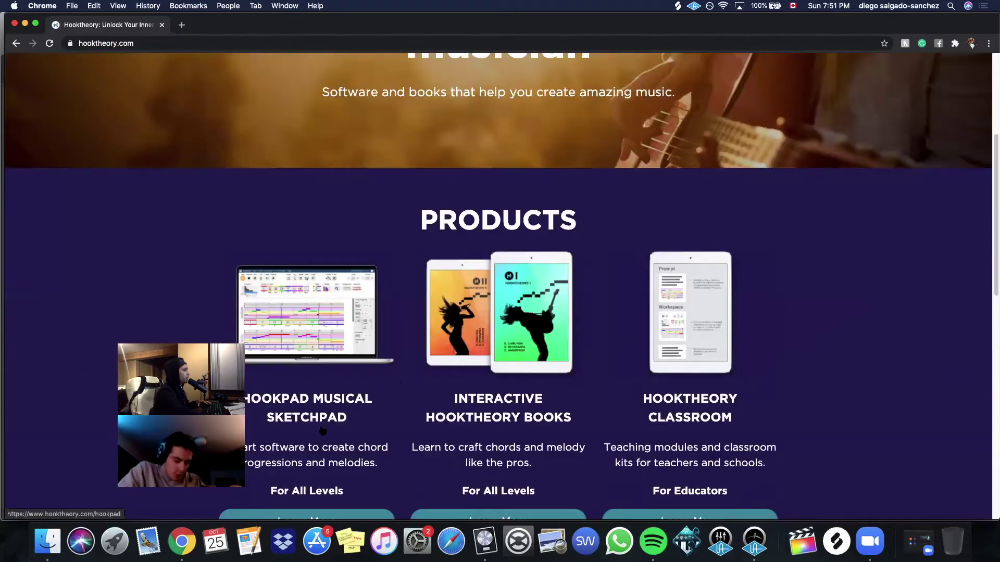
{"action": "scroll", "coordinate": [323, 431], "scroll_direction": "down", "scroll_amount": 2}
{"action": "left_click", "coordinate": [318, 249]}
{"action": "scroll", "coordinate": [313, 311], "scroll_direction": "down", "scroll_amount": 2}
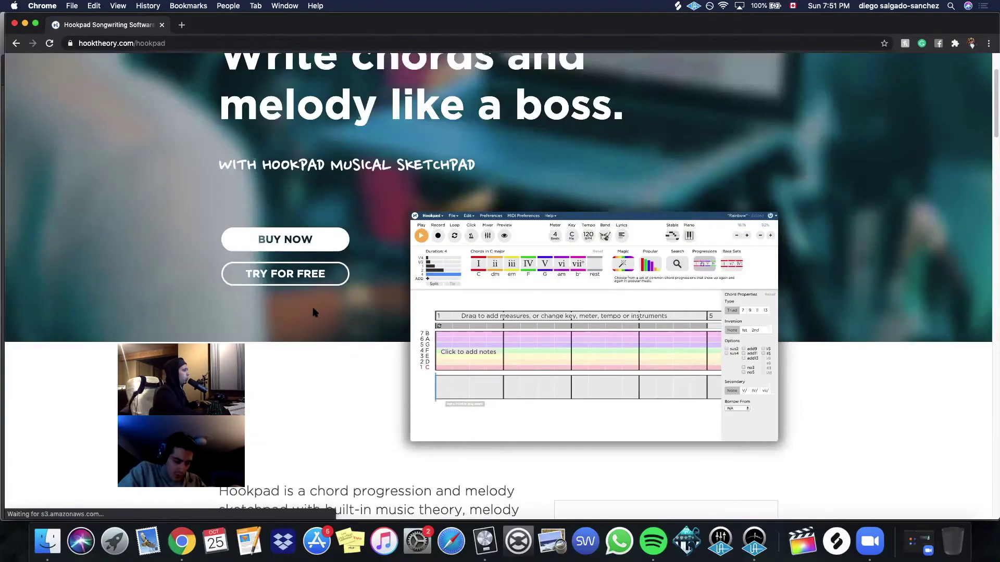
{"action": "left_click", "coordinate": [286, 272]}
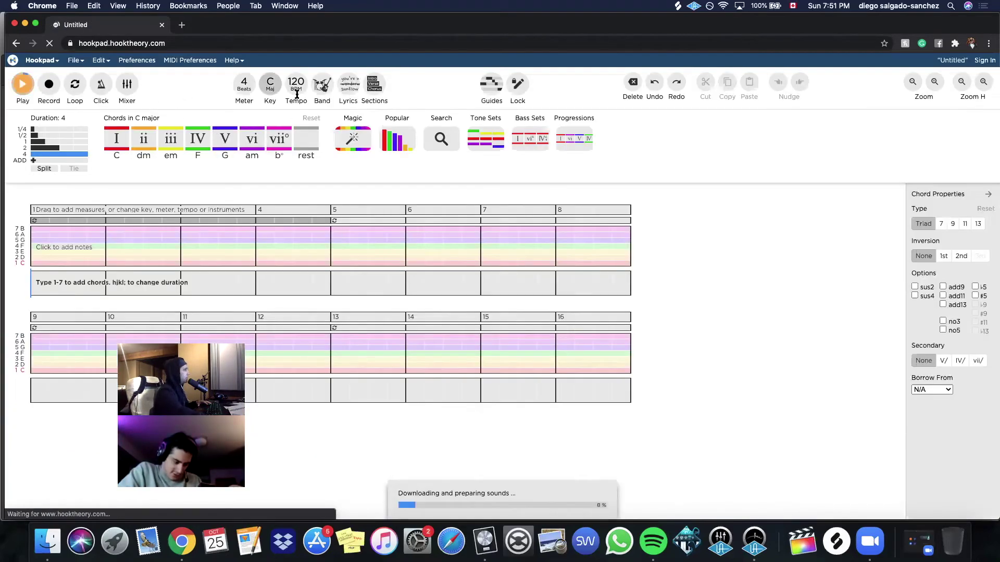
Change the Hookpad project's scale to Minor in the key settings.
{"action": "left_click", "coordinate": [270, 84]}
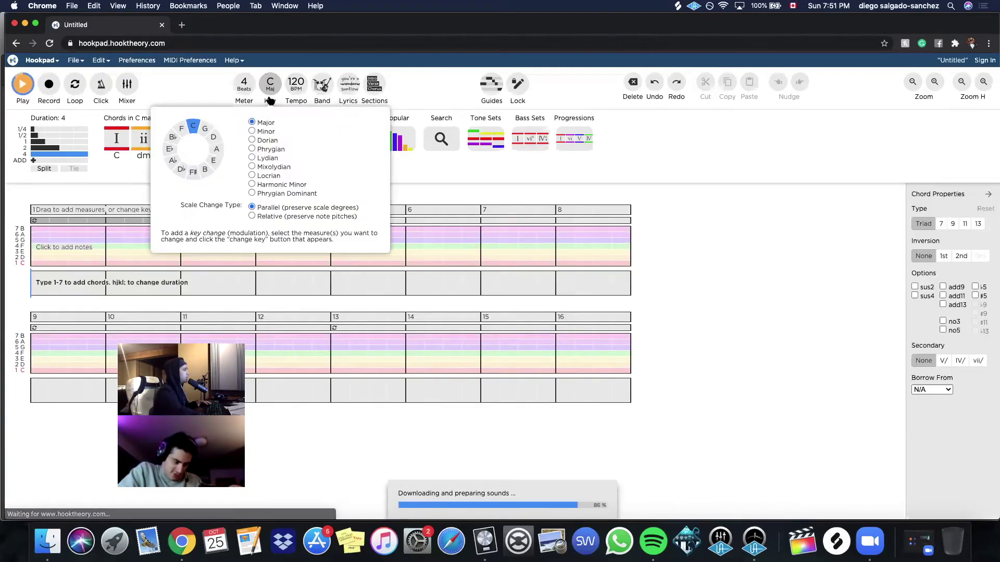
{"action": "left_click", "coordinate": [252, 131]}
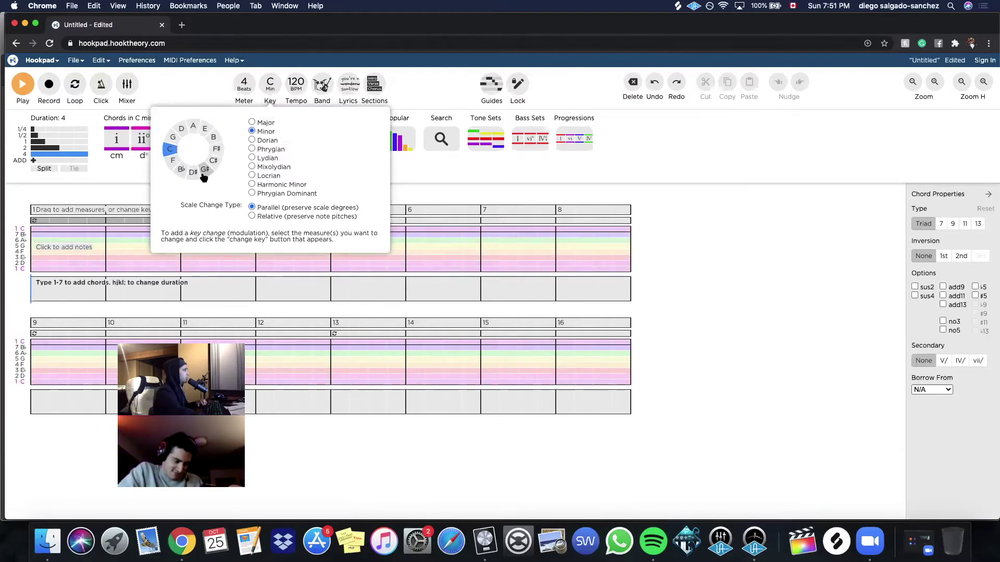
{"action": "left_click", "coordinate": [451, 167]}
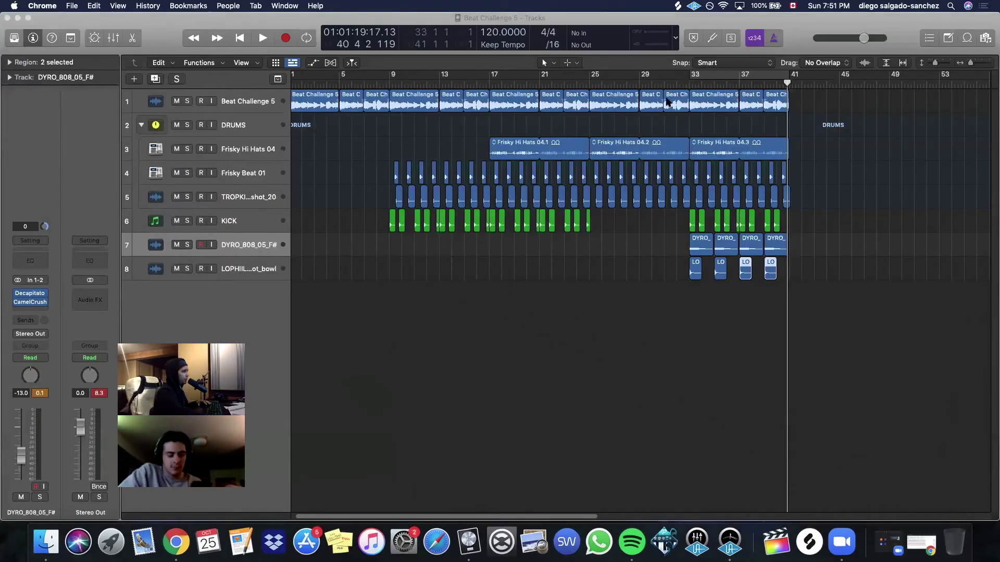
Switch back to Logic Pro X, play from bar 31 with cycle enabled over bars 33–41, and select the KICK track.
{"action": "left_click", "coordinate": [665, 101]}
{"action": "key", "text": "space"}
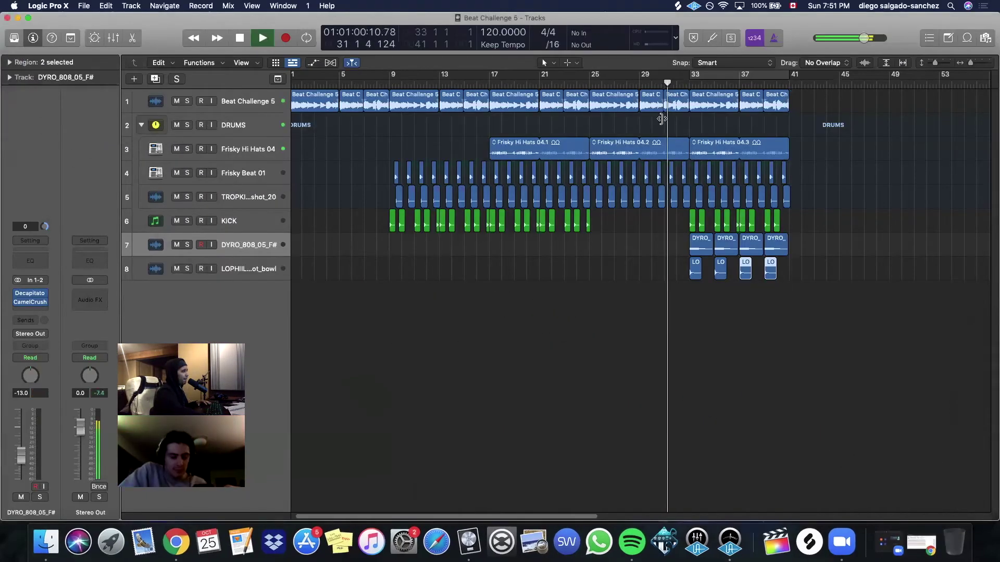
{"action": "key", "text": "c"}
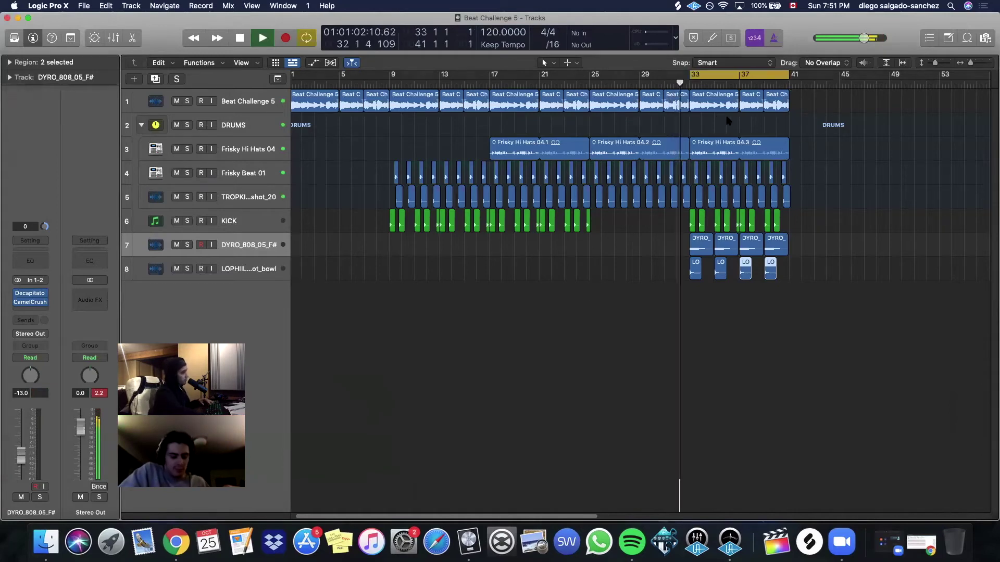
{"action": "left_click", "coordinate": [233, 220]}
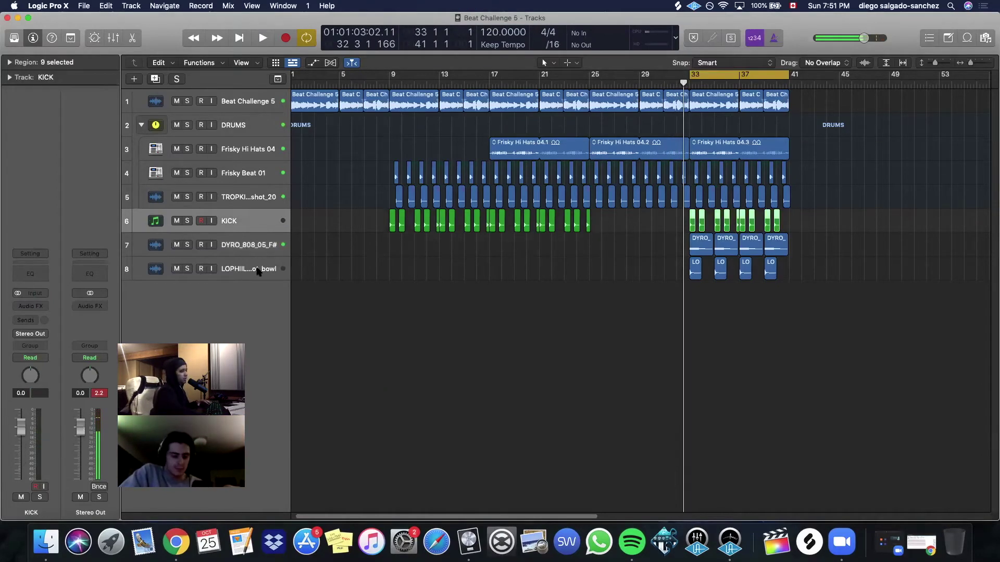
{"action": "double_click", "coordinate": [217, 296]}
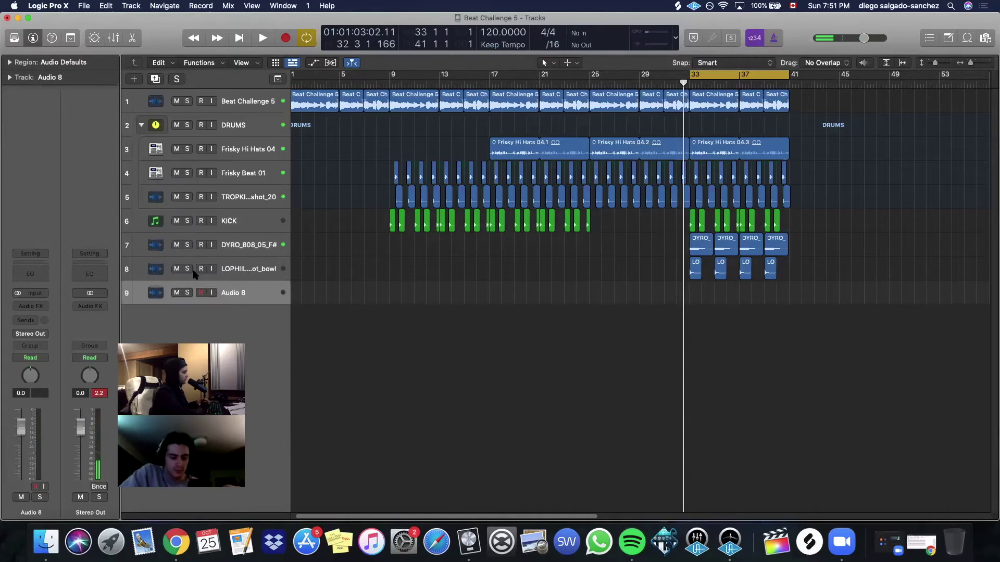
{"action": "key", "text": "super+z"}
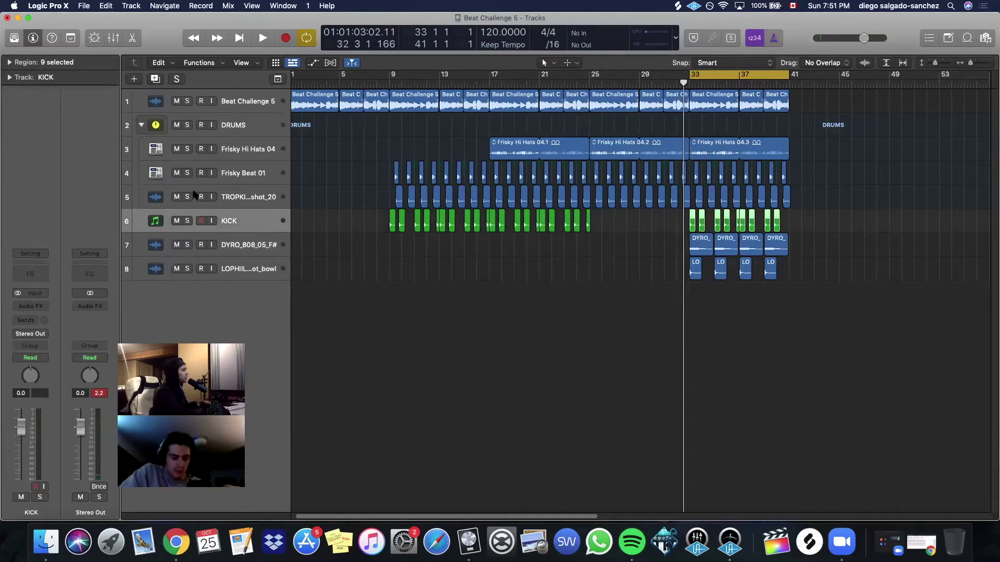
{"action": "left_click", "coordinate": [142, 125]}
{"action": "left_click", "coordinate": [143, 125]}
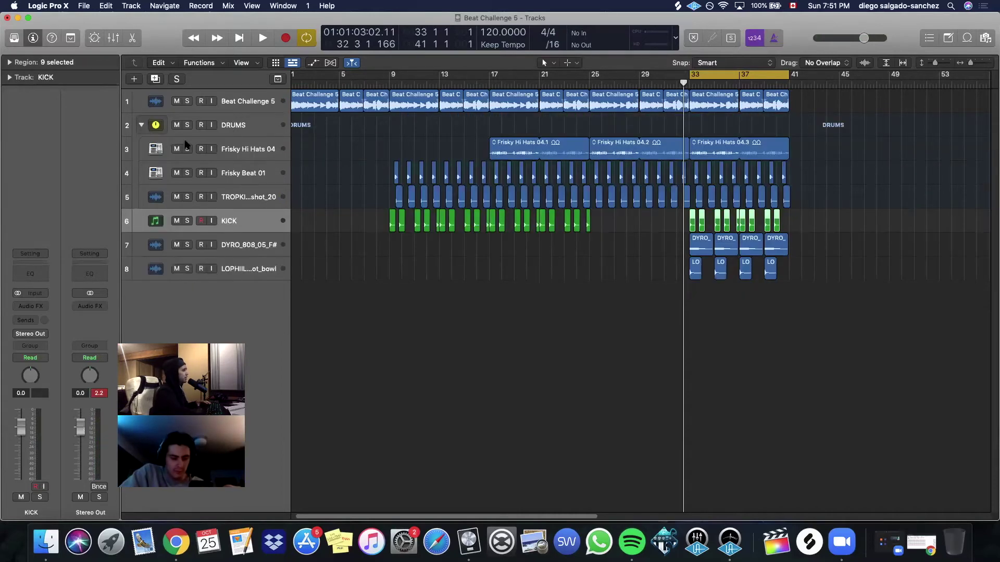
Create one software instrument track and load the Kensington patch from the Studio Strings section instruments.
{"action": "left_click", "coordinate": [138, 81]}
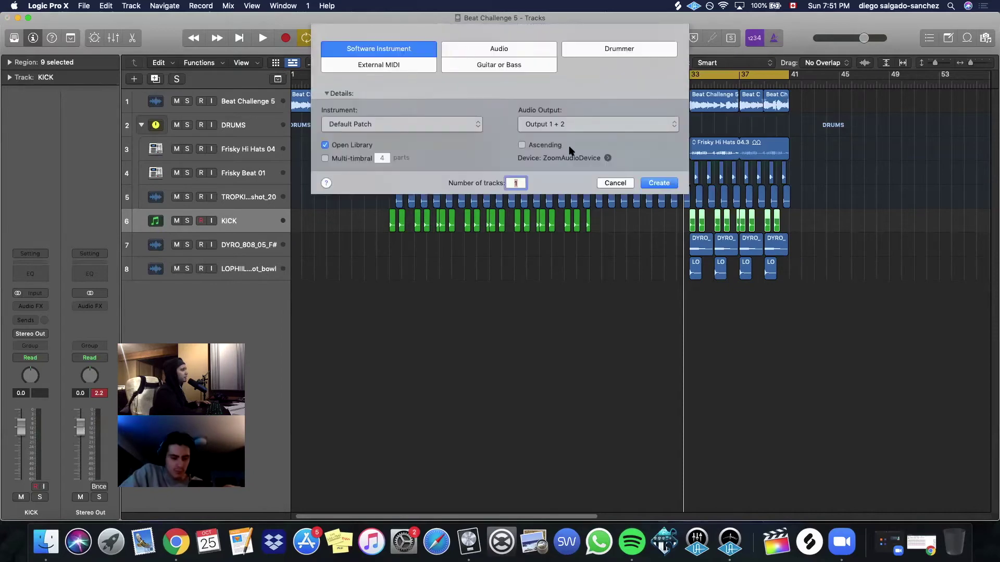
{"action": "left_click", "coordinate": [649, 186]}
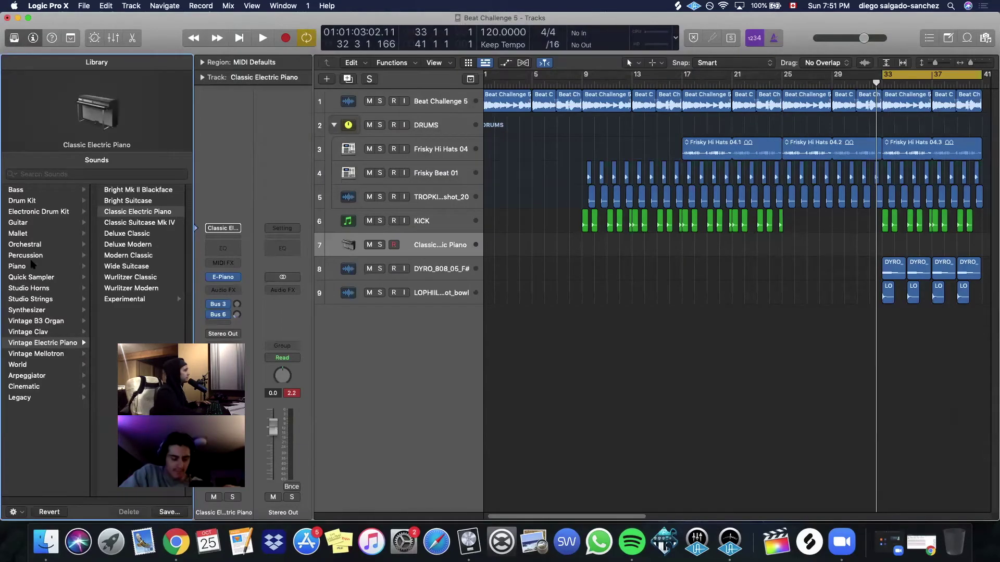
{"action": "left_click", "coordinate": [44, 300]}
{"action": "left_click", "coordinate": [139, 245]}
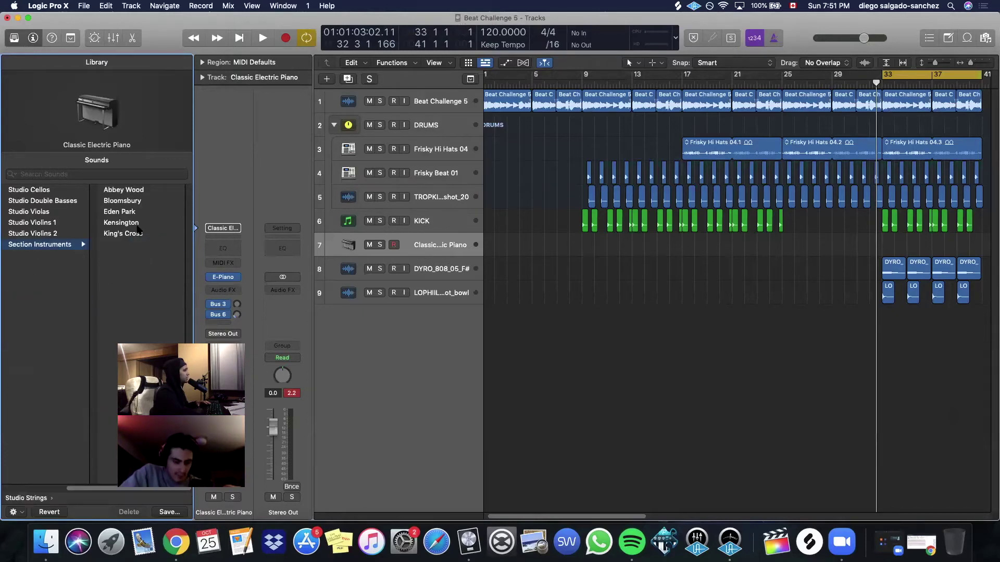
{"action": "left_click", "coordinate": [14, 37]}
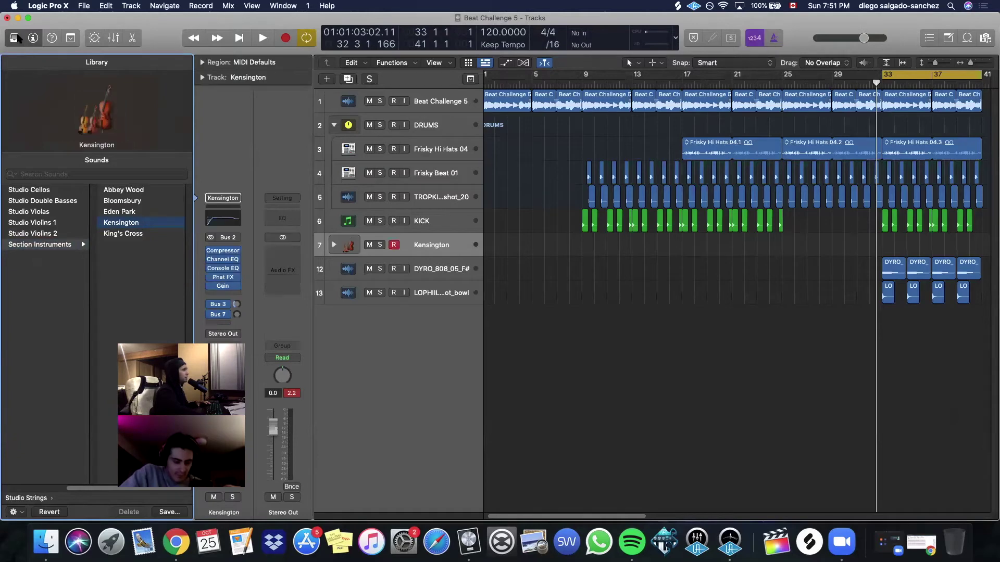
Create an empty MIDI region at bar 33 on the Kensington track, extend it to bar 41 and open it in the Piano Roll.
{"action": "right_click", "coordinate": [691, 249]}
{"action": "left_click", "coordinate": [713, 253]}
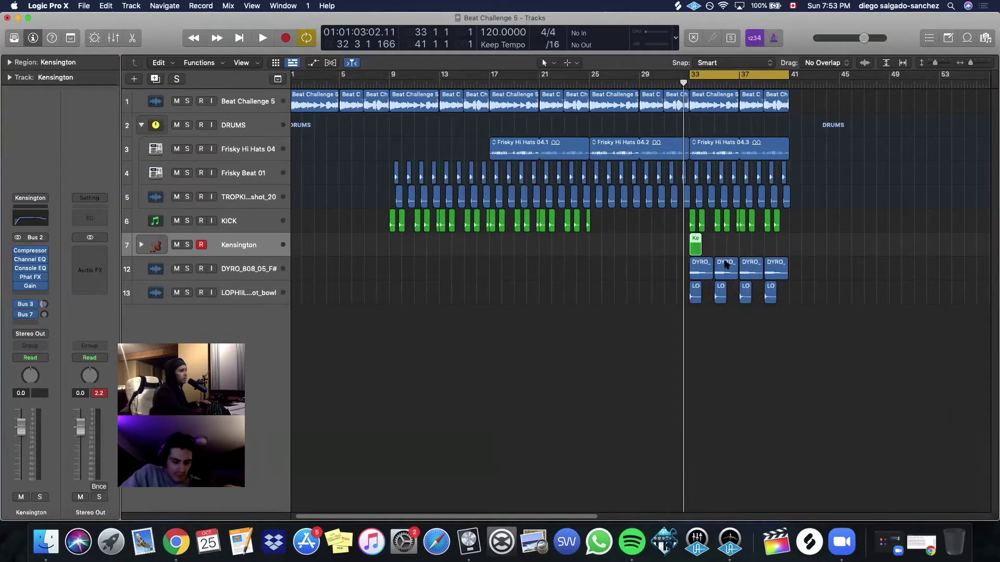
{"action": "left_click_drag", "start_coordinate": [698, 248], "coordinate": [788, 242]}
{"action": "double_click", "coordinate": [712, 247]}
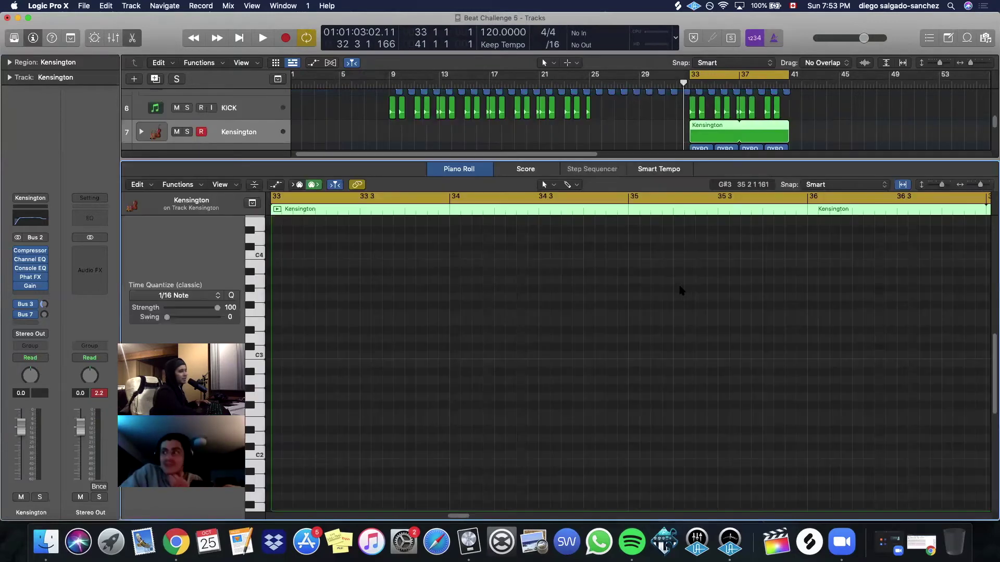
Enter four one-bar string notes from bar 33: F#2, A2, B2 and G2.
{"action": "left_click", "coordinate": [312, 363]}
{"action": "mouse_move", "coordinate": [312, 363]}
{"action": "left_mouse_down"}
{"action": "mouse_move", "coordinate": [312, 334]}
{"action": "mouse_move", "coordinate": [294, 423]}
{"action": "mouse_move", "coordinate": [293, 406]}
{"action": "left_mouse_up"}
{"action": "left_click_drag", "start_coordinate": [359, 406], "coordinate": [448, 406]}
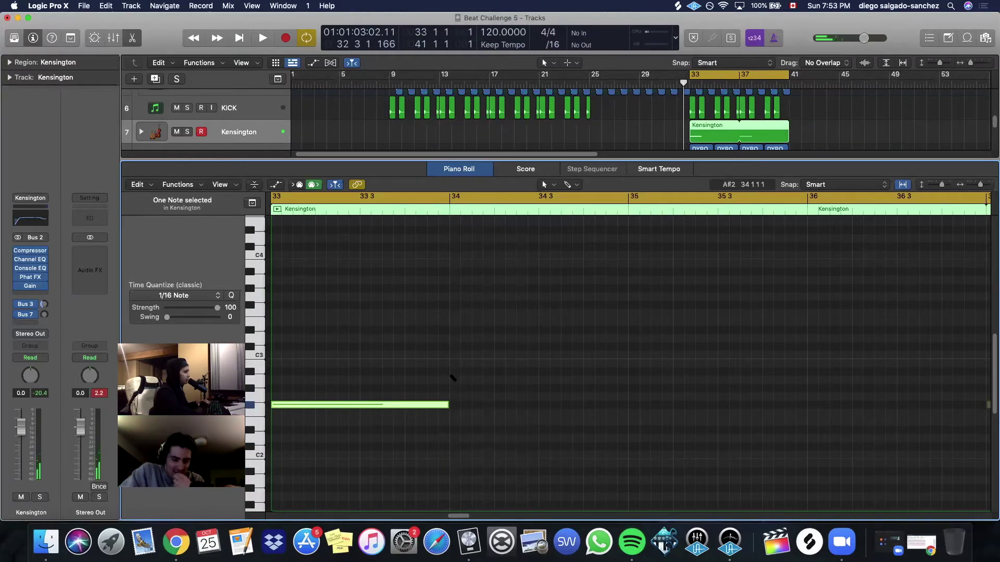
{"action": "left_click", "coordinate": [454, 388]}
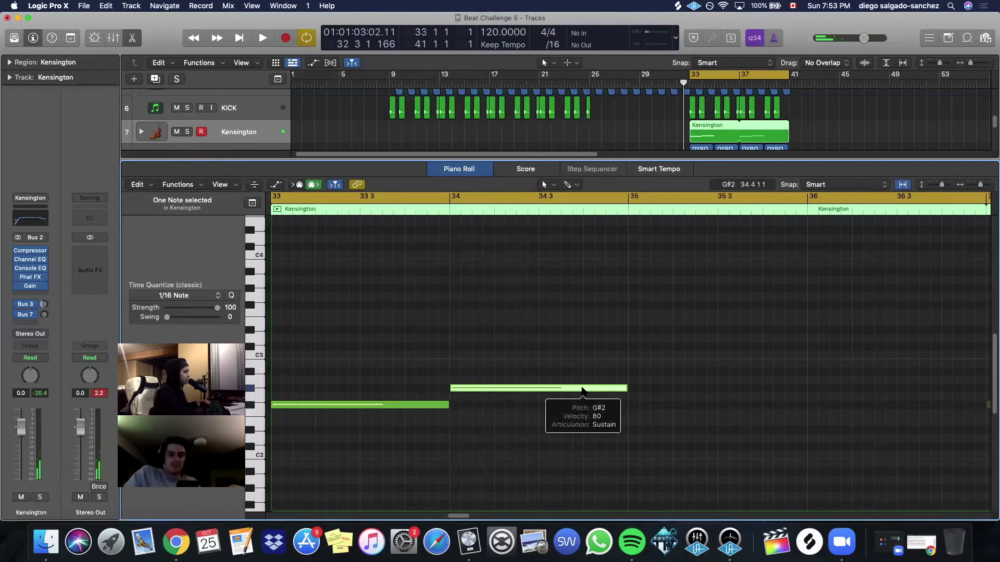
{"action": "left_click_drag", "start_coordinate": [508, 388], "coordinate": [509, 380]}
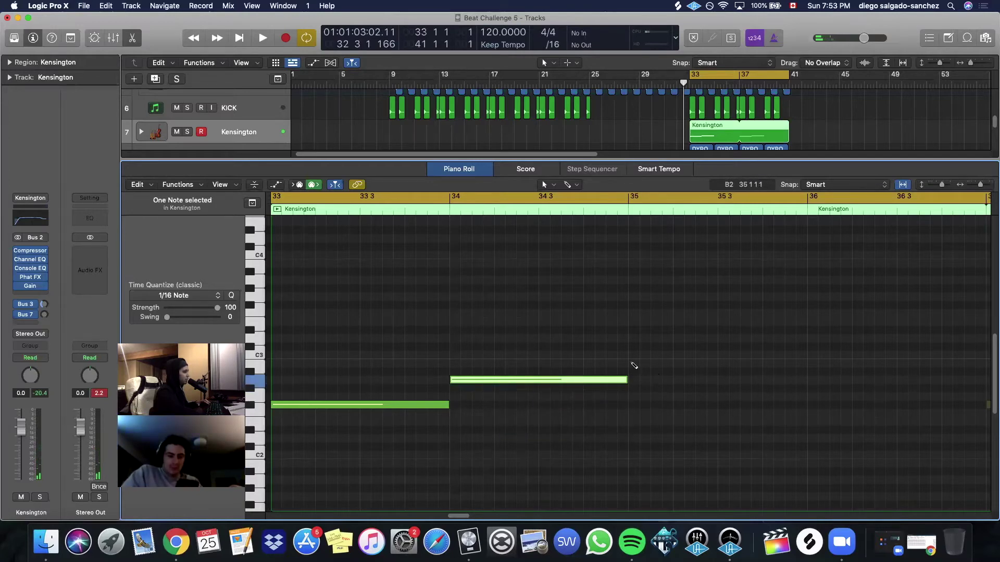
{"action": "left_click", "coordinate": [633, 363]}
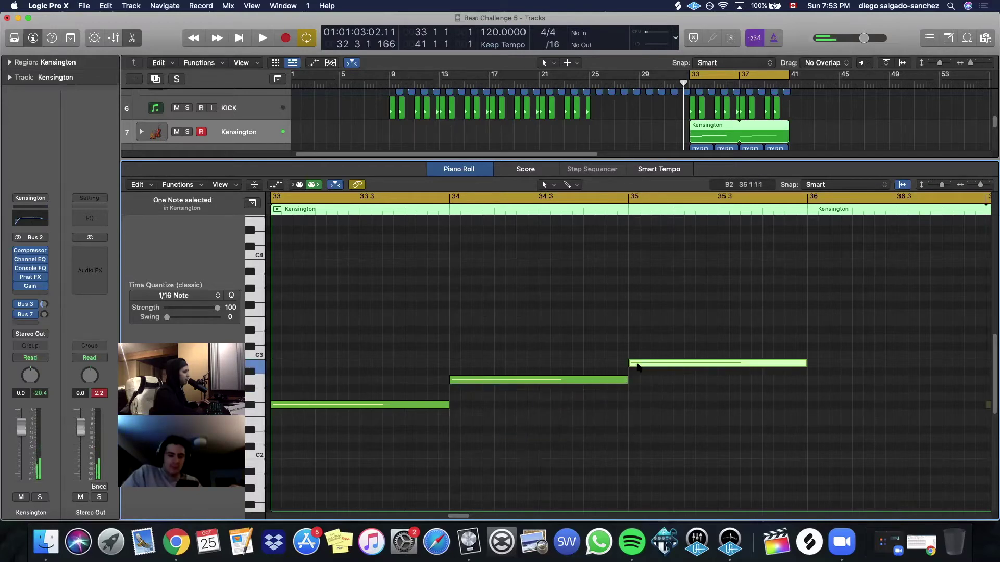
{"action": "left_click", "coordinate": [812, 397]}
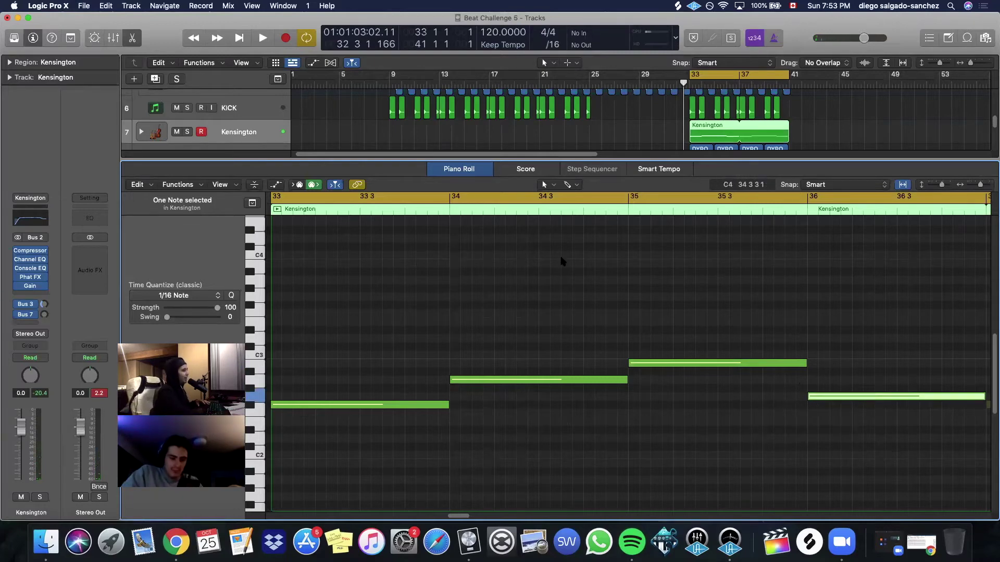
Play back the string line and try the bar 36 note at A2.
{"action": "key", "text": "space"}
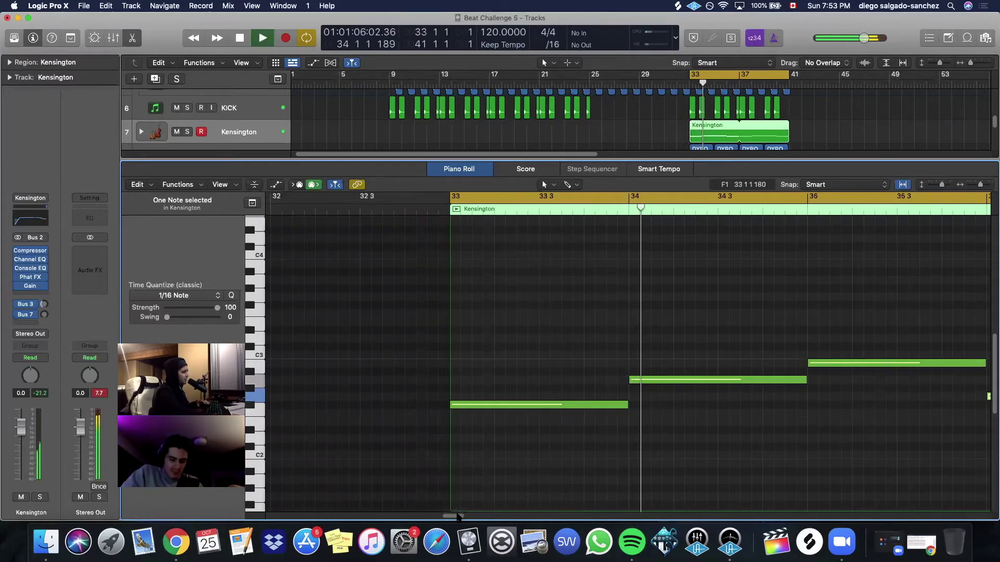
{"action": "left_click_drag", "start_coordinate": [457, 516], "coordinate": [467, 519]}
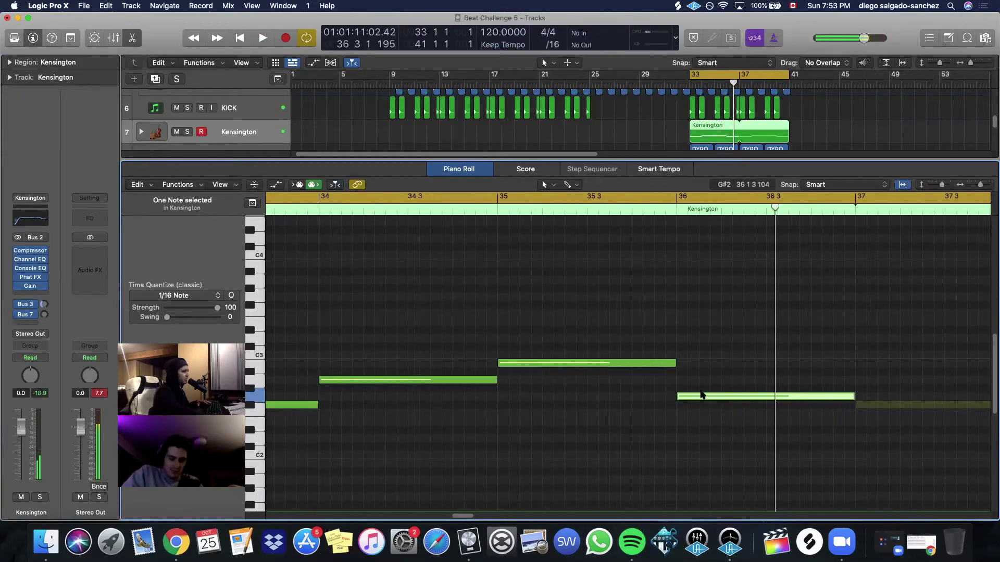
{"action": "left_click_drag", "start_coordinate": [702, 394], "coordinate": [694, 379]}
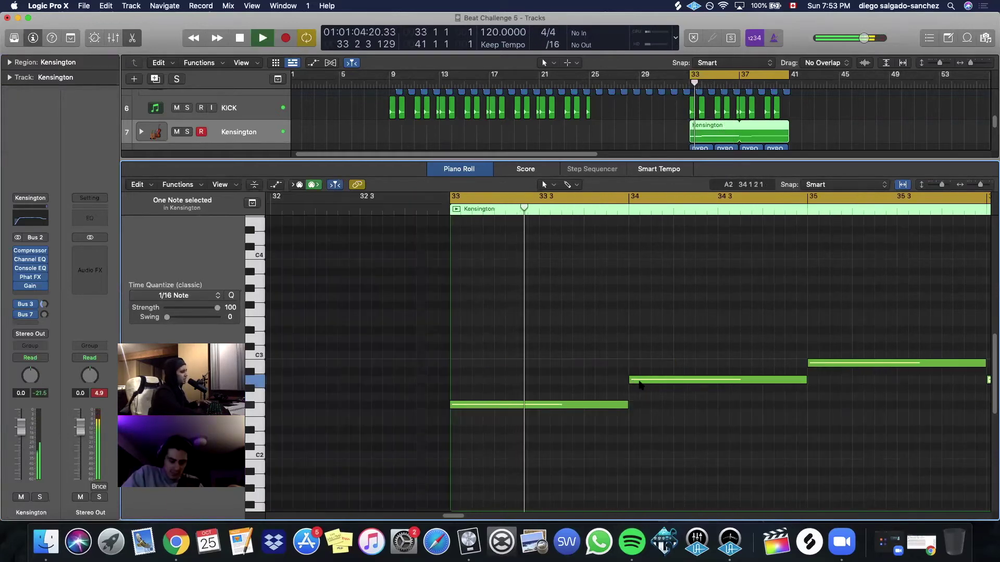
{"action": "mouse_move", "coordinate": [640, 385]}
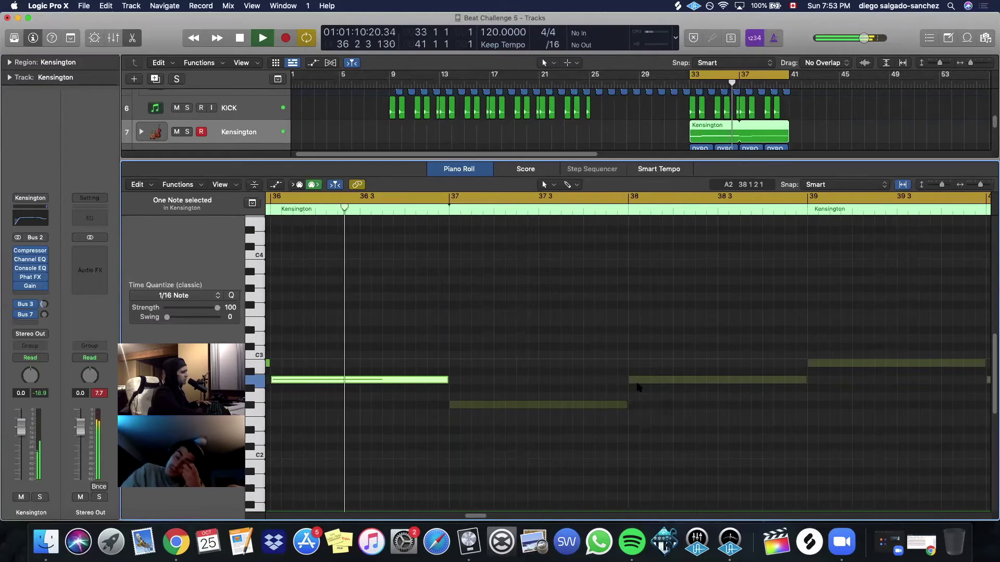
{"action": "key", "text": "space"}
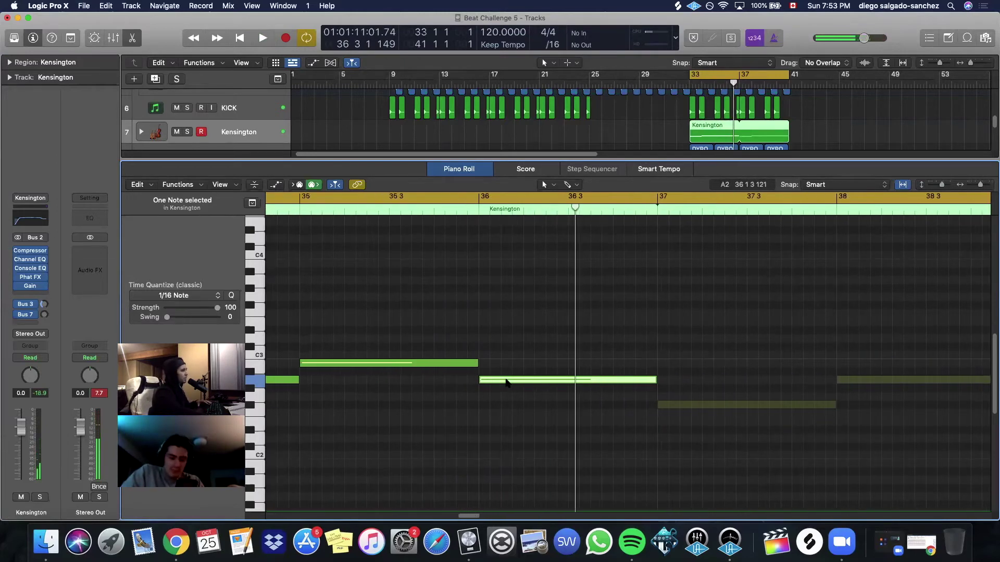
Audition the bar 36 note at D3 and at C3 against the beat.
{"action": "left_click_drag", "start_coordinate": [505, 379], "coordinate": [504, 347]}
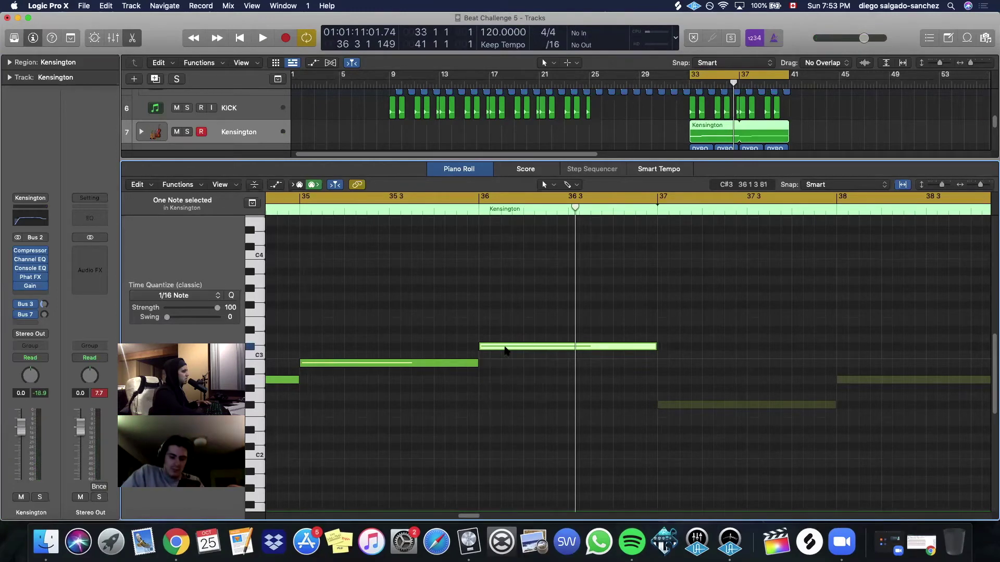
{"action": "key", "text": "space"}
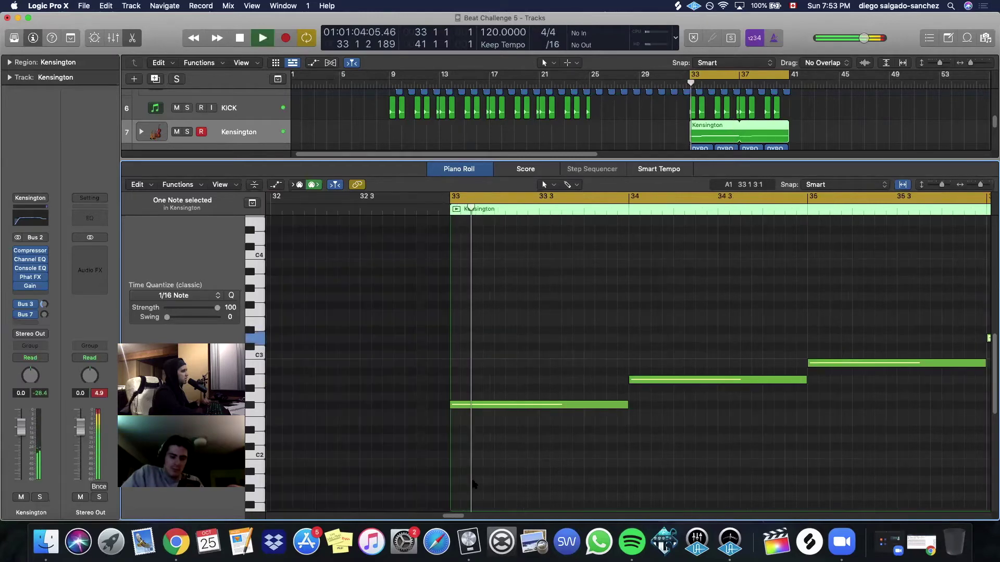
{"action": "left_click_drag", "start_coordinate": [452, 516], "coordinate": [465, 519]}
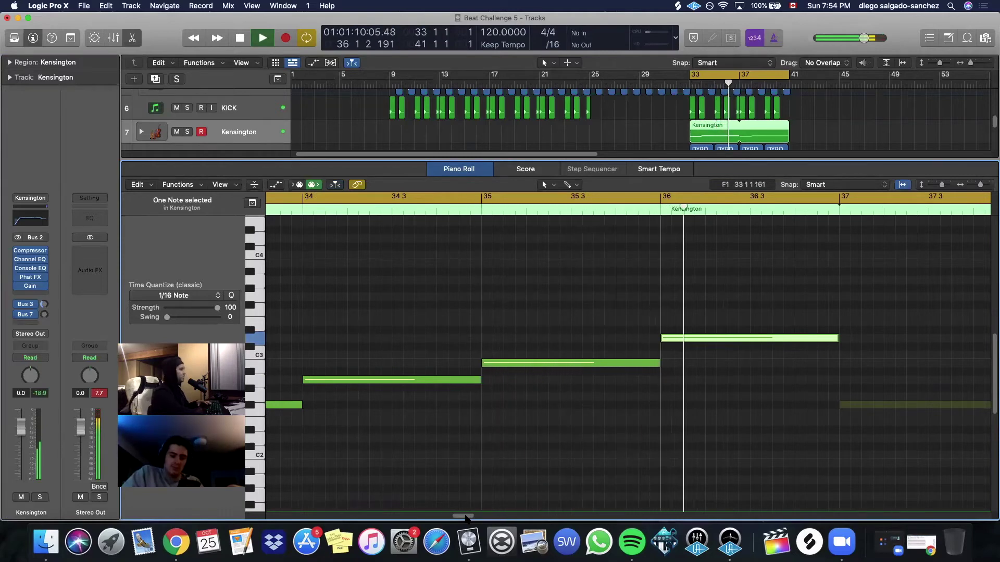
{"action": "key", "text": "space"}
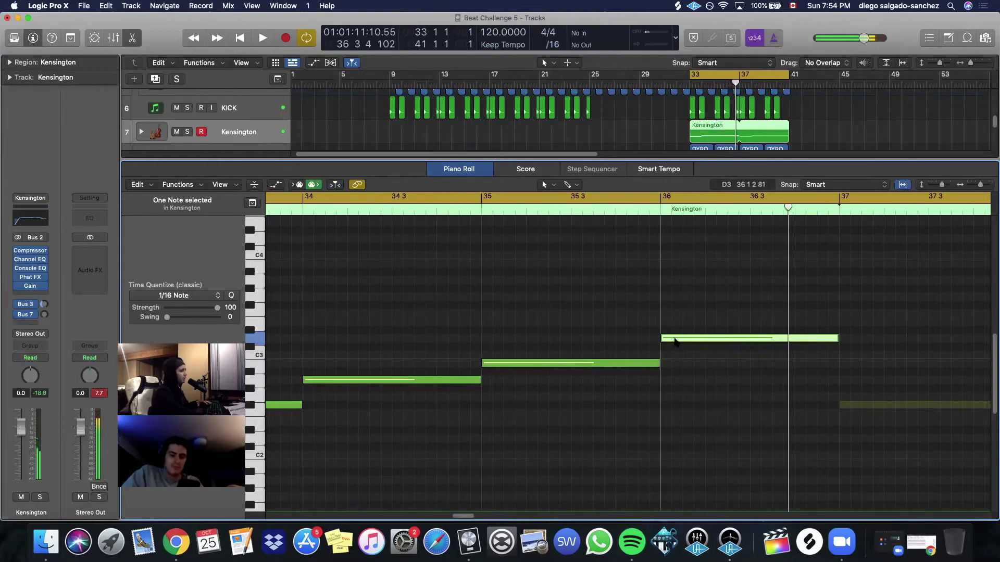
{"action": "left_click_drag", "start_coordinate": [676, 341], "coordinate": [675, 359]}
{"action": "double_click", "coordinate": [469, 208]}
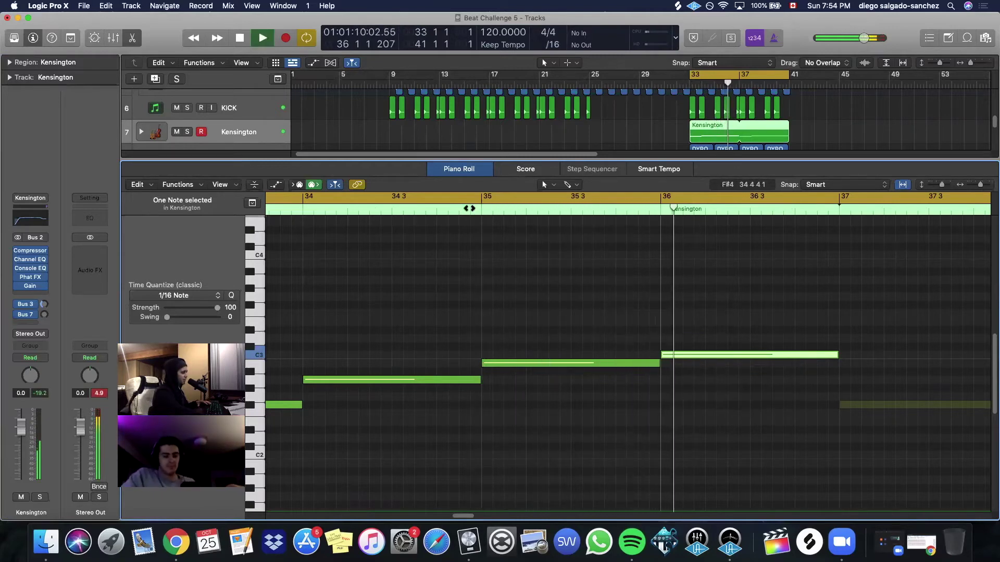
{"action": "key", "text": "space"}
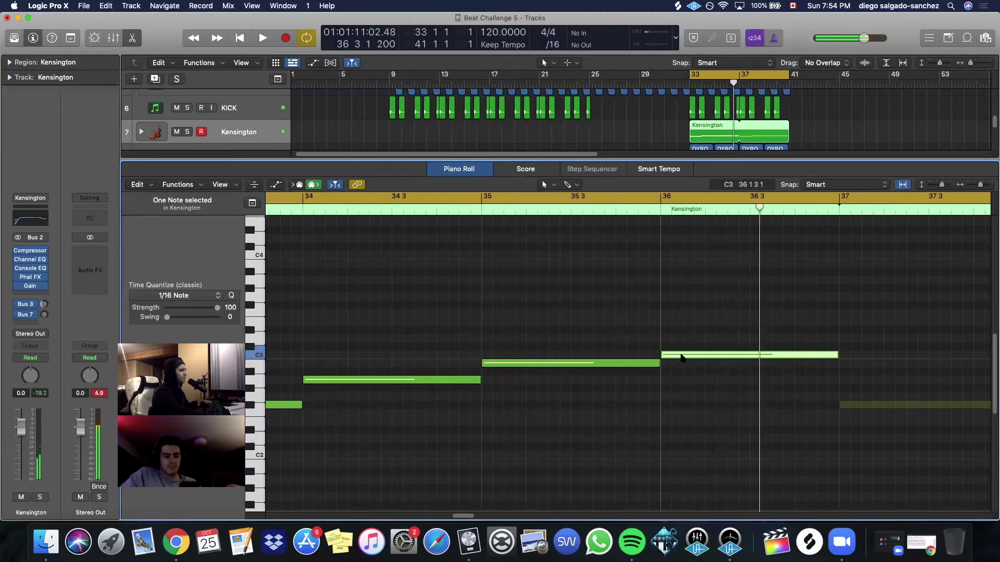
Try the bar 36 note at F3 during playback and return it to G2.
{"action": "left_click_drag", "start_coordinate": [682, 358], "coordinate": [681, 314]}
{"action": "key", "text": "space"}
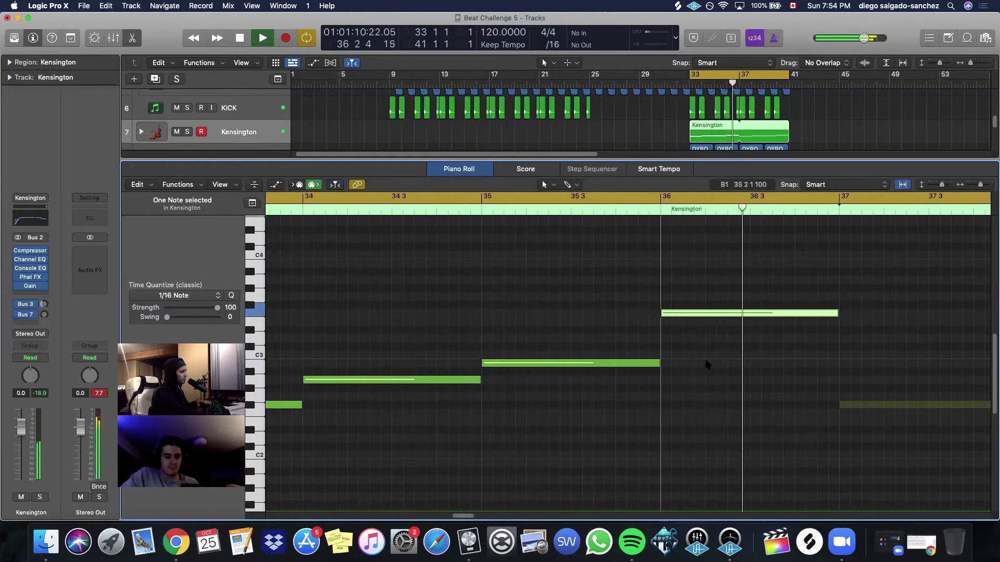
{"action": "key", "text": "space"}
{"action": "left_click_drag", "start_coordinate": [701, 312], "coordinate": [704, 397]}
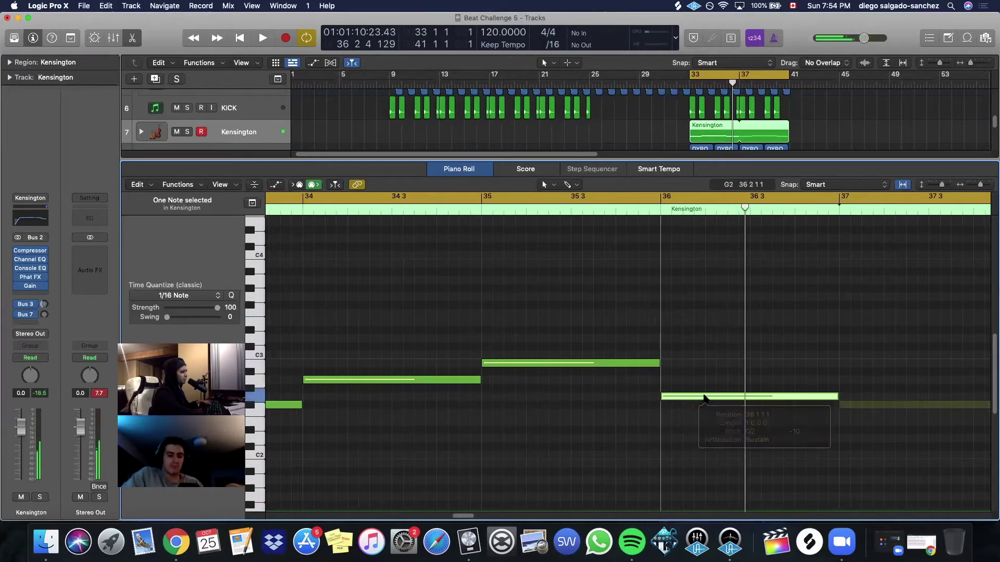
Play the loop while checking the F# minor chords in Hookpad in Chrome, return to Logic Pro X and listen through bar 36.
{"action": "key", "text": "space"}
{"action": "left_click", "coordinate": [176, 541]}
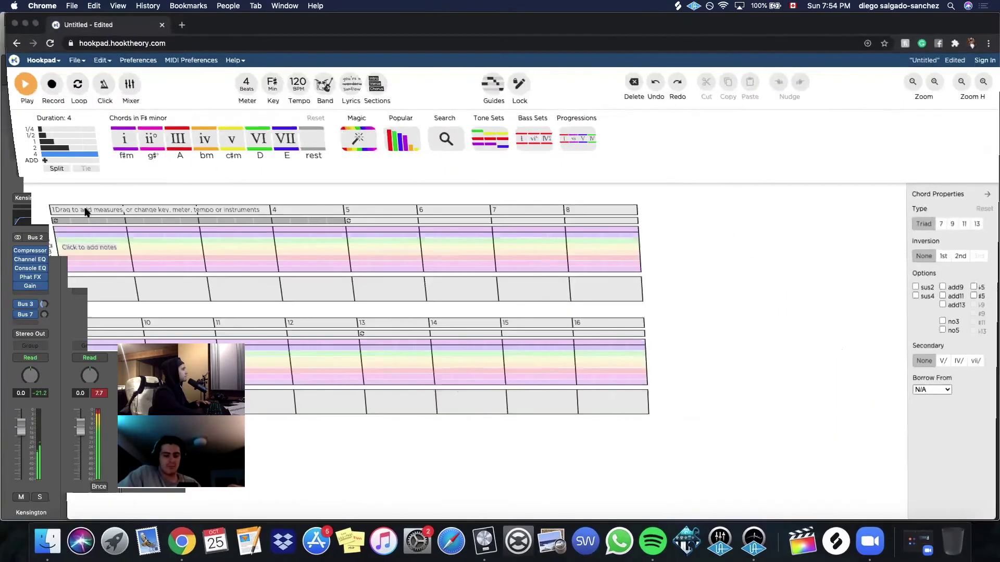
{"action": "left_click", "coordinate": [25, 24]}
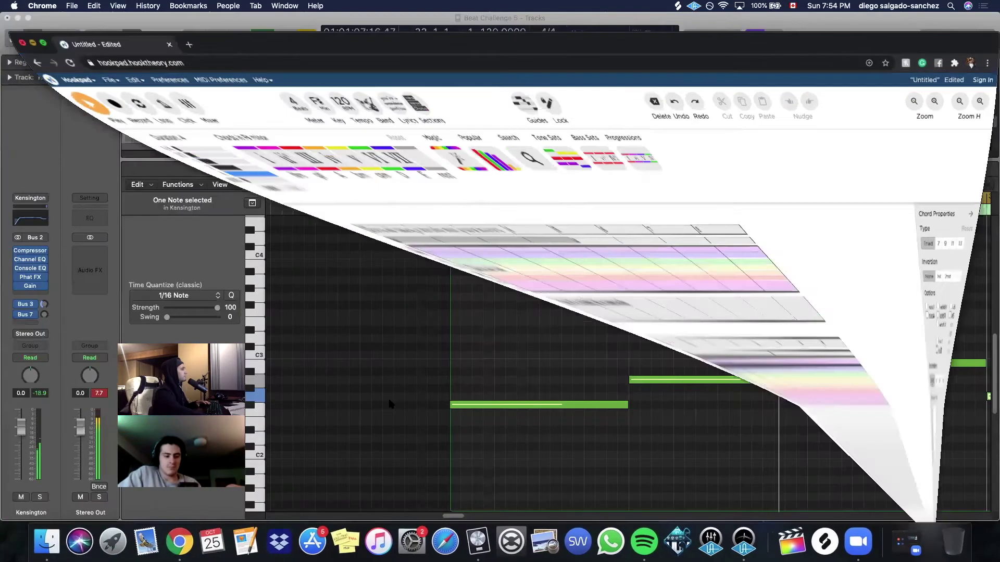
{"action": "left_click", "coordinate": [454, 515]}
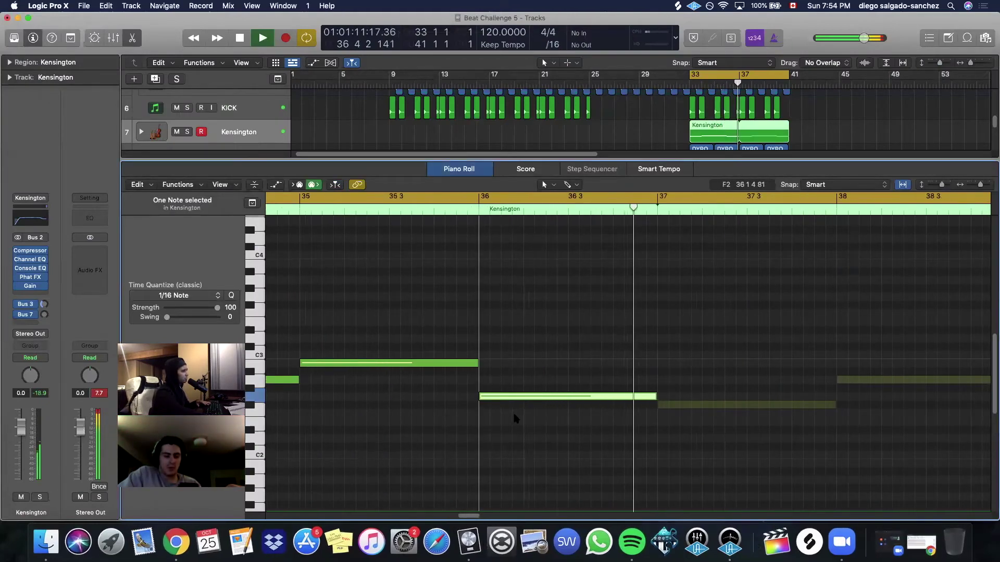
{"action": "key", "text": "space"}
Try to copy the four string notes from bars 33–36 to bars 37–40 and undo the attempt.
{"action": "key", "text": "super+Left"}
{"action": "key", "text": "super+Left"}
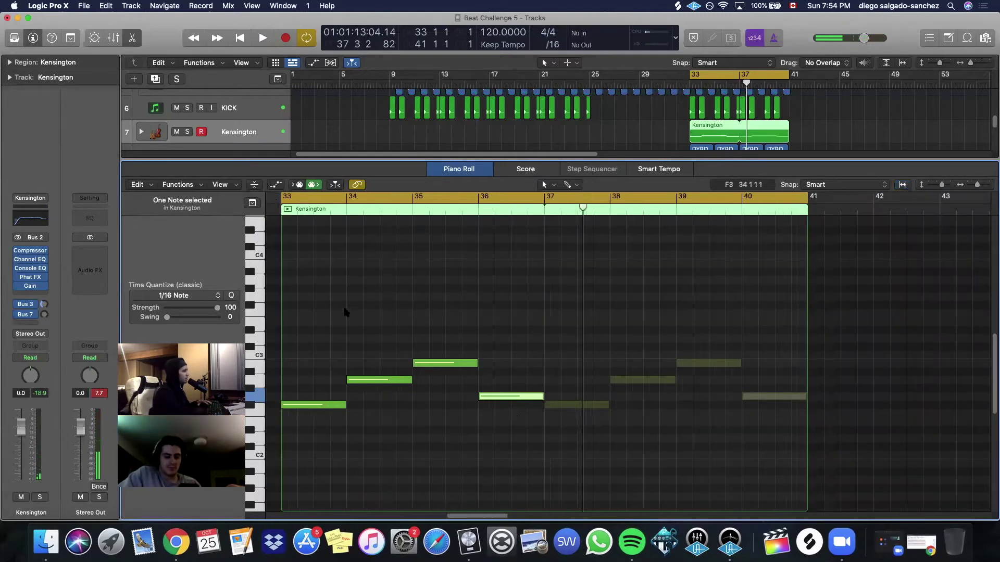
{"action": "left_click_drag", "start_coordinate": [323, 315], "coordinate": [530, 439]}
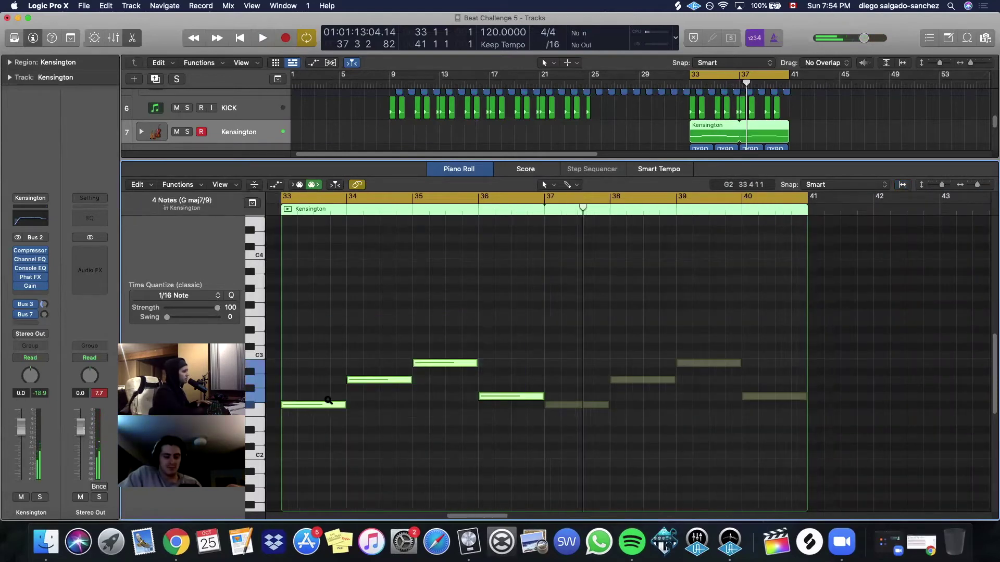
{"action": "left_click_drag", "start_coordinate": [318, 407], "coordinate": [582, 406]}
{"action": "key", "text": "super+z"}
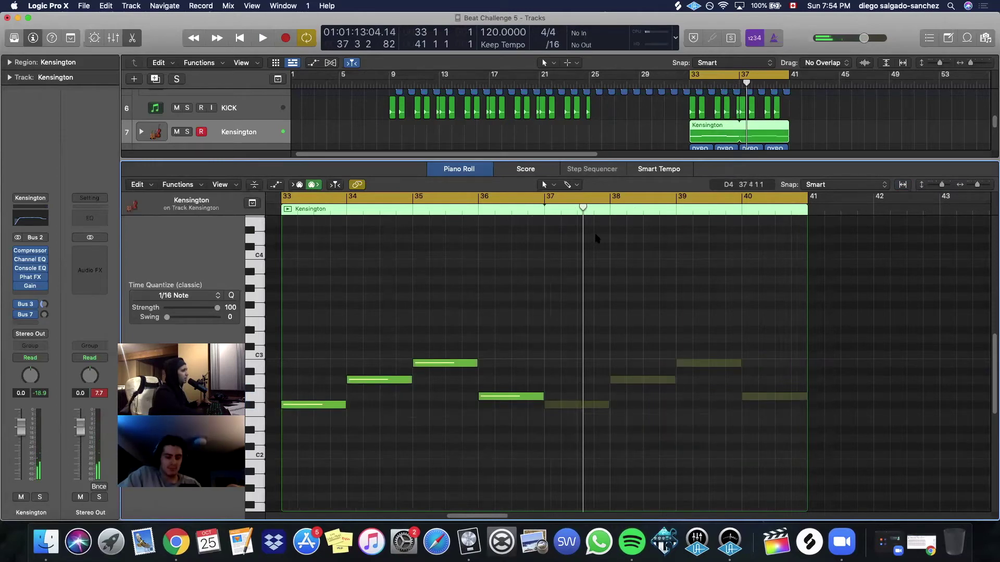
Make the looped bar 37–40 string notes editable, and raise the bar 38 note to D3 after checking the Hookpad chords in Chrome.
{"action": "mouse_move", "coordinate": [788, 133]}
{"action": "left_mouse_down"}
{"action": "mouse_move", "coordinate": [739, 138]}
{"action": "mouse_move", "coordinate": [787, 142]}
{"action": "left_mouse_up"}
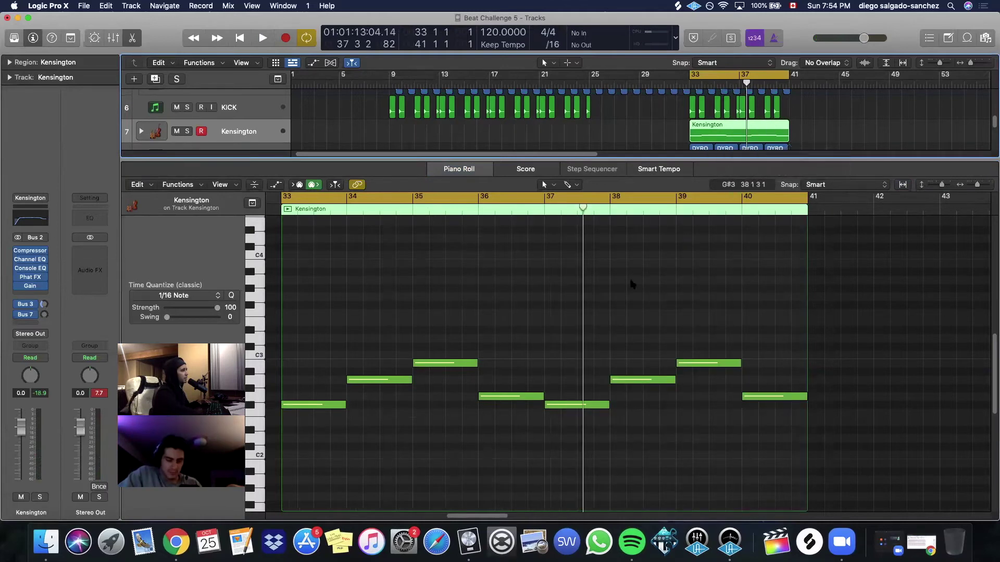
{"action": "left_click", "coordinate": [653, 380]}
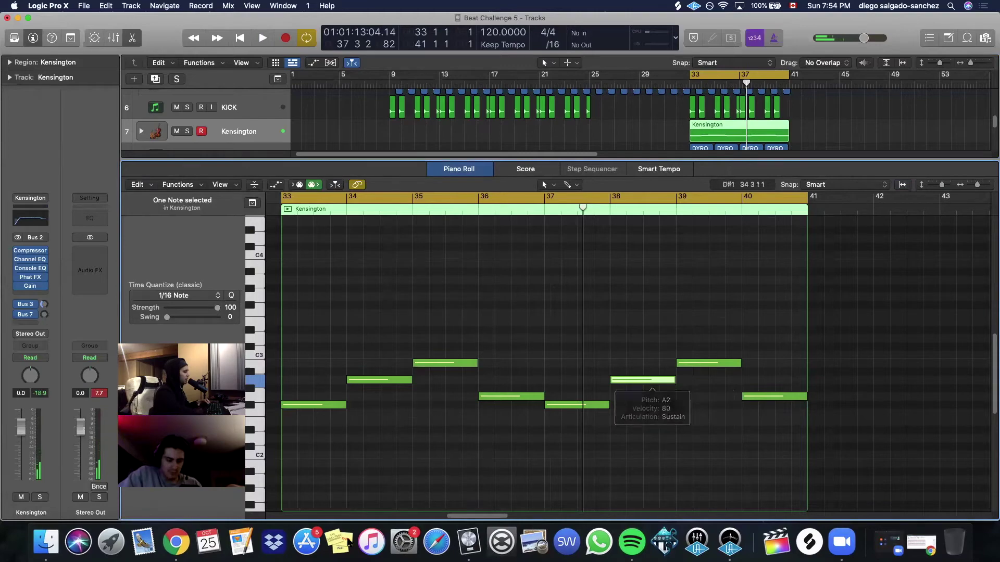
{"action": "left_click", "coordinate": [176, 541]}
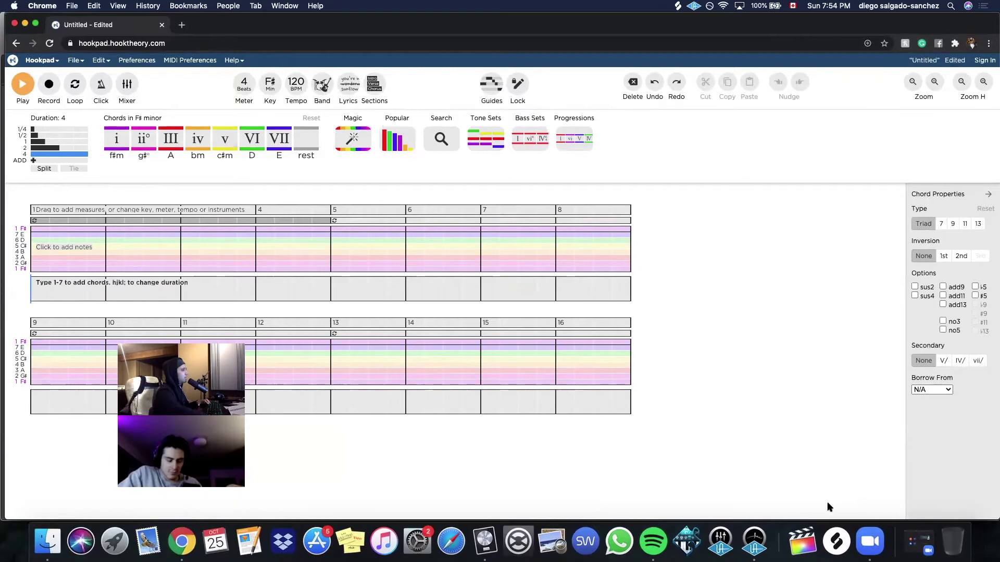
{"action": "left_click", "coordinate": [484, 541]}
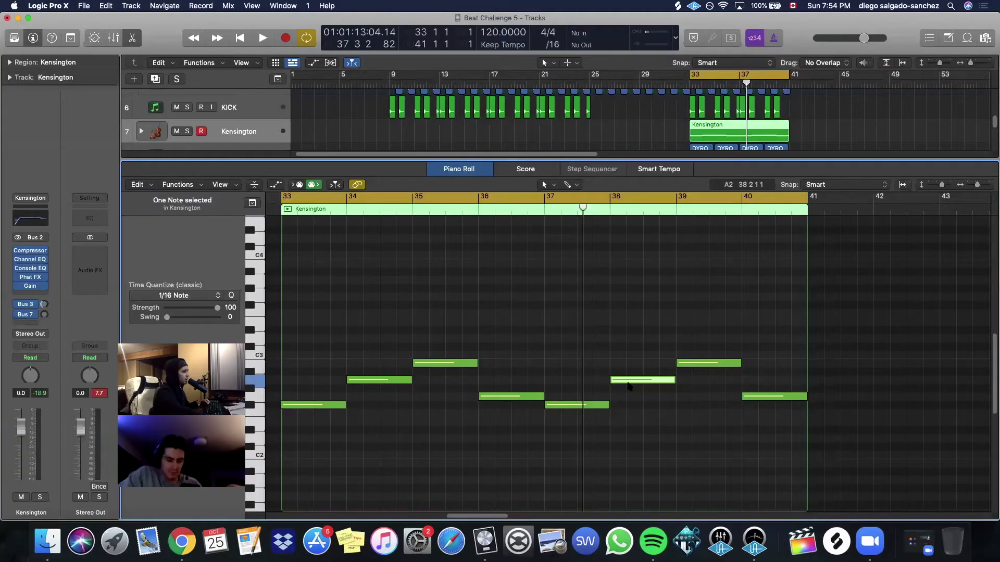
{"action": "left_click_drag", "start_coordinate": [628, 385], "coordinate": [629, 344]}
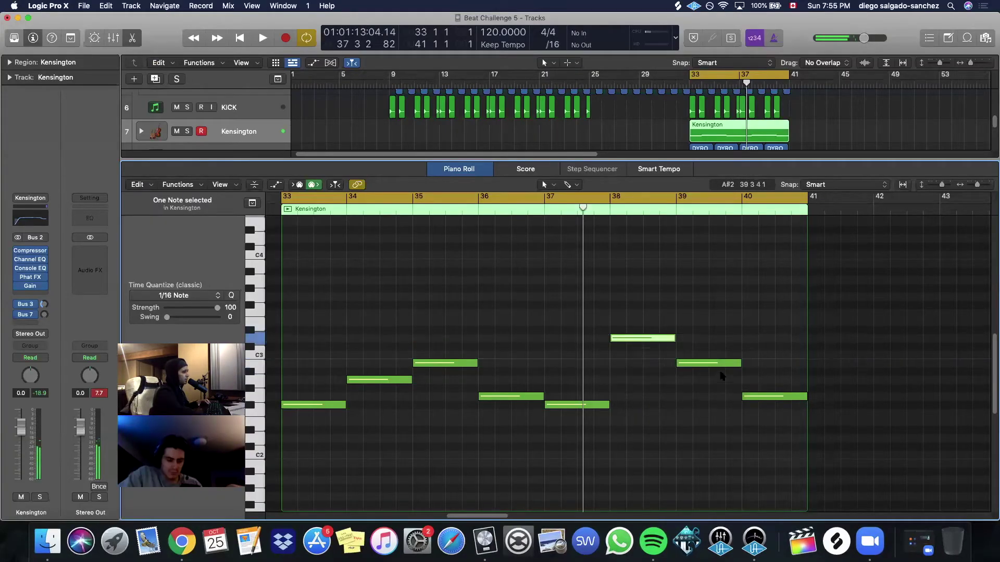
Move the bar 40 string note up to A2 and play the section through its end.
{"action": "left_click", "coordinate": [718, 365]}
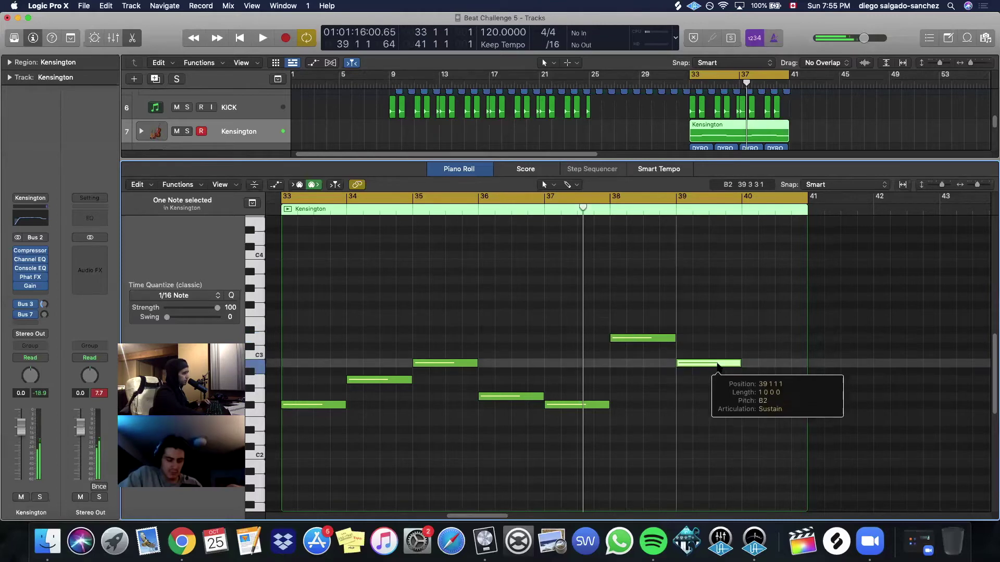
{"action": "left_click_drag", "start_coordinate": [717, 364], "coordinate": [758, 384]}
{"action": "key", "text": "space"}
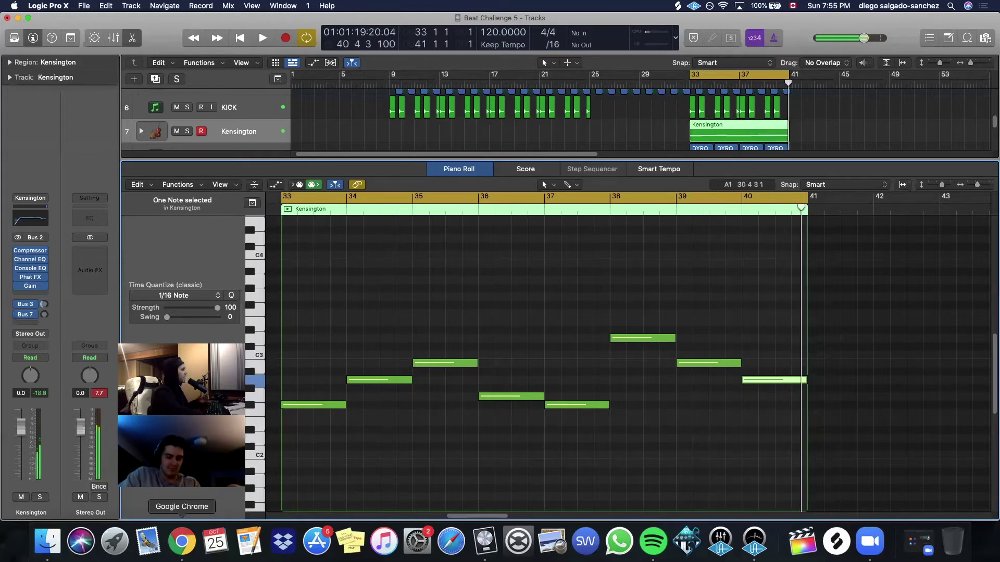
Close the Piano Roll to show the full arrangement and save the project.
{"action": "key", "text": "x"}
{"action": "key", "text": "x"}
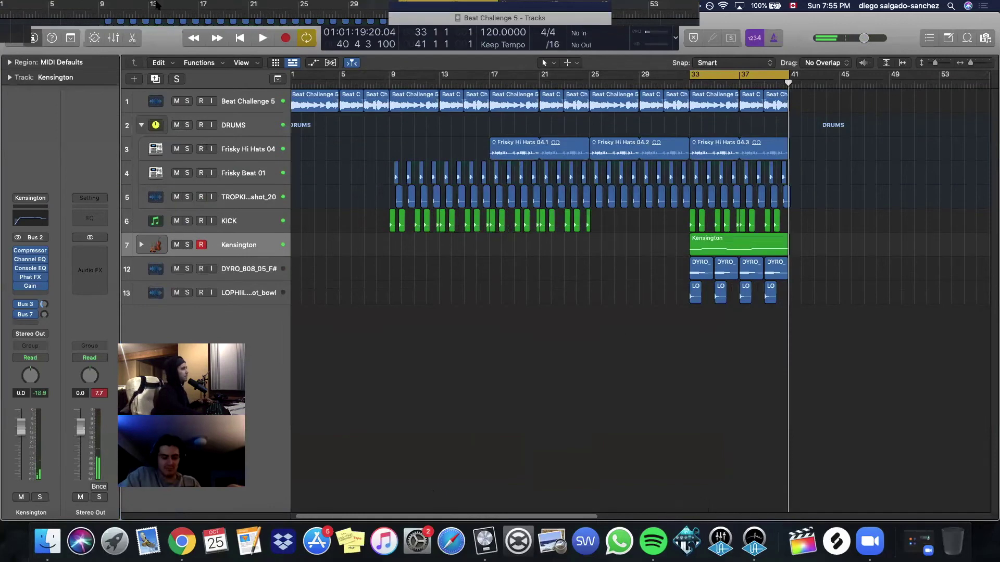
{"action": "left_click", "coordinate": [84, 5]}
{"action": "left_click", "coordinate": [104, 81]}
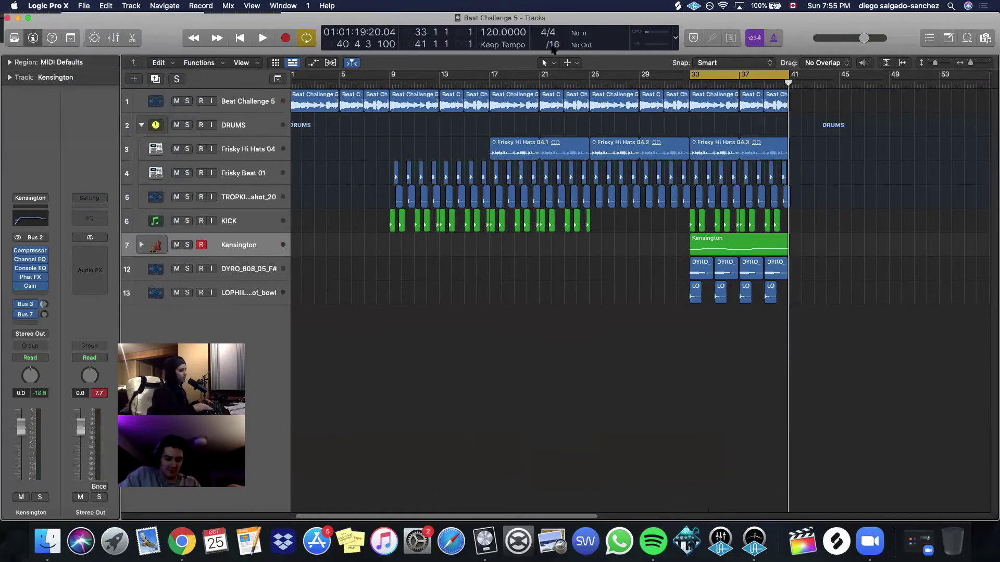
Play the song from the start with cycling off, and set the Kensington track's volume to -6.4 dB and pan to -45.
{"action": "key", "text": "c"}
{"action": "key", "text": "Return"}
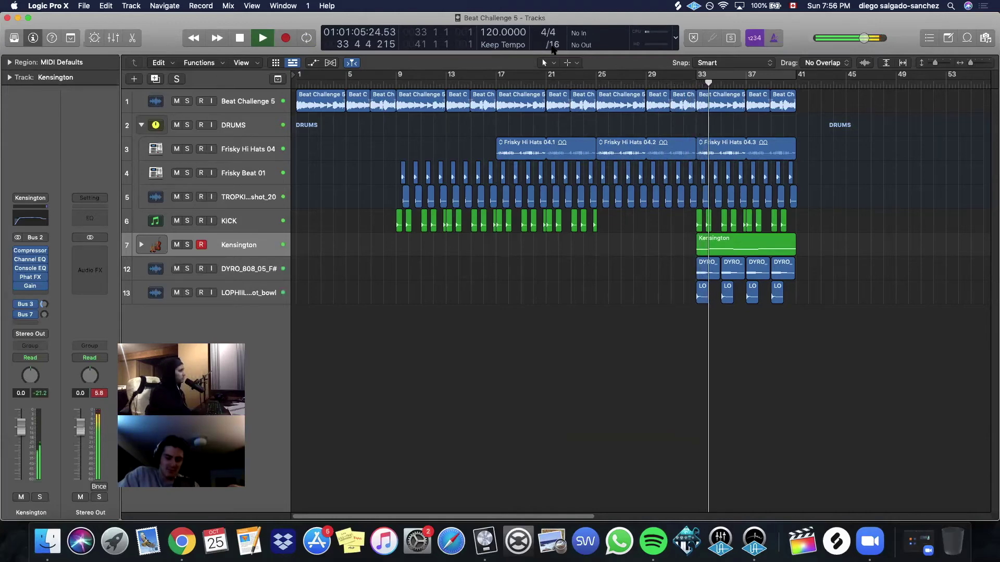
{"action": "left_click_drag", "start_coordinate": [21, 428], "coordinate": [21, 446]}
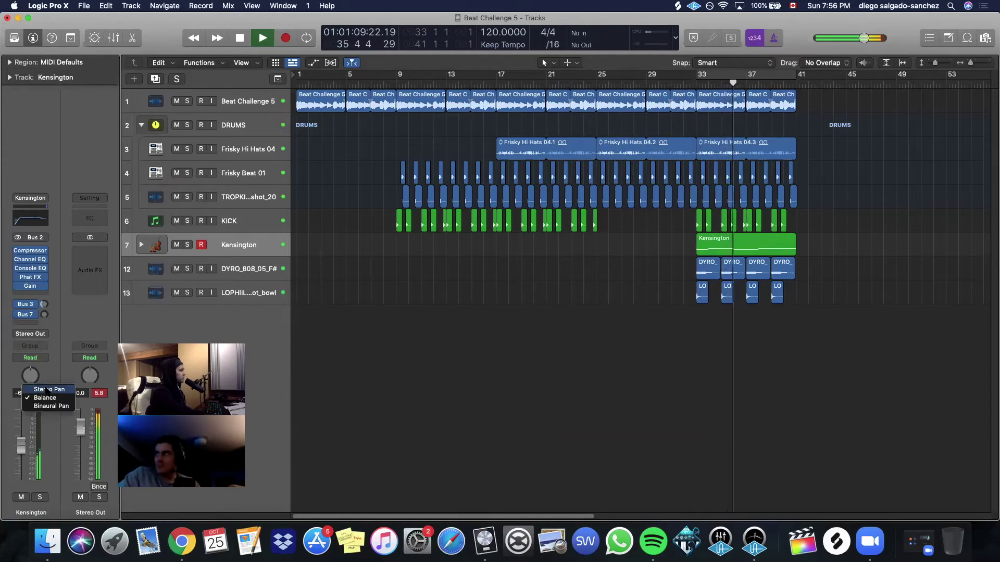
{"action": "left_click_drag", "start_coordinate": [30, 375], "coordinate": [30, 401]}
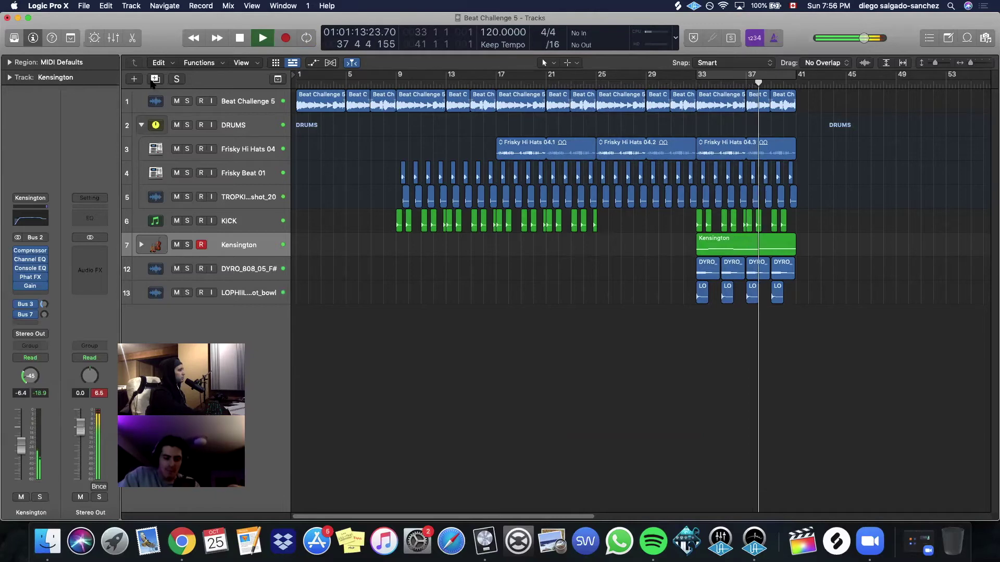
Duplicate the Kensington track, copy its bar 33–40 region onto the duplicate, and pan the duplicate to +47.
{"action": "key", "text": "super+d"}
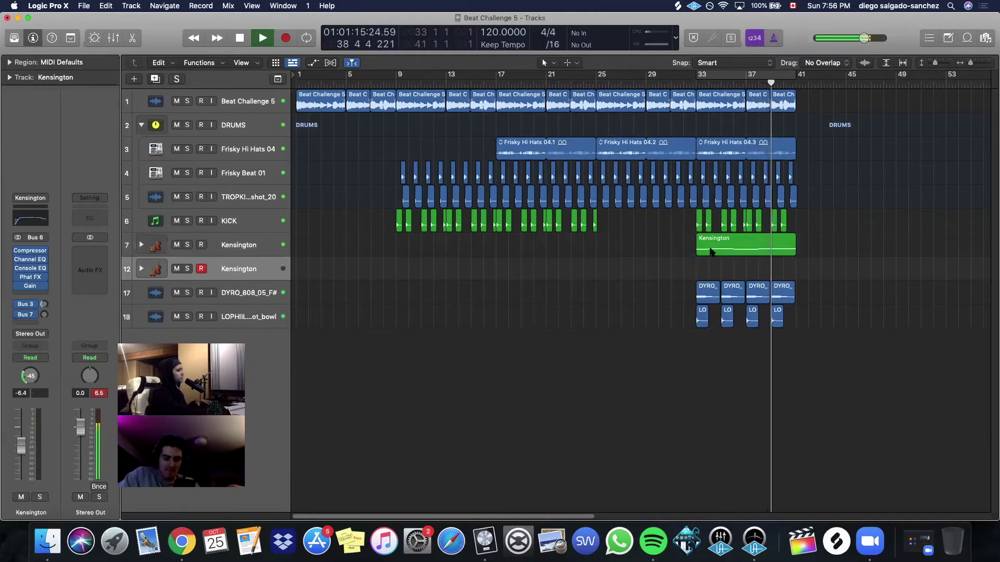
{"action": "left_click_drag", "start_coordinate": [709, 245], "coordinate": [708, 268]}
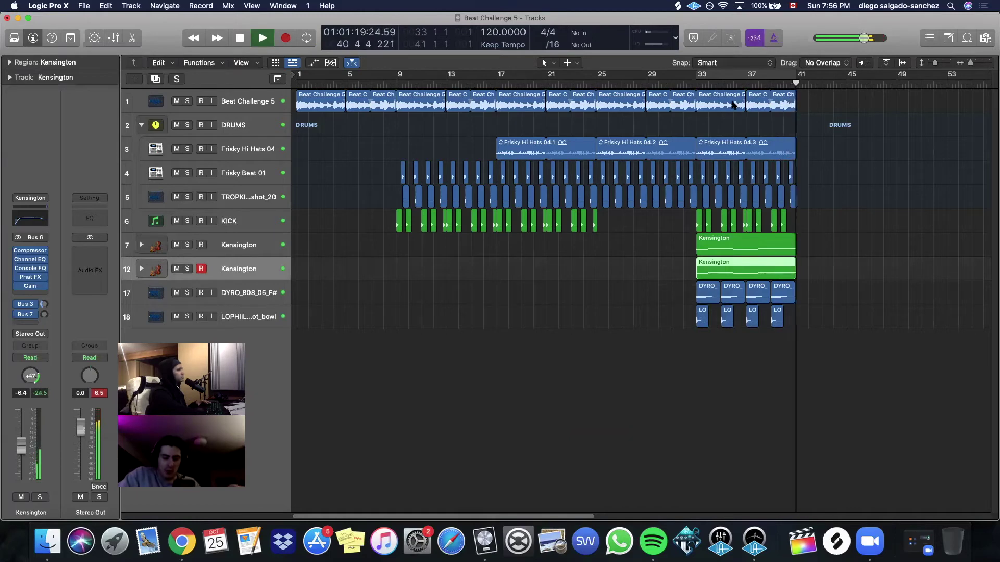
Replay from about bar 32, change the duplicate track's instrument to King's Cross from the Studio Strings section instruments, and save the project.
{"action": "left_click", "coordinate": [683, 81]}
{"action": "key", "text": "y"}
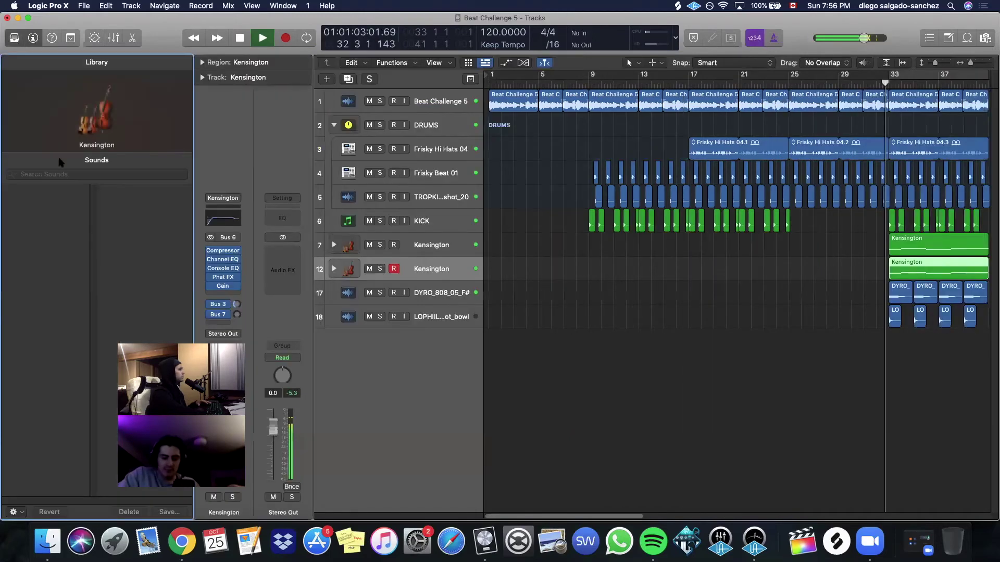
{"action": "left_click", "coordinate": [115, 234]}
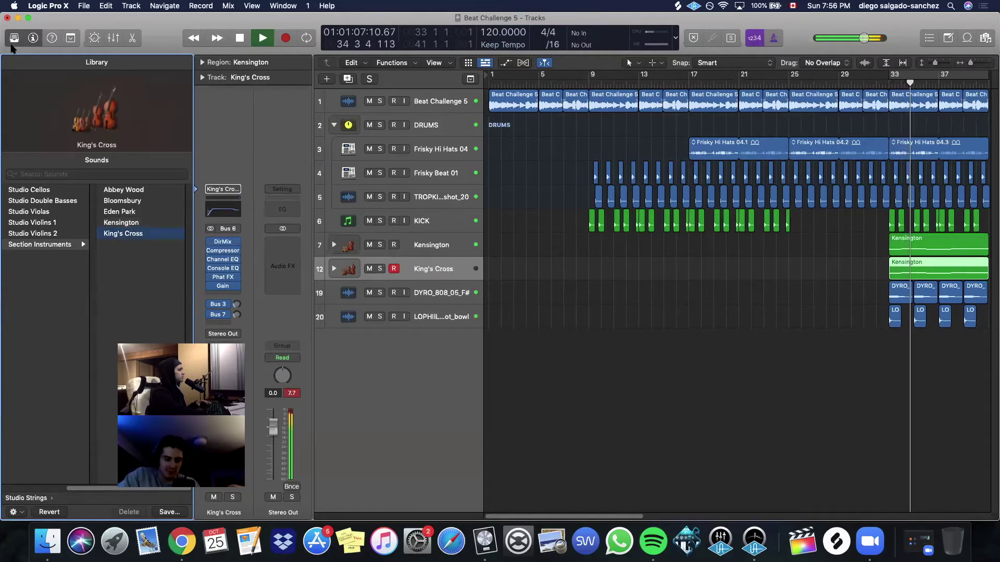
{"action": "left_click", "coordinate": [15, 38]}
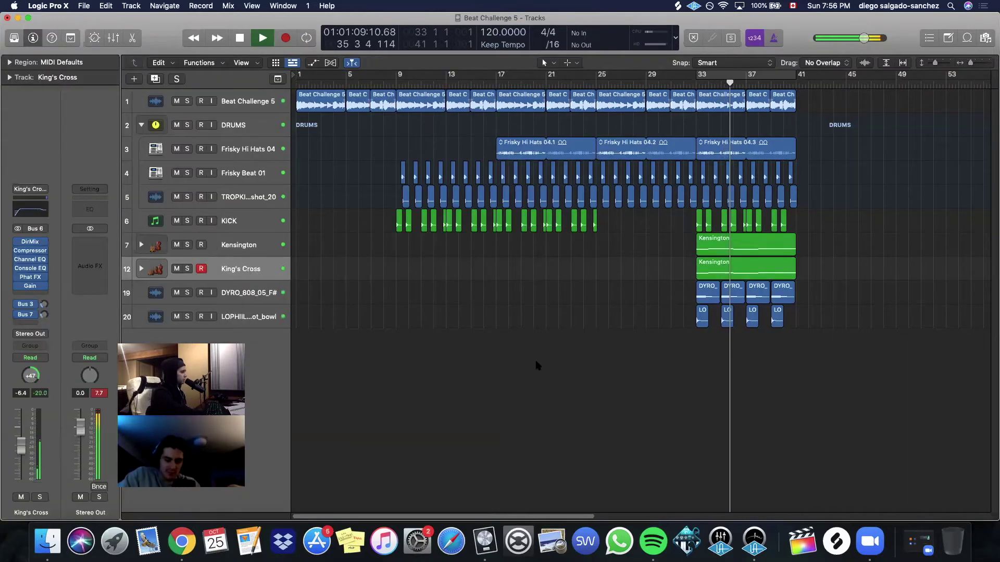
{"action": "left_click", "coordinate": [84, 5]}
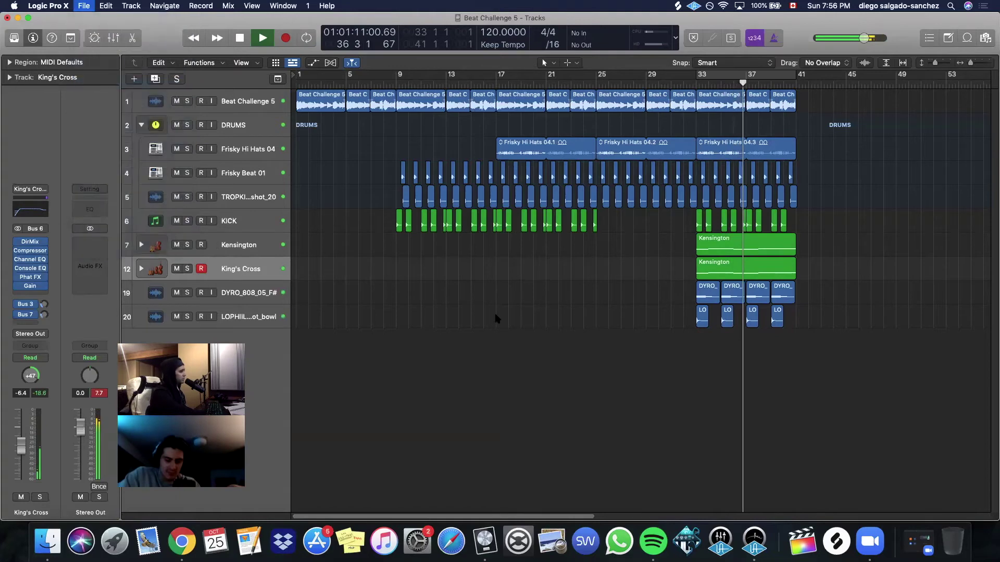
{"action": "left_click", "coordinate": [117, 87]}
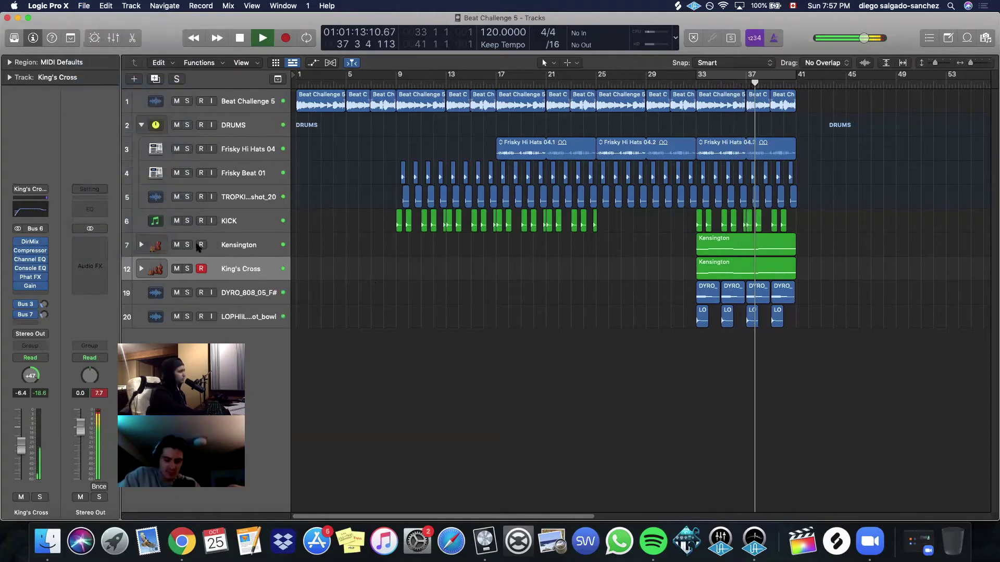
Raise the low cut in the King's Cross track's Channel EQ to 95 Hz with the analyzer on, and stop playback.
{"action": "left_click", "coordinate": [36, 262]}
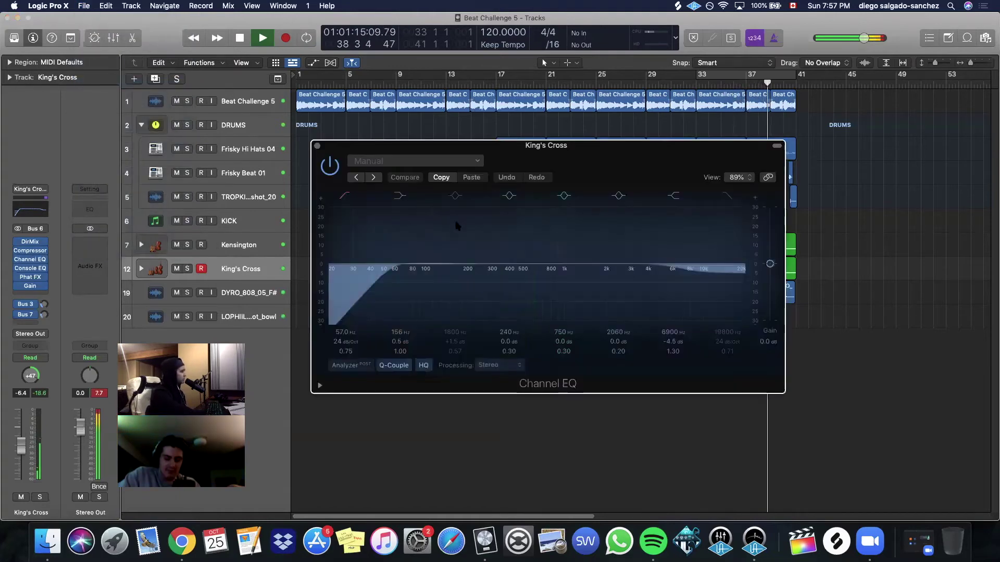
{"action": "left_click", "coordinate": [345, 365]}
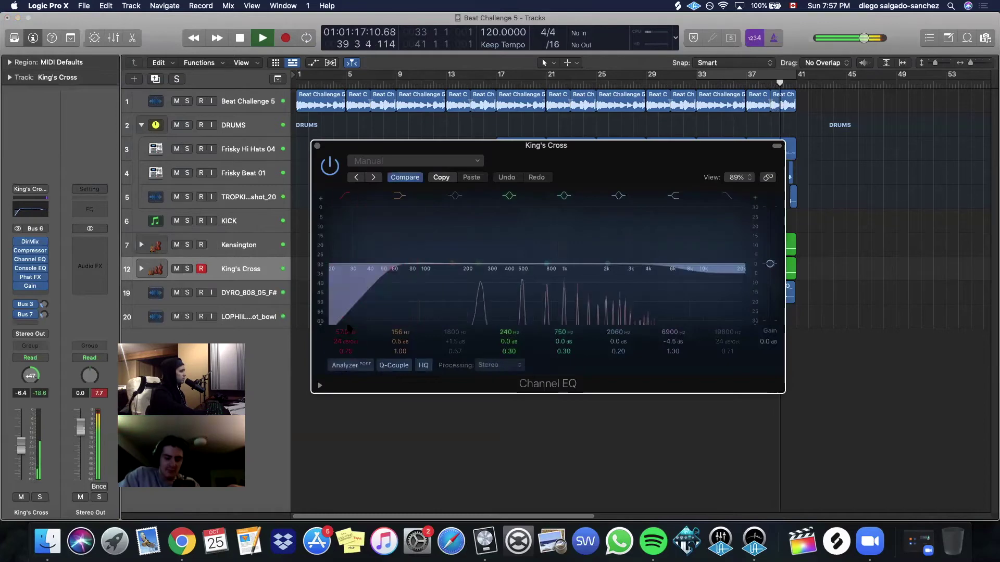
{"action": "left_click_drag", "start_coordinate": [391, 292], "coordinate": [423, 292]}
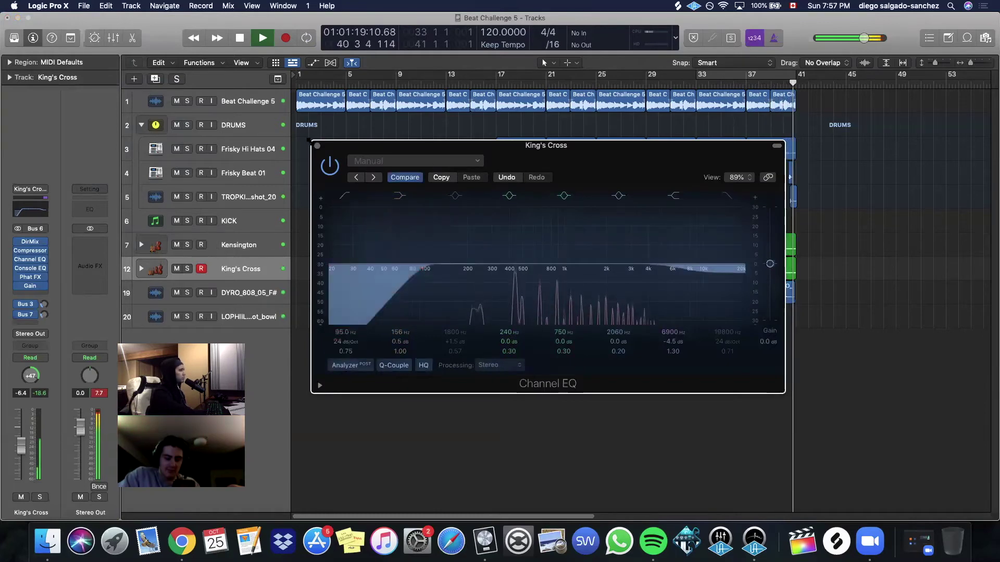
{"action": "left_click", "coordinate": [317, 145]}
{"action": "key", "text": "space"}
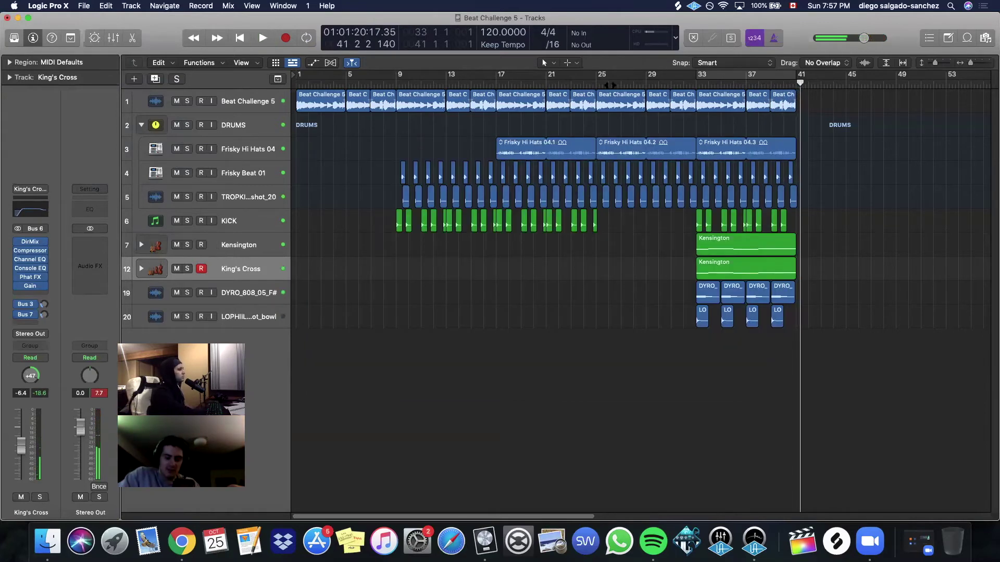